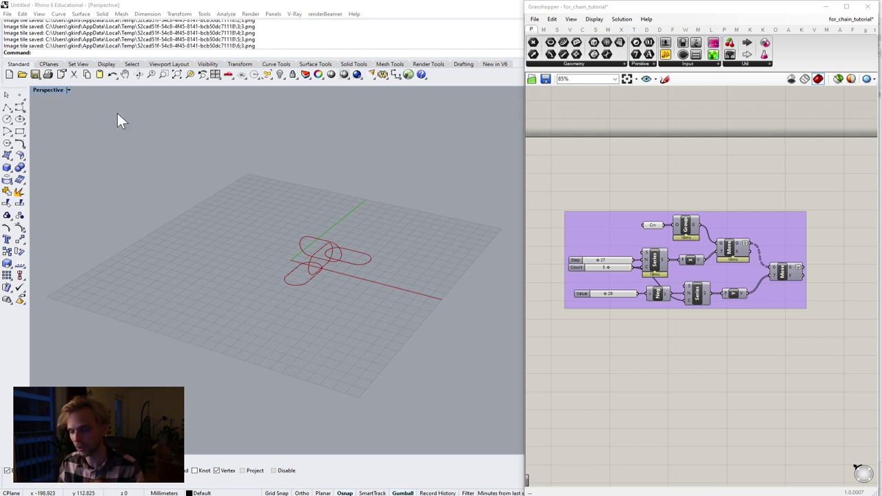
# Bake the link curves from the Crv parameter into Rhino, accepting the default bake attributes
pyautogui.scroll(5, 301, 229)
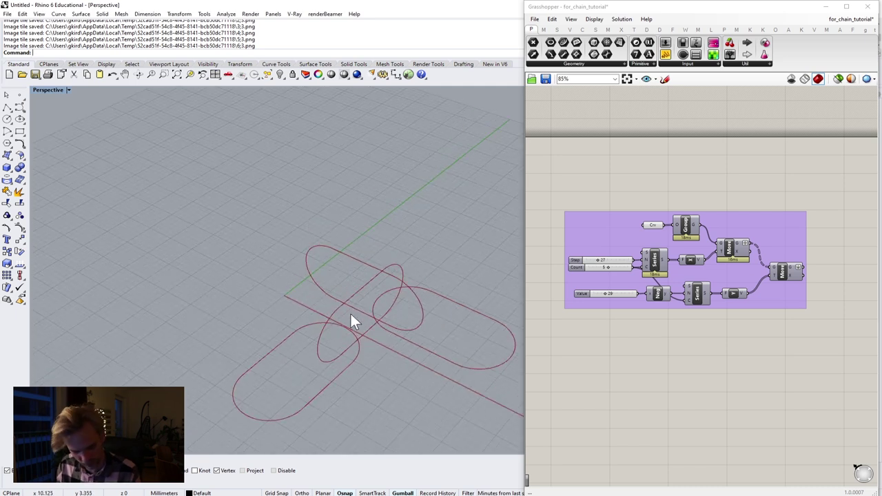
pyautogui.keyDown('shift'); pyautogui.moveTo(350, 311); pyautogui.dragTo(298, 229, button='right'); pyautogui.keyUp('shift')
pyautogui.scroll(1, 651, 228)
pyautogui.rightClick(652, 228)
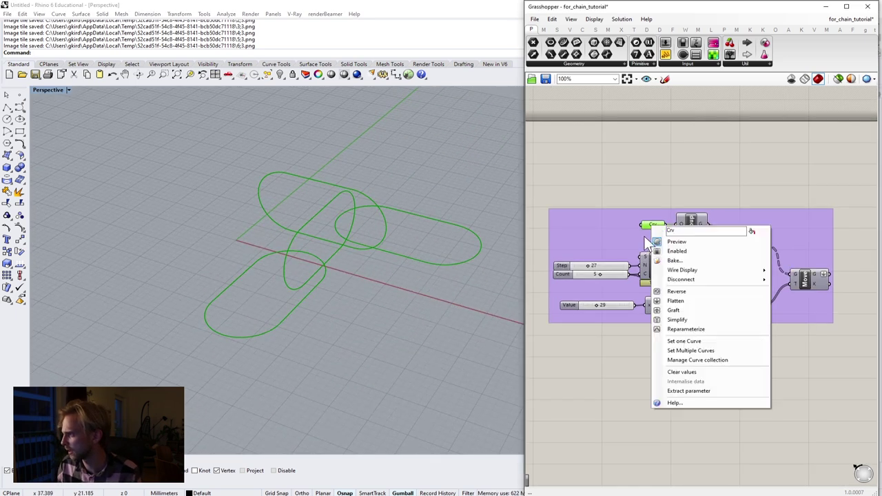
pyautogui.click(679, 261)
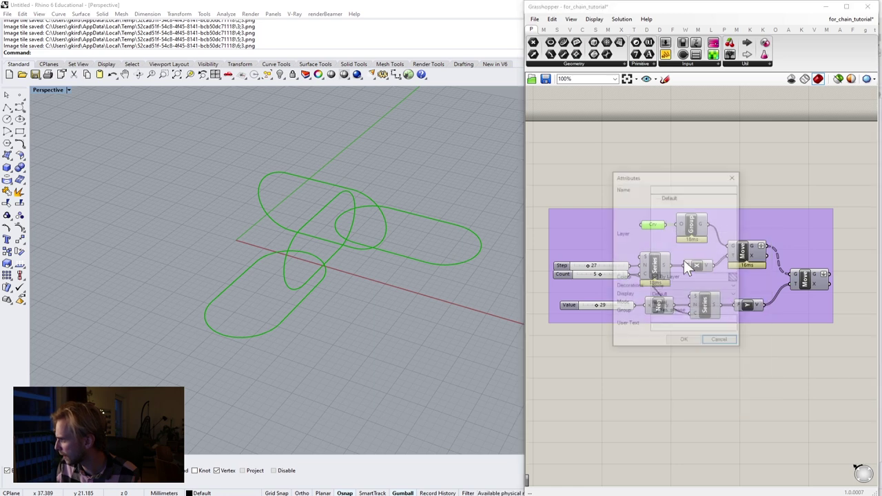
pyautogui.click(684, 342)
# Select the baked link curves individually in the perspective view to check that they are separate curves, and clear the selection
pyautogui.click(322, 180)
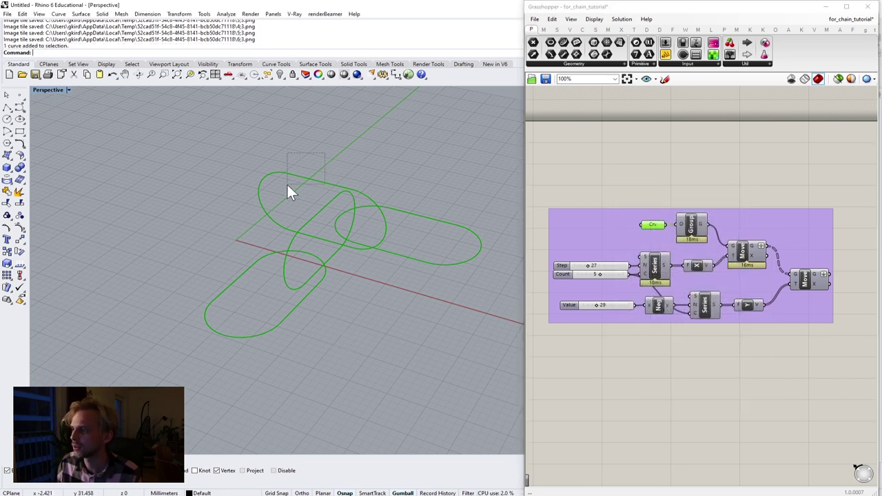
pyautogui.scroll(3, 283, 176)
pyautogui.moveTo(278, 199); pyautogui.dragTo(283, 242, button='right')
pyautogui.click(252, 271)
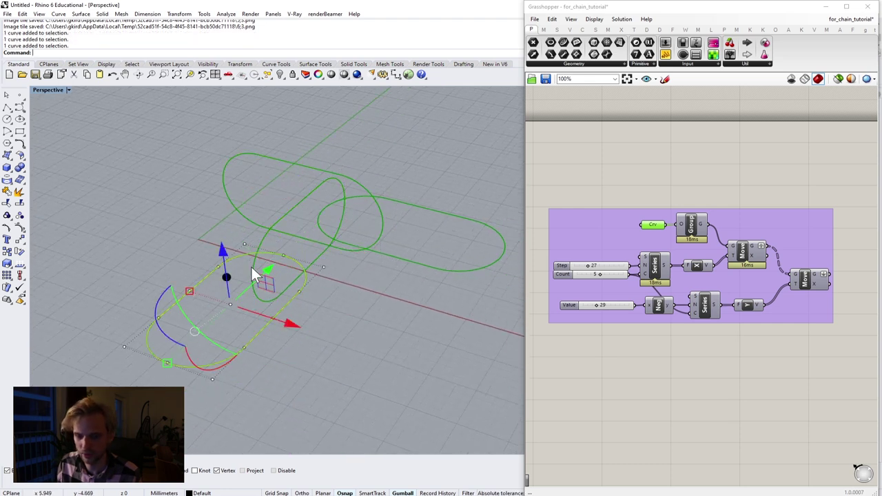
pyautogui.click(379, 220)
pyautogui.click(419, 323)
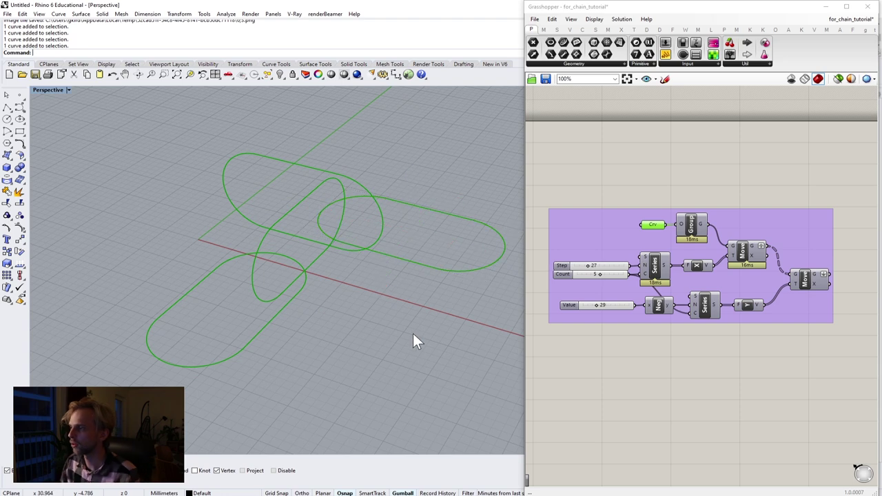
# Select all the baked link curves together and delete them from the Rhino model
pyautogui.moveTo(251, 126); pyautogui.dragTo(256, 125)
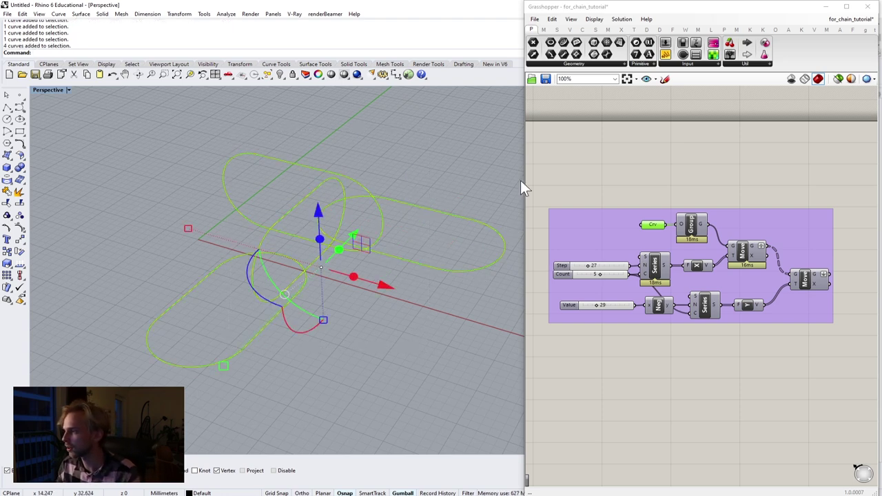
pyautogui.press('Delete')
# Select the Crv parameter and the Group component in turn to review how the link curves are grouped
pyautogui.moveTo(654, 224); pyautogui.dragTo(646, 224)
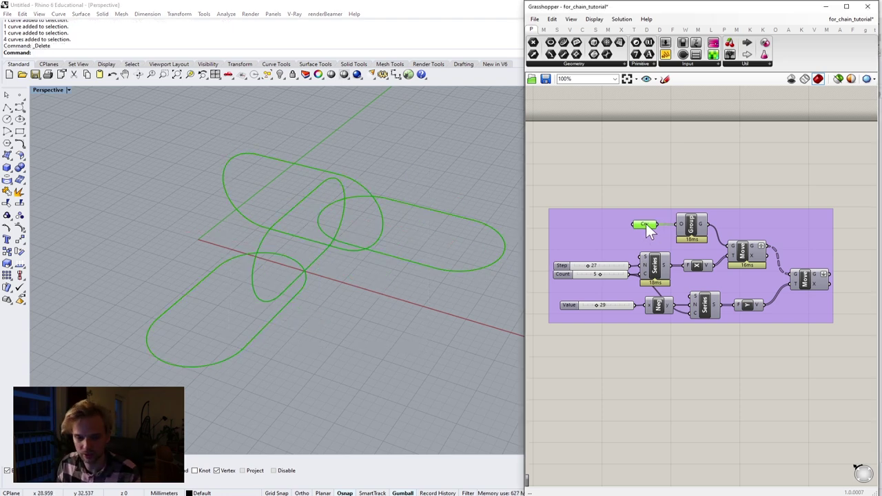
pyautogui.click(688, 229)
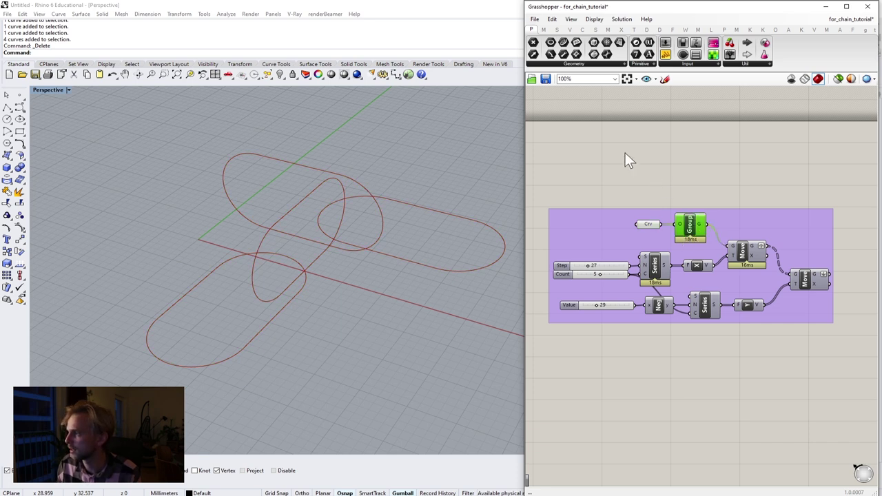
pyautogui.click(648, 149)
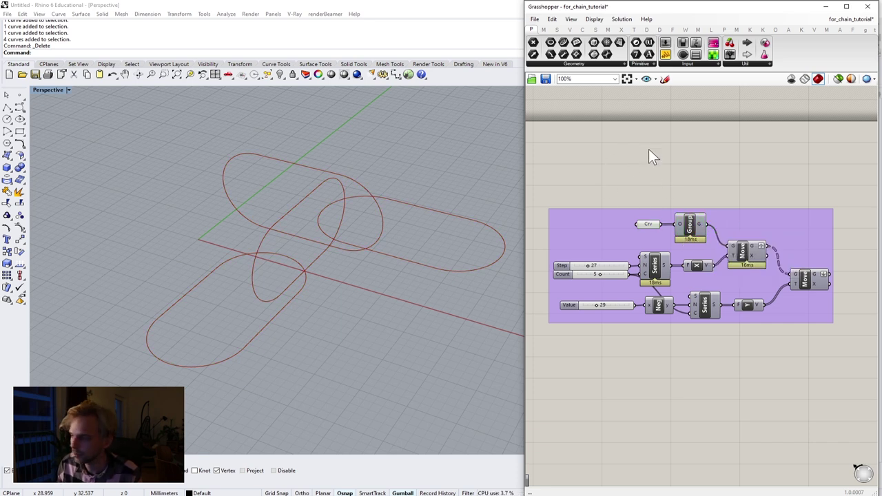
# Turn on the preview of the first Move component and examine the row of repeated chain links
pyautogui.moveTo(748, 279); pyautogui.dragTo(742, 248, button='right')
pyautogui.click(740, 231)
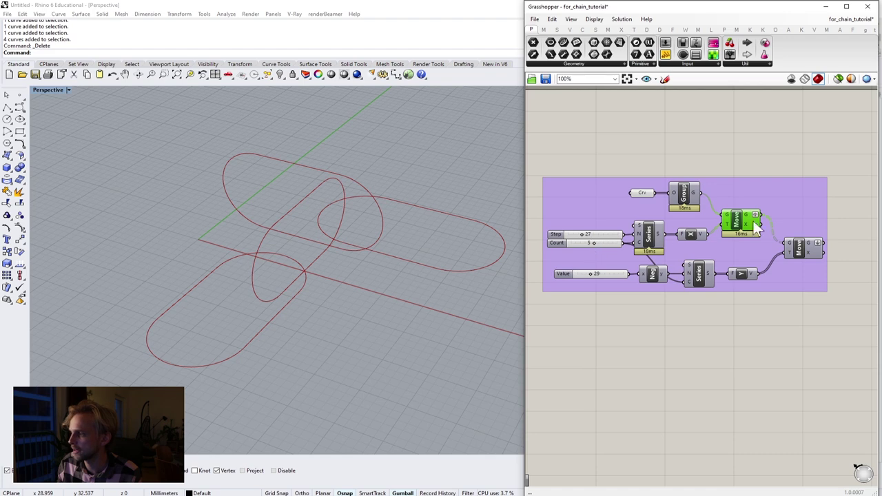
pyautogui.middleClick(737, 224)
pyautogui.click(755, 208)
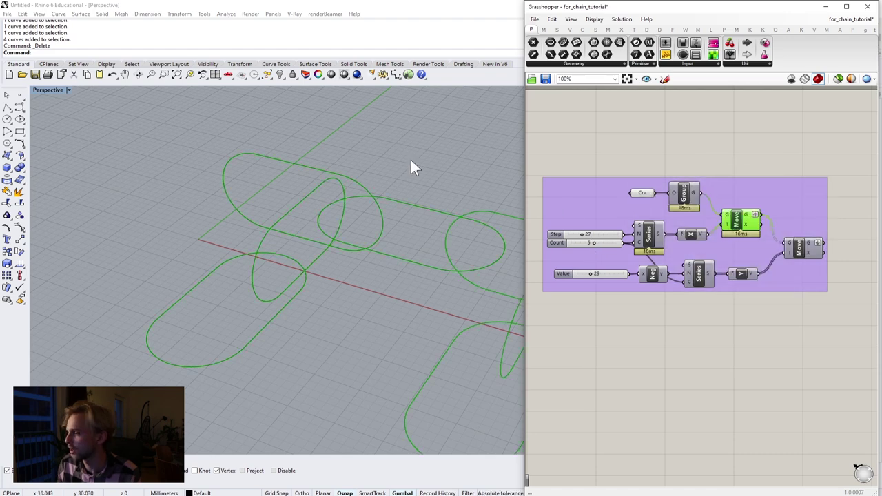
pyautogui.scroll(-5, 413, 248)
pyautogui.scroll(-1, 250, 246)
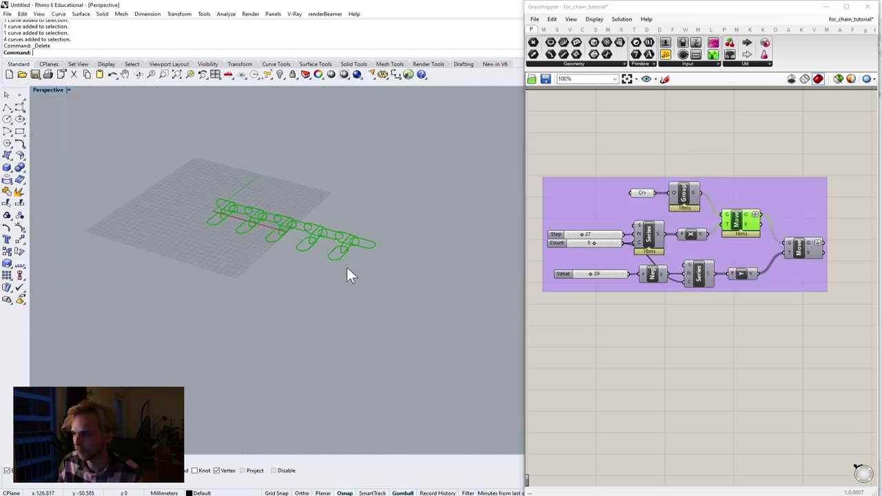
pyautogui.scroll(4, 572, 245)
pyautogui.moveTo(624, 242)
pyautogui.mouseDown()
pyautogui.moveTo(655, 242)
pyautogui.moveTo(605, 242)
pyautogui.moveTo(626, 243)
pyautogui.mouseUp()
pyautogui.scroll(8, 295, 206)
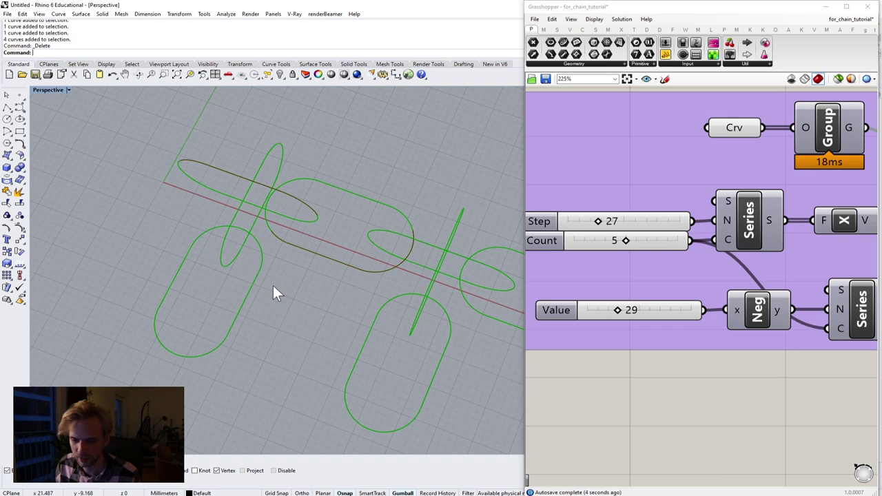
pyautogui.moveTo(192, 137); pyautogui.dragTo(189, 132)
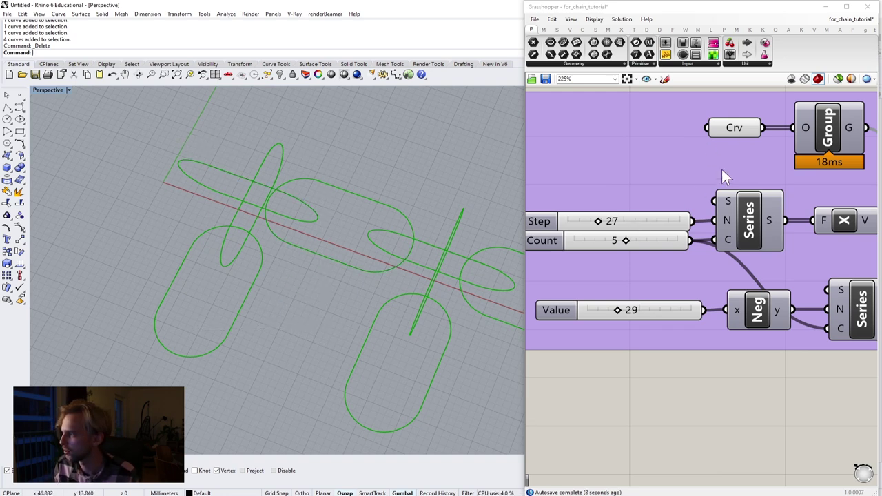
# Turn off the preview of the first Move component and deselect it
pyautogui.scroll(-3, 721, 169)
pyautogui.moveTo(752, 171); pyautogui.dragTo(630, 182, button='right')
pyautogui.middleClick(714, 187)
pyautogui.click(748, 150)
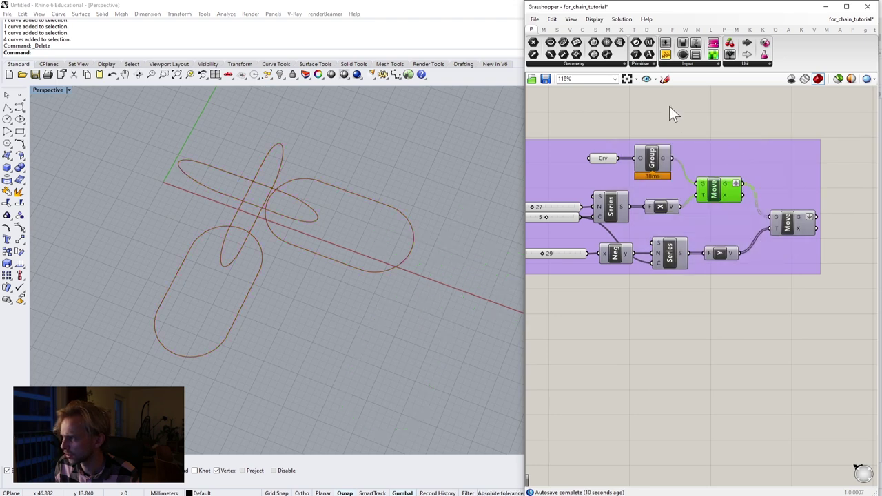
pyautogui.click(672, 112)
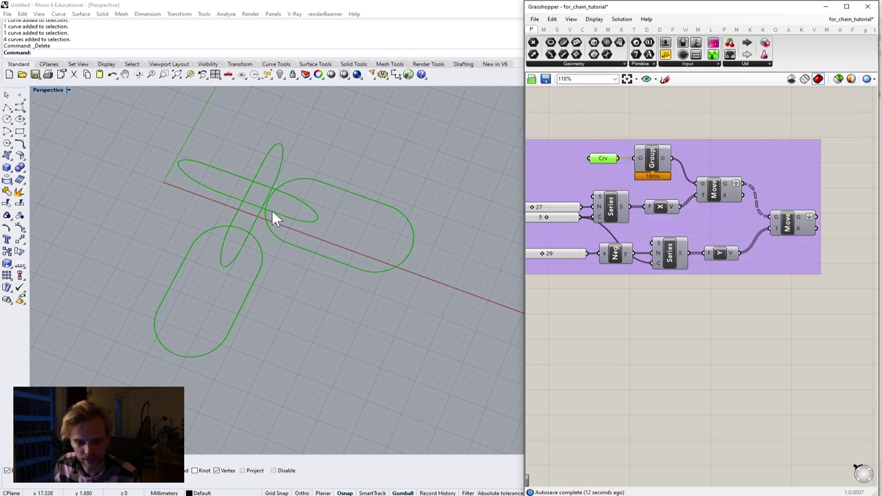
# Re-enable the preview of the Move component driven by the X vector to show the row of links
pyautogui.moveTo(271, 215); pyautogui.dragTo(310, 230, button='right')
pyautogui.moveTo(744, 165); pyautogui.dragTo(806, 184, button='right')
pyautogui.click(778, 210)
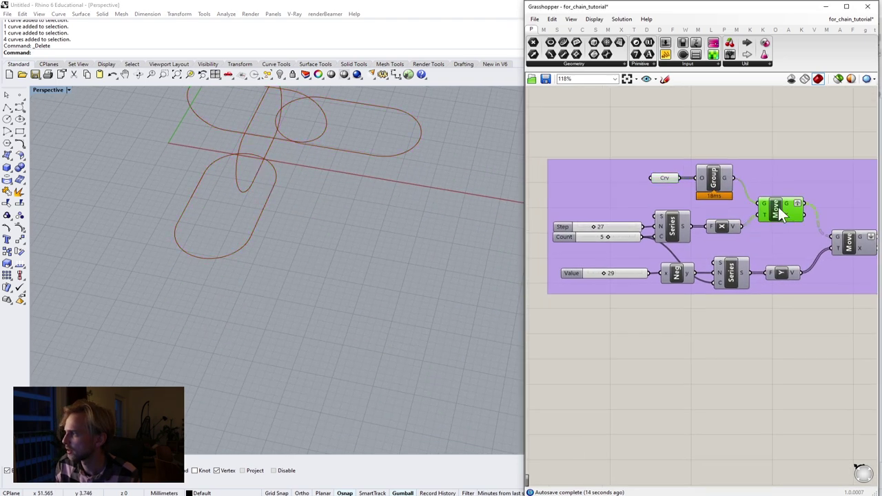
pyautogui.middleClick(778, 210)
pyautogui.click(799, 187)
pyautogui.scroll(-3, 413, 201)
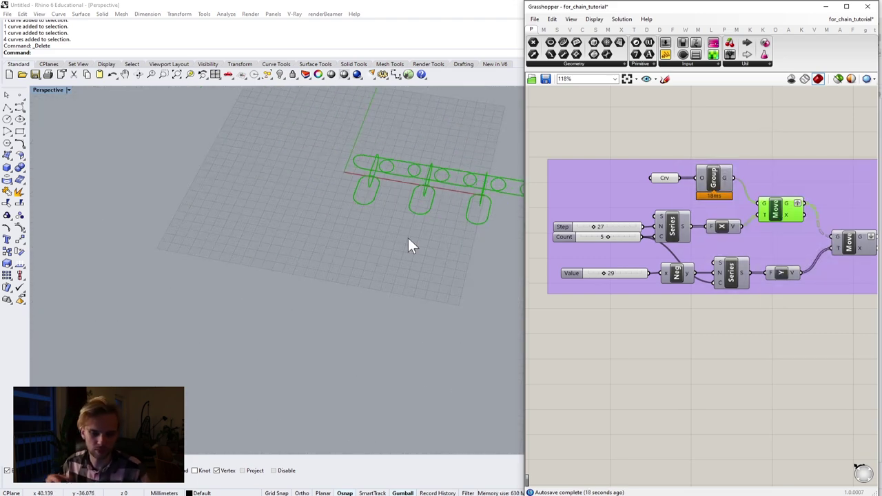
# Enable the preview of the second Move component, which copies the link rows along Y, and deselect it
pyautogui.moveTo(809, 233); pyautogui.dragTo(732, 233, button='right')
pyautogui.click(782, 245)
pyautogui.click(796, 226)
pyautogui.click(826, 241)
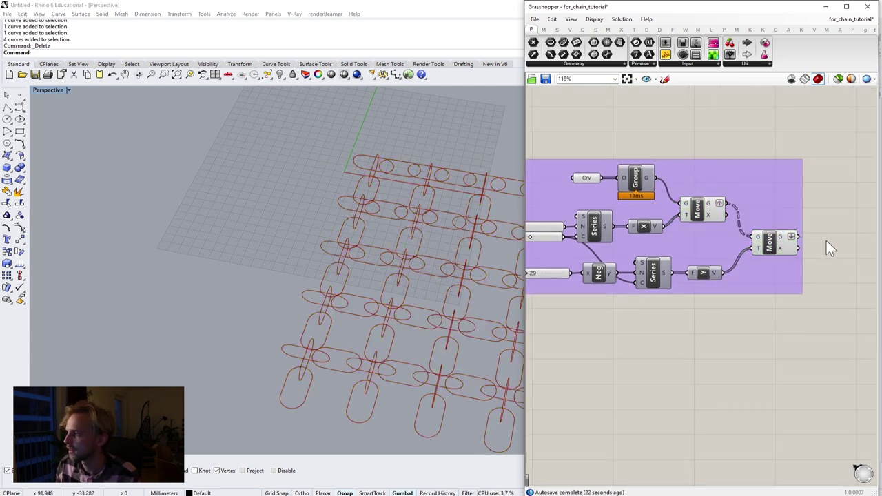
# Disable the preview of the first Move component so only the second Move shows the copied links
pyautogui.click(703, 206)
pyautogui.middleClick(704, 207)
pyautogui.click(733, 177)
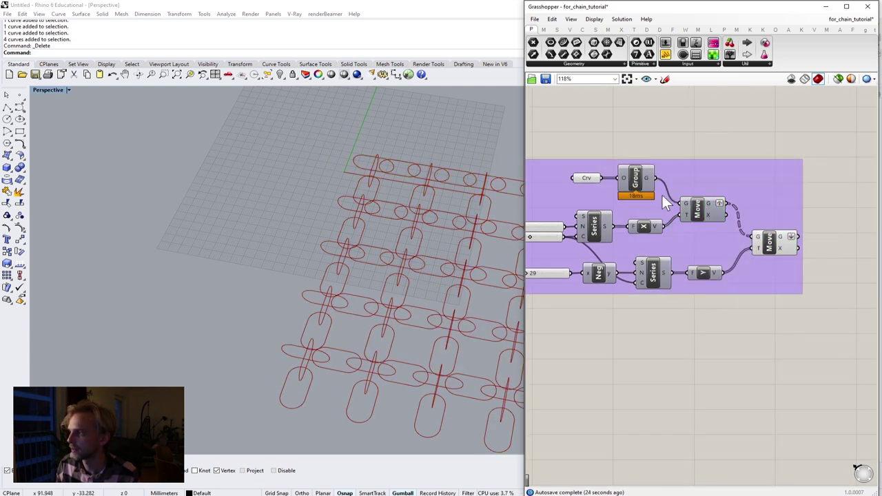
# Set the Count slider feeding the Series components to 6
pyautogui.scroll(-2, 422, 180)
pyautogui.scroll(-3, 421, 181)
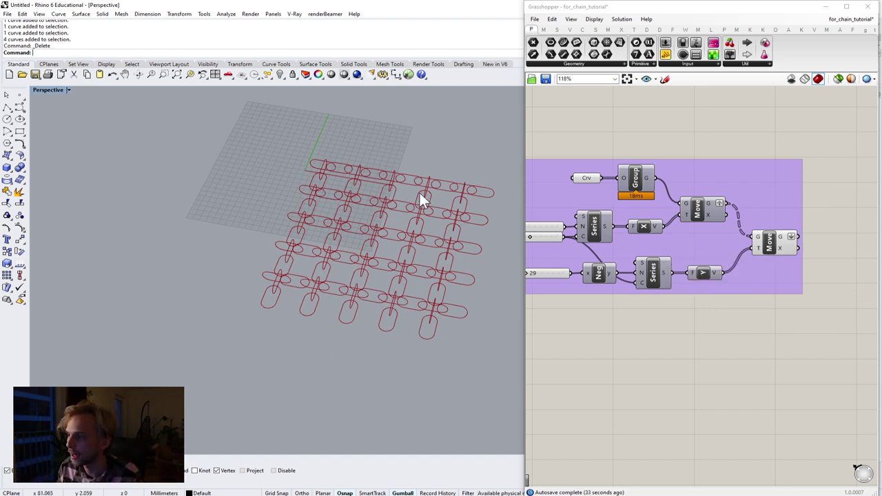
pyautogui.scroll(6, 611, 242)
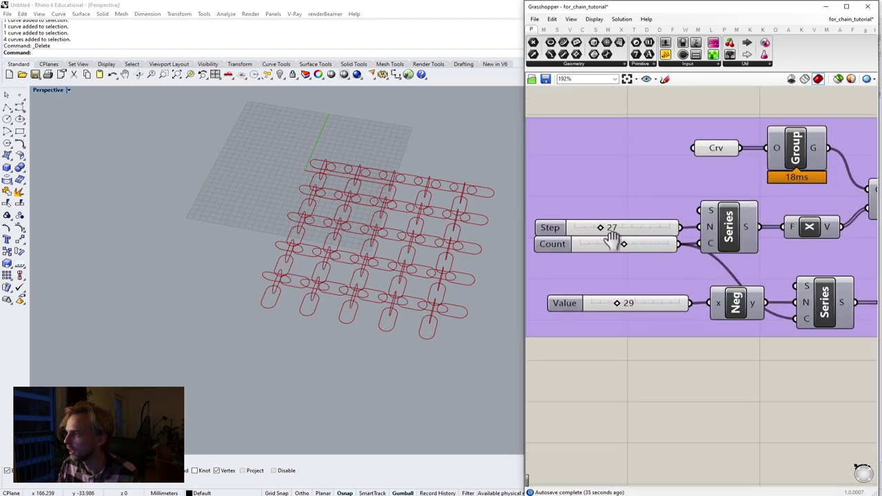
pyautogui.moveTo(663, 245)
pyautogui.mouseDown()
pyautogui.moveTo(649, 246)
pyautogui.moveTo(675, 253)
pyautogui.mouseUp()
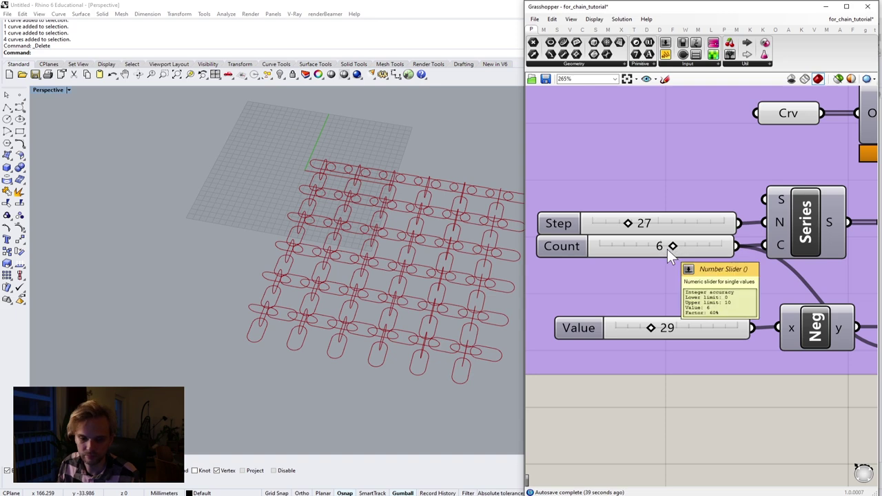
pyautogui.scroll(-8, 667, 249)
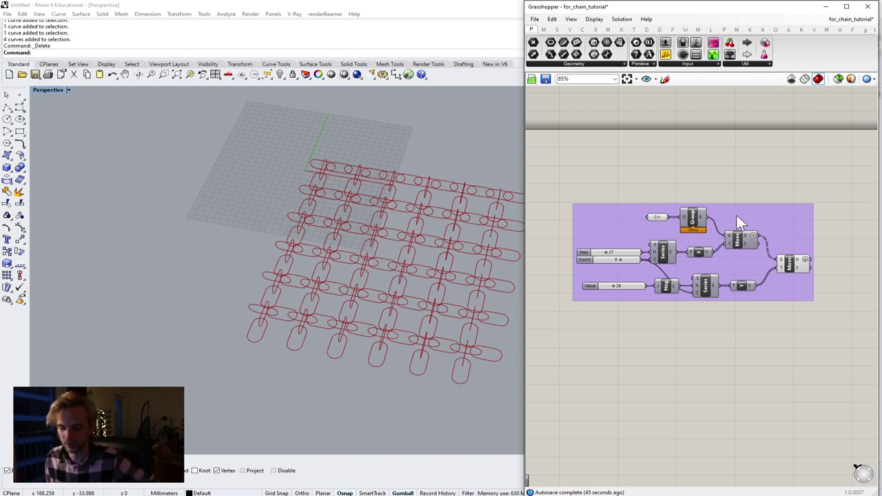
# Turn off the preview of the Crv parameter that holds the original link curves
pyautogui.moveTo(763, 238); pyautogui.dragTo(723, 219, button='right')
pyautogui.scroll(1, 616, 197)
pyautogui.click(615, 189)
pyautogui.click(616, 199)
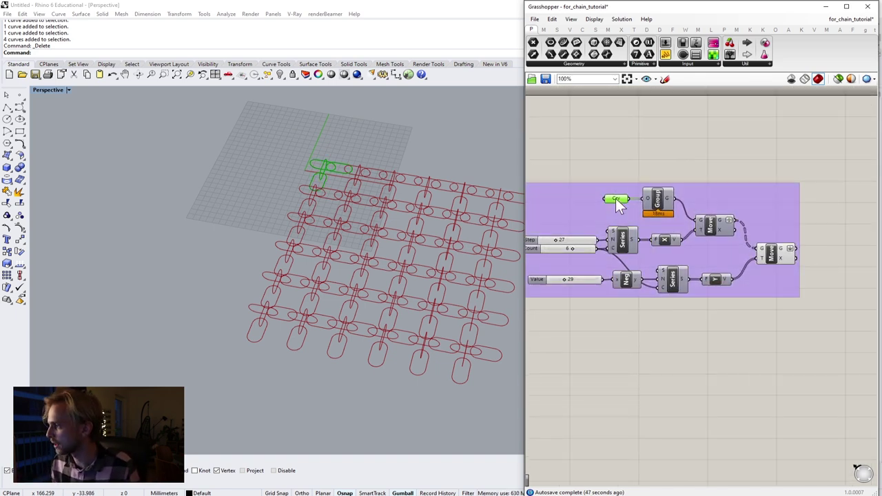
pyautogui.middleClick(616, 199)
pyautogui.click(655, 148)
# Add a Kangaroo Solver component on the empty canvas beyond the purple group by searching for "solver"
pyautogui.scroll(-1, 771, 275)
pyautogui.moveTo(773, 278); pyautogui.dragTo(674, 235, button='right')
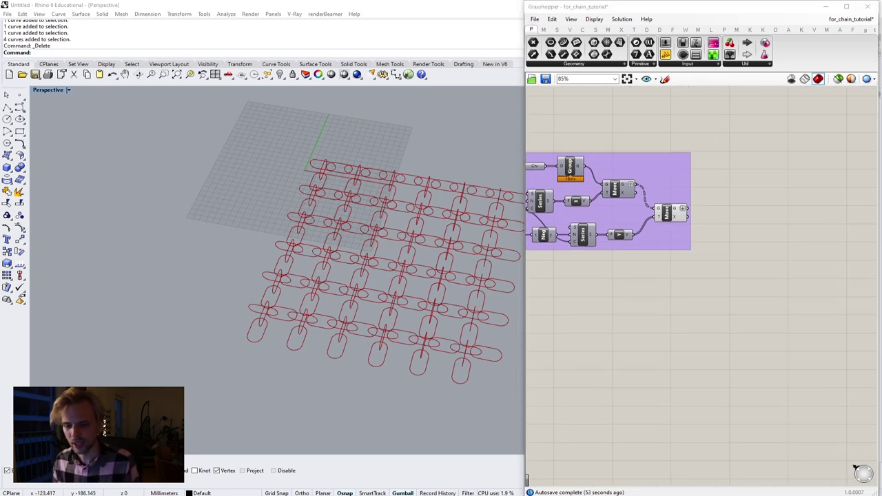
pyautogui.scroll(-4, 652, 263)
pyautogui.doubleClick(792, 222)
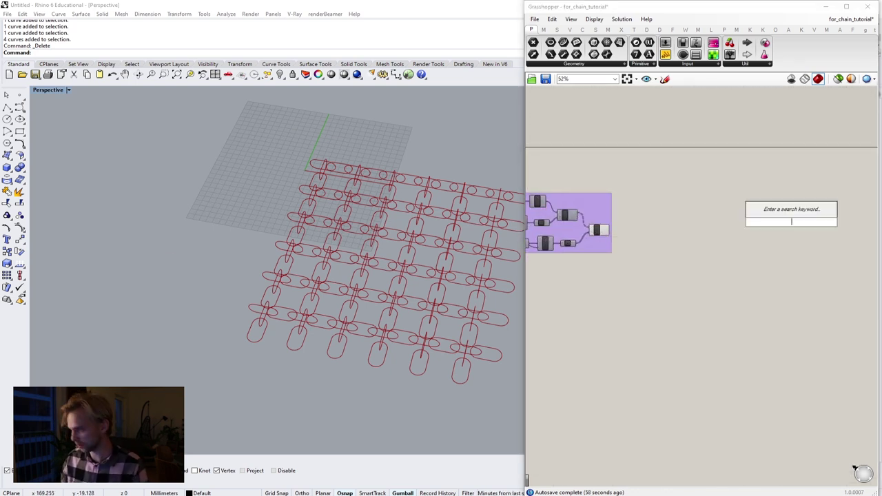
pyautogui.write('s')
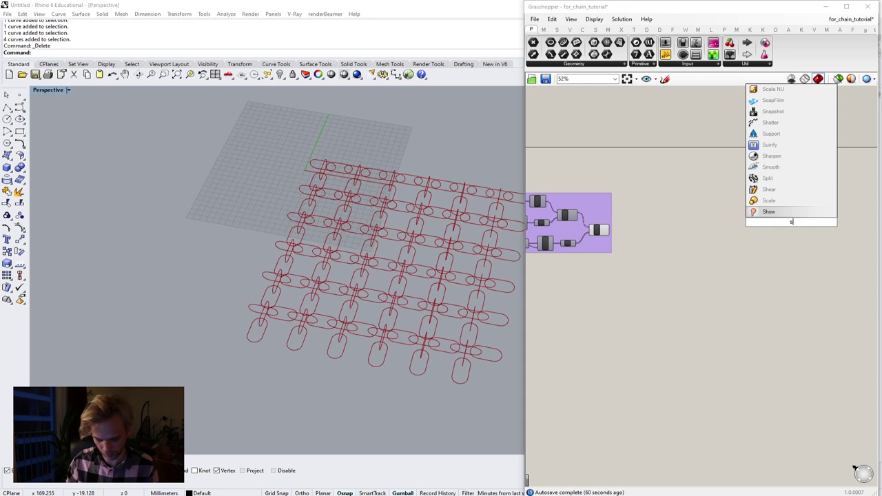
pyautogui.write('olver')
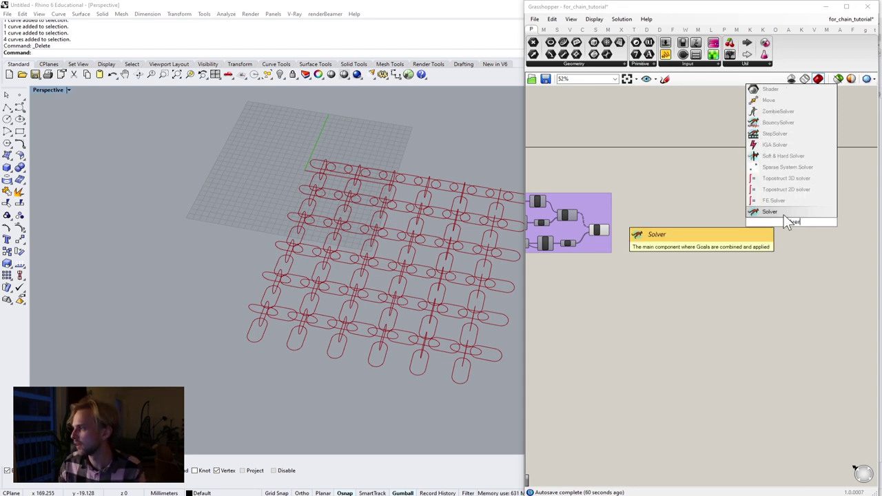
pyautogui.click(783, 215)
pyautogui.scroll(3, 779, 208)
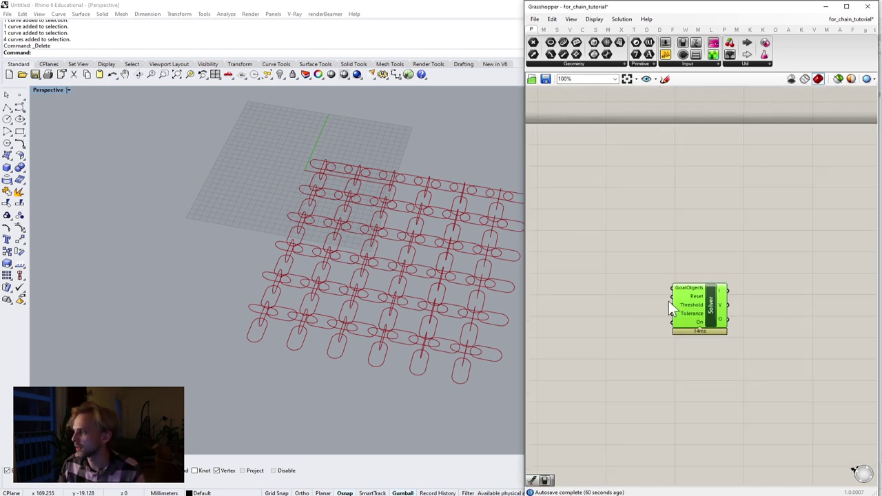
# Widen the Grasshopper window over the Rhino viewport to give the canvas more room
pyautogui.keyDown('shift'); pyautogui.moveTo(381, 216); pyautogui.dragTo(179, 197, button='right'); pyautogui.keyUp('shift')
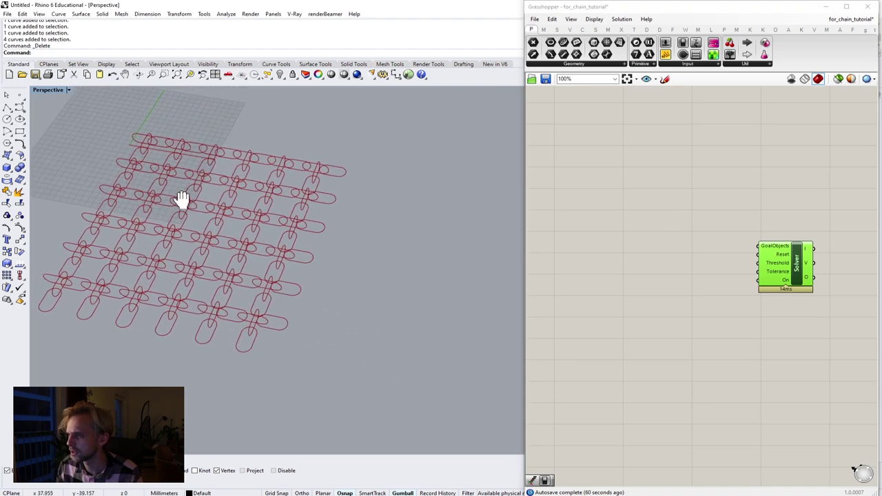
pyautogui.moveTo(523, 160); pyautogui.dragTo(361, 166)
pyautogui.moveTo(562, 223); pyautogui.dragTo(671, 208, button='right')
# Move the Solver component slightly farther from the purple group on the canvas and deselect it
pyautogui.scroll(-2, 669, 207)
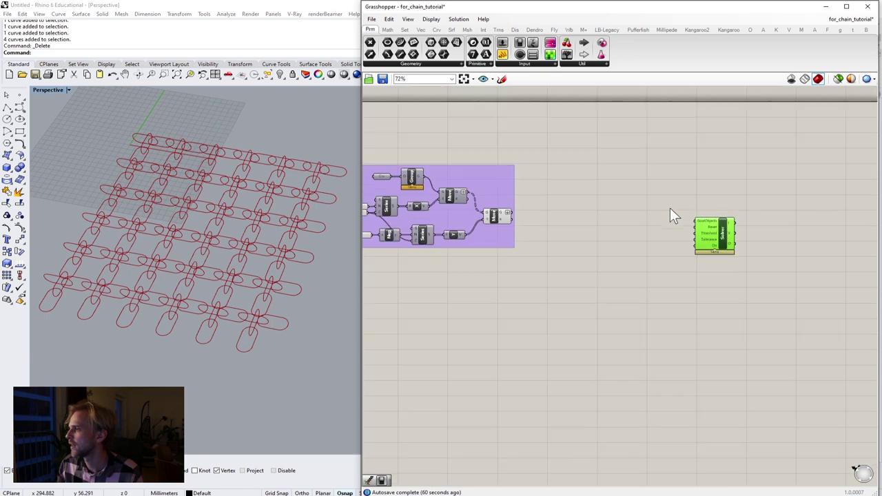
pyautogui.scroll(2, 719, 233)
pyautogui.moveTo(719, 233); pyautogui.dragTo(739, 252)
pyautogui.click(724, 194)
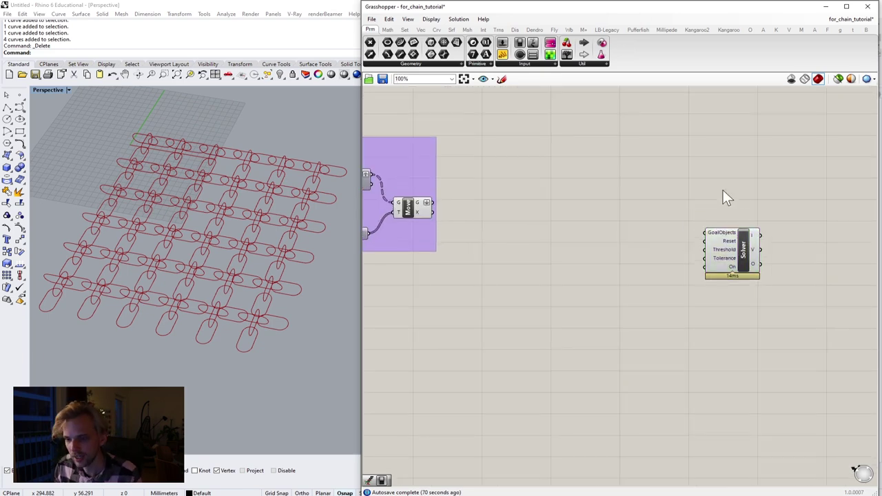
pyautogui.moveTo(723, 189); pyautogui.dragTo(566, 186, button='right')
pyautogui.scroll(3, 551, 217)
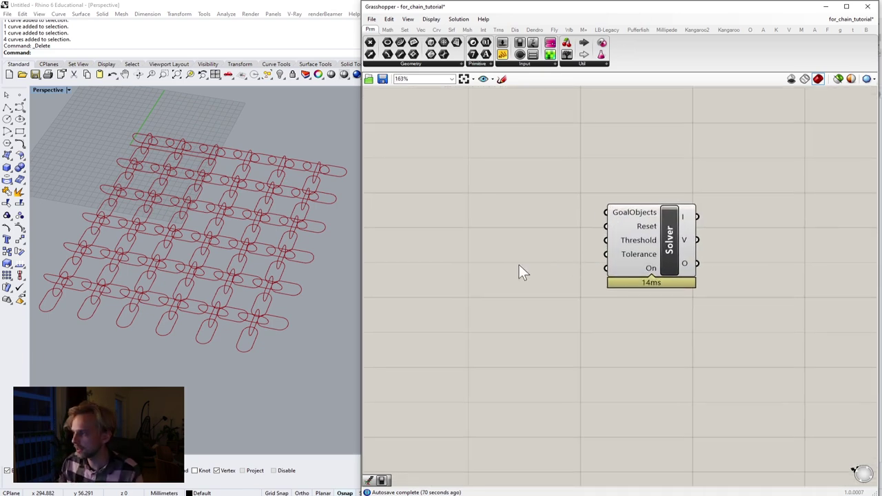
# Add a Button component, wire it to the Solver's Reset input and place it level with that input
pyautogui.doubleClick(519, 265)
pyautogui.write('butto')
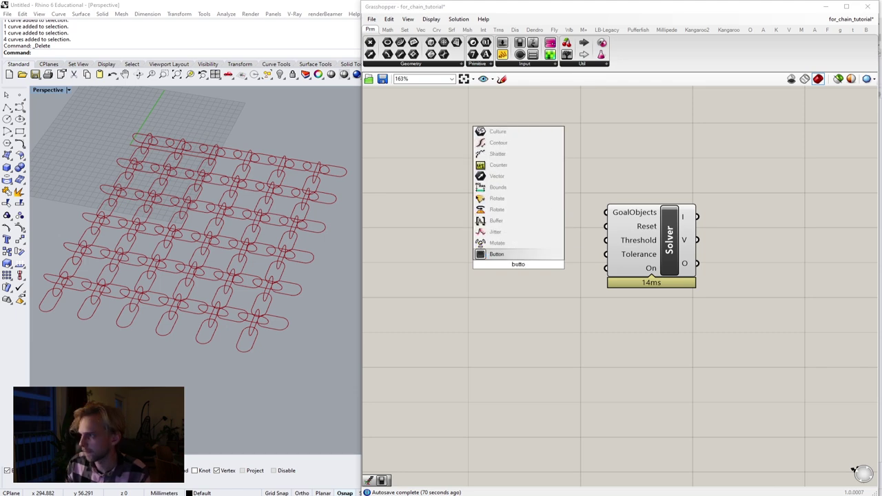
pyautogui.click(517, 254)
pyautogui.moveTo(561, 259); pyautogui.dragTo(605, 226)
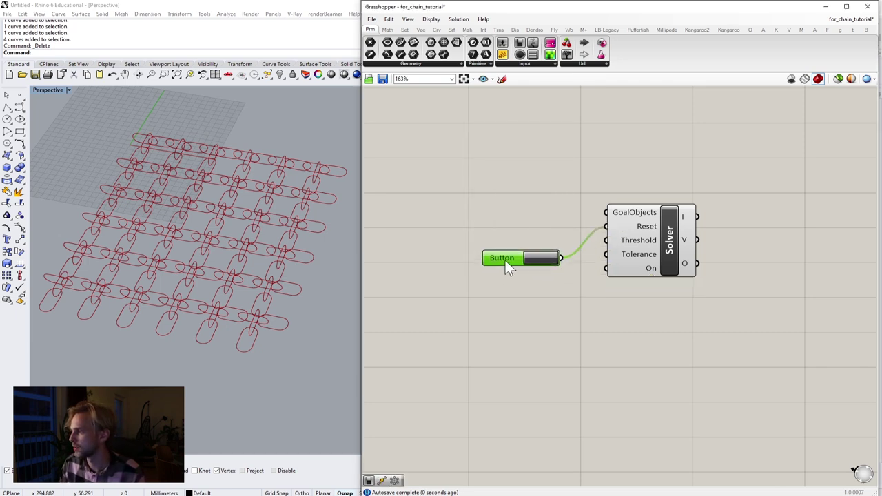
pyautogui.moveTo(505, 260); pyautogui.dragTo(536, 231)
# Add a Boolean Toggle, wire it to the Solver's On input and place it level with that input below the Button
pyautogui.doubleClick(519, 307)
pyautogui.write('to')
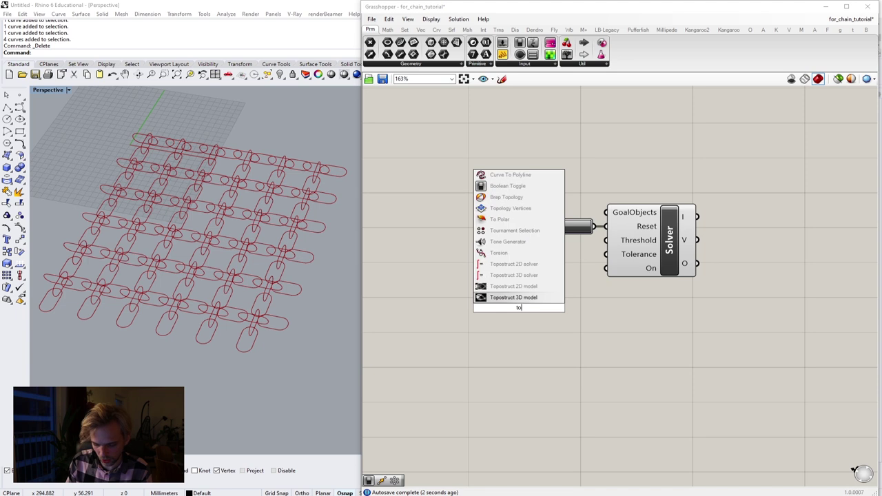
pyautogui.write('ggle')
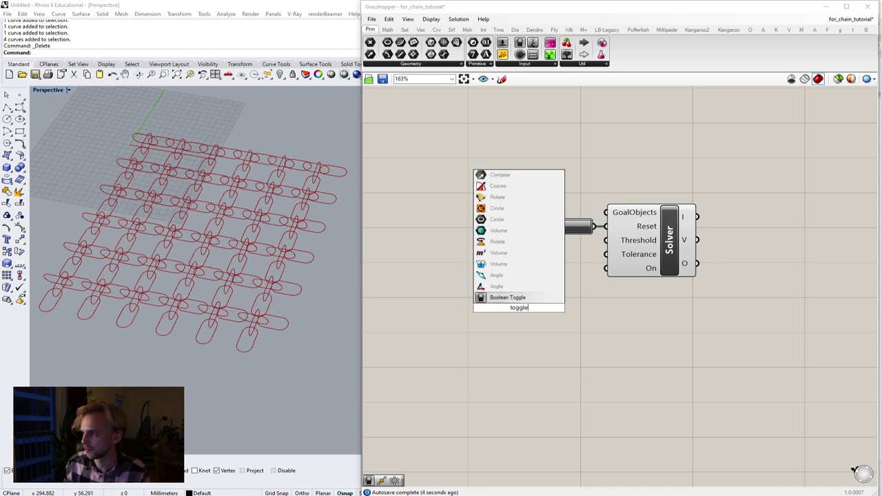
pyautogui.click(516, 298)
pyautogui.moveTo(560, 307); pyautogui.dragTo(620, 266)
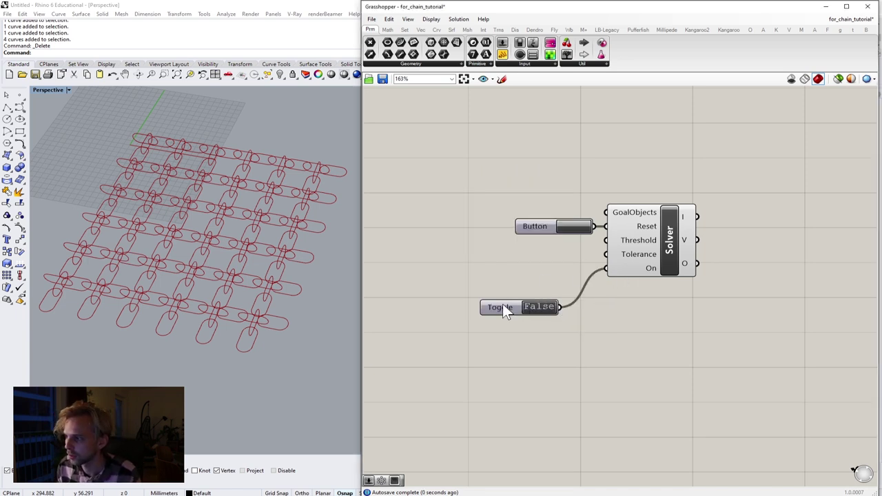
pyautogui.moveTo(503, 304); pyautogui.dragTo(539, 266)
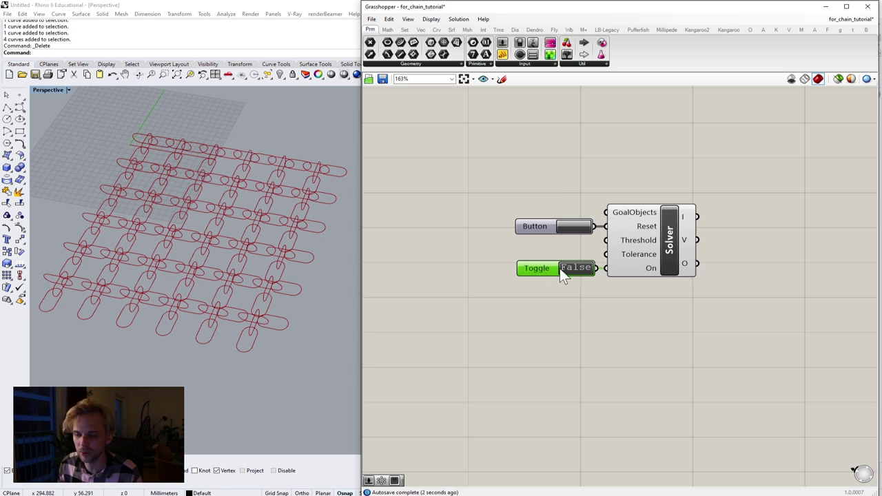
# Move the Solver together with its Button and Toggle farther from the purple group, then deselect them
pyautogui.moveTo(691, 281); pyautogui.dragTo(533, 183)
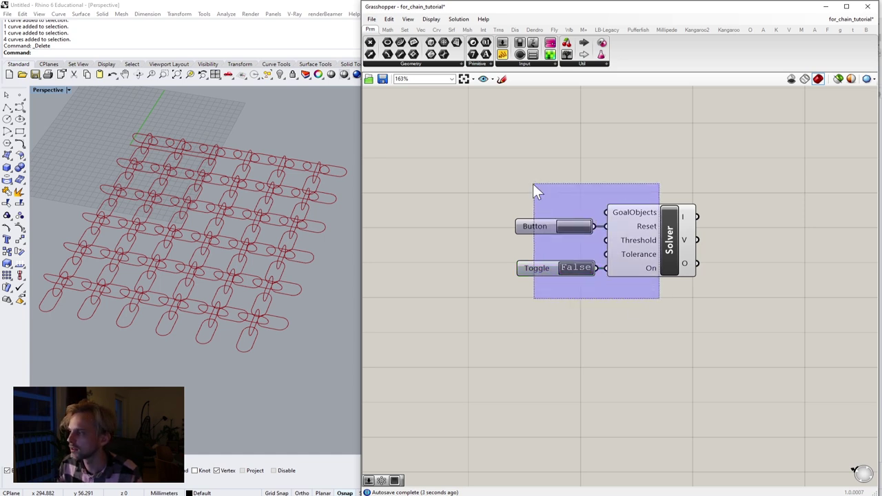
pyautogui.moveTo(648, 235); pyautogui.dragTo(732, 255)
pyautogui.press('Escape')
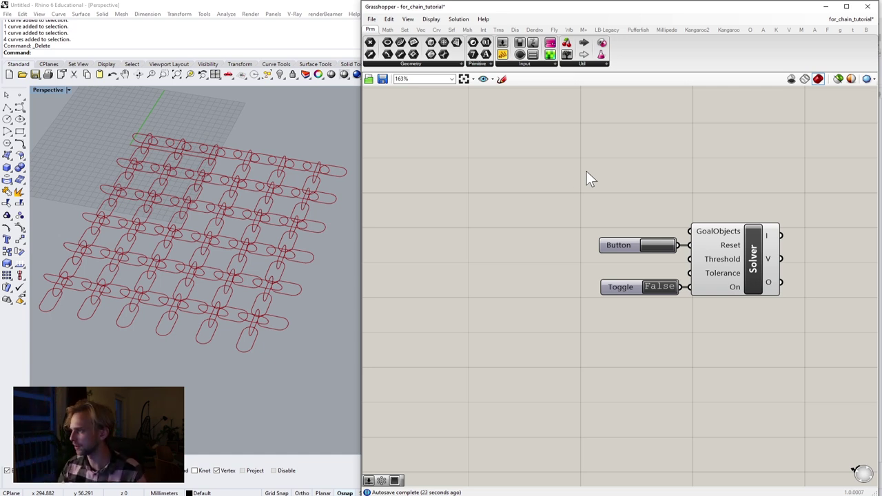
# Add an Entwine component on the empty canvas ahead of the Solver's inputs
pyautogui.doubleClick(532, 189)
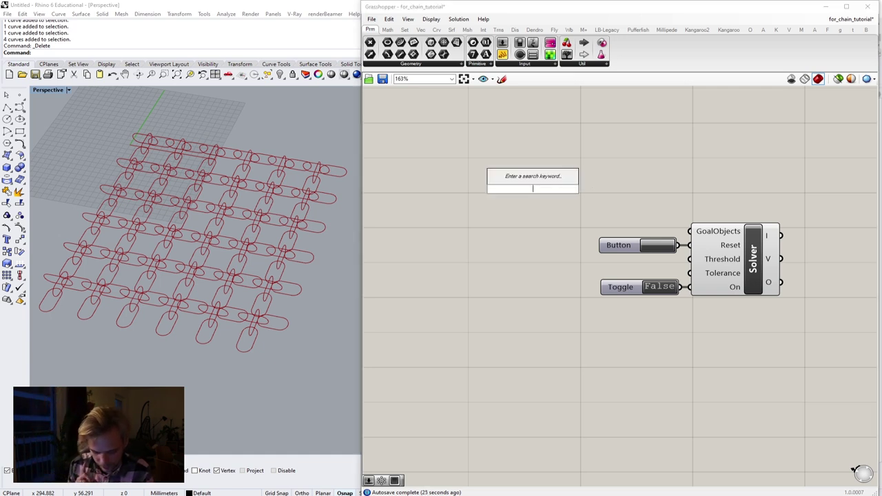
pyautogui.write('entiwnhe')
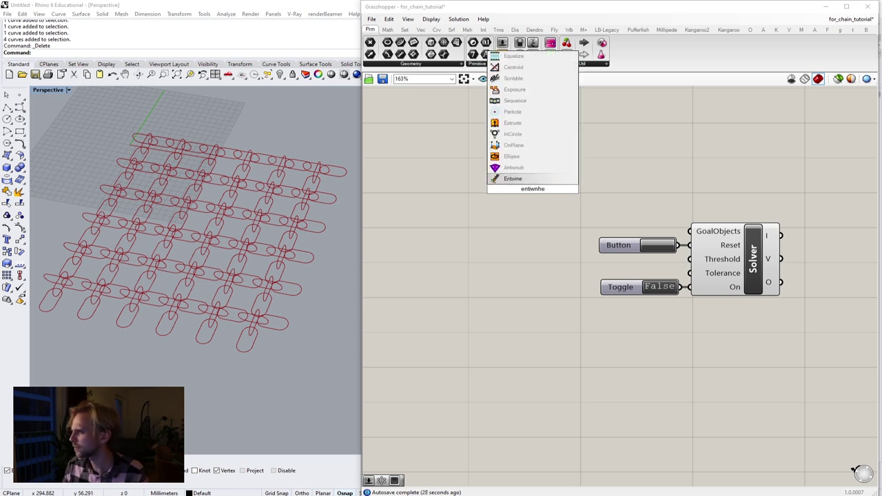
pyautogui.click(514, 179)
pyautogui.moveTo(538, 190); pyautogui.dragTo(544, 217)
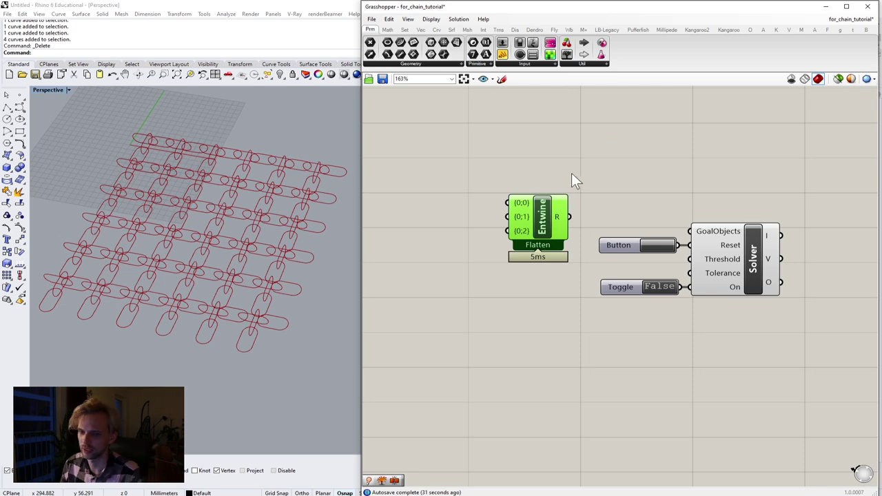
# Remove the {0;2} input from the Entwine component, leaving two input branches
pyautogui.scroll(3, 521, 173)
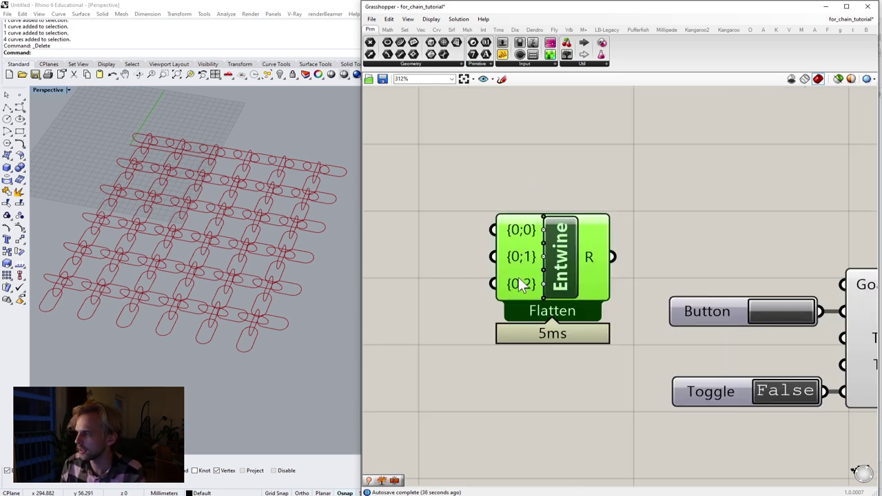
pyautogui.scroll(3, 516, 281)
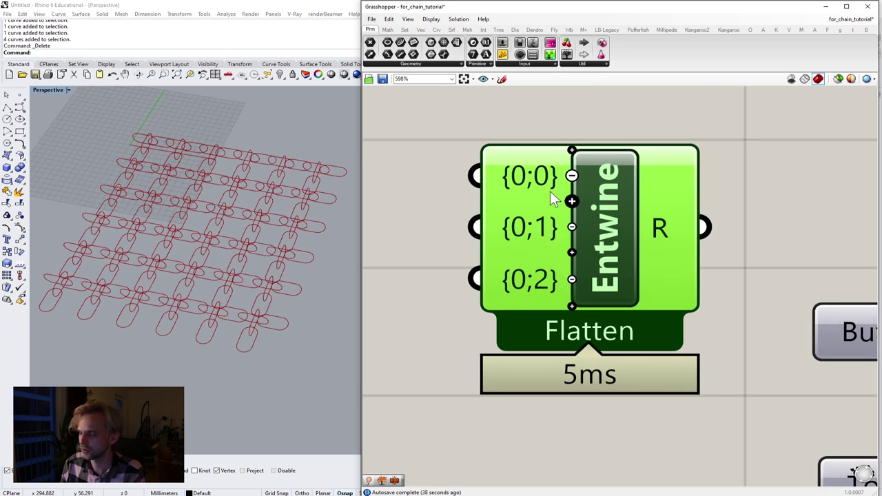
pyautogui.click(572, 280)
pyautogui.scroll(-5, 636, 212)
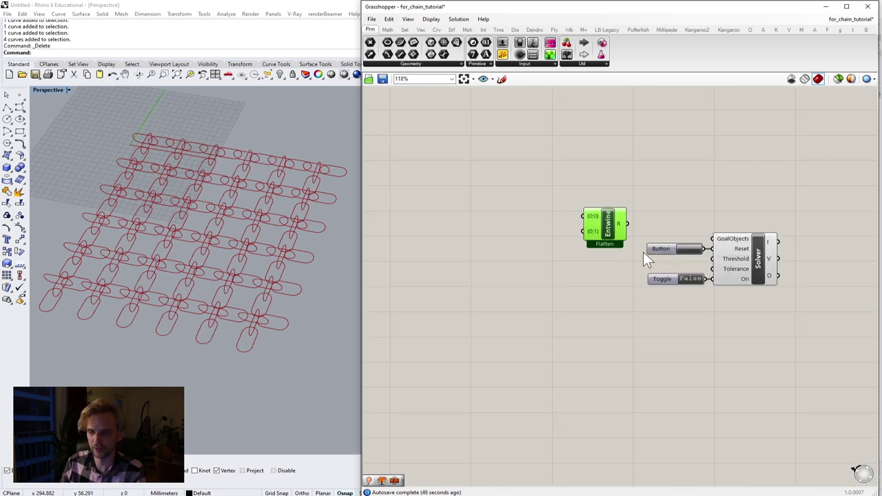
# Wire Entwine's R output to the Solver's GoalObjects input and align Entwine with that input
pyautogui.scroll(2, 643, 251)
pyautogui.scroll(2, 504, 256)
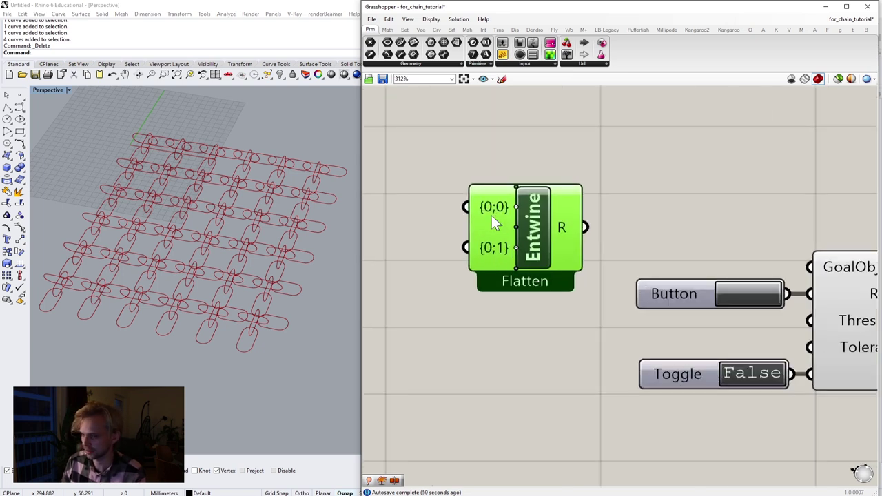
pyautogui.moveTo(584, 228); pyautogui.dragTo(808, 266)
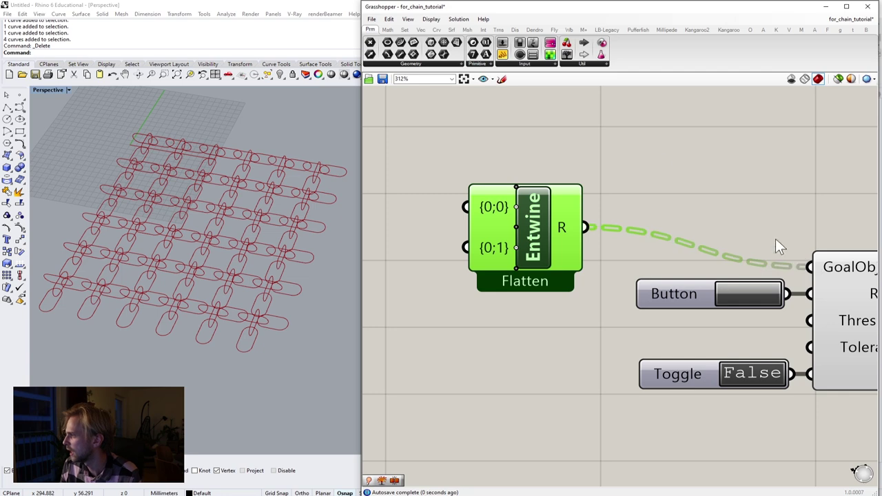
pyautogui.scroll(-3, 646, 153)
pyautogui.moveTo(602, 193); pyautogui.dragTo(621, 214)
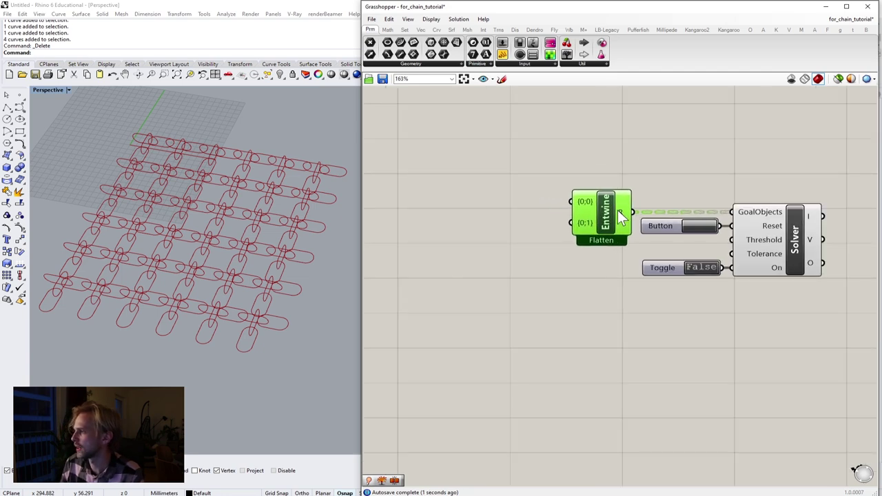
pyautogui.click(689, 242)
pyautogui.scroll(-1, 718, 229)
pyautogui.moveTo(730, 226); pyautogui.dragTo(656, 221, button='right')
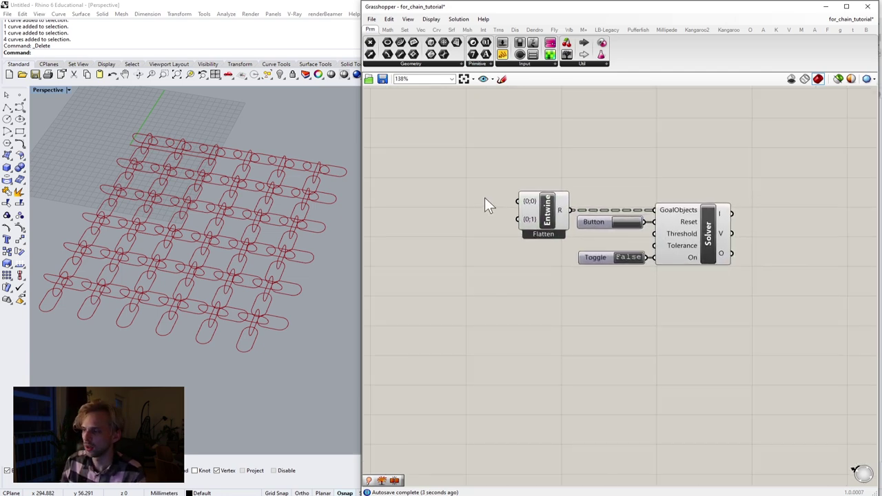
# Add a Bang component, wire the Solver's O output to its D input and align it beside the Solver
pyautogui.scroll(2, 485, 197)
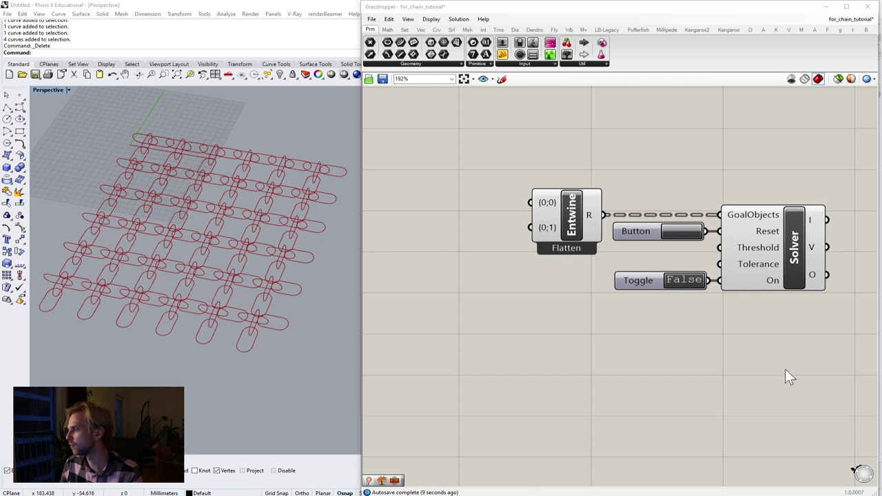
pyautogui.moveTo(785, 368); pyautogui.dragTo(584, 346, button='right')
pyautogui.doubleClick(654, 303)
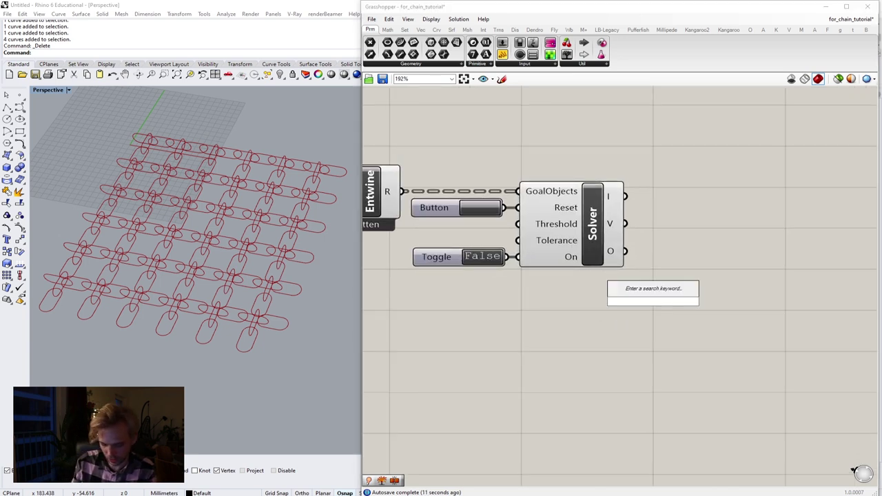
pyautogui.write('bang')
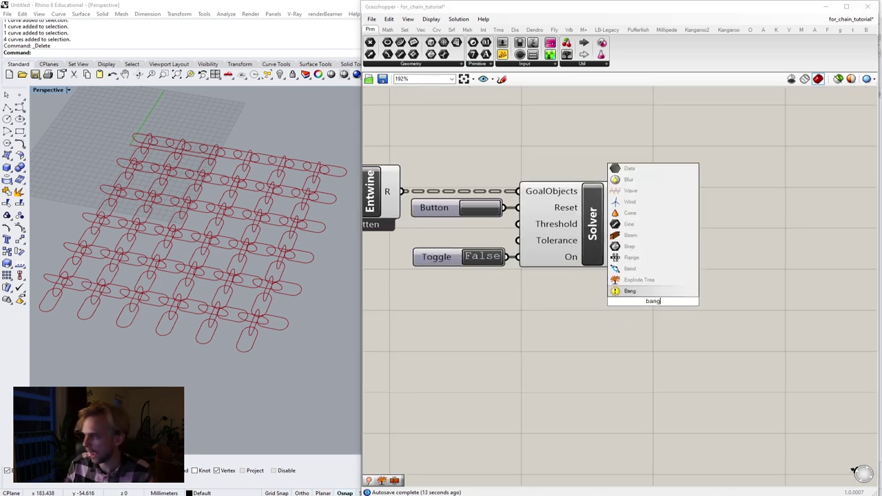
pyautogui.click(630, 291)
pyautogui.moveTo(642, 305); pyautogui.dragTo(688, 274)
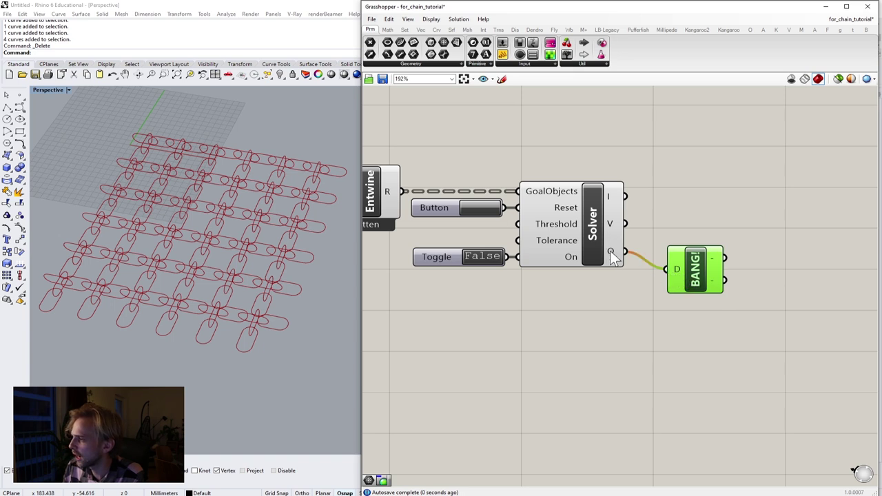
pyautogui.moveTo(623, 251); pyautogui.dragTo(700, 257)
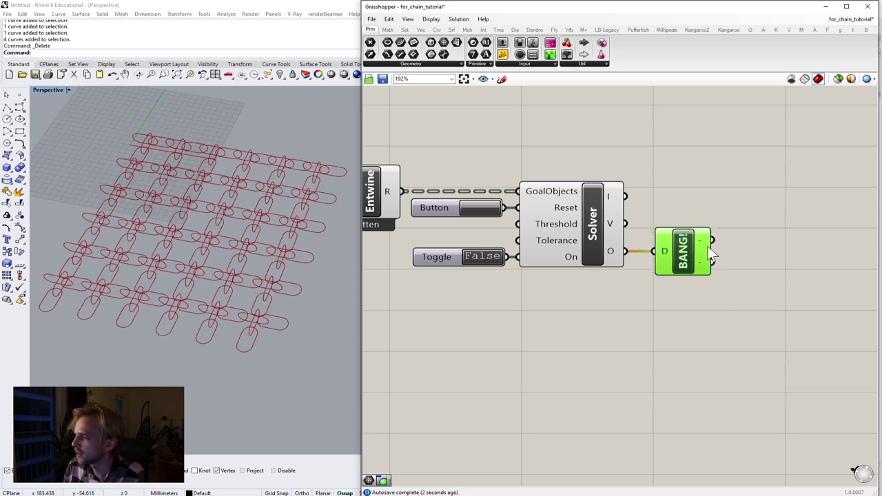
# Move the Entwine, Button, Toggle, Solver and Bang components together farther from the purple group and deselect them
pyautogui.scroll(-2, 686, 277)
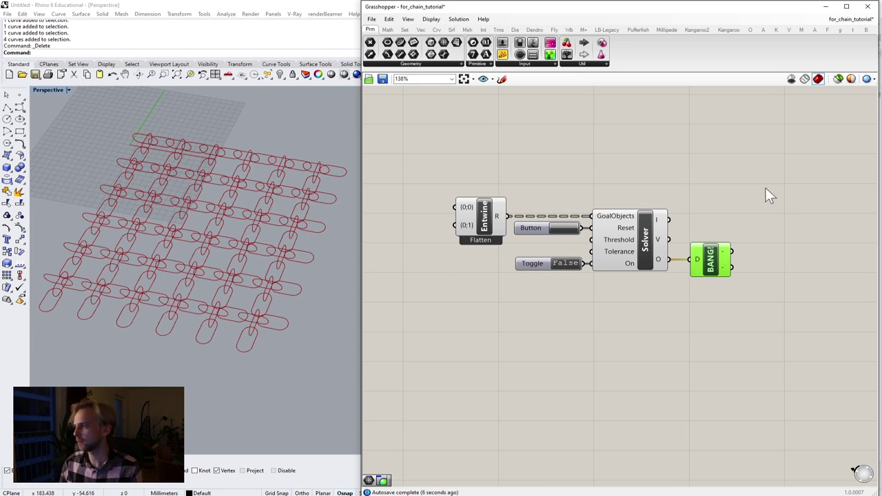
pyautogui.moveTo(434, 214); pyautogui.dragTo(520, 224, button='right')
pyautogui.scroll(2, 577, 216)
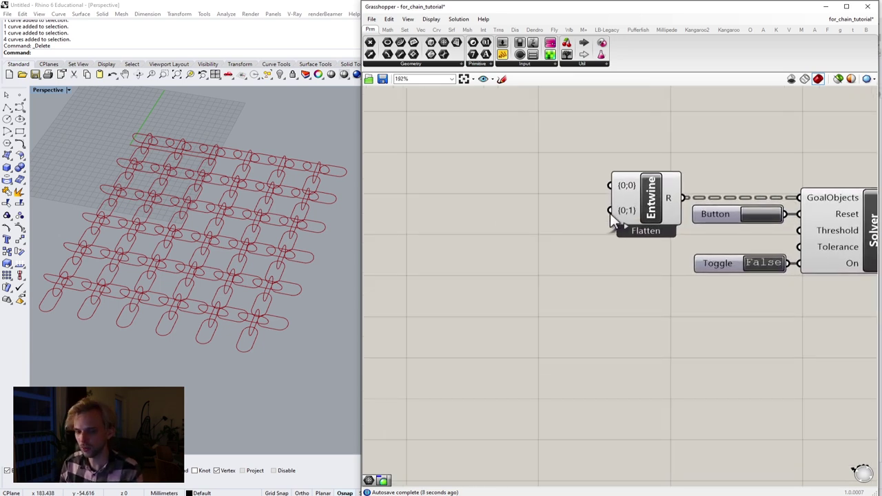
pyautogui.moveTo(622, 187)
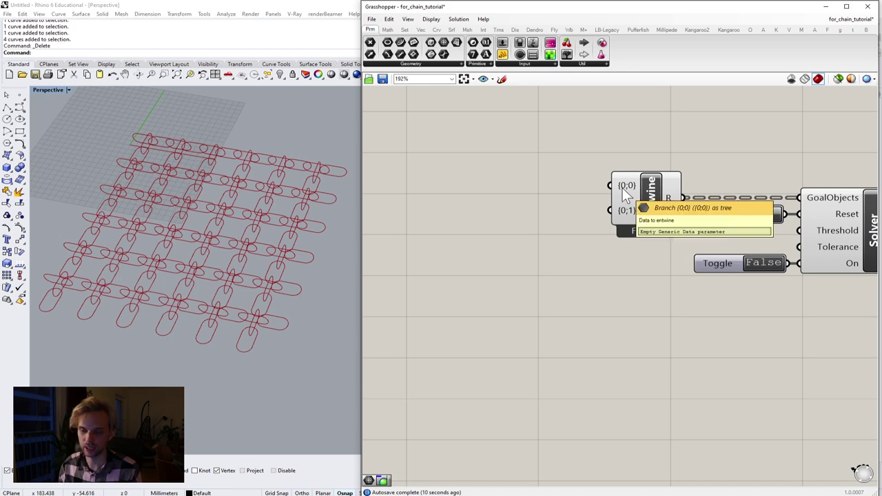
pyautogui.scroll(-8, 611, 205)
pyautogui.moveTo(703, 246); pyautogui.dragTo(583, 173)
pyautogui.moveTo(661, 206); pyautogui.dragTo(734, 202)
pyautogui.click(717, 231)
# Add a Show component between the purple group and Entwine, and wire its output to Entwine's {0;0} input
pyautogui.scroll(3, 494, 197)
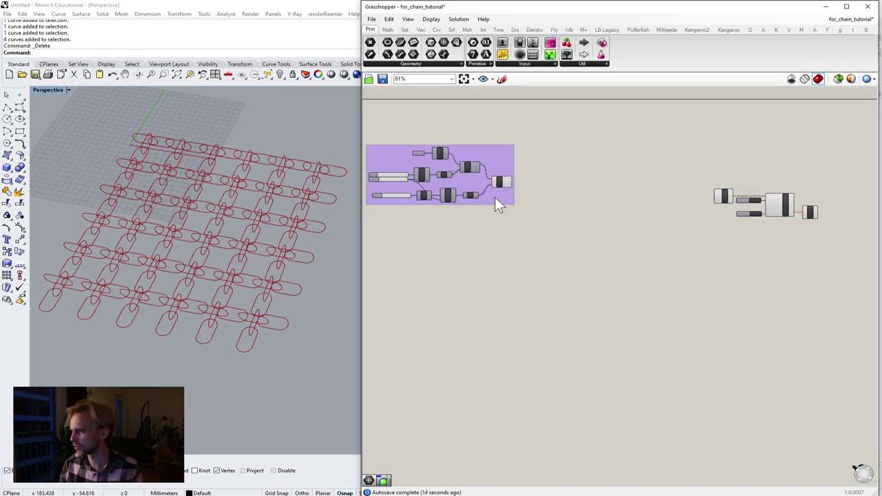
pyautogui.click(500, 176)
pyautogui.click(641, 186)
pyautogui.moveTo(607, 193); pyautogui.dragTo(507, 198, button='right')
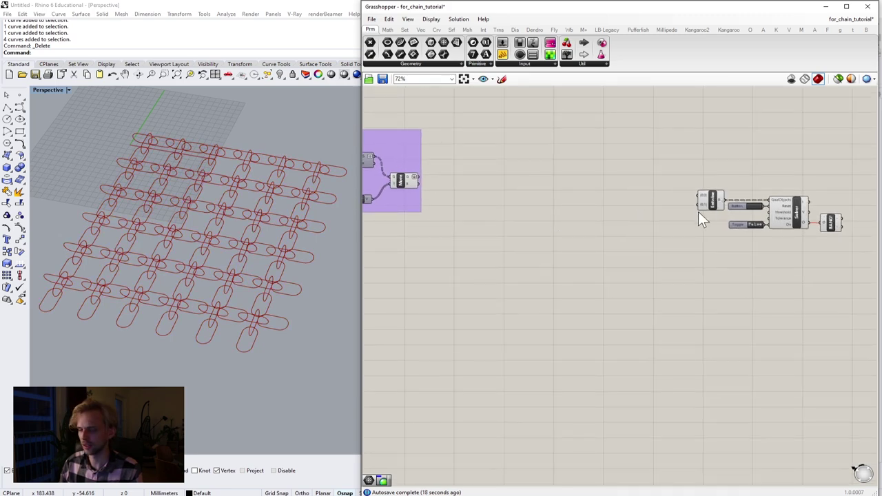
pyautogui.moveTo(611, 200); pyautogui.dragTo(643, 219, button='right')
pyautogui.doubleClick(643, 219)
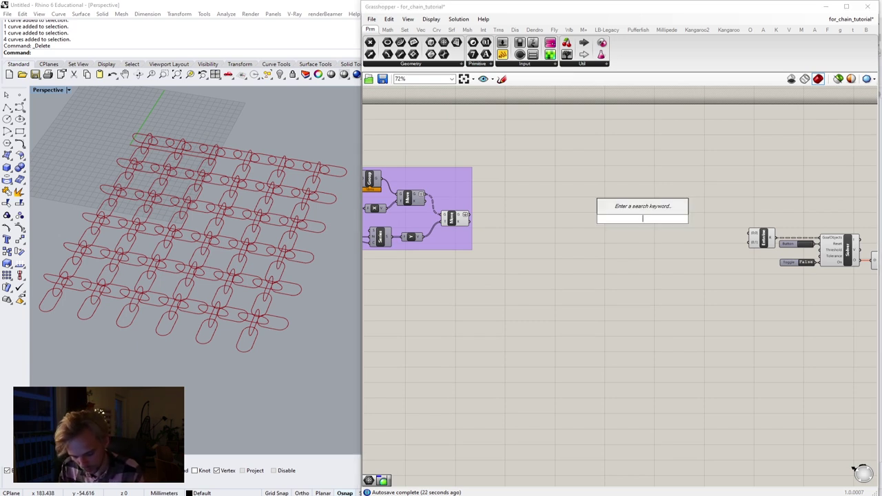
pyautogui.write('show')
pyautogui.press('Return')
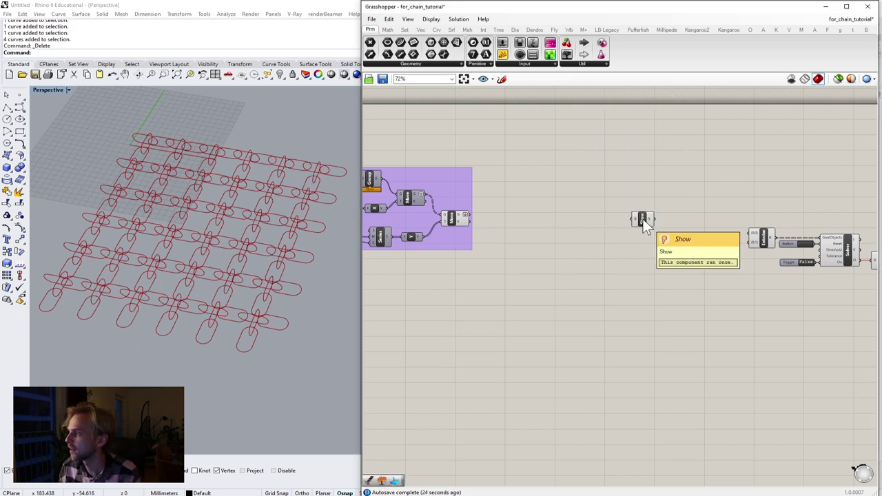
pyautogui.moveTo(643, 219)
pyautogui.mouseDown()
pyautogui.moveTo(708, 215)
pyautogui.moveTo(775, 249)
pyautogui.mouseUp()
# Reposition the Show component slightly higher and farther from the Entwine component
pyautogui.scroll(3, 710, 214)
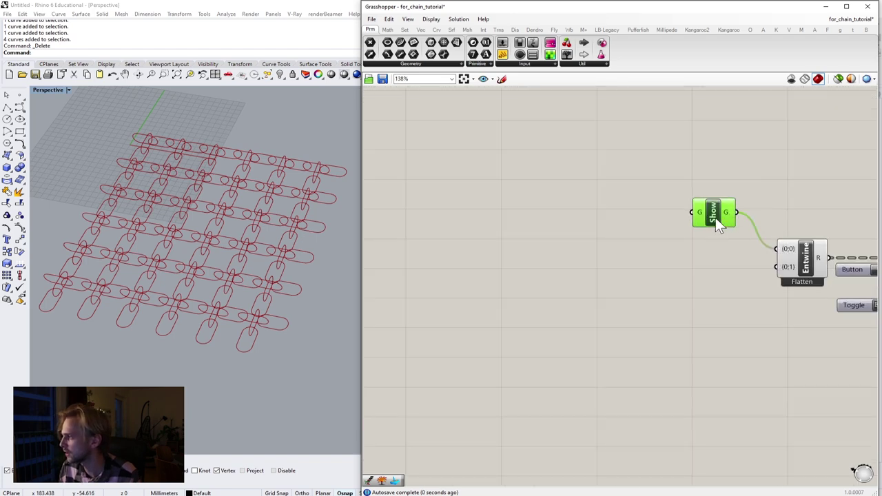
pyautogui.click(744, 197)
pyautogui.scroll(-3, 748, 187)
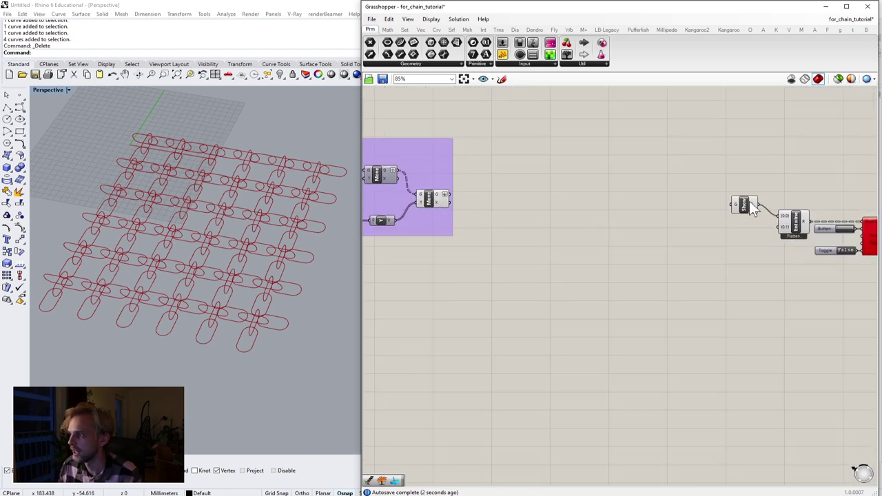
pyautogui.moveTo(753, 210); pyautogui.dragTo(735, 194)
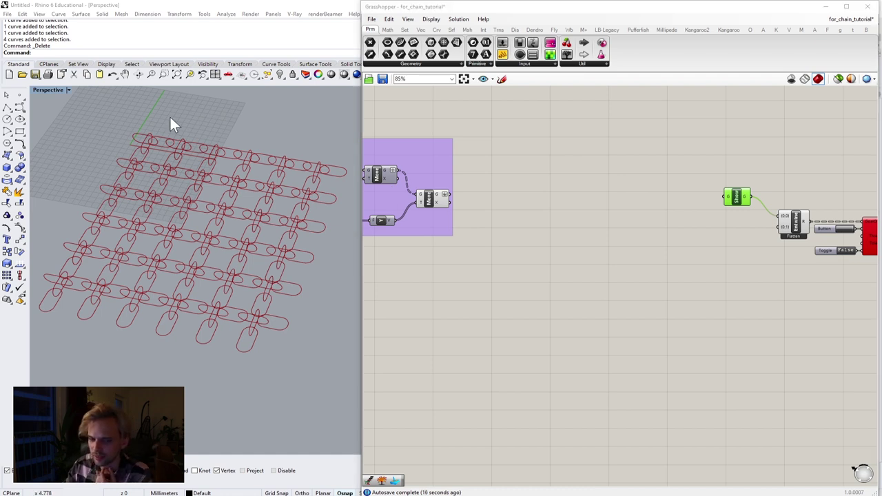
# Add a PolyLine component between the purple group and Show, wire its Pl output to Show's G input and move it away from Show
pyautogui.moveTo(441, 197)
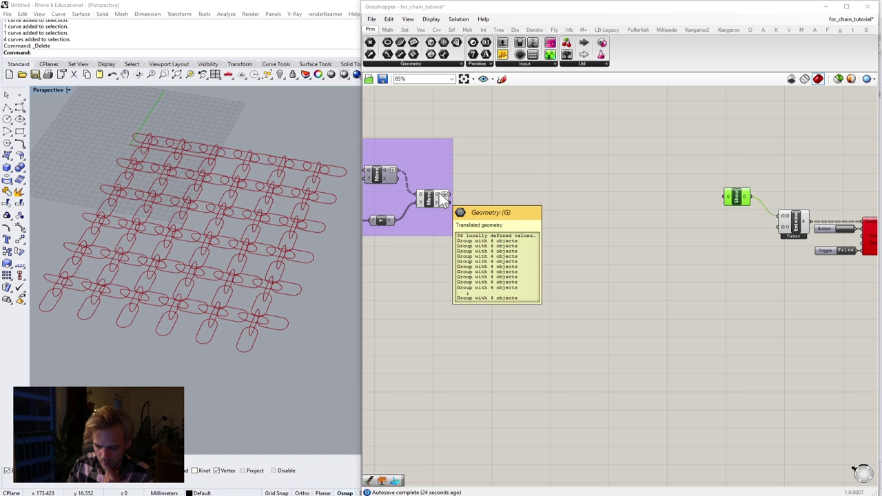
pyautogui.doubleClick(578, 219)
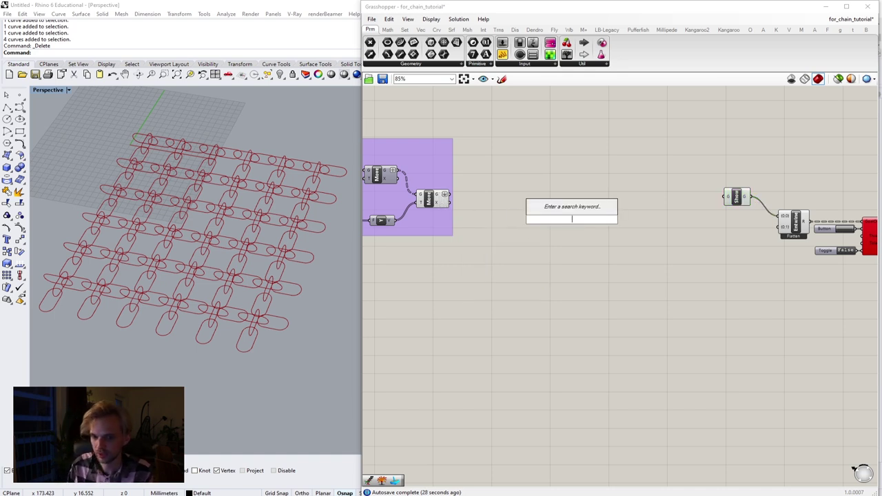
pyautogui.write('pline')
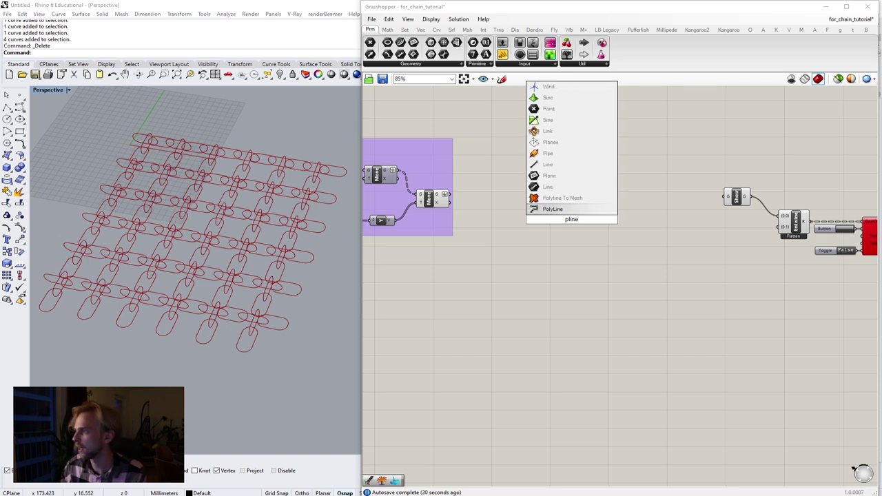
pyautogui.click(572, 209)
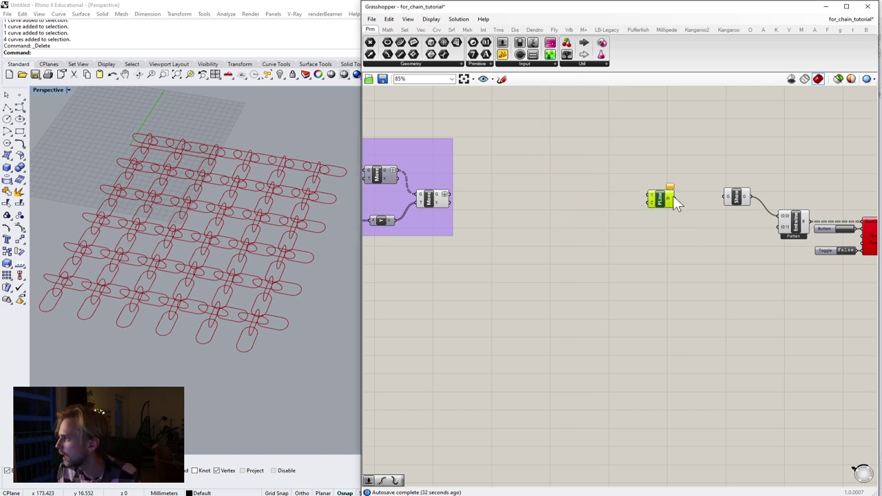
pyautogui.scroll(3, 673, 196)
pyautogui.moveTo(667, 201); pyautogui.dragTo(748, 200)
pyautogui.moveTo(658, 207); pyautogui.dragTo(576, 199)
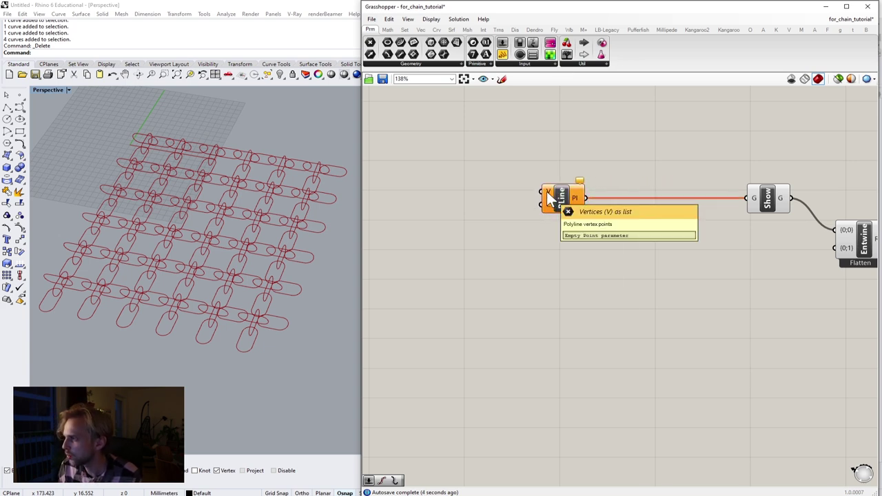
# Add a Divide Curve component between the purple group and the PolyLine component
pyautogui.scroll(3, 138, 137)
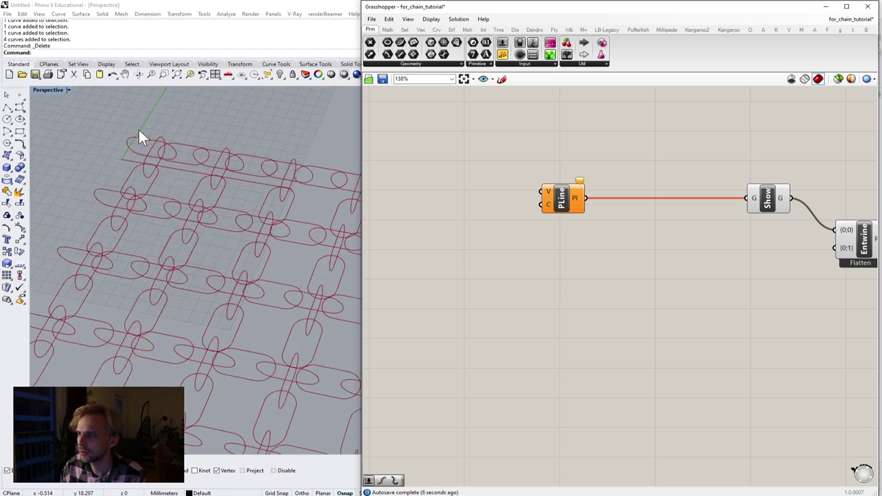
pyautogui.scroll(3, 139, 136)
pyautogui.scroll(-5, 419, 206)
pyautogui.moveTo(426, 210); pyautogui.dragTo(564, 211, button='right')
pyautogui.scroll(5, 509, 208)
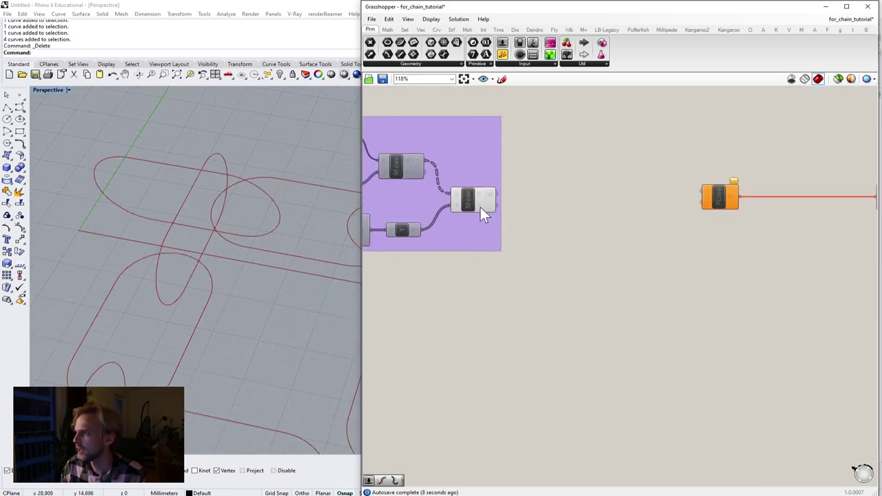
pyautogui.doubleClick(575, 200)
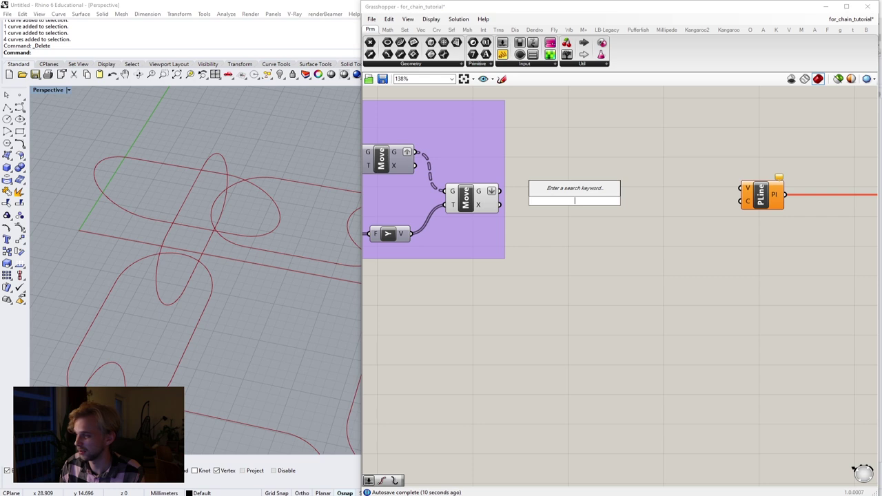
pyautogui.click(588, 217)
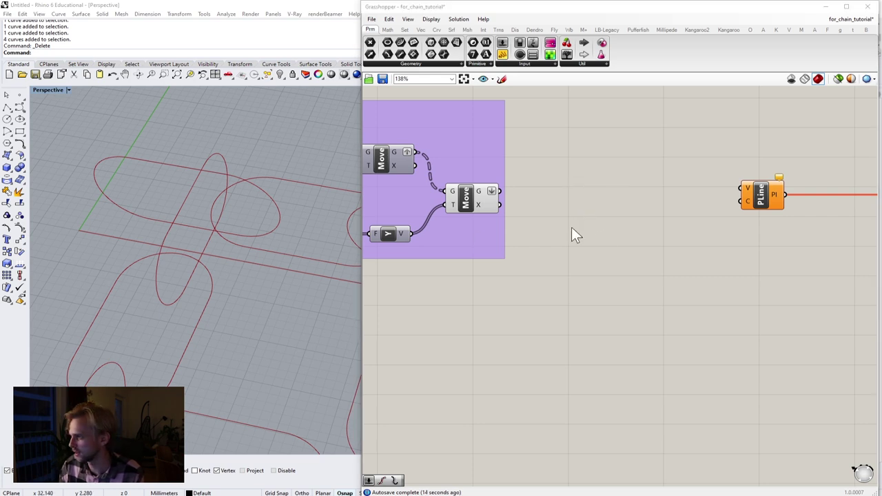
pyautogui.doubleClick(641, 228)
pyautogui.write('divin')
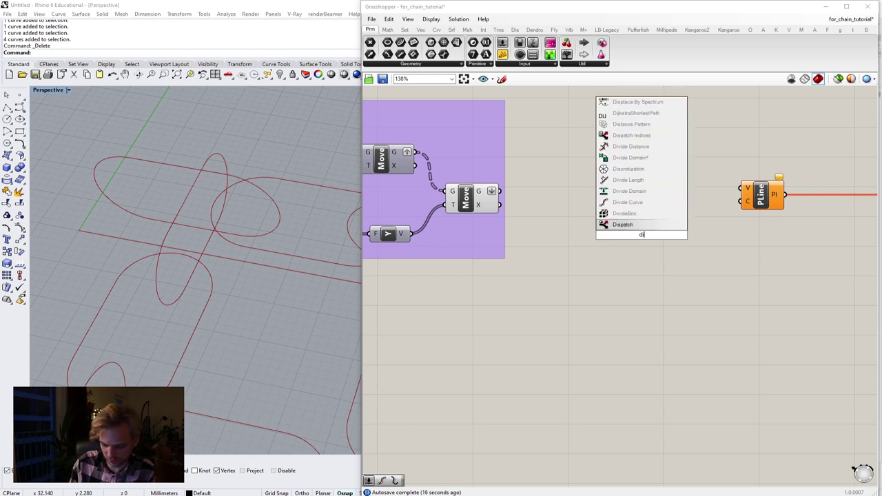
pyautogui.press('BackSpace')
pyautogui.press('BackSpace')
pyautogui.write('de')
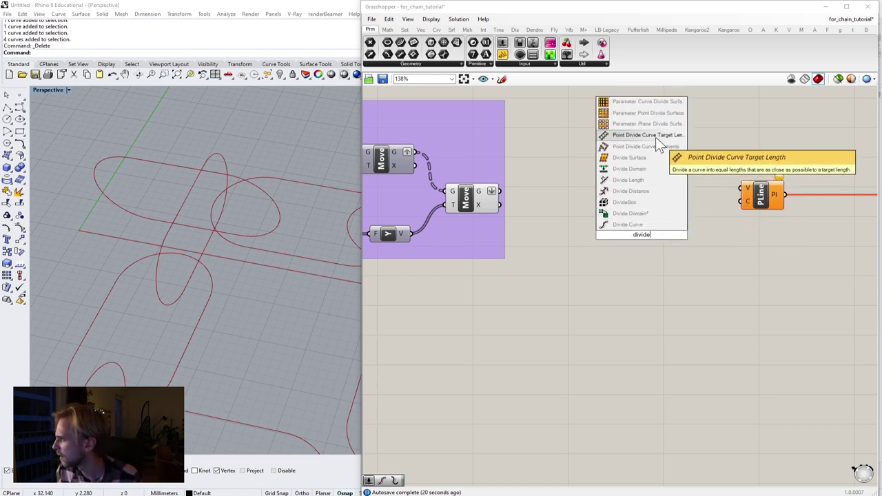
pyautogui.click(627, 225)
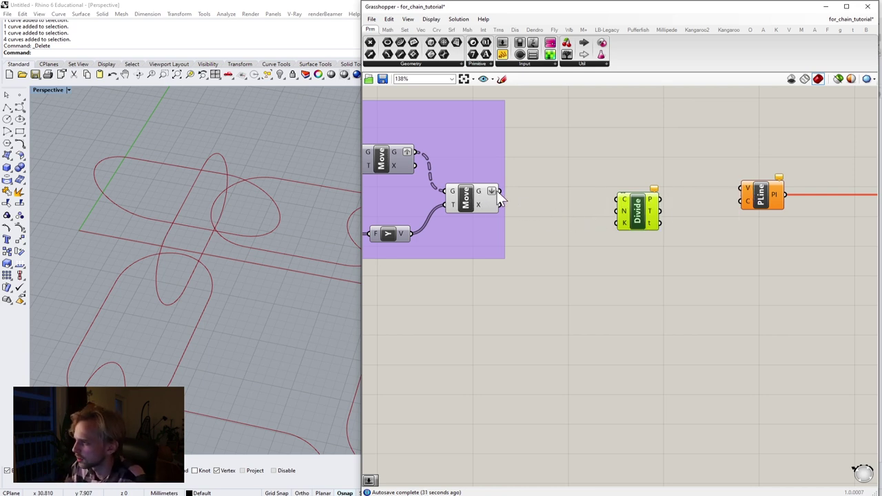
# Inspect the geometry output of the last Move component in a temporary panel and delete that panel
pyautogui.moveTo(500, 191)
pyautogui.mouseDown()
pyautogui.moveTo(616, 199)
pyautogui.moveTo(535, 202)
pyautogui.moveTo(500, 191)
pyautogui.mouseUp()
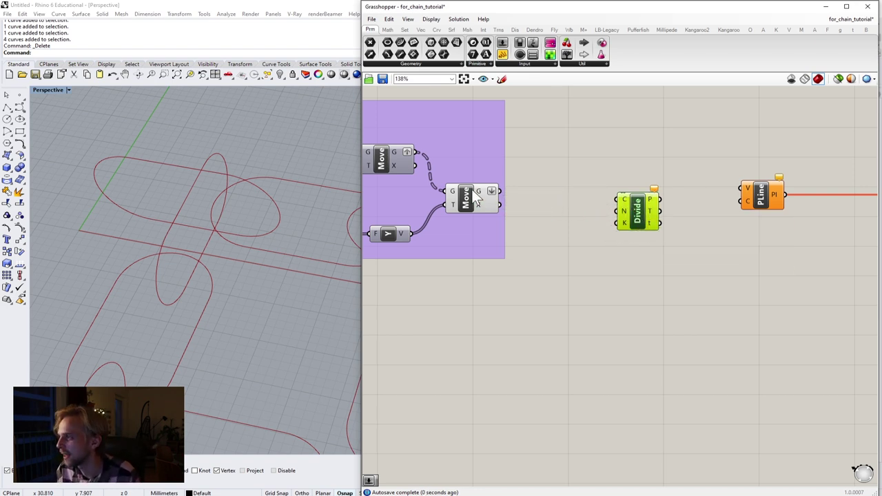
pyautogui.click(476, 200)
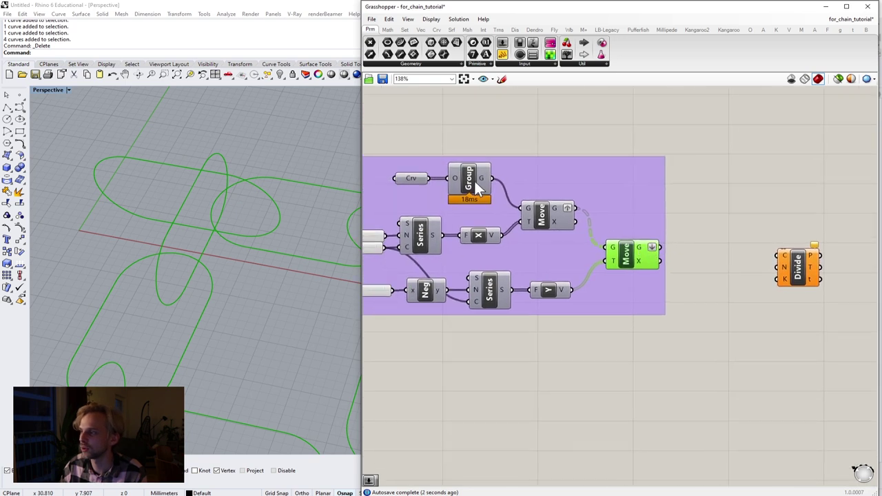
pyautogui.click(475, 182)
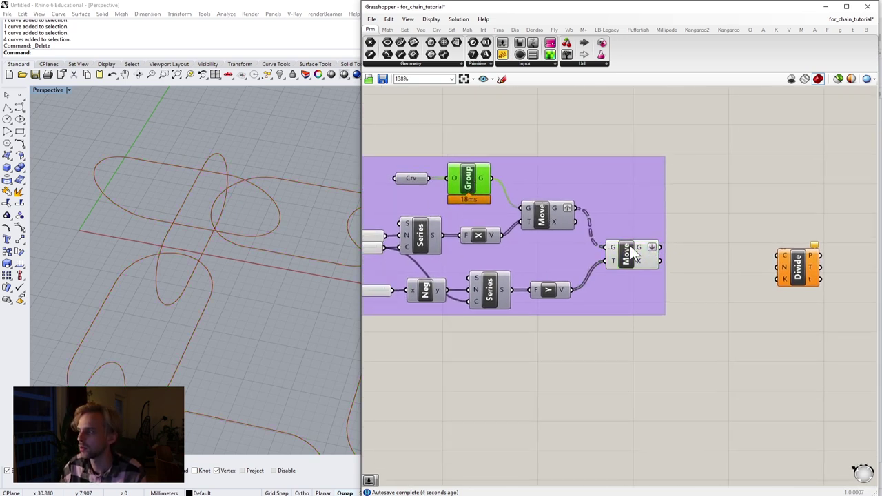
pyautogui.moveTo(651, 256); pyautogui.dragTo(539, 198, button='right')
pyautogui.click(503, 55)
pyautogui.click(594, 301)
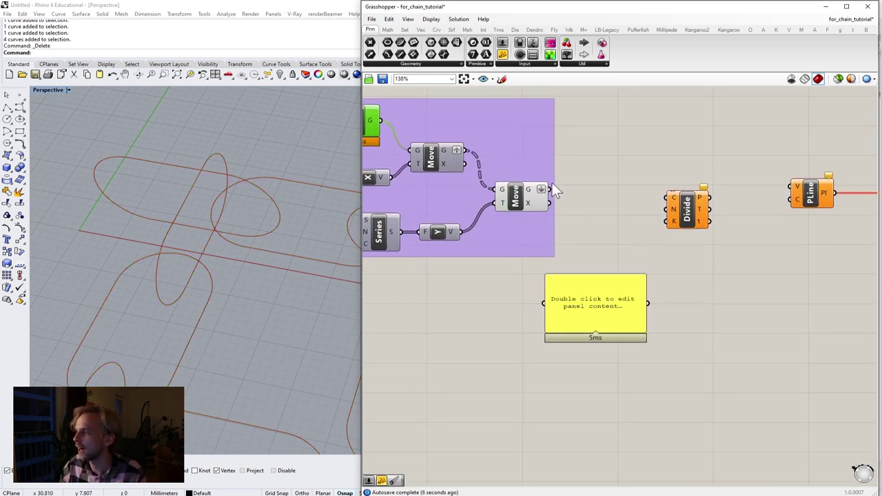
pyautogui.moveTo(549, 189); pyautogui.dragTo(545, 303)
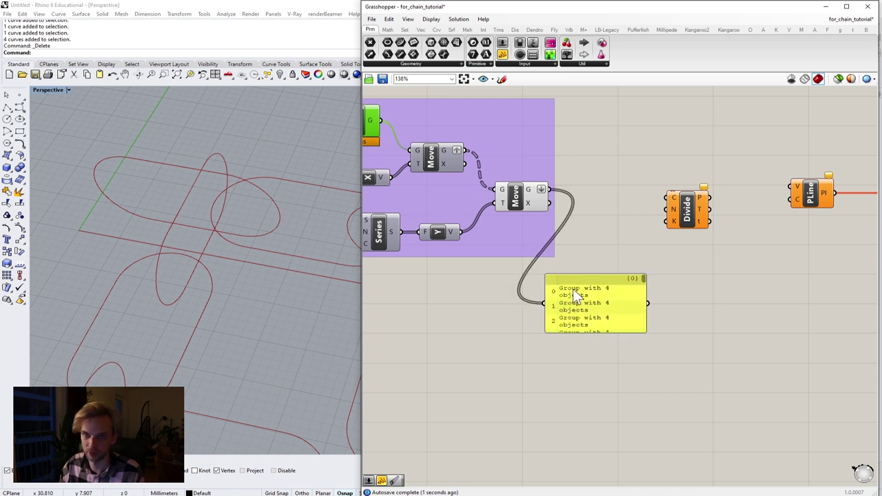
pyautogui.click(575, 291)
pyautogui.press('Delete')
# Add an Ungroup component between the last Move and Divide, and wire Move's G output to its G input
pyautogui.doubleClick(577, 291)
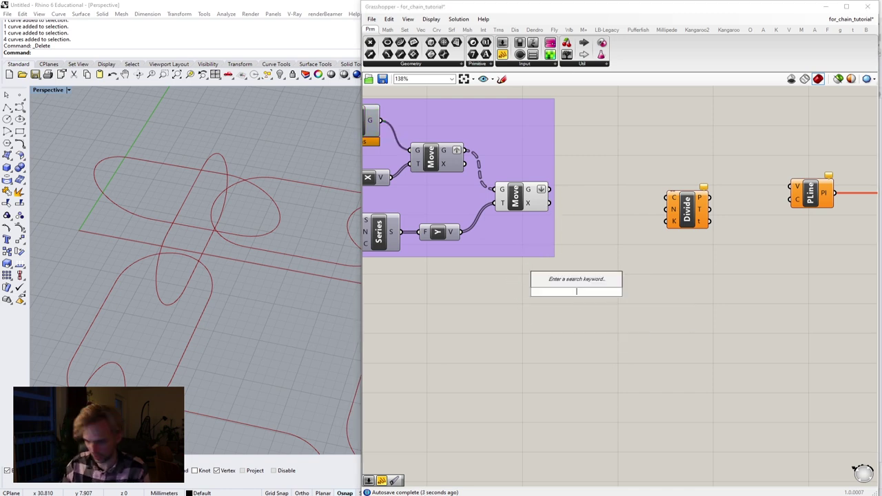
pyautogui.write('ung')
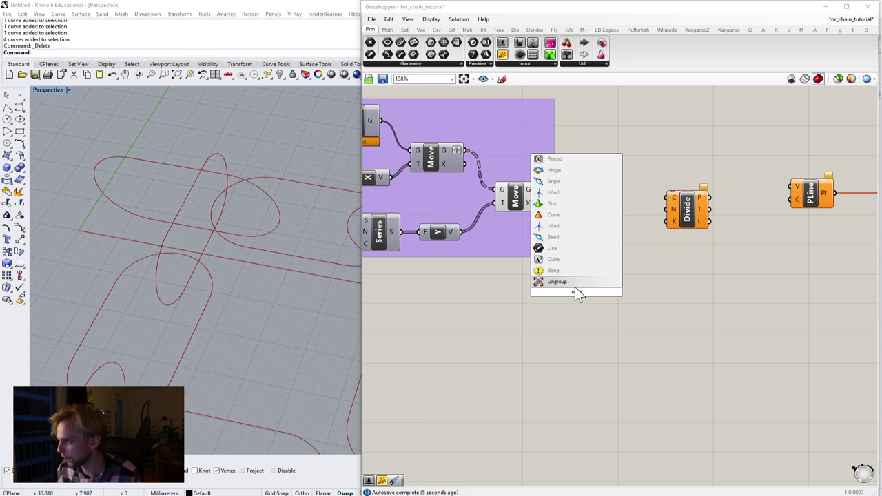
pyautogui.press('Return')
pyautogui.moveTo(584, 292); pyautogui.dragTo(616, 195)
pyautogui.moveTo(554, 187); pyautogui.dragTo(592, 195)
pyautogui.click(584, 237)
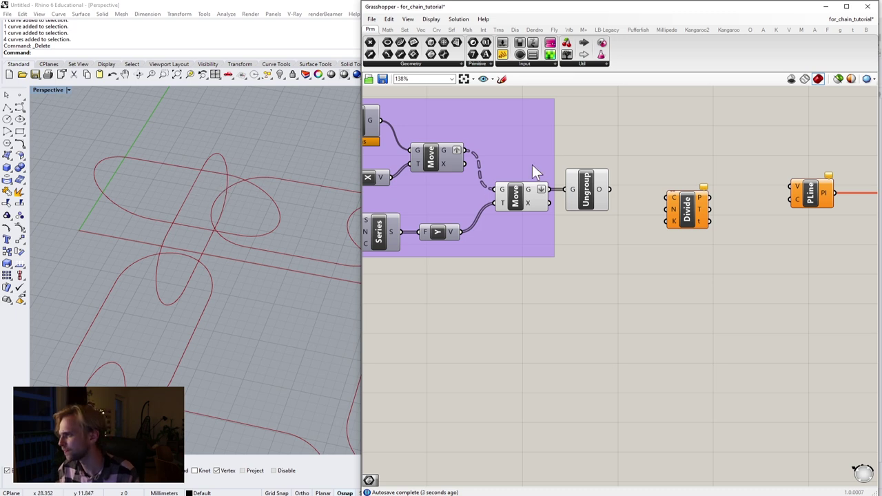
# Show Ungroup's O output in a panel below the components and flatten that output
pyautogui.moveTo(597, 191)
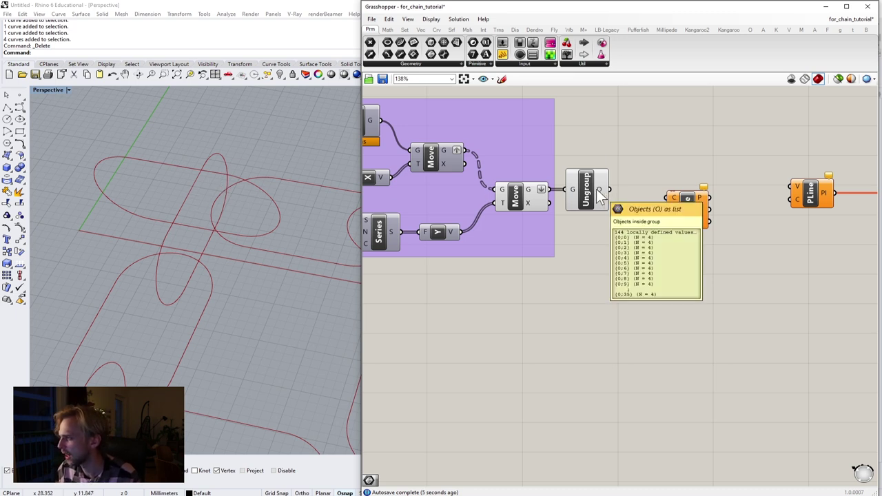
pyautogui.moveTo(598, 191); pyautogui.dragTo(495, 167, button='right')
pyautogui.moveTo(502, 57); pyautogui.dragTo(510, 267)
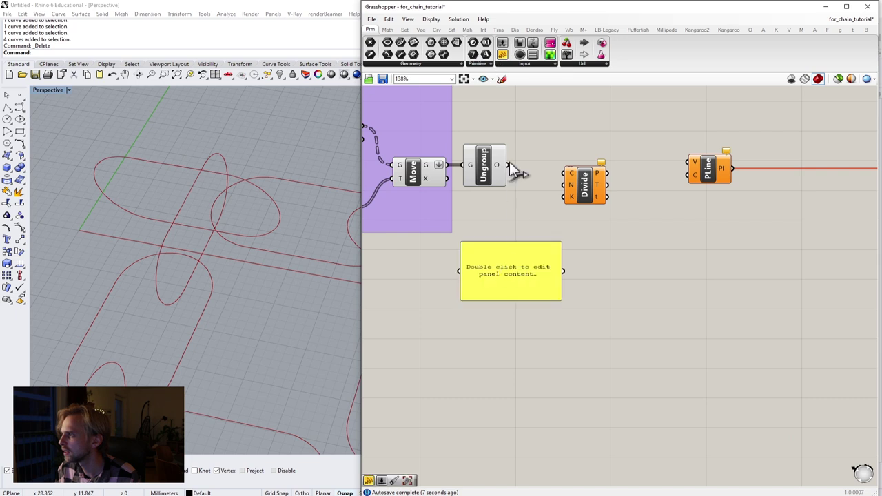
pyautogui.moveTo(508, 164); pyautogui.dragTo(460, 270)
pyautogui.moveTo(487, 269); pyautogui.dragTo(517, 274)
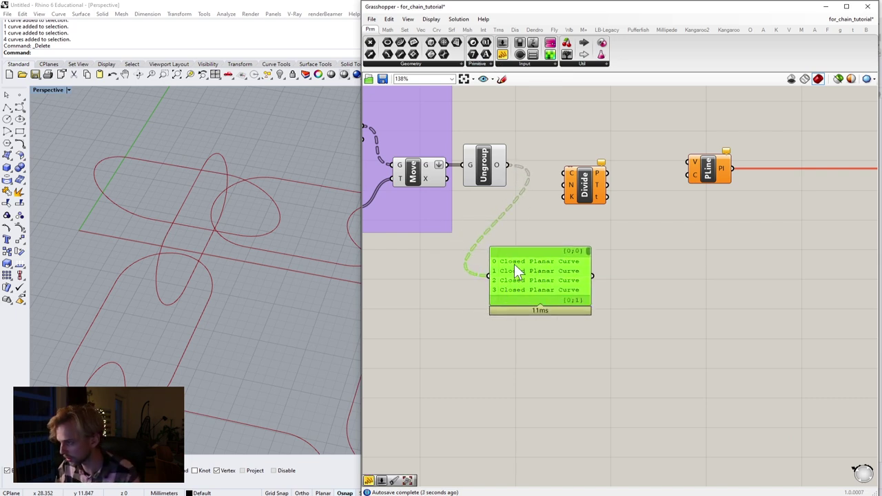
pyautogui.moveTo(548, 272); pyautogui.dragTo(566, 287)
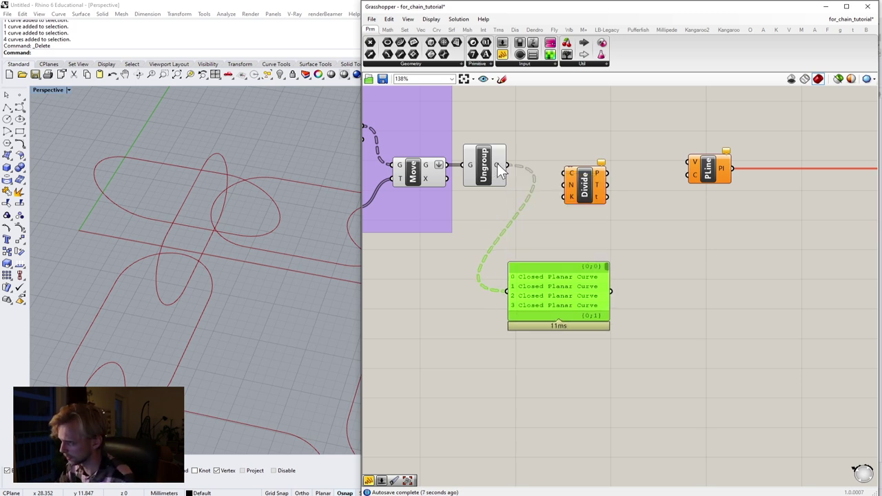
pyautogui.rightClick(498, 170)
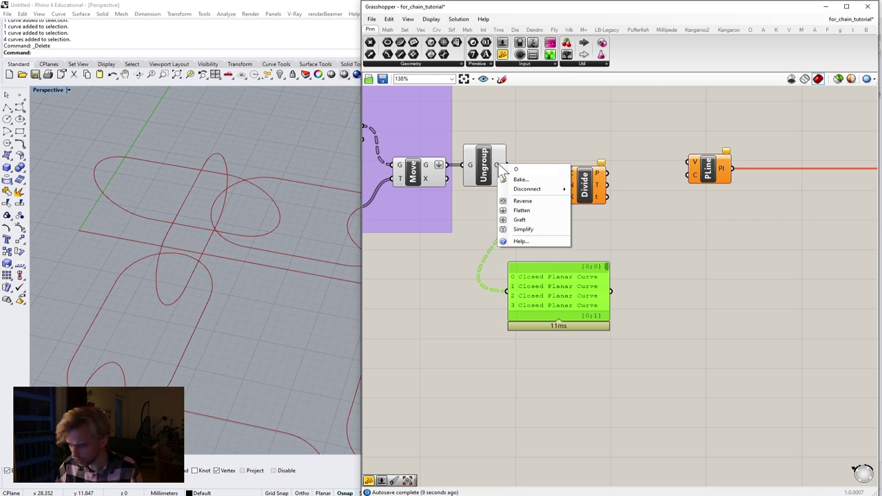
pyautogui.click(526, 213)
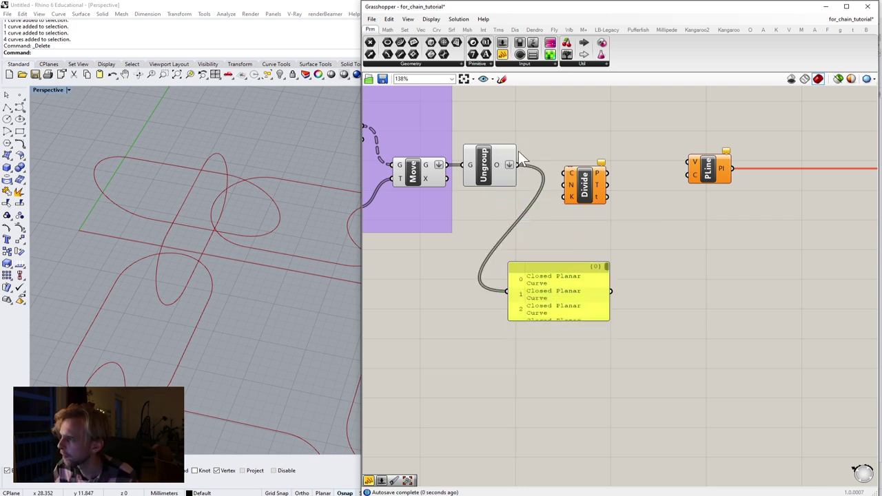
# Align Divide with Ungroup, wiring Ungroup's O output to Divide's C input, and delete the temporary panel
pyautogui.moveTo(581, 192)
pyautogui.mouseDown()
pyautogui.moveTo(594, 181)
pyautogui.moveTo(585, 180)
pyautogui.mouseUp()
pyautogui.click(532, 244)
pyautogui.click(561, 291)
pyautogui.press('Delete')
pyautogui.click(575, 256)
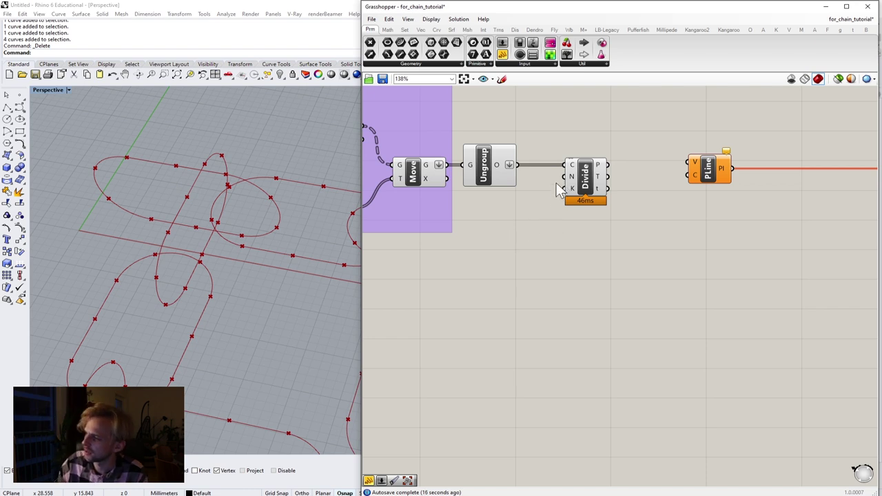
# Add a number slider set to 20, wire it to Divide's N input and place it under Ungroup
pyautogui.moveTo(604, 167)
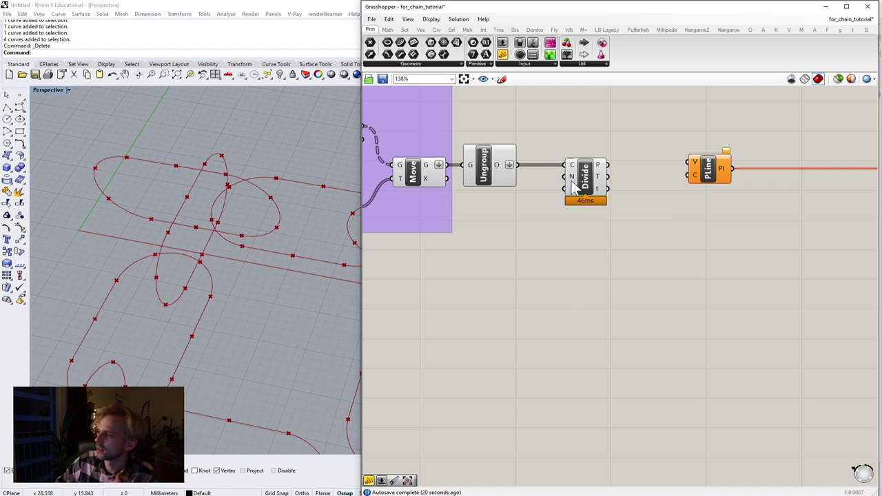
pyautogui.moveTo(572, 185)
pyautogui.doubleClick(549, 264)
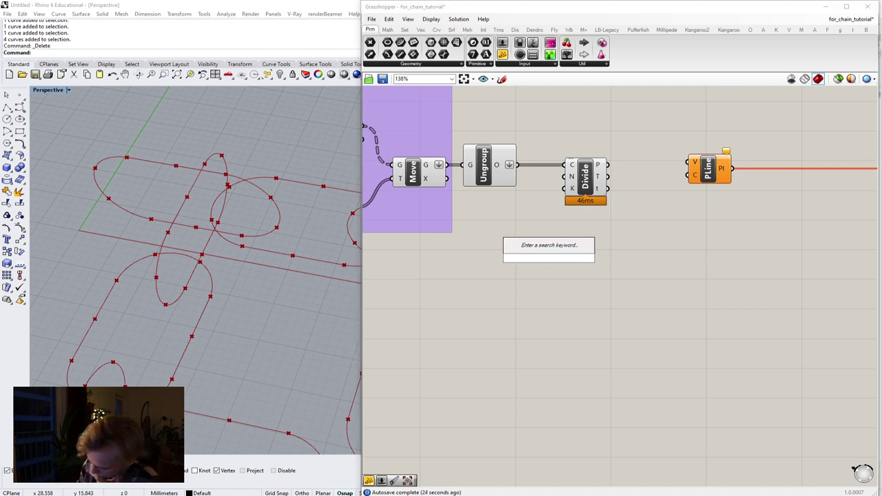
pyautogui.write('20')
pyautogui.press('Return')
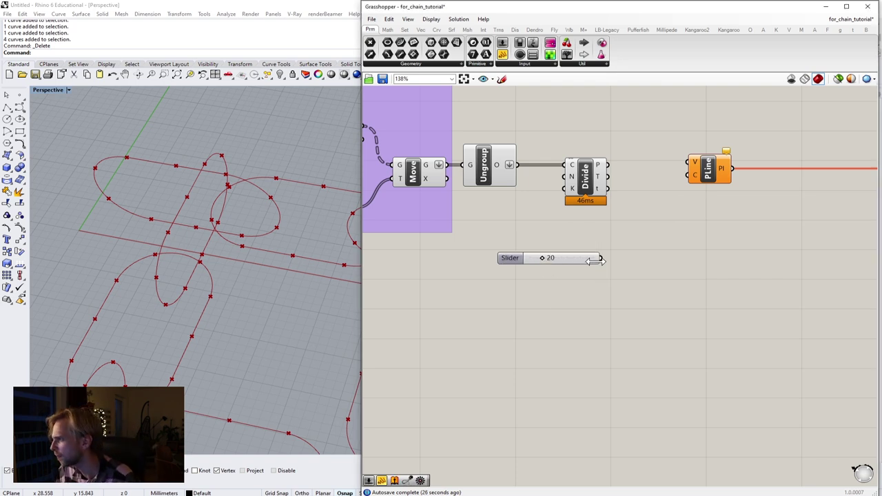
pyautogui.moveTo(602, 259); pyautogui.dragTo(548, 201)
pyautogui.click(578, 218)
pyautogui.moveTo(703, 200); pyautogui.dragTo(667, 210, button='right')
# Wire Divide's P output to the V input of the PolyLine component
pyautogui.moveTo(575, 173)
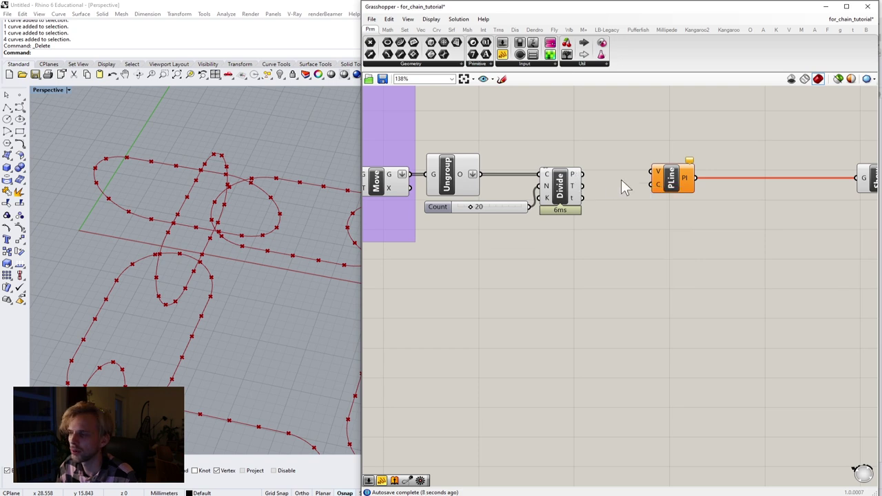
pyautogui.moveTo(583, 175); pyautogui.dragTo(654, 172)
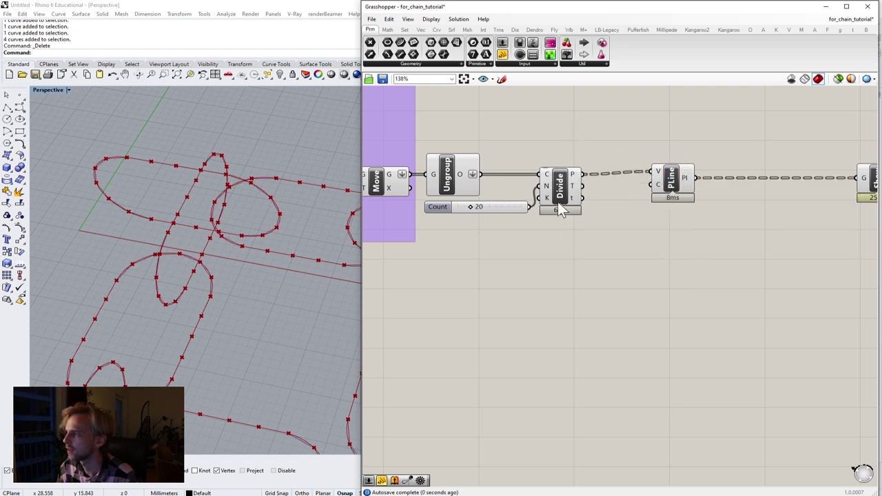
pyautogui.scroll(-3, 560, 221)
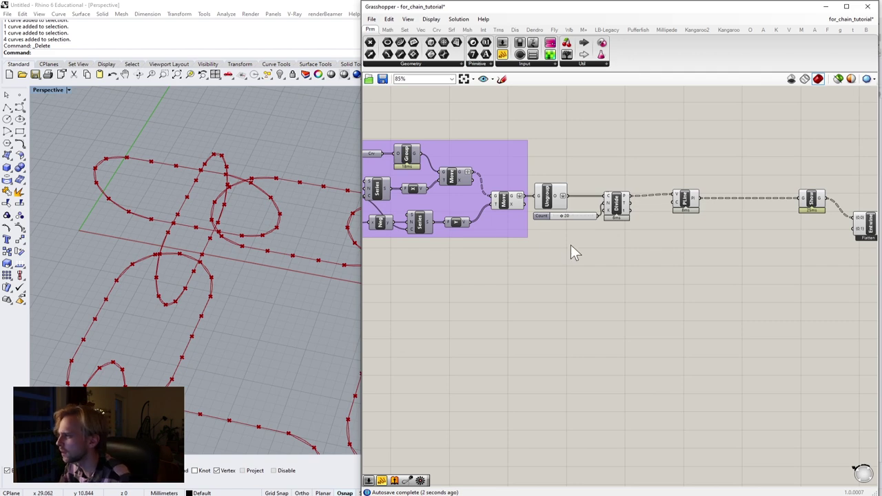
# Turn off the preview of the second Move component, the one feeding Ungroup
pyautogui.scroll(3, 509, 197)
pyautogui.moveTo(493, 197); pyautogui.dragTo(630, 229, button='right')
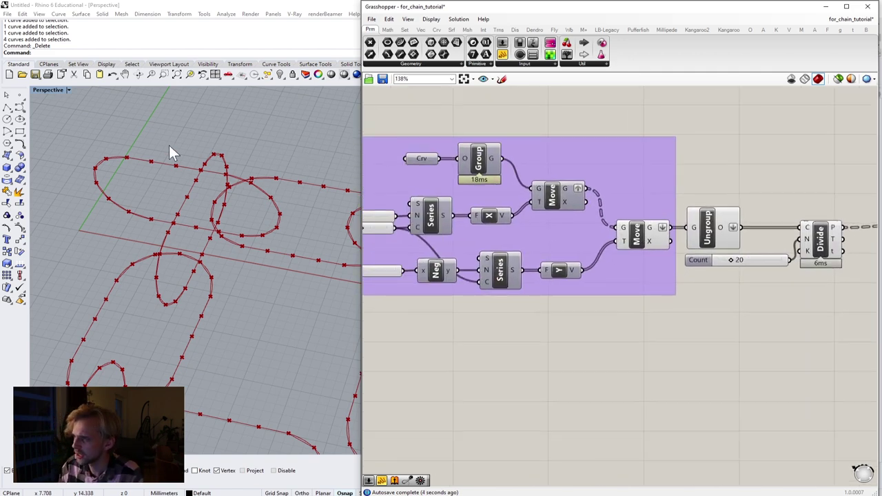
pyautogui.click(558, 199)
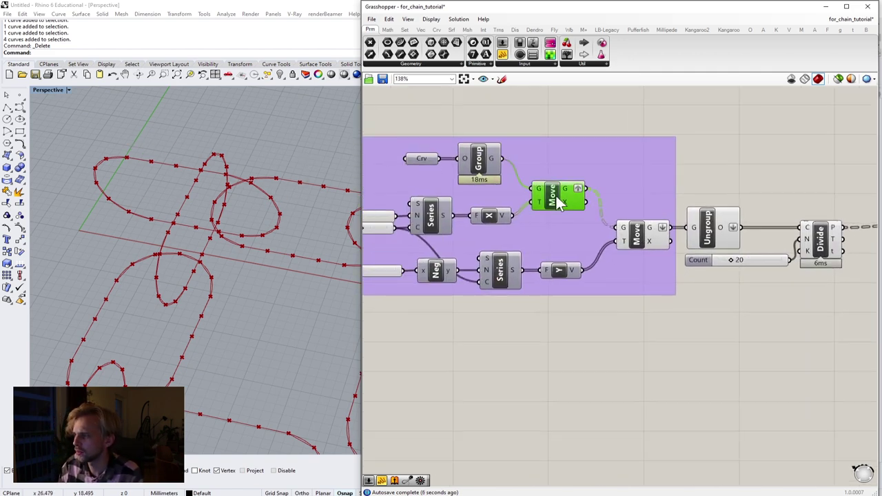
pyautogui.click(639, 236)
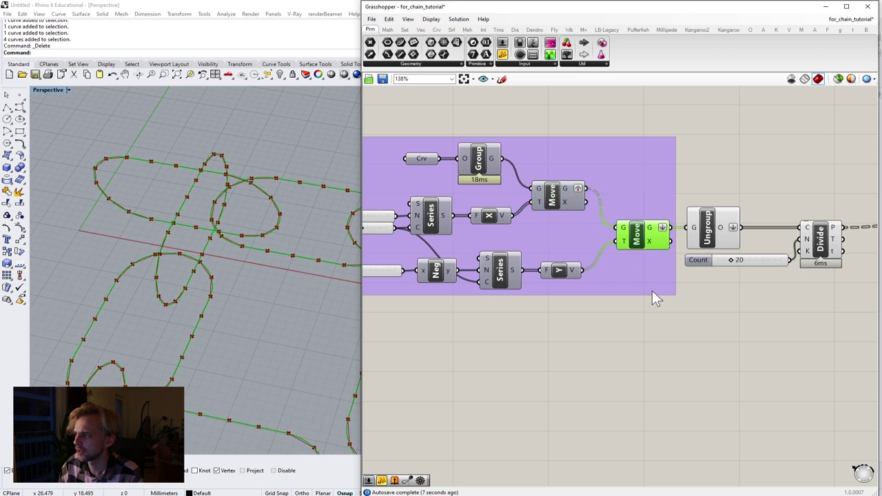
pyautogui.middleClick(639, 234)
pyautogui.click(670, 206)
pyautogui.click(739, 167)
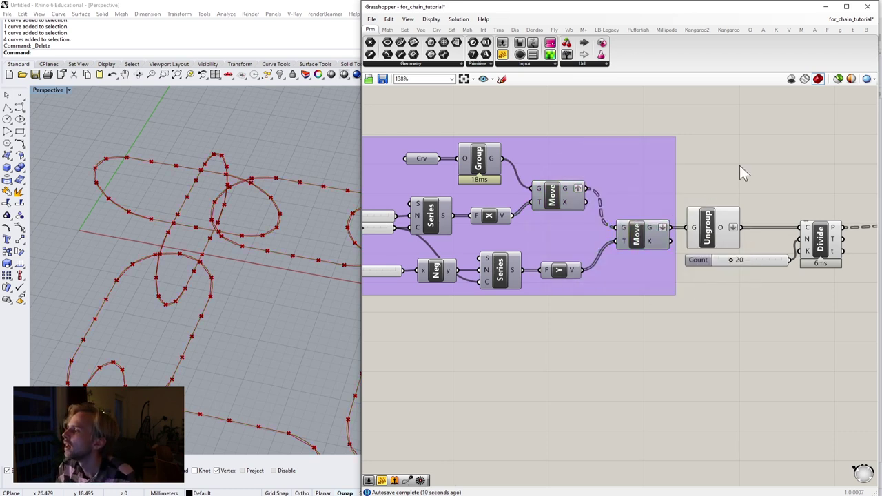
# Turn off the preview of the Ungroup component
pyautogui.scroll(-12, 217, 241)
pyautogui.keyDown('shift'); pyautogui.moveTo(245, 293); pyautogui.dragTo(139, 134, button='right'); pyautogui.keyUp('shift')
pyautogui.moveTo(710, 233); pyautogui.dragTo(641, 217, button='right')
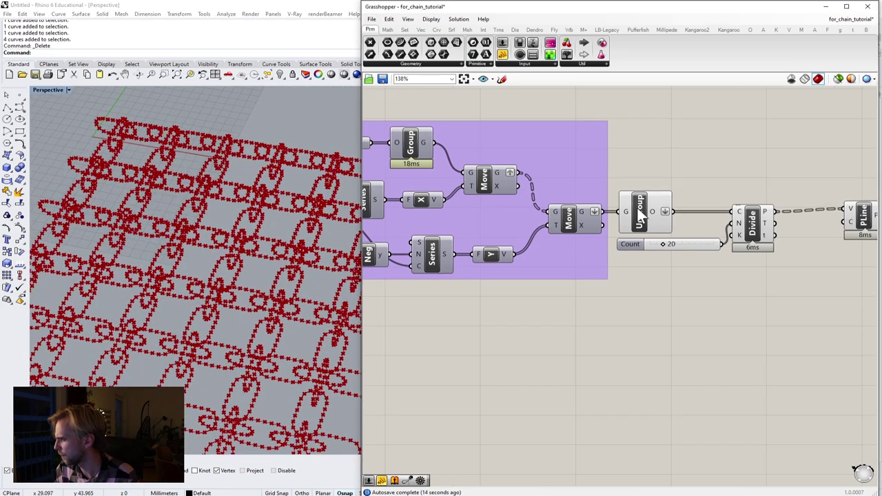
pyautogui.click(643, 216)
pyautogui.middleClick(644, 213)
pyautogui.click(671, 188)
pyautogui.click(714, 176)
# Turn off the preview of the Divide component
pyautogui.moveTo(749, 205); pyautogui.dragTo(641, 187, button='right')
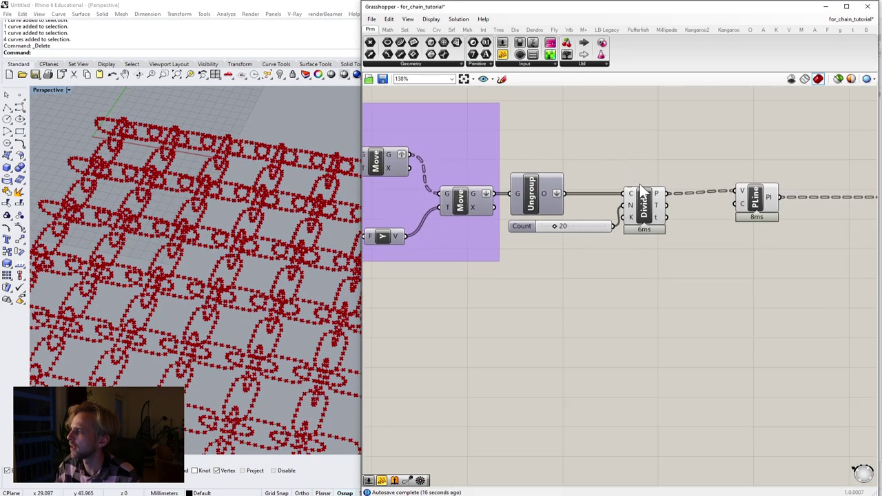
pyautogui.click(645, 204)
pyautogui.click(652, 203)
pyautogui.click(655, 201)
pyautogui.middleClick(661, 200)
pyautogui.click(690, 173)
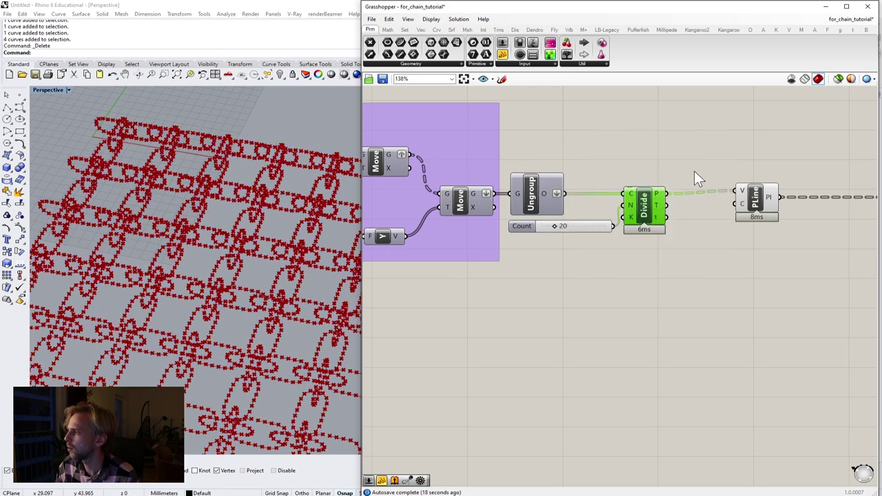
pyautogui.click(696, 172)
pyautogui.moveTo(747, 178); pyautogui.dragTo(637, 167, button='right')
pyautogui.scroll(2, 649, 190)
pyautogui.click(650, 190)
pyautogui.scroll(-1, 650, 190)
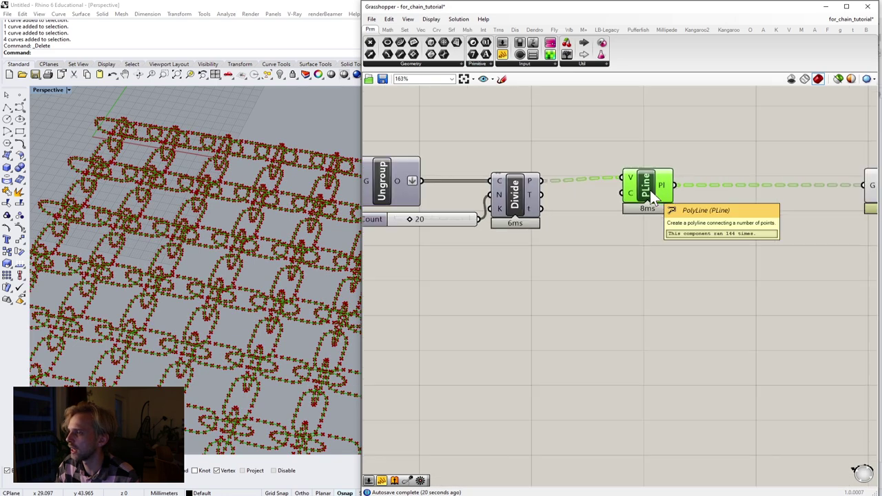
pyautogui.scroll(-2, 591, 234)
pyautogui.moveTo(724, 197); pyautogui.dragTo(694, 199)
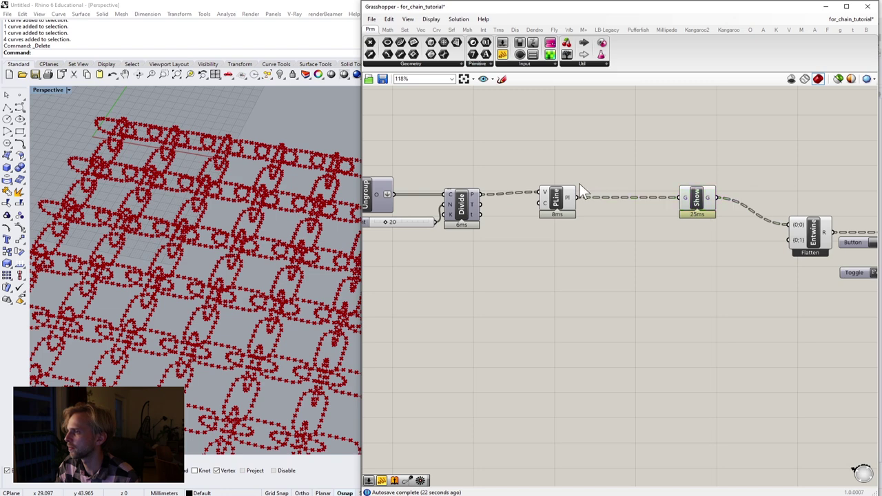
pyautogui.click(552, 202)
pyautogui.middleClick(555, 204)
pyautogui.click(580, 171)
# Turn off the preview of the Kangaroo Solver component
pyautogui.scroll(-4, 648, 203)
pyautogui.moveTo(733, 241); pyautogui.dragTo(637, 236, button='right')
pyautogui.scroll(4, 707, 229)
pyautogui.click(707, 228)
pyautogui.middleClick(708, 228)
pyautogui.click(737, 202)
pyautogui.click(757, 168)
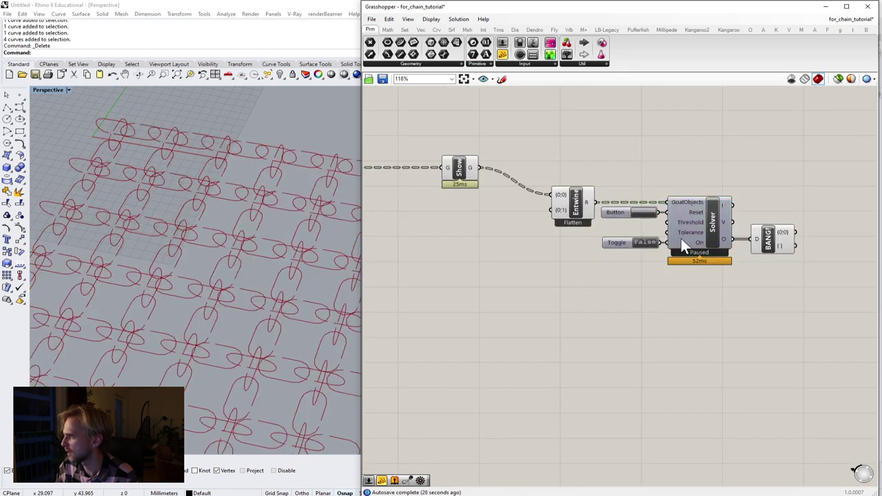
# Align PolyLine with Divide, add a Boolean Toggle set to True and wire it to PolyLine's C input to close the link polylines
pyautogui.scroll(5, 278, 189)
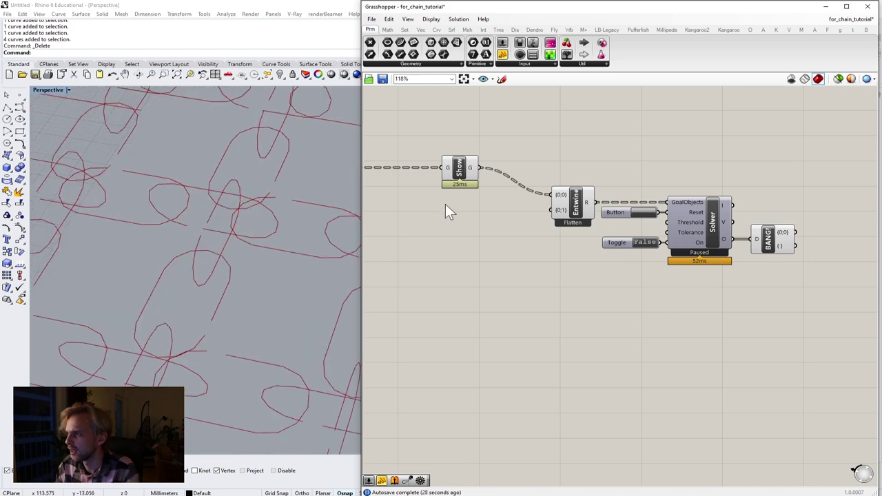
pyautogui.moveTo(445, 204); pyautogui.dragTo(595, 226, button='right')
pyautogui.scroll(-6, 236, 151)
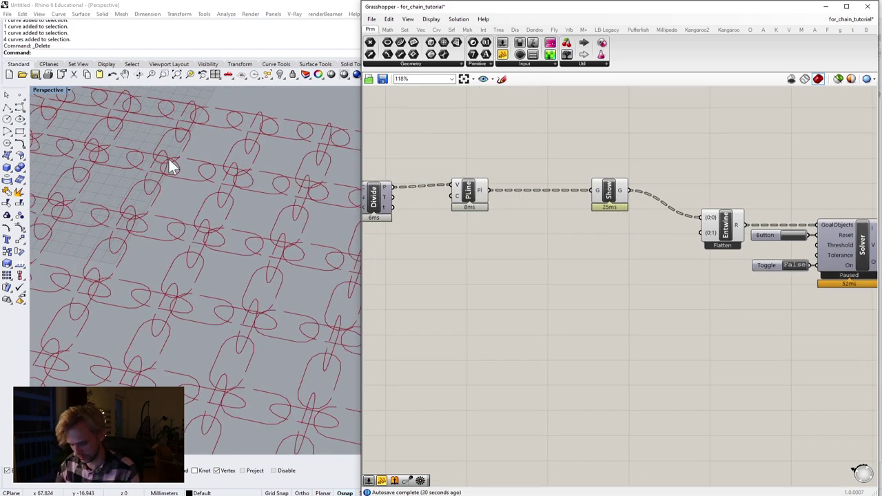
pyautogui.scroll(6, 179, 193)
pyautogui.scroll(5, 553, 227)
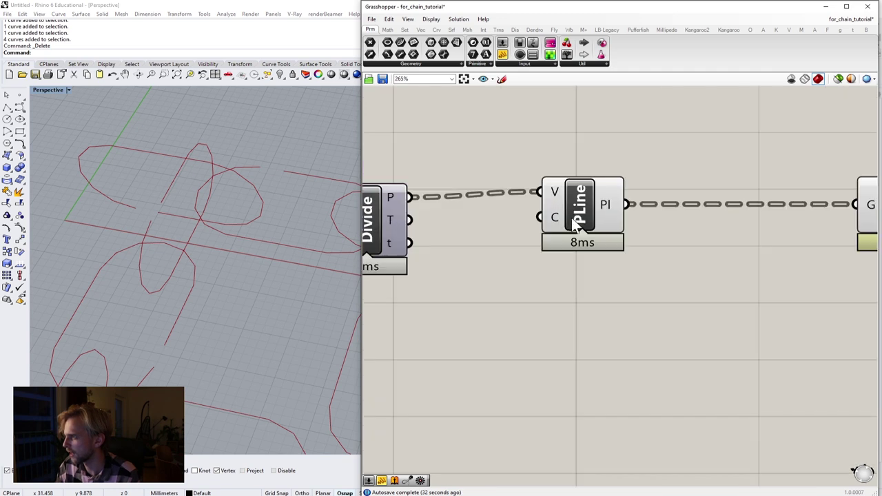
pyautogui.moveTo(574, 224); pyautogui.dragTo(574, 229)
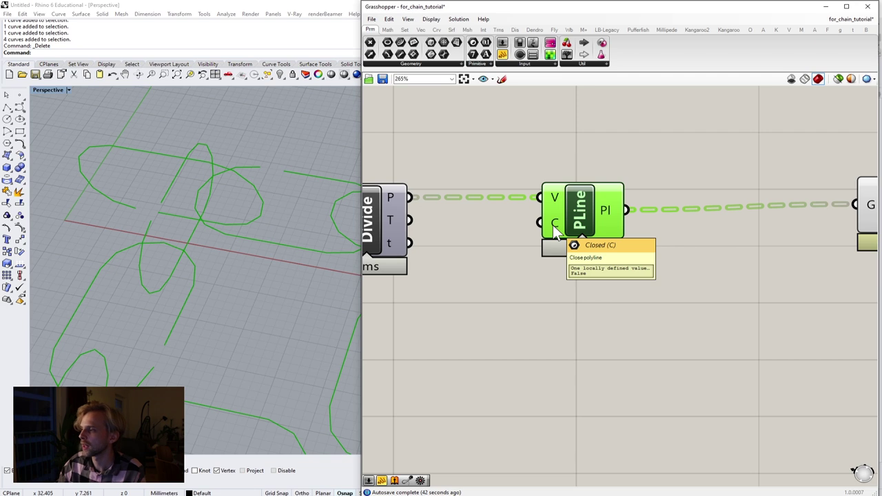
pyautogui.doubleClick(562, 304)
pyautogui.write('toggl')
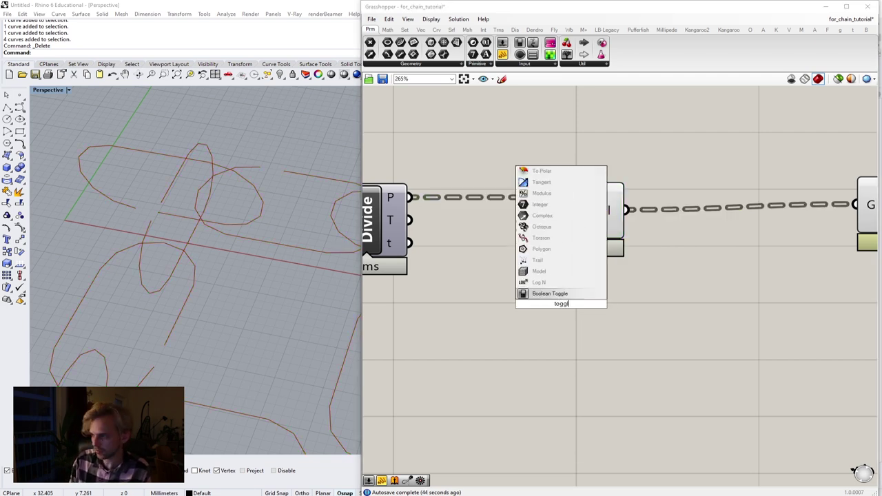
pyautogui.press('Return')
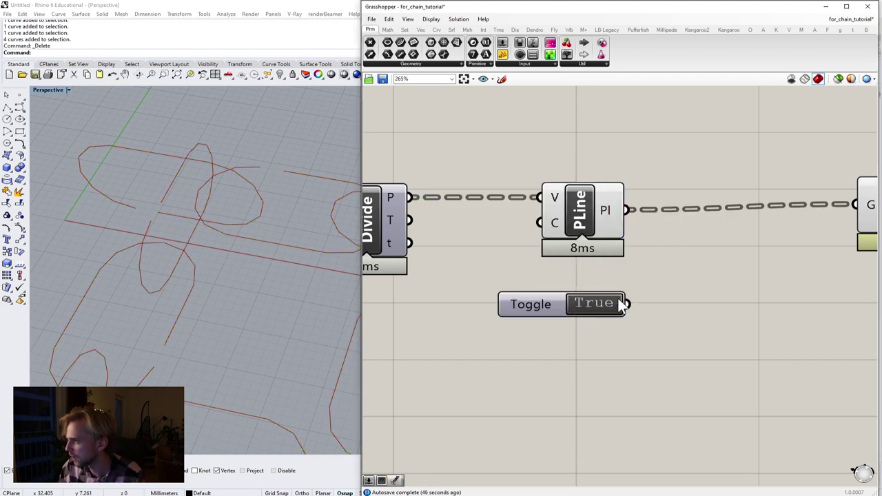
pyautogui.moveTo(628, 305); pyautogui.dragTo(541, 222)
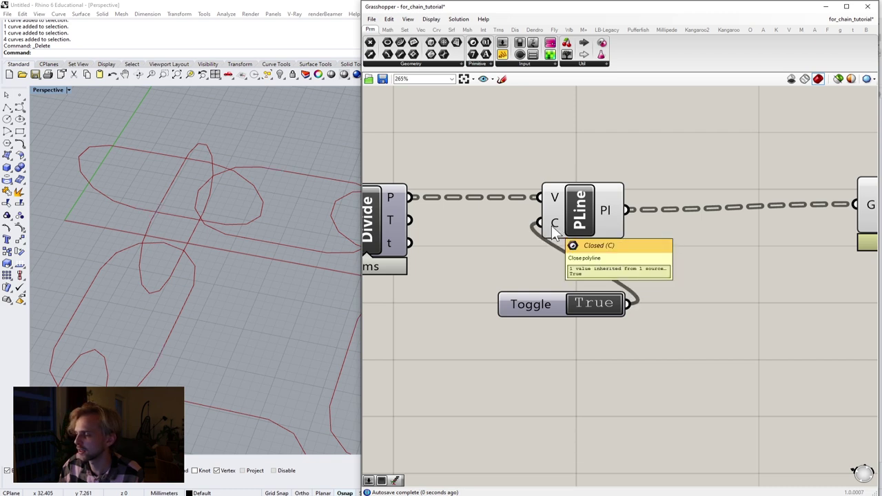
# Place the toggle just below the Divide-to-PolyLine wire and shift PolyLine farther from Divide to make room
pyautogui.moveTo(542, 310); pyautogui.dragTo(468, 264)
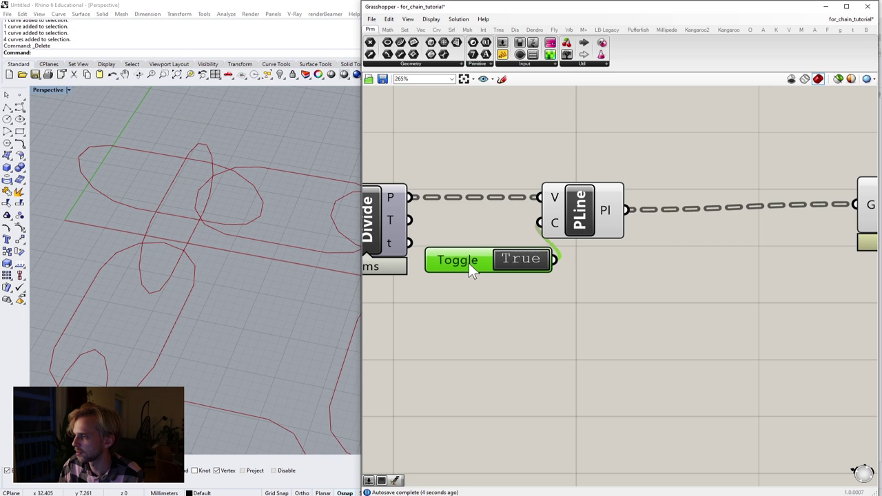
pyautogui.moveTo(605, 233); pyautogui.dragTo(636, 231)
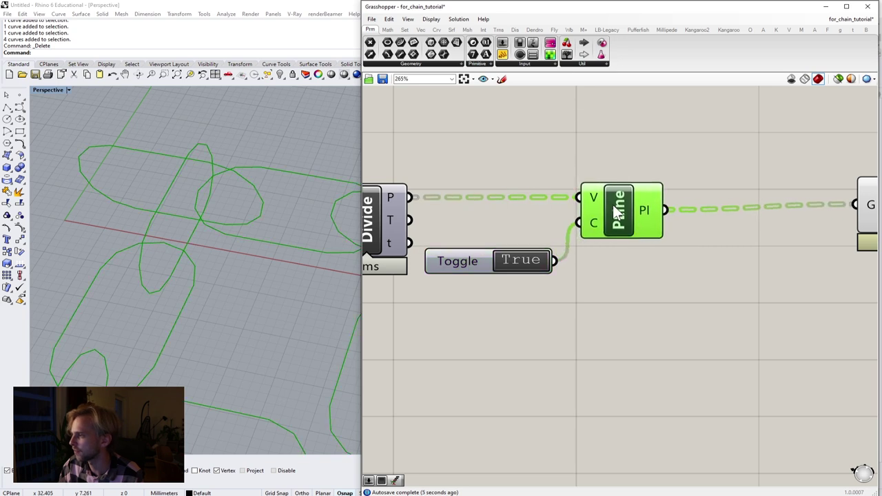
pyautogui.click(519, 262)
pyautogui.click(528, 262)
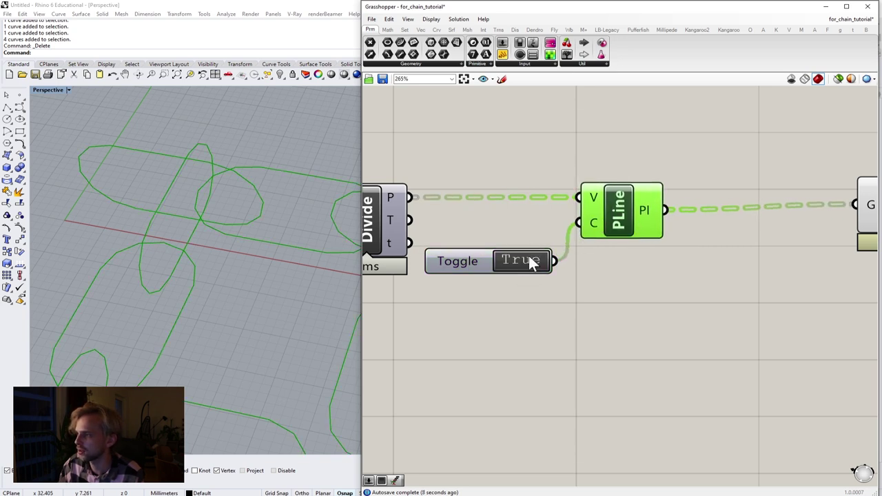
pyautogui.click(600, 323)
# Nudge the PolyLine component slightly farther away from the toggle
pyautogui.scroll(-3, 597, 318)
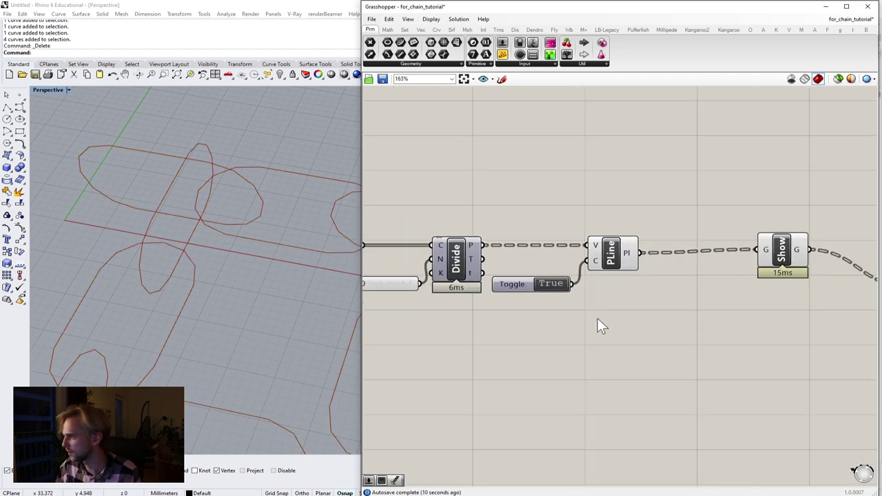
pyautogui.scroll(2, 606, 285)
pyautogui.moveTo(543, 265); pyautogui.dragTo(551, 265)
pyautogui.click(556, 238)
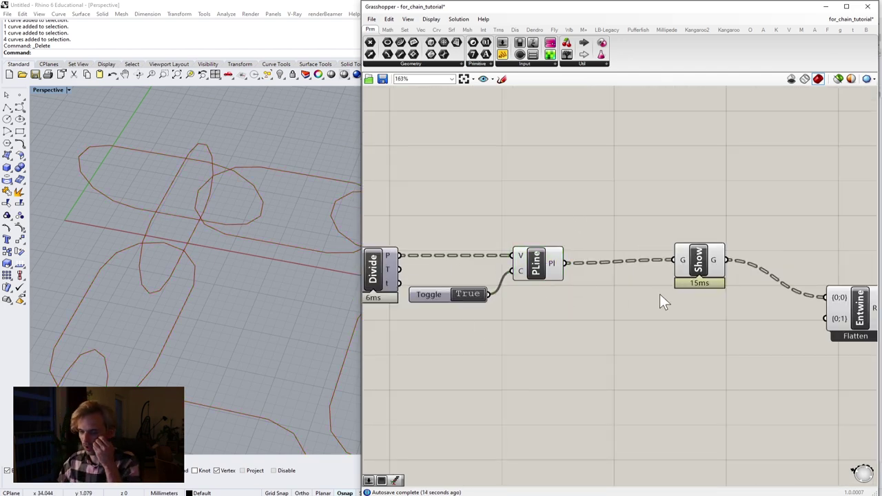
pyautogui.scroll(-3, 758, 287)
pyautogui.scroll(2, 605, 217)
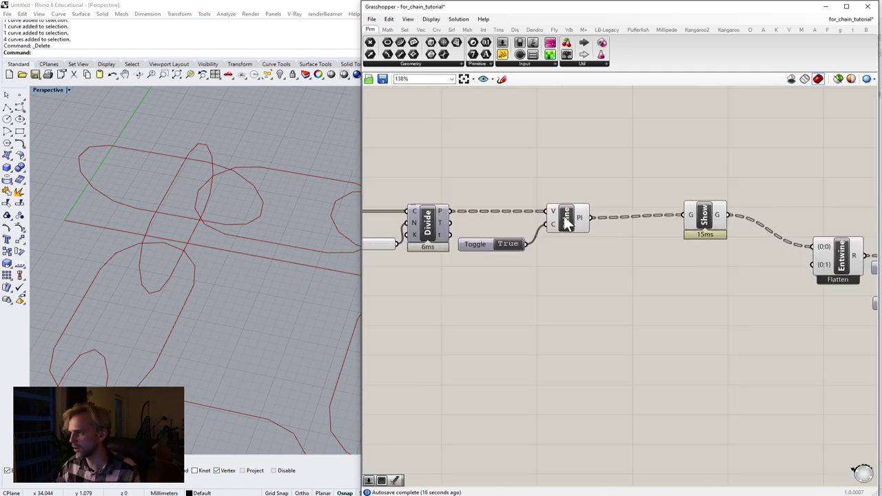
pyautogui.moveTo(567, 218); pyautogui.dragTo(573, 218)
pyautogui.click(519, 219)
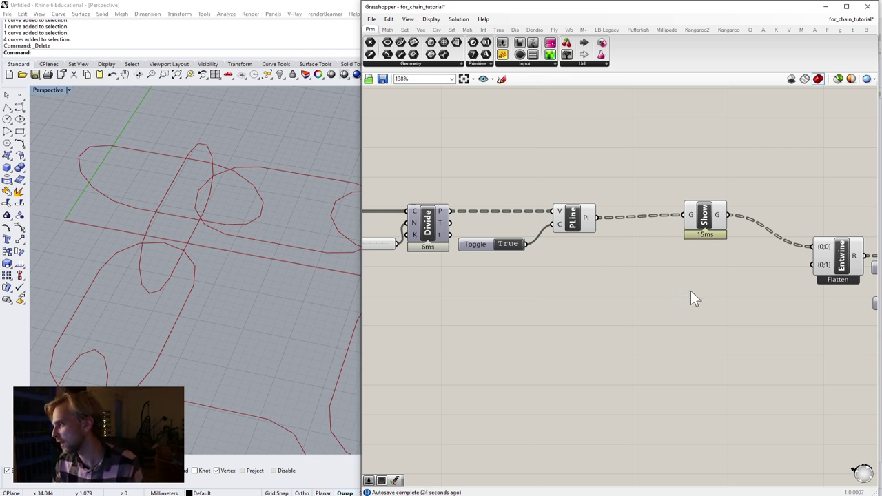
# Add Kangaroo2's RigidPointSet goal to the canvas below the PolyLine and Show components
pyautogui.scroll(-3, 691, 290)
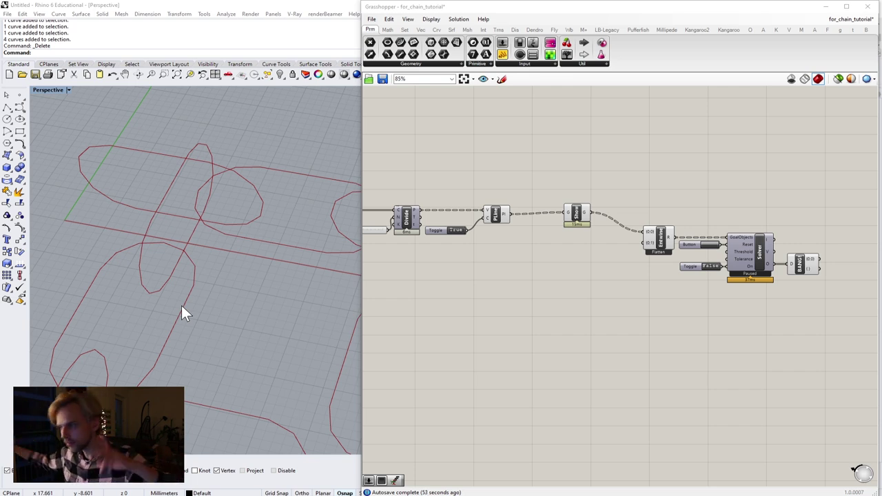
pyautogui.doubleClick(545, 273)
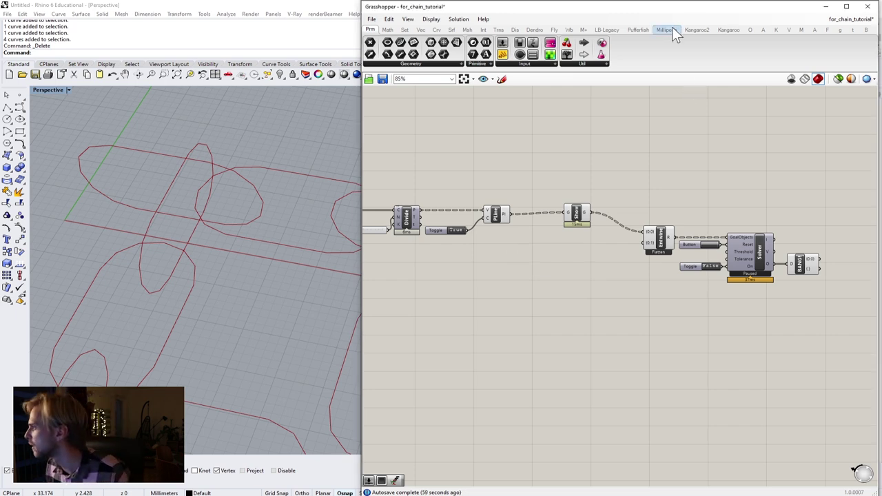
pyautogui.click(695, 30)
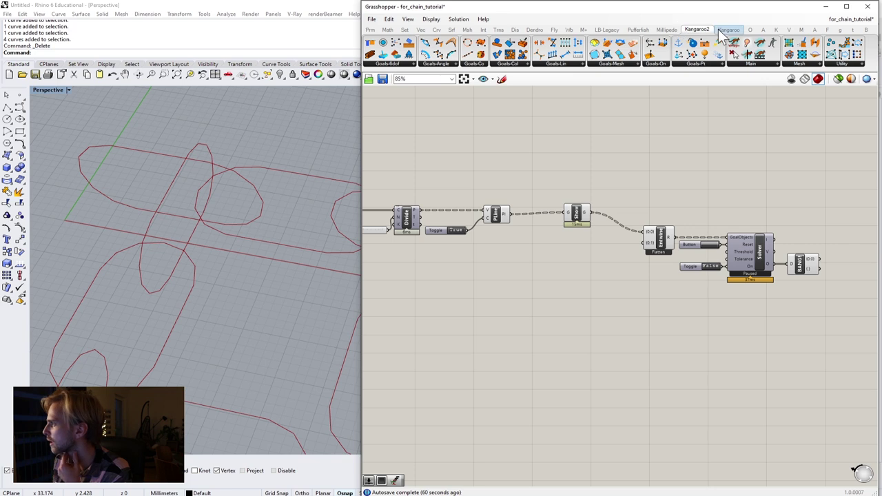
pyautogui.click(388, 64)
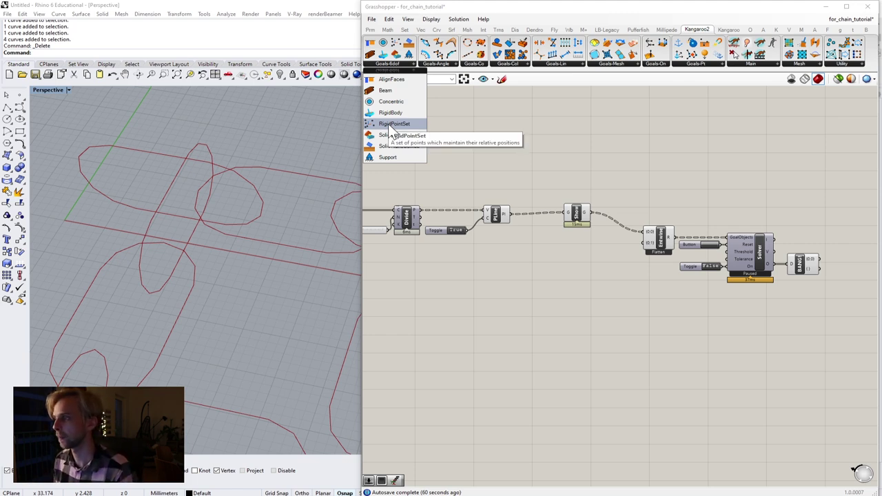
pyautogui.moveTo(390, 127); pyautogui.dragTo(536, 271)
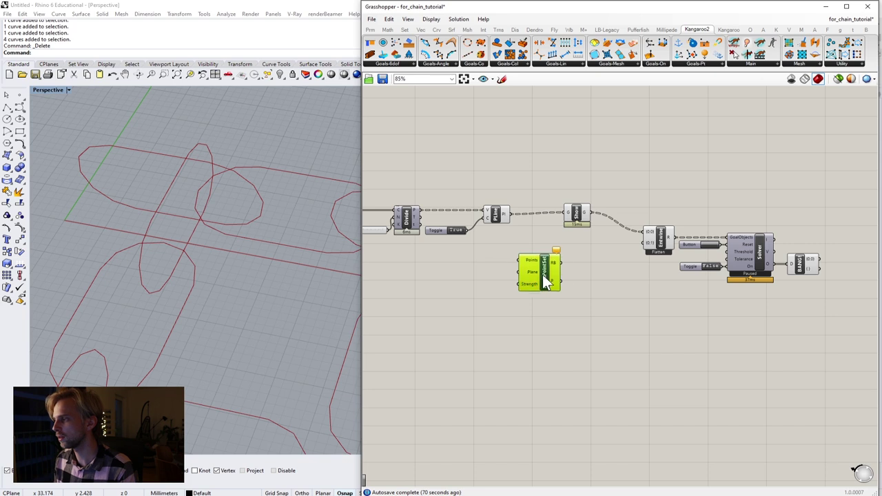
pyautogui.click(490, 257)
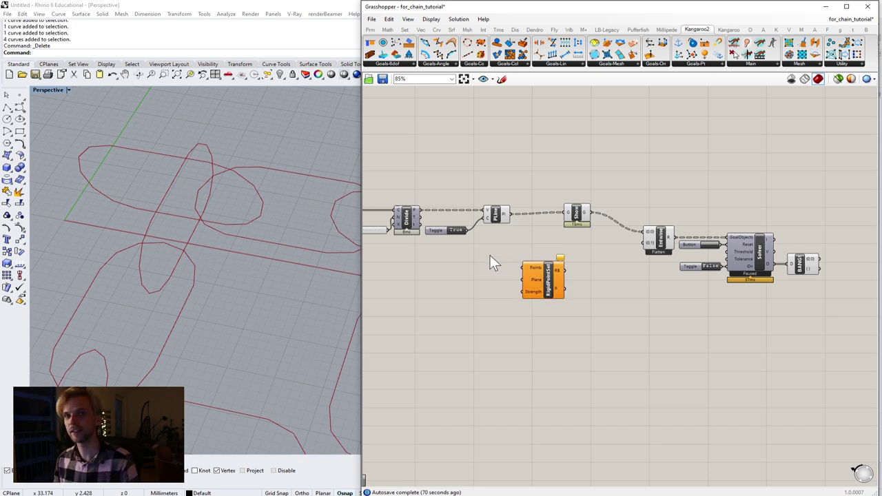
# Wire Divide's P output to the Points input of RigidPointSet
pyautogui.click(410, 213)
pyautogui.scroll(3, 411, 216)
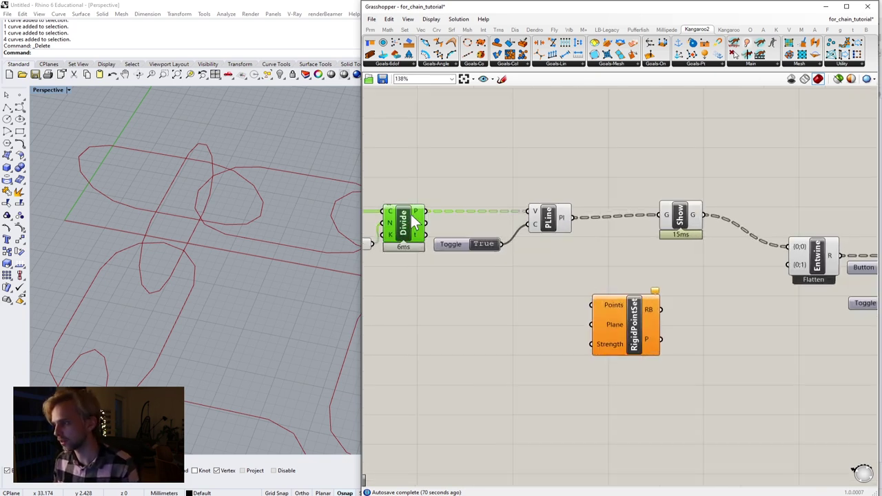
pyautogui.moveTo(417, 215)
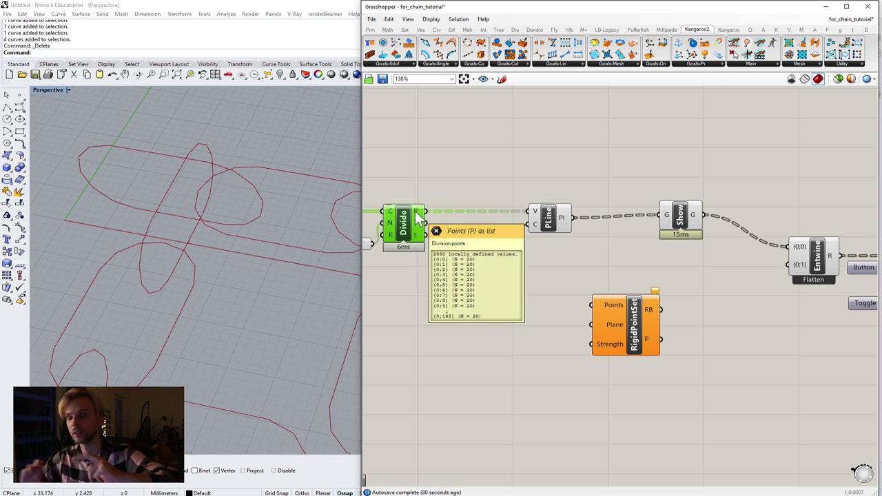
pyautogui.moveTo(632, 338); pyautogui.dragTo(639, 341)
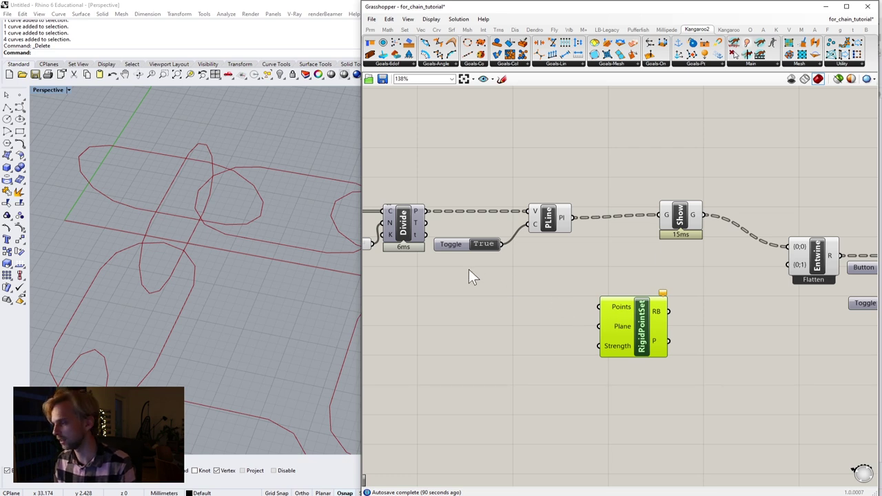
pyautogui.moveTo(425, 210); pyautogui.dragTo(598, 307)
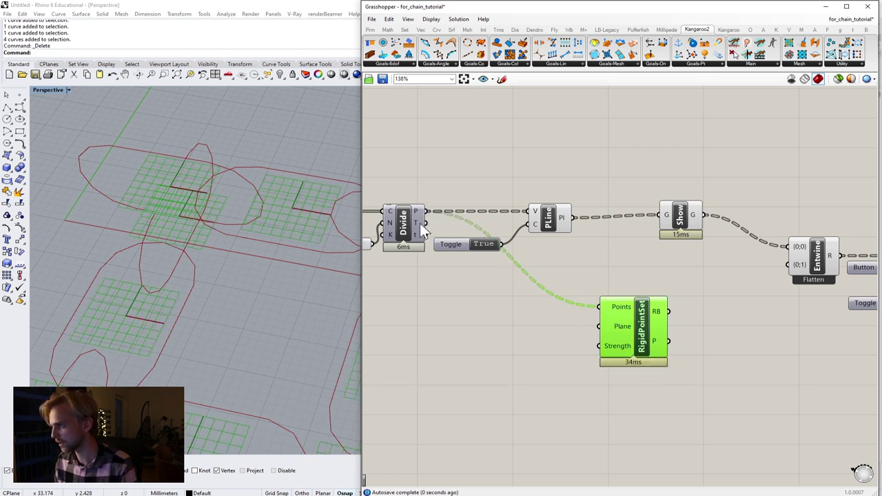
pyautogui.moveTo(420, 216)
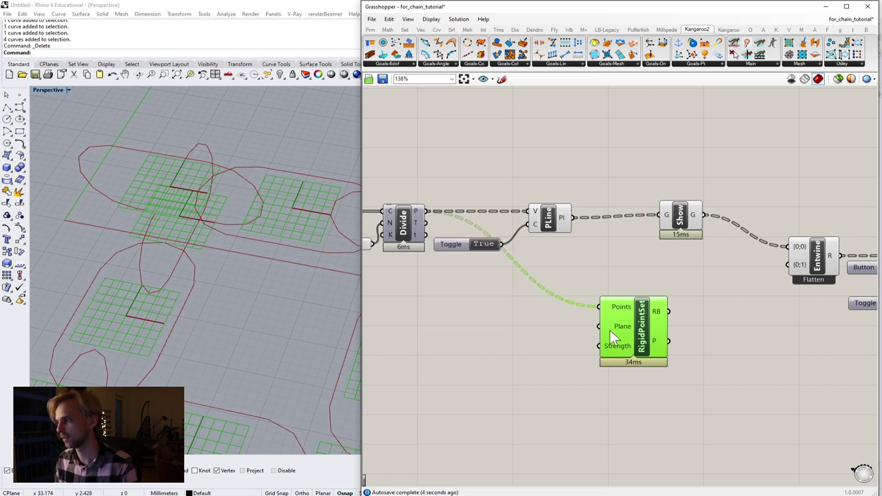
# Wire RigidPointSet's RB output to Entwine's {0;1} input and shift RigidPointSet slightly to tidy the wire
pyautogui.moveTo(618, 311)
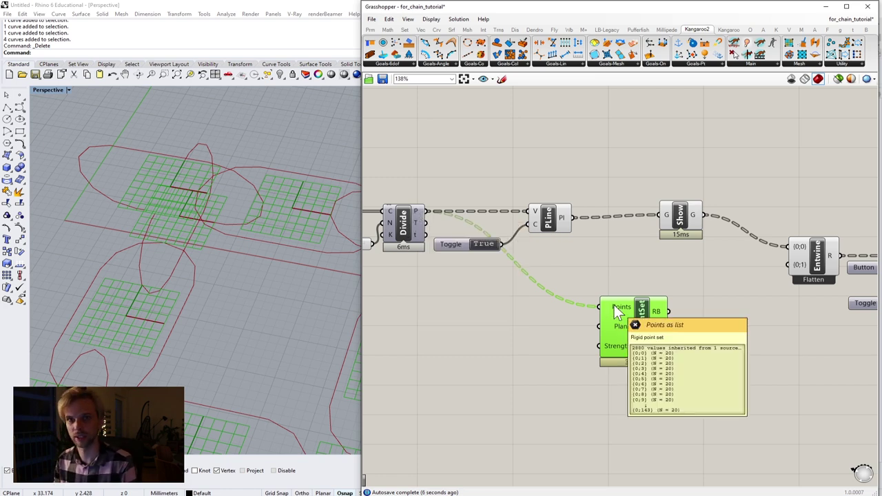
pyautogui.moveTo(619, 332)
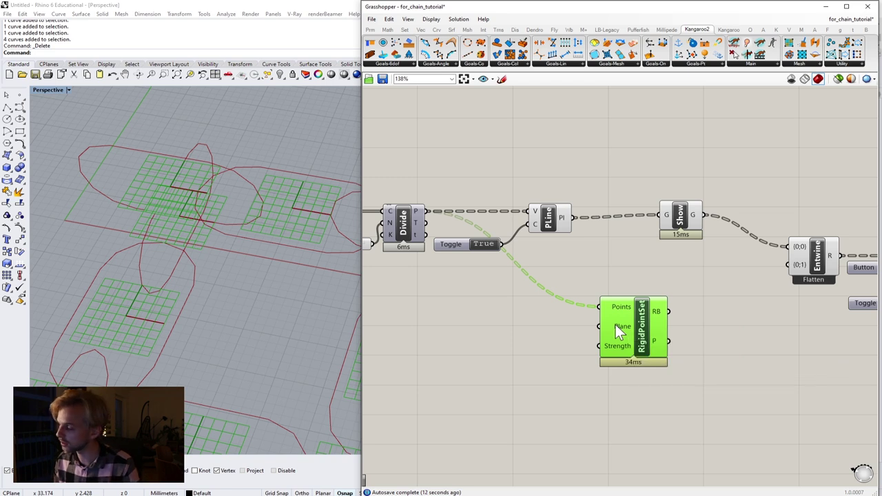
pyautogui.moveTo(619, 348)
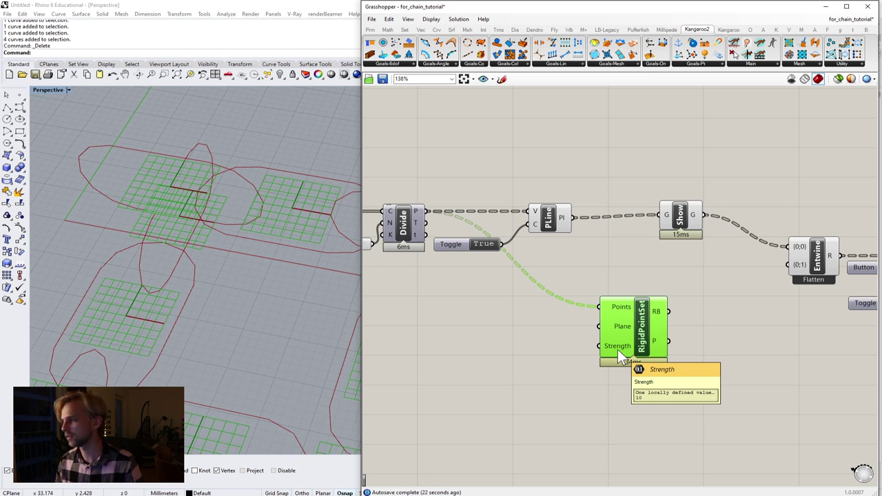
pyautogui.moveTo(617, 349); pyautogui.dragTo(680, 333)
pyautogui.moveTo(741, 287); pyautogui.dragTo(671, 293, button='right')
pyautogui.click(666, 345)
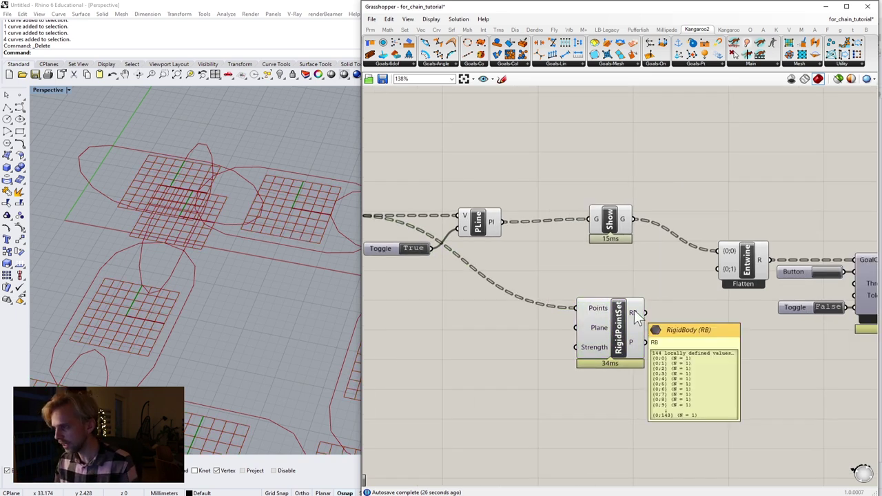
pyautogui.moveTo(634, 310); pyautogui.dragTo(722, 273)
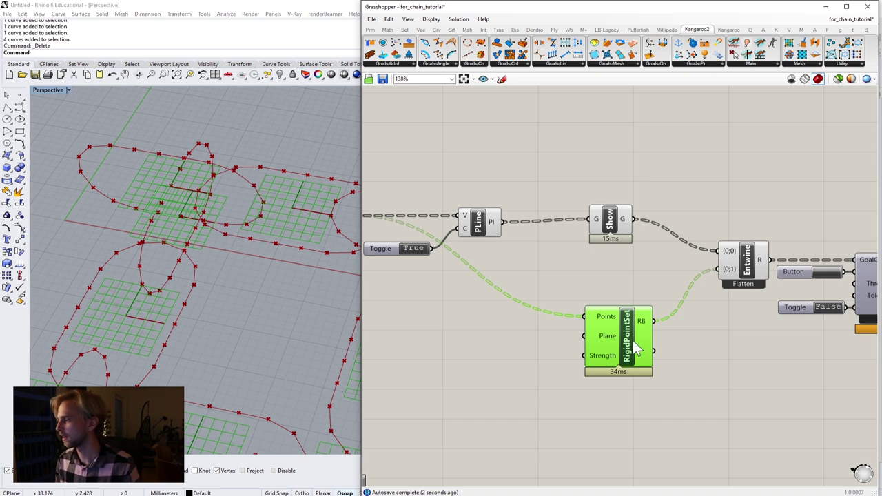
pyautogui.moveTo(635, 335); pyautogui.dragTo(632, 320)
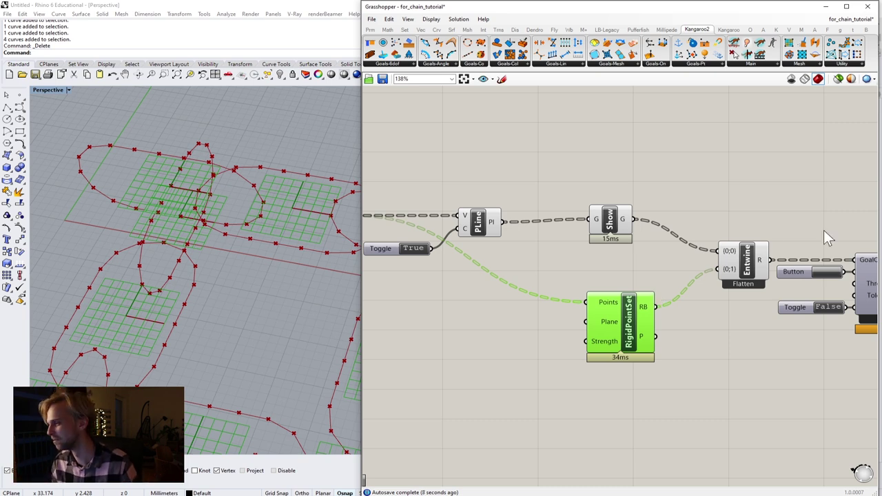
# Nudge the Show component into line with PolyLine so the wire between them runs straight
pyautogui.moveTo(730, 274)
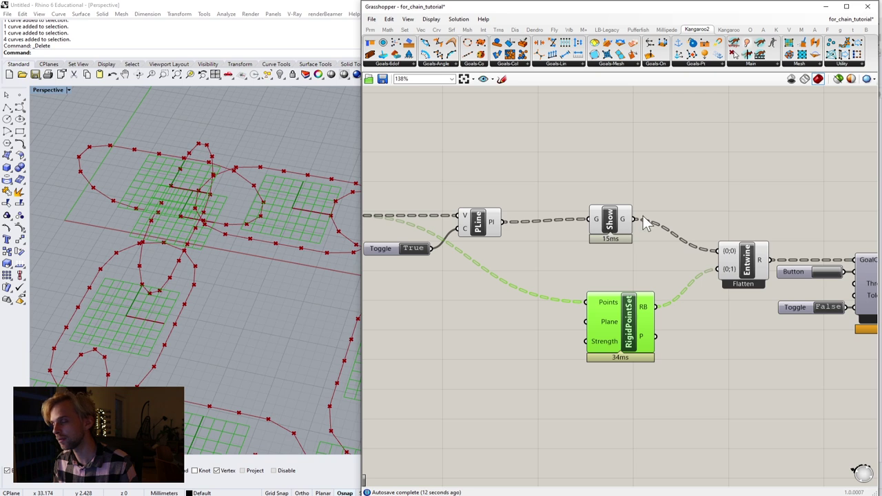
pyautogui.moveTo(611, 230); pyautogui.dragTo(605, 224)
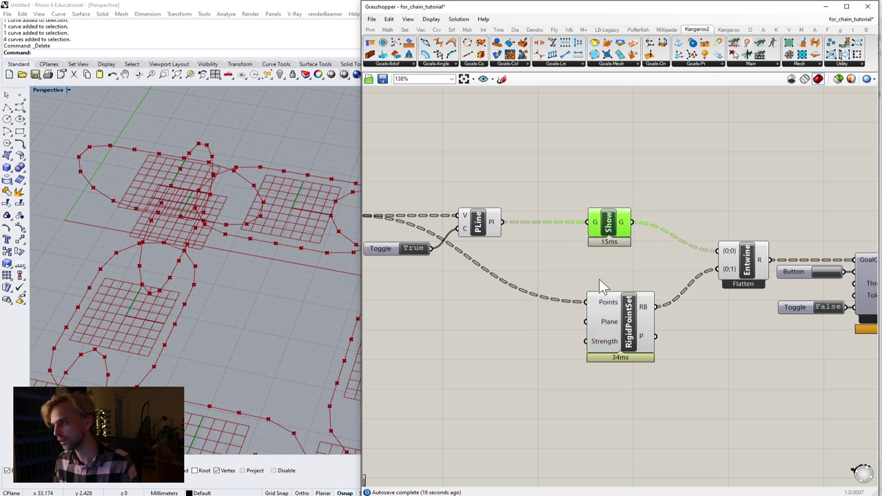
pyautogui.click(599, 278)
# Examine the data coming out of the BANG! component's {0;0} branch behind the Solver
pyautogui.scroll(-3, 569, 233)
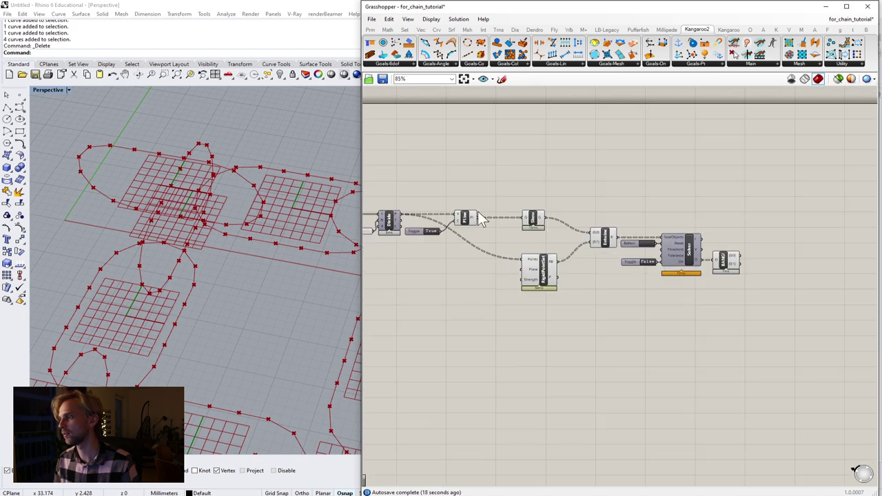
pyautogui.scroll(2, 479, 214)
pyautogui.moveTo(655, 245); pyautogui.dragTo(495, 203, button='right')
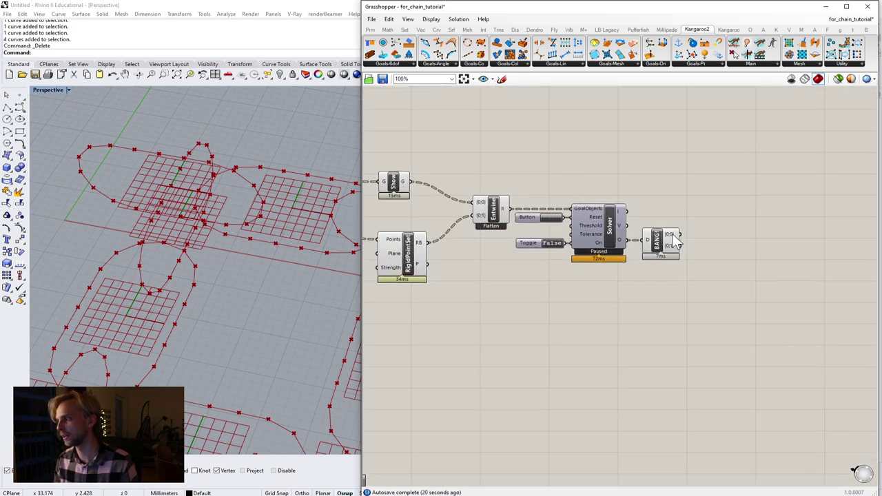
pyautogui.scroll(8, 675, 239)
pyautogui.moveTo(662, 237)
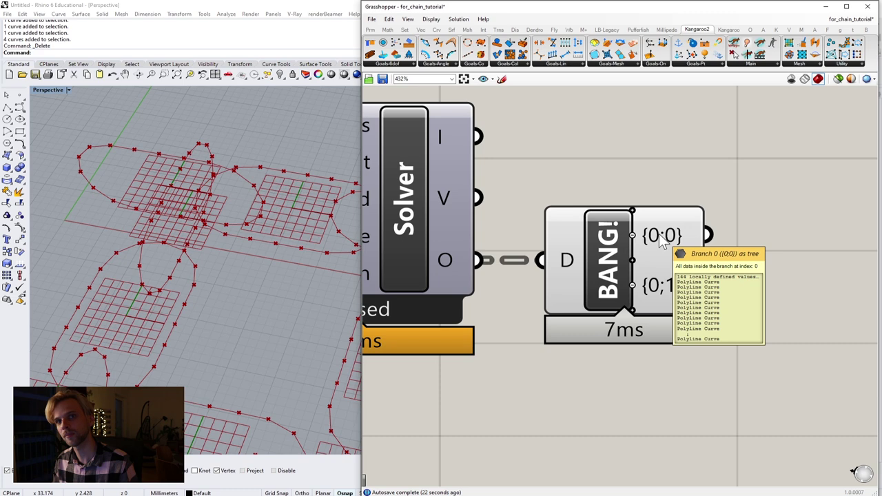
pyautogui.scroll(-5, 671, 270)
pyautogui.moveTo(539, 281); pyautogui.dragTo(694, 259, button='right')
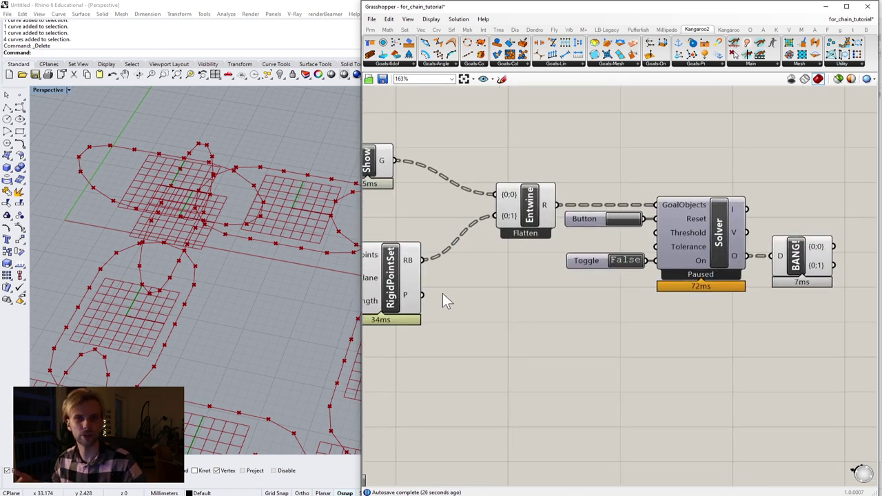
# Add Kangaroo2's Collider goal to the canvas directly below RigidPointSet
pyautogui.moveTo(442, 293); pyautogui.dragTo(648, 297, button='right')
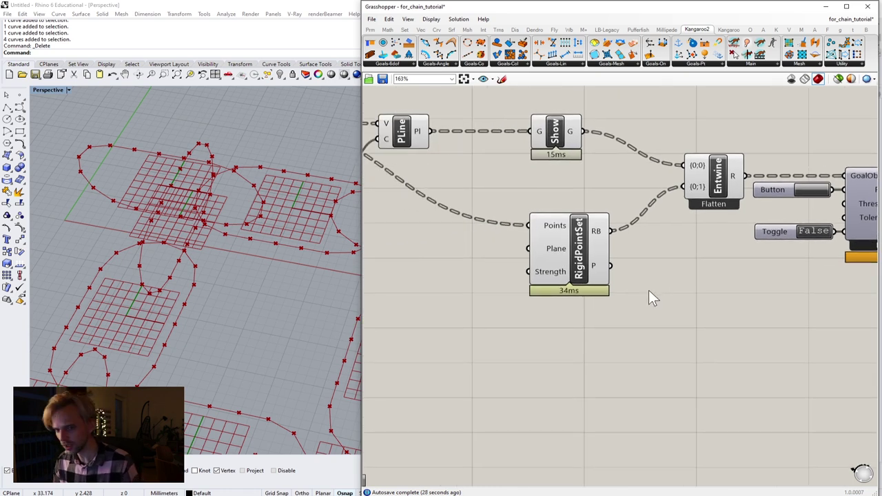
pyautogui.click(394, 64)
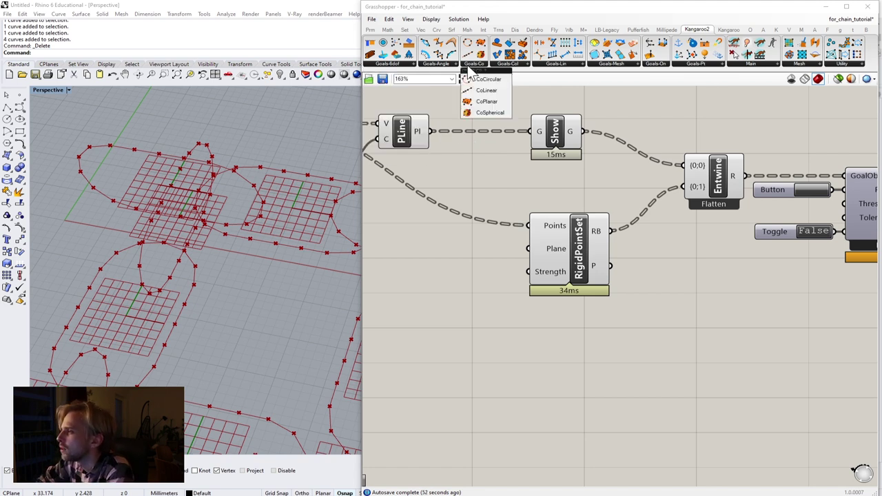
pyautogui.moveTo(508, 67)
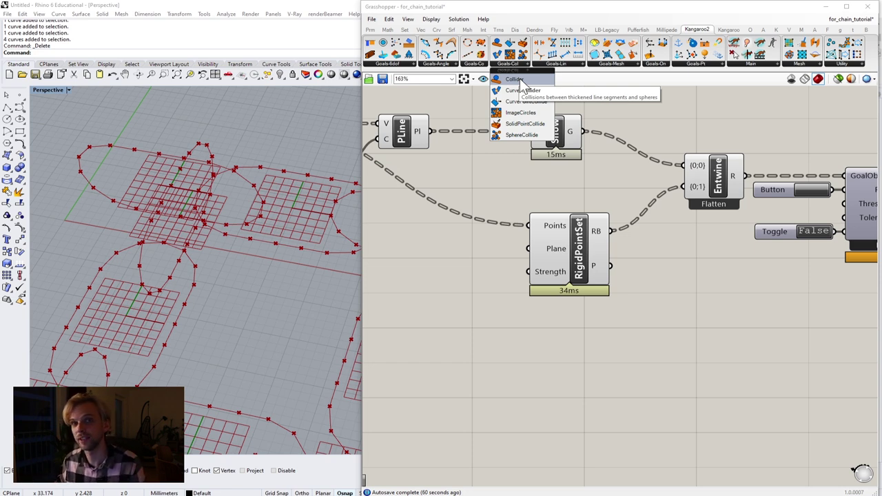
pyautogui.moveTo(522, 83); pyautogui.dragTo(568, 358)
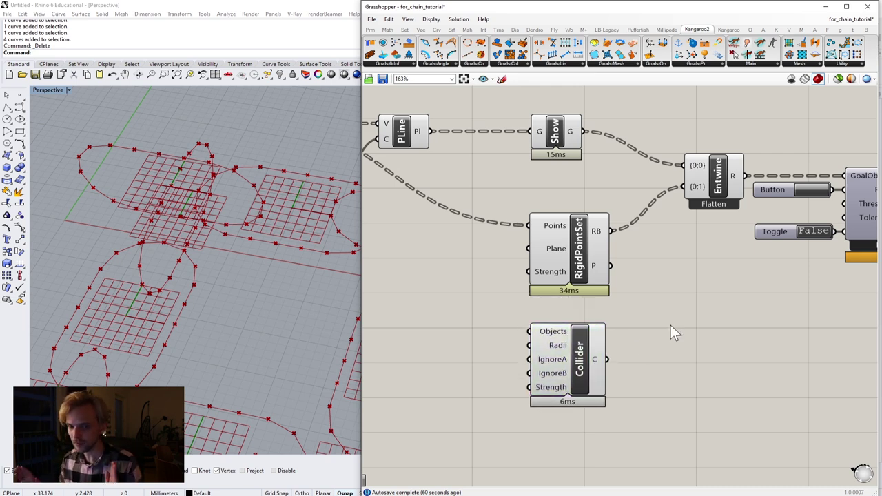
pyautogui.moveTo(636, 274); pyautogui.dragTo(669, 243, button='right')
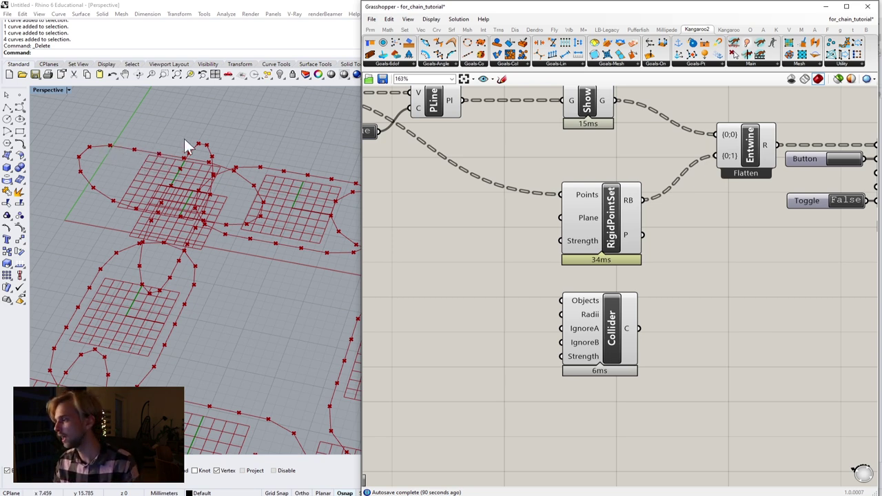
# Shift PolyLine slightly, add an Explode component and wire PolyLine's output to its C input
pyautogui.moveTo(419, 92); pyautogui.dragTo(438, 137, button='right')
pyautogui.moveTo(439, 139); pyautogui.dragTo(427, 141)
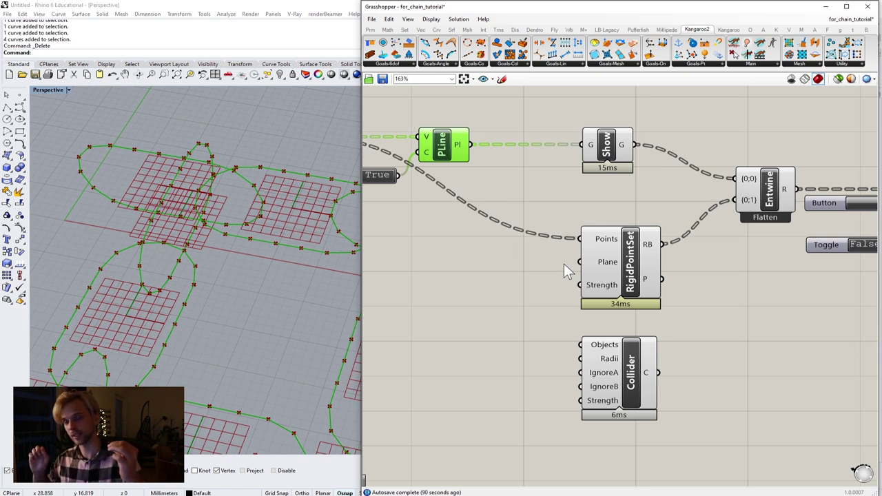
pyautogui.doubleClick(471, 265)
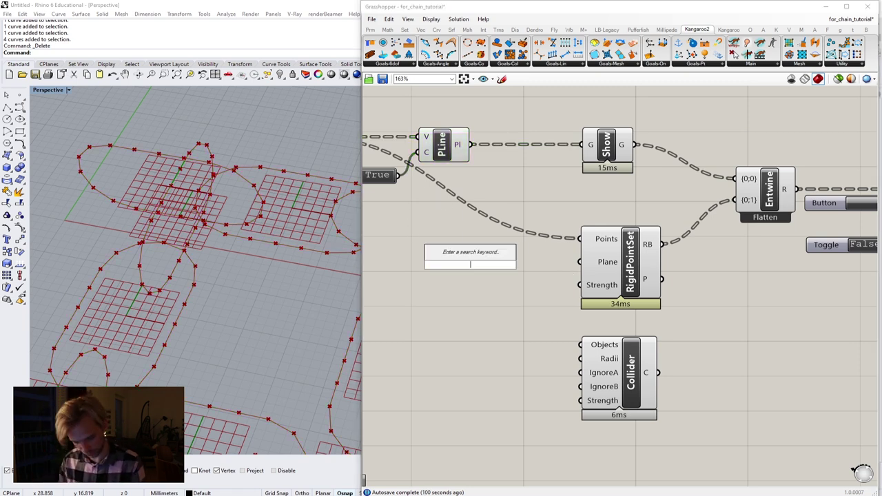
pyautogui.write('explod')
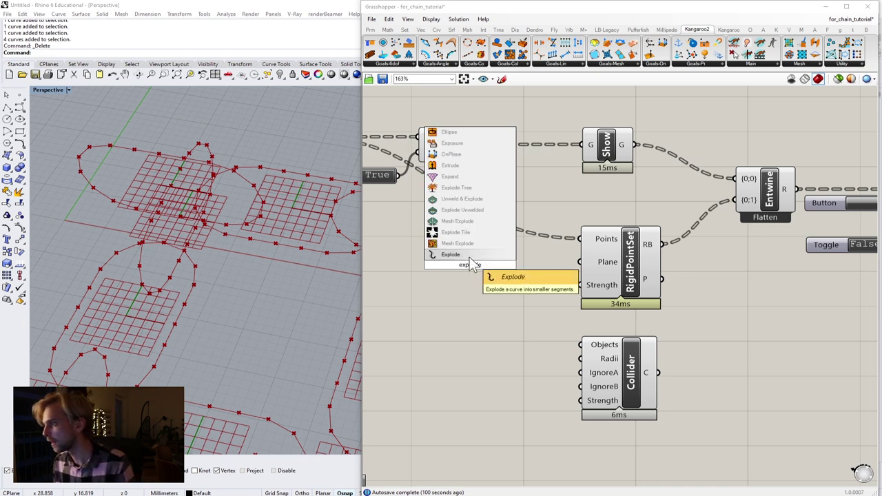
pyautogui.click(475, 254)
pyautogui.moveTo(469, 144); pyautogui.dragTo(497, 284)
pyautogui.click(441, 149)
# Wire Explode's S output to Collider's Objects input and move Explode a little farther from Collider
pyautogui.moveTo(517, 276)
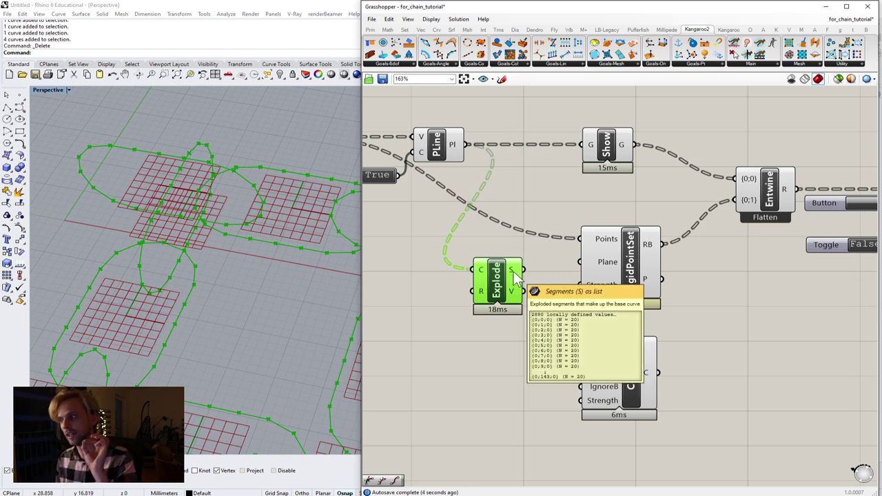
pyautogui.moveTo(514, 274); pyautogui.dragTo(584, 346)
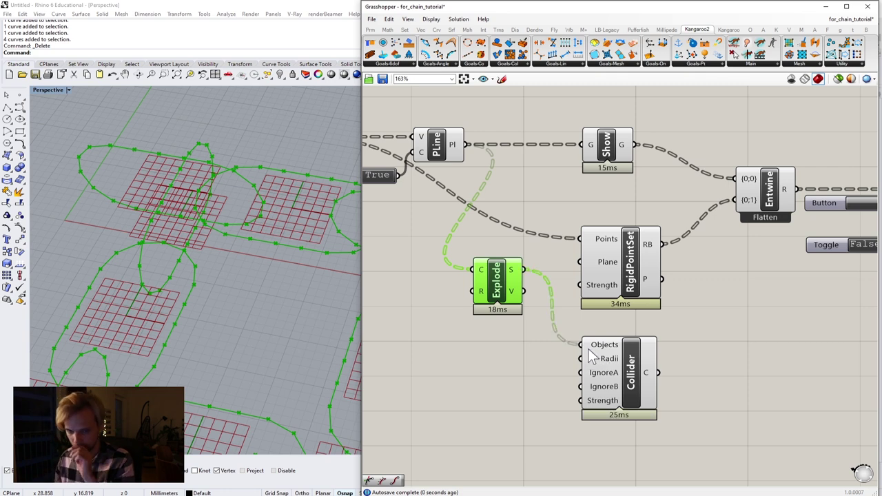
pyautogui.moveTo(588, 350)
pyautogui.moveTo(496, 279); pyautogui.dragTo(470, 289)
# Check the segments from Explode's S output in a temporary panel and delete the panel
pyautogui.doubleClick(503, 422)
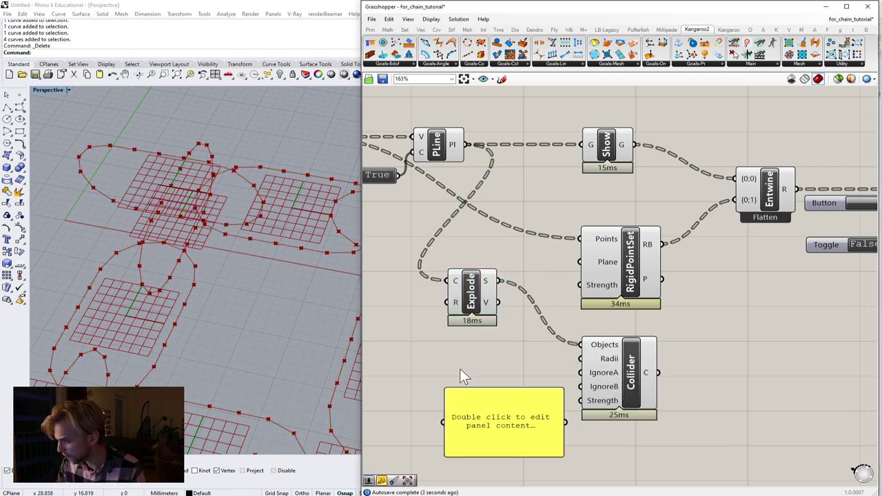
pyautogui.moveTo(499, 281); pyautogui.dragTo(443, 421)
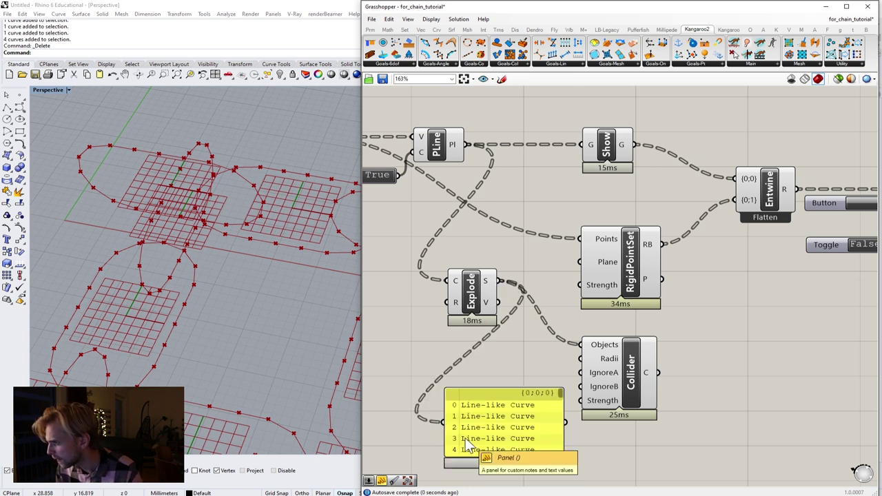
pyautogui.scroll(-5, 563, 406)
pyautogui.moveTo(563, 400); pyautogui.dragTo(546, 458)
pyautogui.click(511, 426)
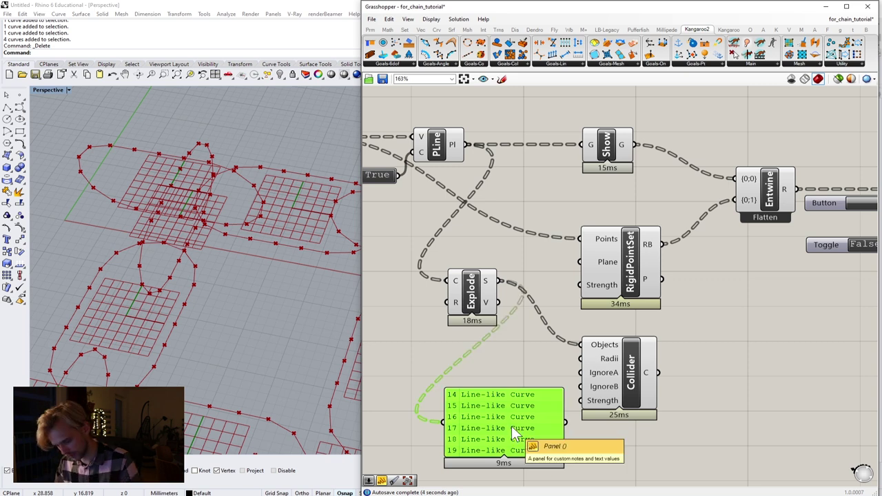
pyautogui.press('Delete')
# Reposition Explode diagonally above Collider's Objects input, leaving room beneath it for a slider
pyautogui.moveTo(486, 303); pyautogui.dragTo(509, 367)
pyautogui.click(501, 316)
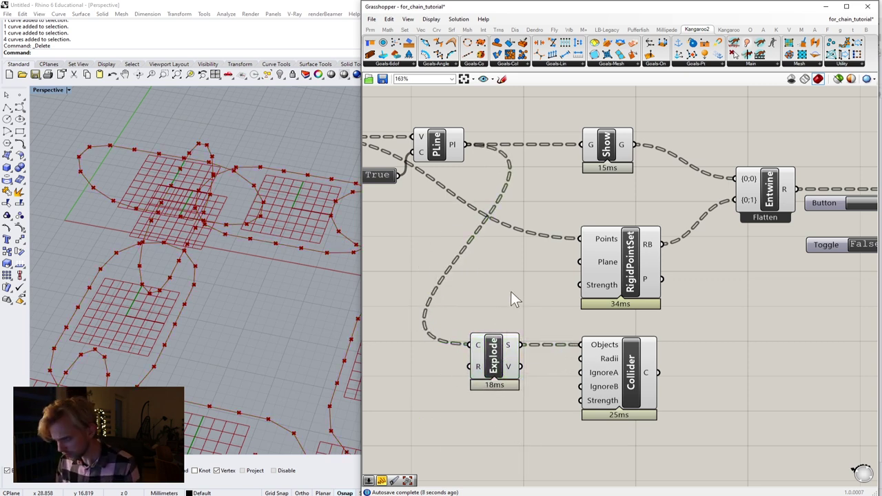
pyautogui.moveTo(511, 292); pyautogui.dragTo(509, 222, button='right')
pyautogui.click(490, 234)
# Add a number slider with value 2, wire it to Collider's Radii input and align it with that input
pyautogui.moveTo(510, 313); pyautogui.dragTo(525, 303, button='right')
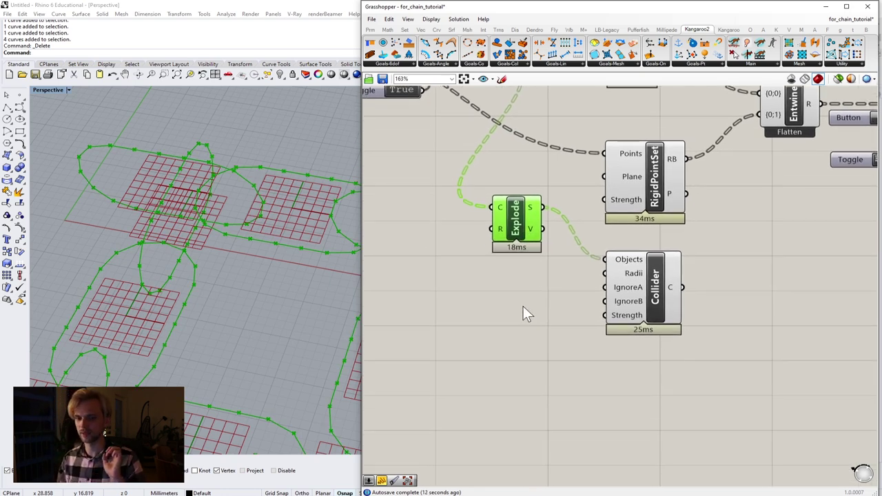
pyautogui.doubleClick(523, 308)
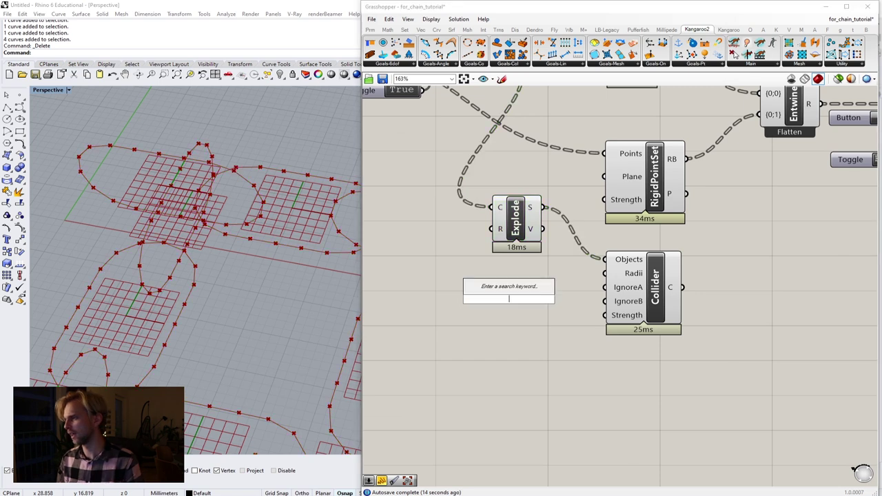
pyautogui.write('2')
pyautogui.press('Return')
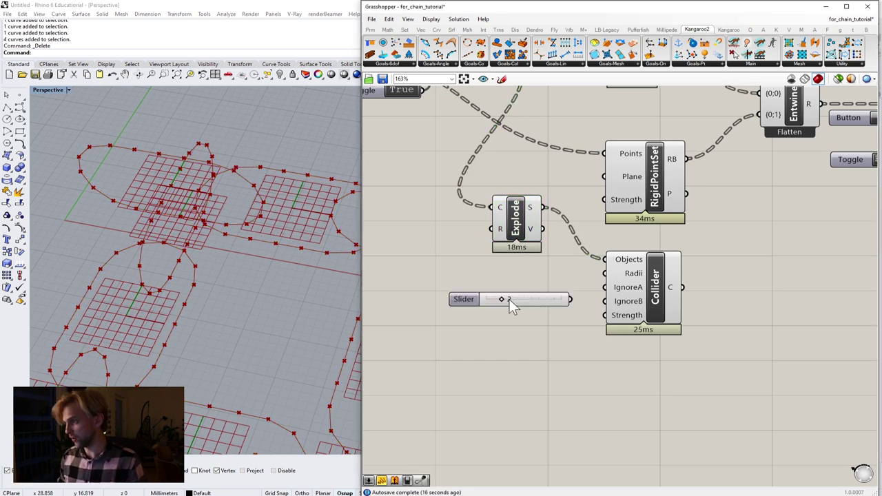
pyautogui.moveTo(524, 299); pyautogui.dragTo(605, 273)
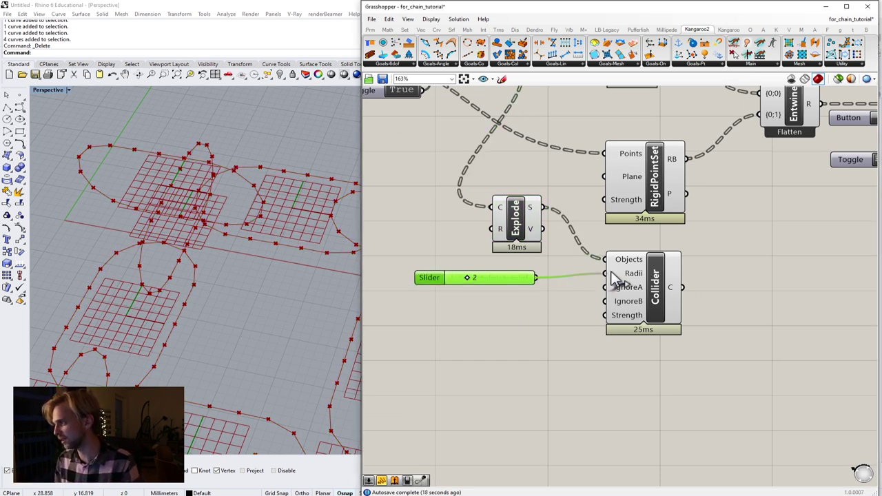
pyautogui.moveTo(501, 280); pyautogui.dragTo(511, 276)
pyautogui.click(530, 321)
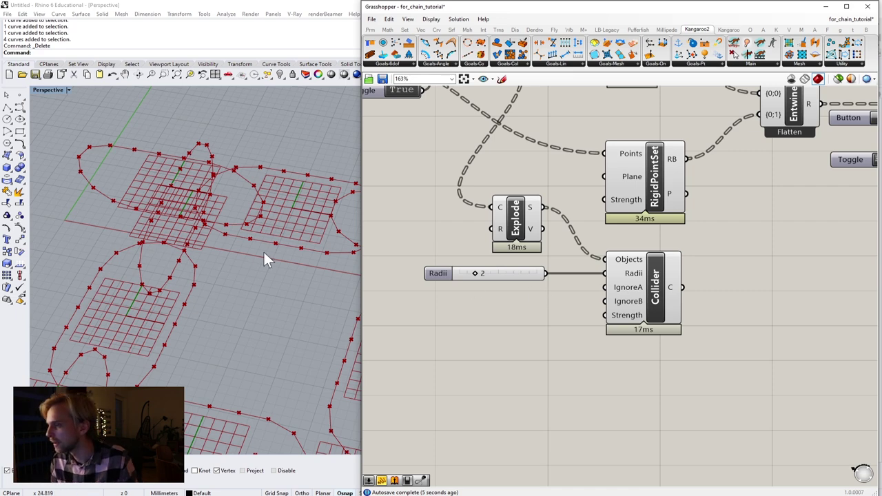
# Add Collider's C output to Entwine's {0;1} input alongside the RigidPointSet wire
pyautogui.moveTo(265, 252); pyautogui.dragTo(217, 274, button='right')
pyautogui.scroll(-6, 255, 279)
pyautogui.scroll(-2, 199, 243)
pyautogui.moveTo(620, 253); pyautogui.dragTo(544, 316, button='right')
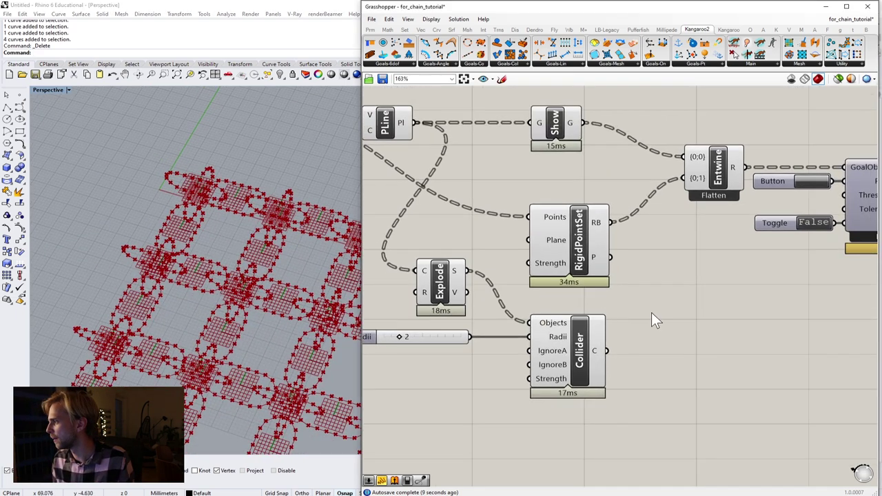
pyautogui.moveTo(457, 288); pyautogui.dragTo(456, 293)
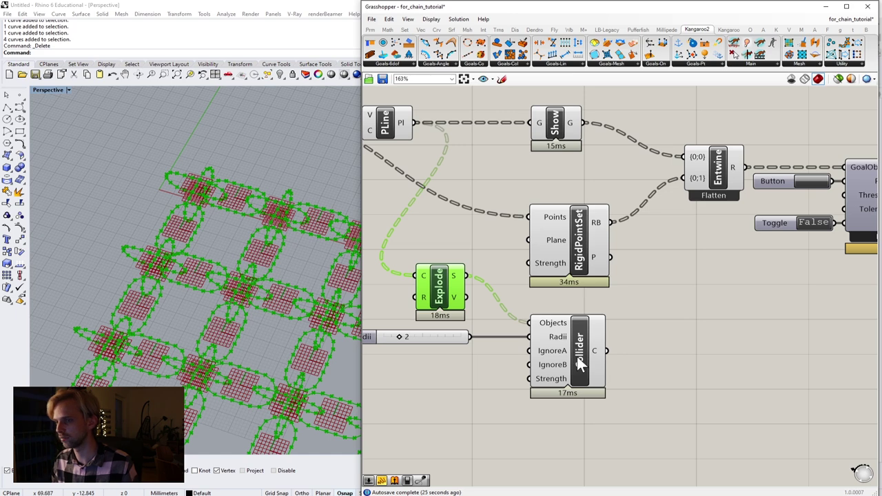
pyautogui.moveTo(605, 350); pyautogui.dragTo(703, 181)
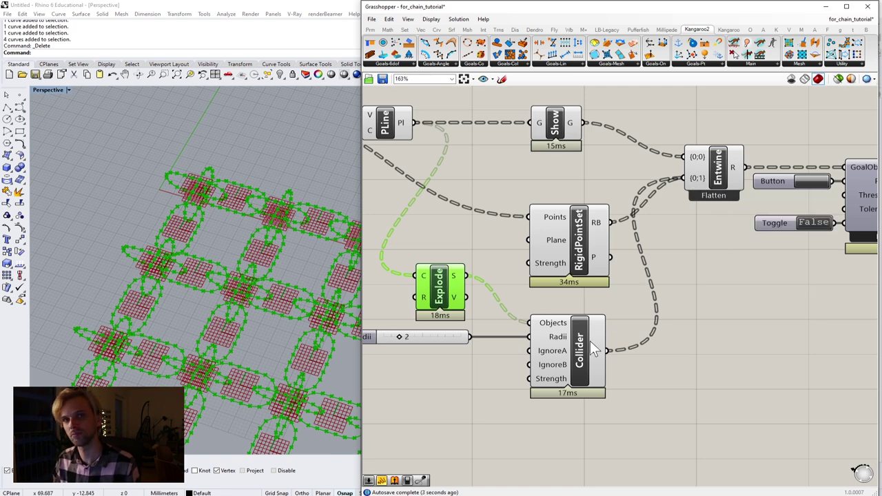
# Rearrange Explode and the Radii slider, placing Explode level with Collider's Objects input and the slider beneath it
pyautogui.moveTo(443, 400); pyautogui.dragTo(462, 331)
pyautogui.click(473, 266)
pyautogui.click(490, 310)
pyautogui.scroll(-2, 497, 314)
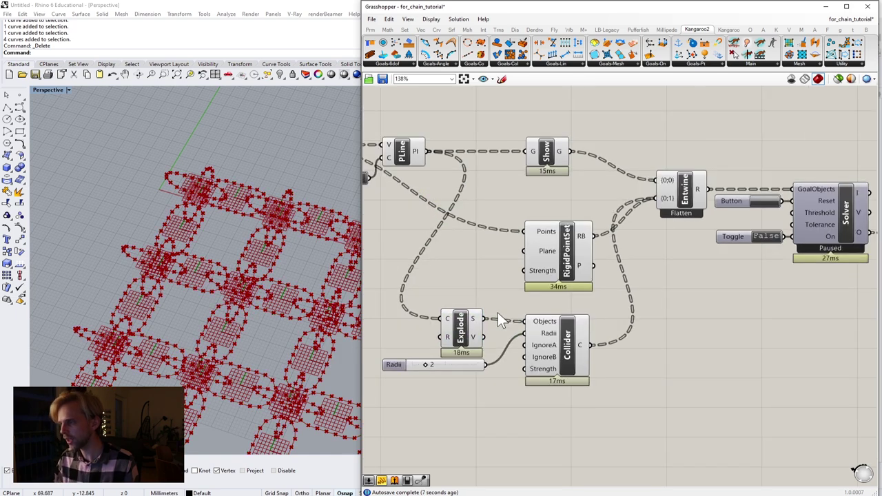
# Set the toggle feeding the Solver's On input to True and inspect the Solver component's message
pyautogui.moveTo(707, 284); pyautogui.dragTo(543, 297, button='right')
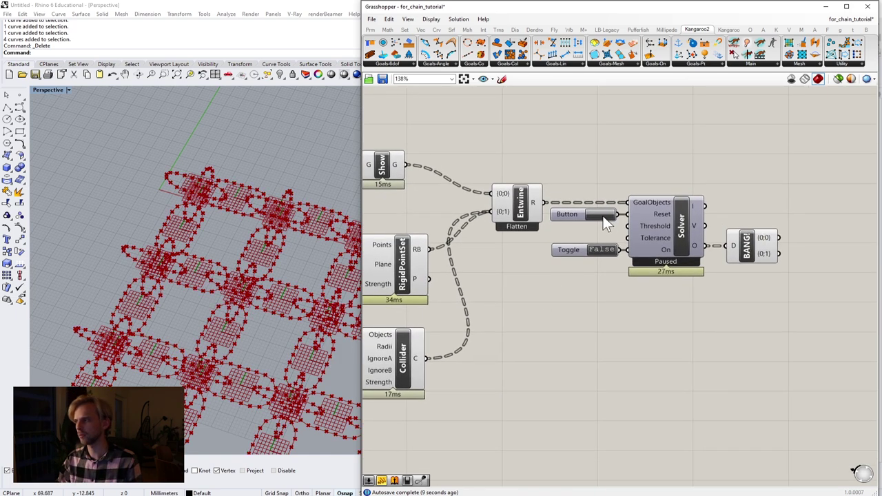
pyautogui.scroll(-3, 504, 253)
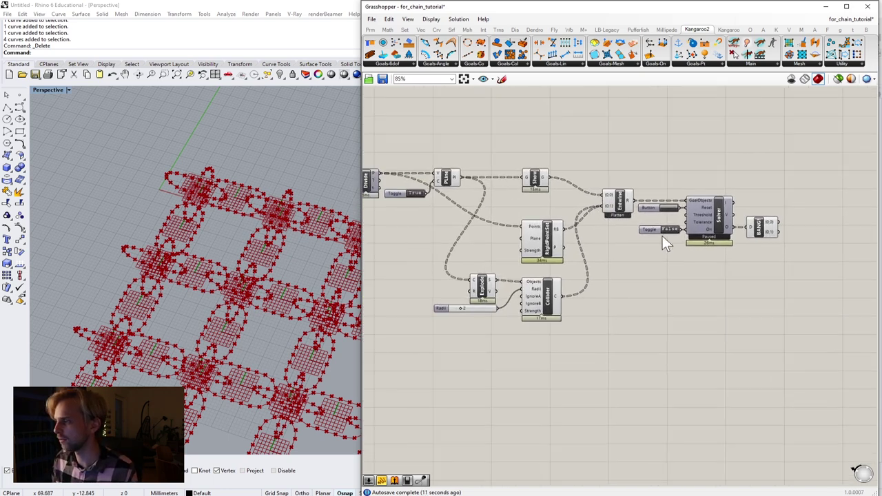
pyautogui.scroll(4, 663, 235)
pyautogui.doubleClick(574, 241)
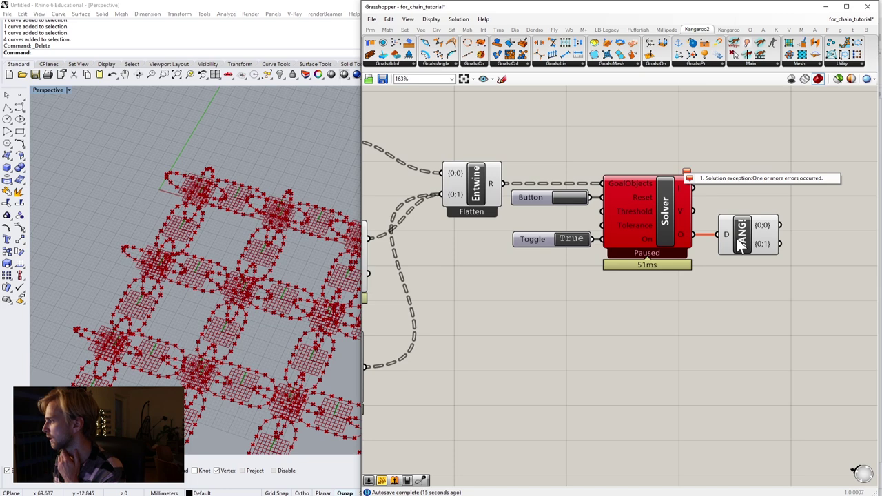
pyautogui.moveTo(566, 329); pyautogui.dragTo(609, 304, button='right')
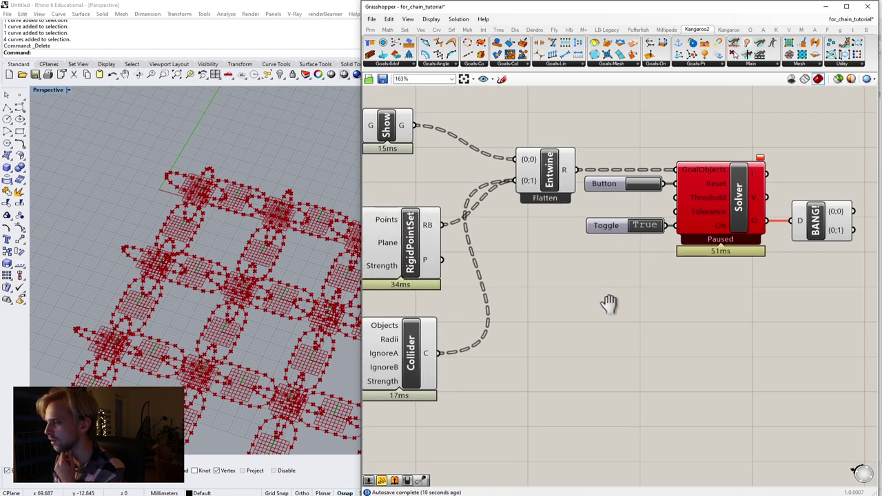
pyautogui.moveTo(498, 292); pyautogui.dragTo(445, 281, button='right')
pyautogui.moveTo(710, 147)
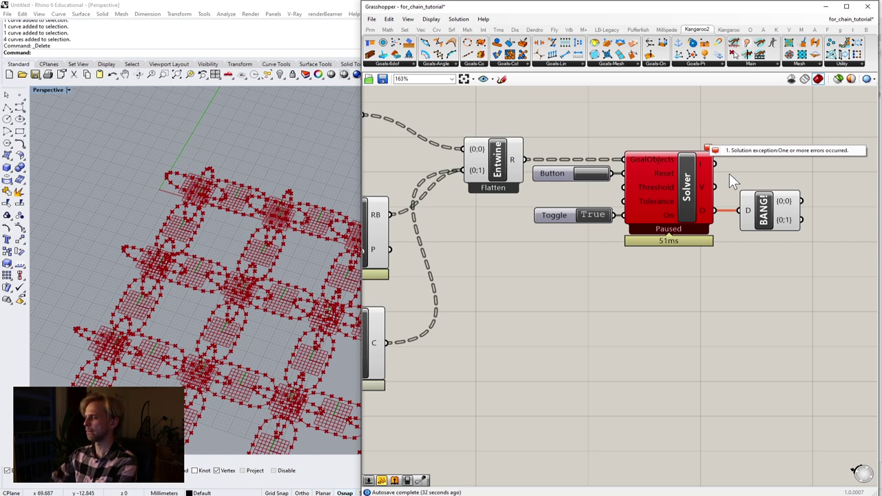
# Inspect the data on Explode's Segments output and flatten that output
pyautogui.moveTo(559, 286); pyautogui.dragTo(751, 261, button='right')
pyautogui.moveTo(554, 257); pyautogui.dragTo(638, 223, button='right')
pyautogui.scroll(3, 528, 253)
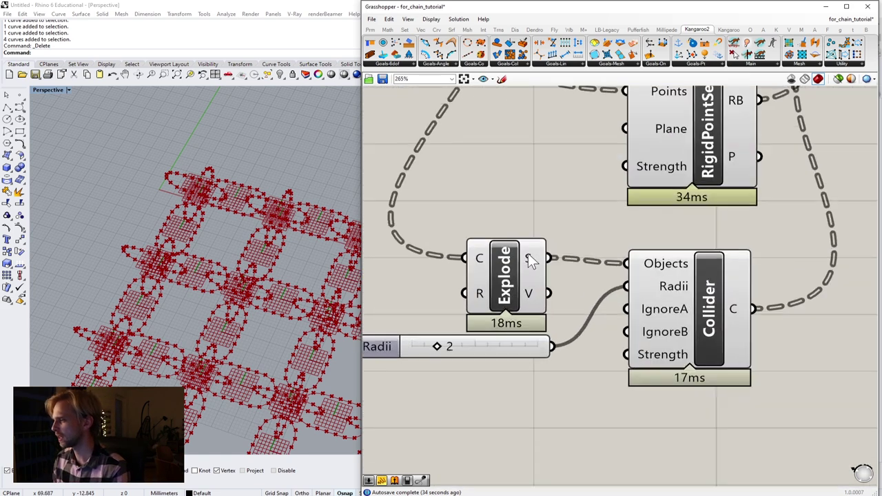
pyautogui.moveTo(529, 266)
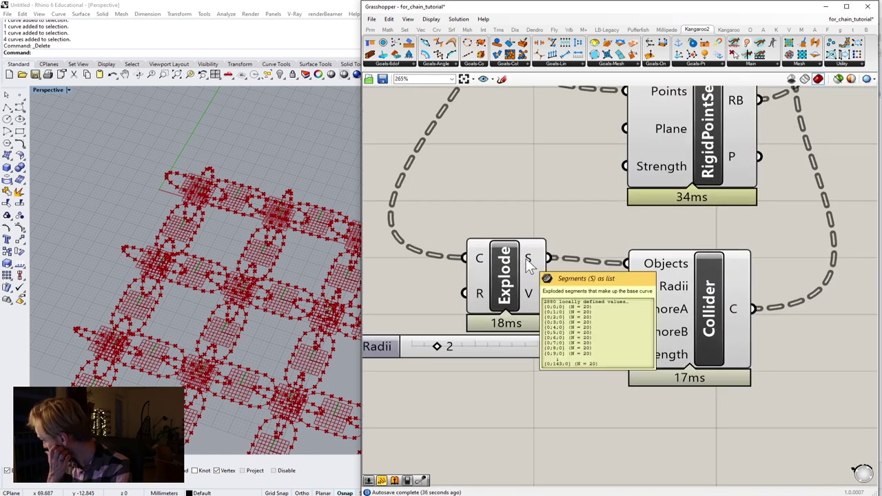
pyautogui.rightClick(529, 266)
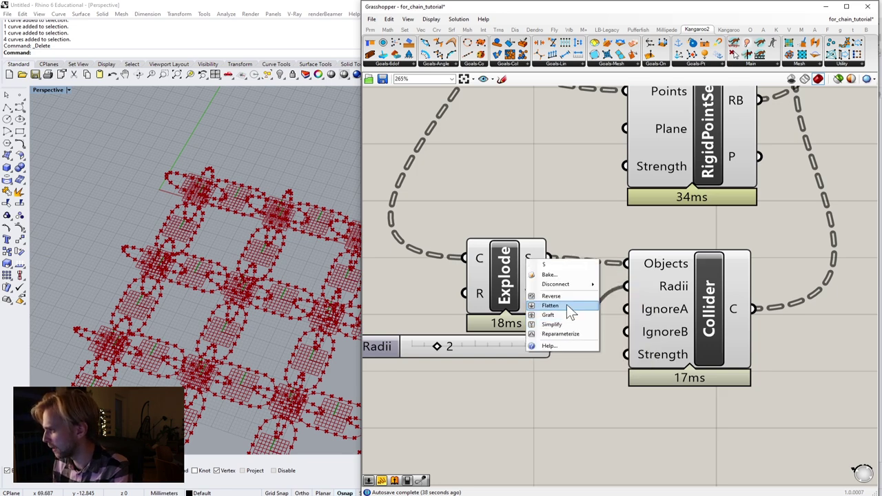
pyautogui.click(567, 304)
pyautogui.click(505, 272)
# Examine the Solver and trace the wiring of PLine, RigidPointSet, Explode and Collider into Entwine
pyautogui.scroll(-5, 533, 245)
pyautogui.moveTo(613, 247); pyautogui.dragTo(528, 272, button='right')
pyautogui.scroll(2, 686, 193)
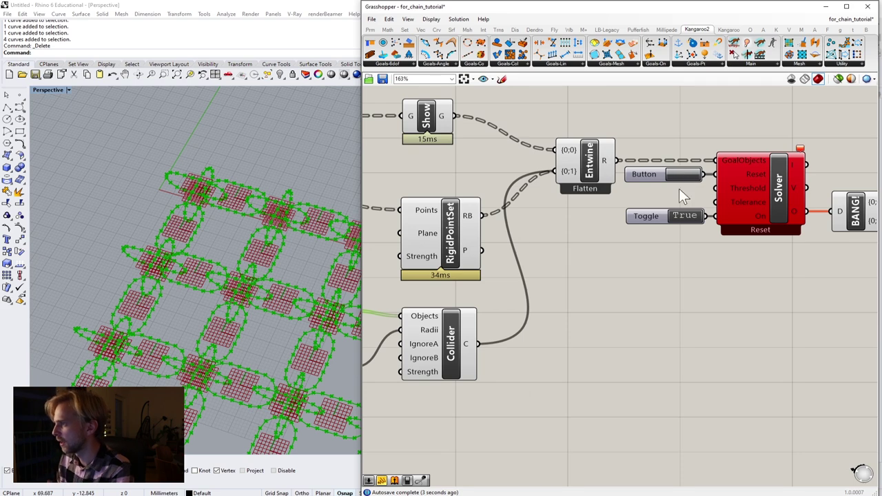
pyautogui.moveTo(664, 303); pyautogui.dragTo(734, 249, button='right')
pyautogui.moveTo(667, 254); pyautogui.dragTo(687, 281, button='right')
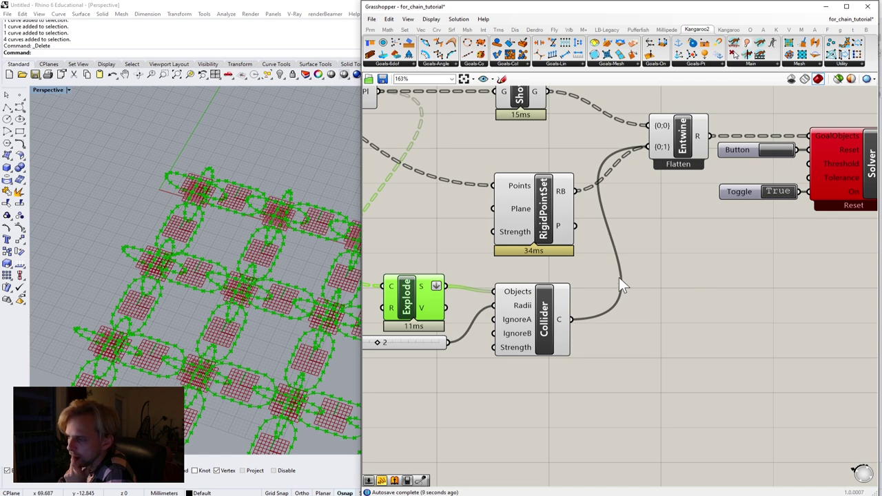
pyautogui.moveTo(654, 299); pyautogui.dragTo(686, 305, button='right')
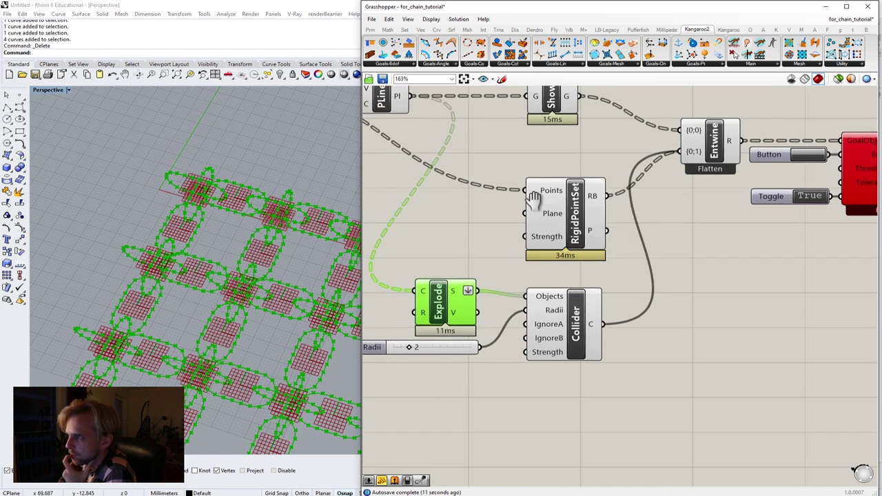
pyautogui.moveTo(528, 196); pyautogui.dragTo(653, 273, button='right')
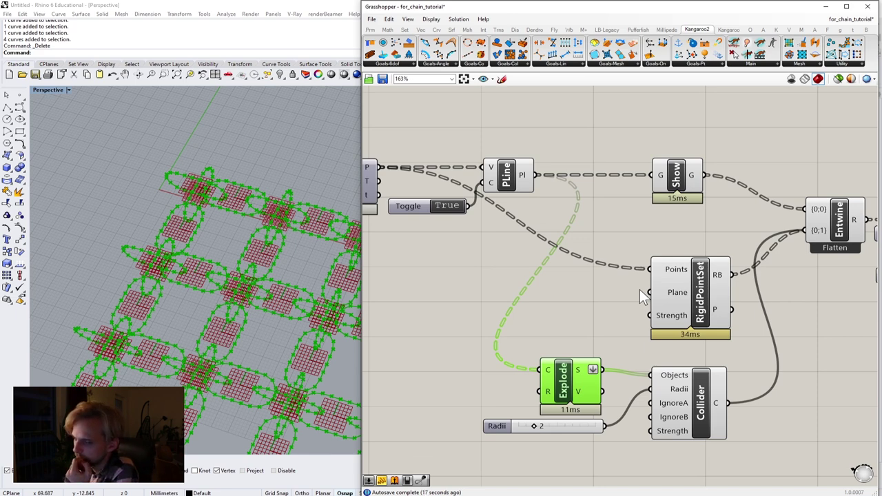
pyautogui.moveTo(639, 289); pyautogui.dragTo(591, 211, button='right')
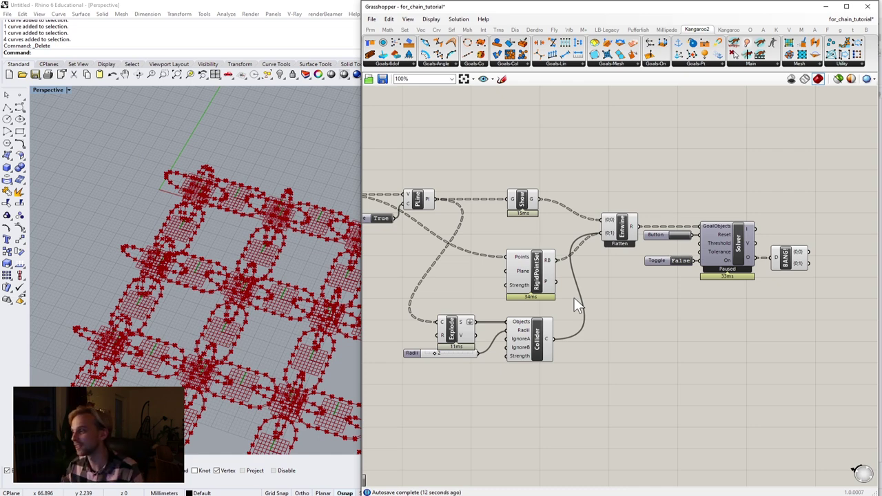
# Add a Panel below Explode, wire Explode's Segments output into it and move it further down the canvas
pyautogui.moveTo(574, 298); pyautogui.dragTo(623, 192, button='right')
pyautogui.doubleClick(527, 287)
pyautogui.write('panel')
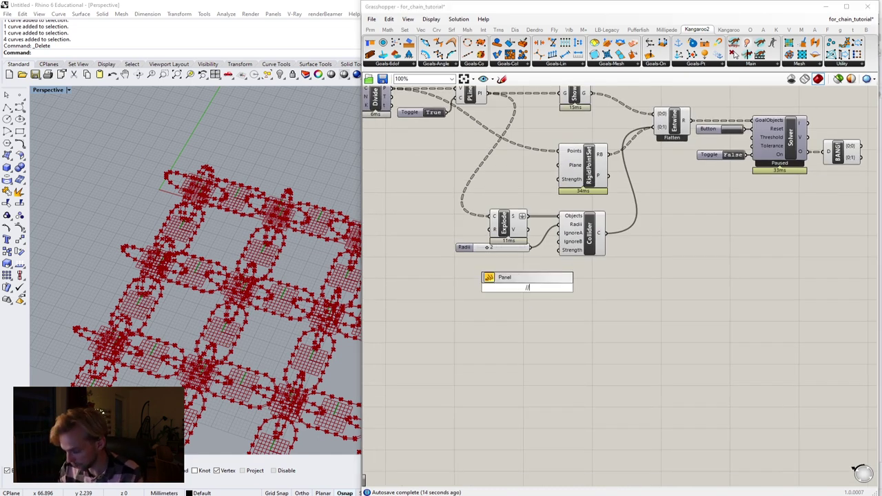
pyautogui.press('Return')
pyautogui.scroll(4, 540, 208)
pyautogui.moveTo(521, 222); pyautogui.dragTo(461, 337)
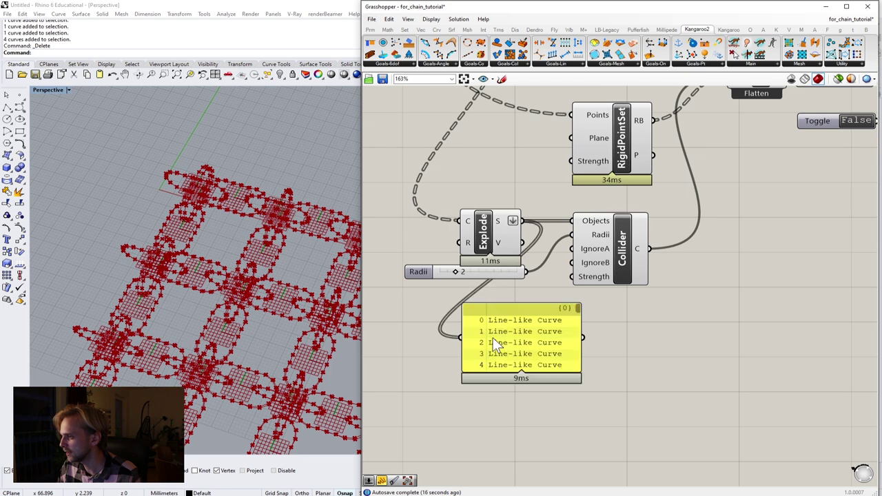
pyautogui.moveTo(504, 319); pyautogui.dragTo(514, 387)
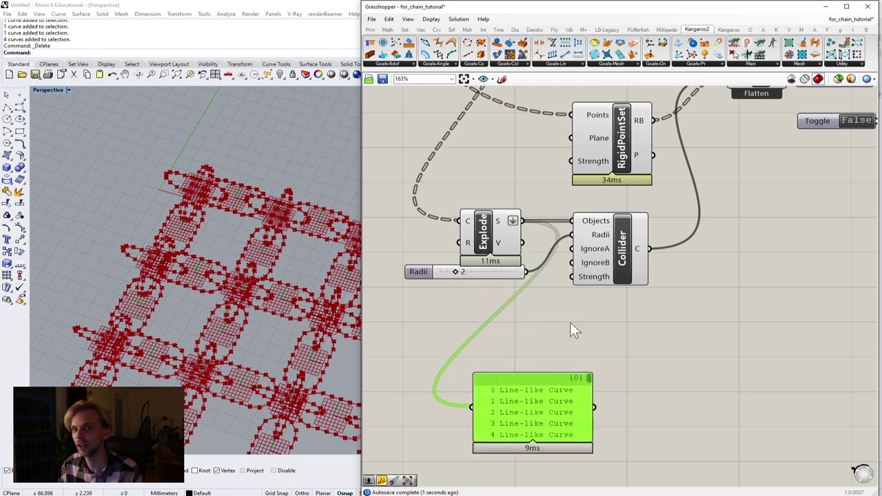
# Add a Line container fed by Explode's Segments output, shifting Explode away from Collider and placing Line below the Radii slider
pyautogui.doubleClick(570, 324)
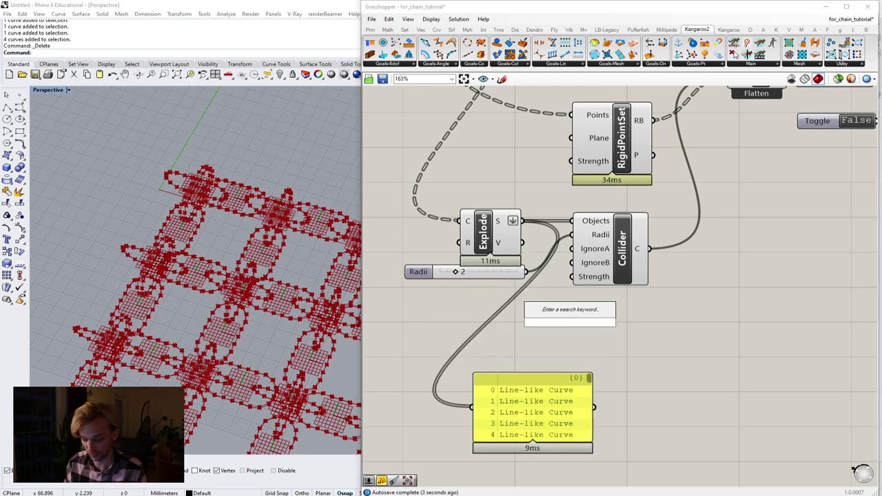
pyautogui.write('line')
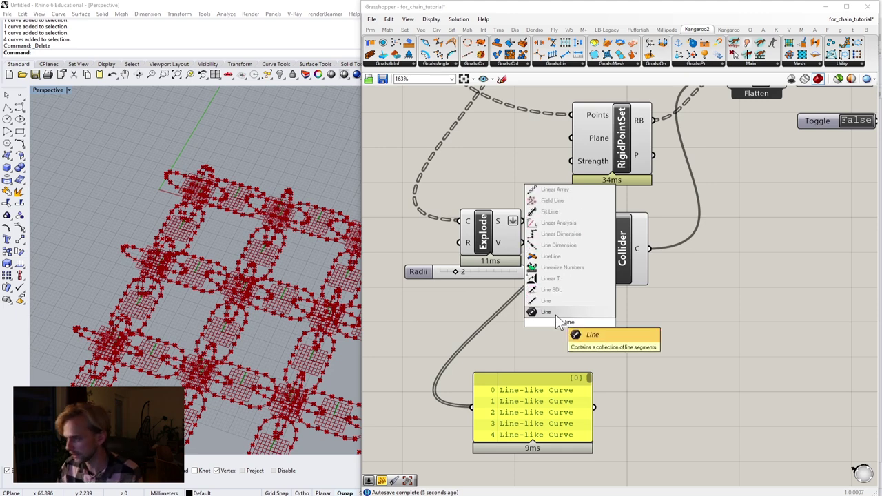
pyautogui.press('Return')
pyautogui.moveTo(522, 221); pyautogui.dragTo(431, 219)
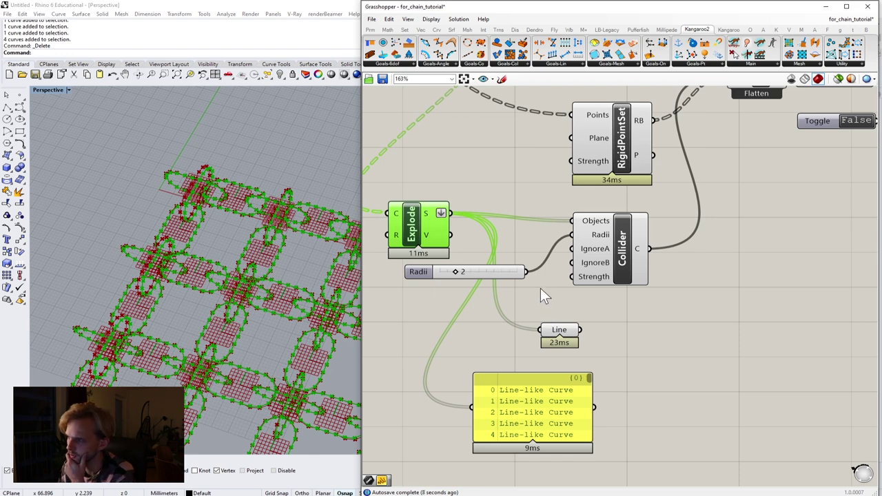
pyautogui.moveTo(421, 220); pyautogui.dragTo(422, 224)
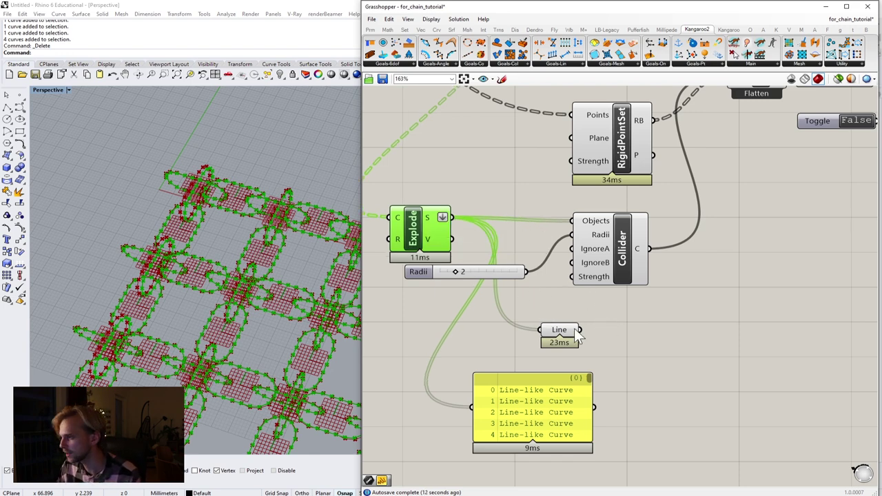
pyautogui.moveTo(558, 331); pyautogui.dragTo(524, 320)
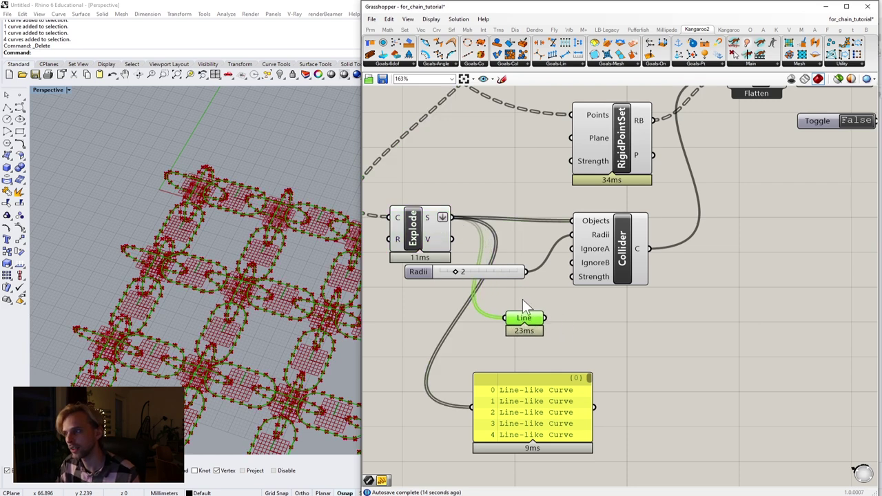
# Wire Line's output into the Panel to read its data, and delete the Panel
pyautogui.moveTo(554, 408); pyautogui.dragTo(618, 385)
pyautogui.moveTo(537, 380); pyautogui.dragTo(537, 381)
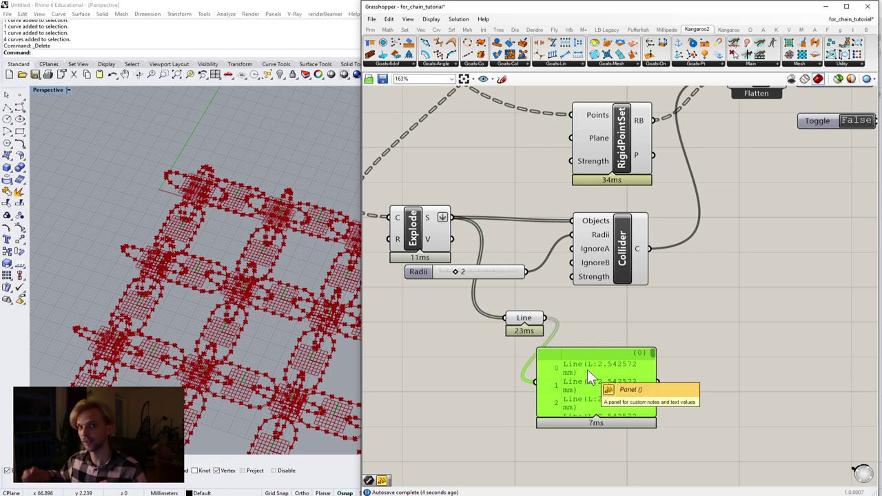
pyautogui.press('Delete')
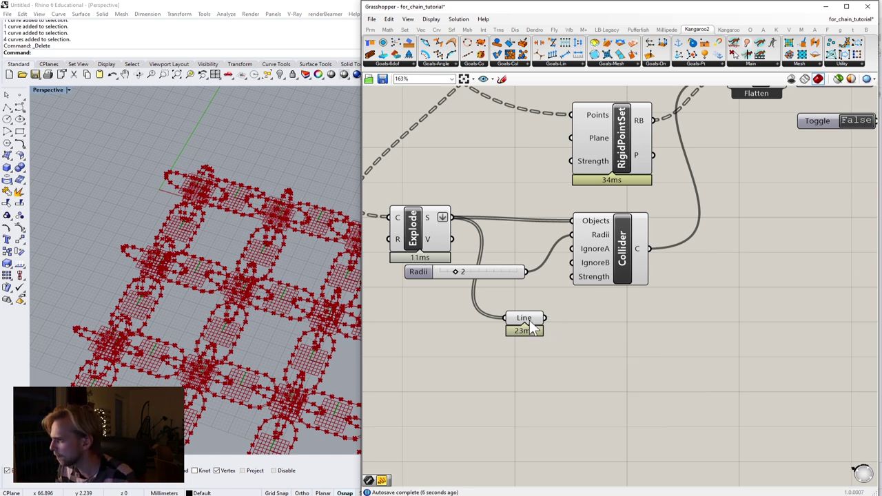
# Place Line between Explode and Collider, feed it into Collider's Objects in place of the direct wire, and try the Solver's On toggle
pyautogui.moveTo(529, 320); pyautogui.dragTo(519, 198)
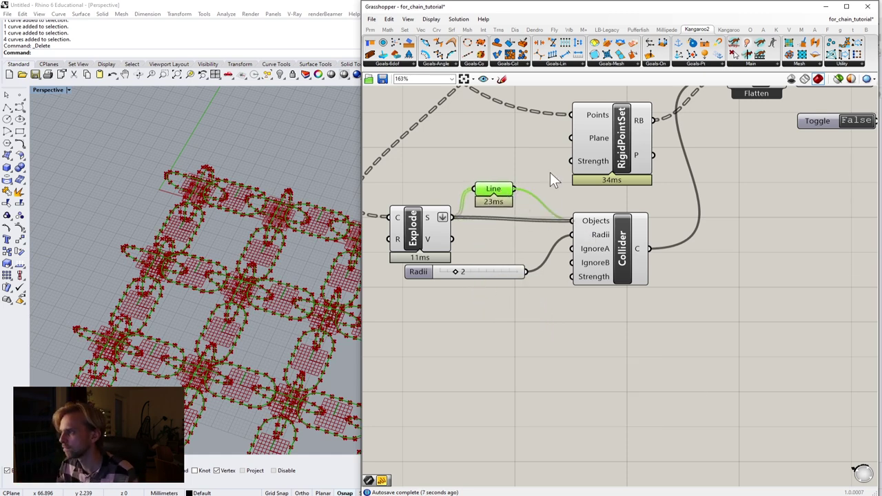
pyautogui.moveTo(499, 195); pyautogui.dragTo(496, 215)
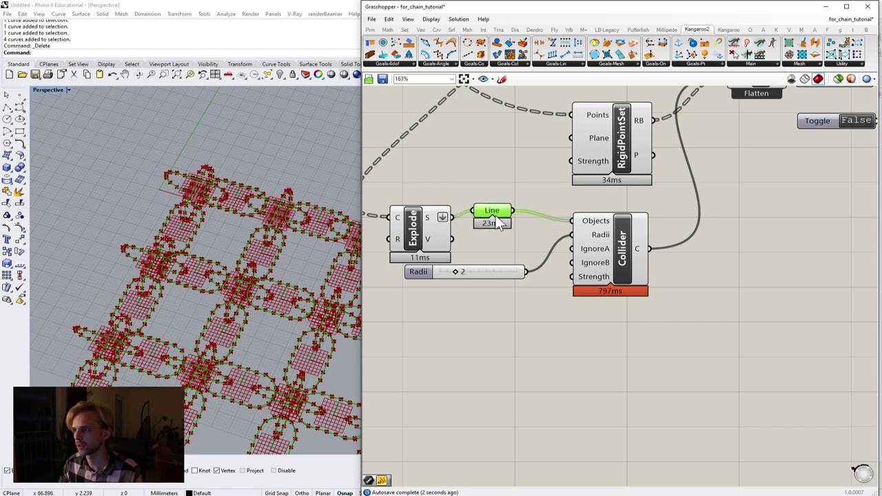
pyautogui.scroll(-5, 541, 213)
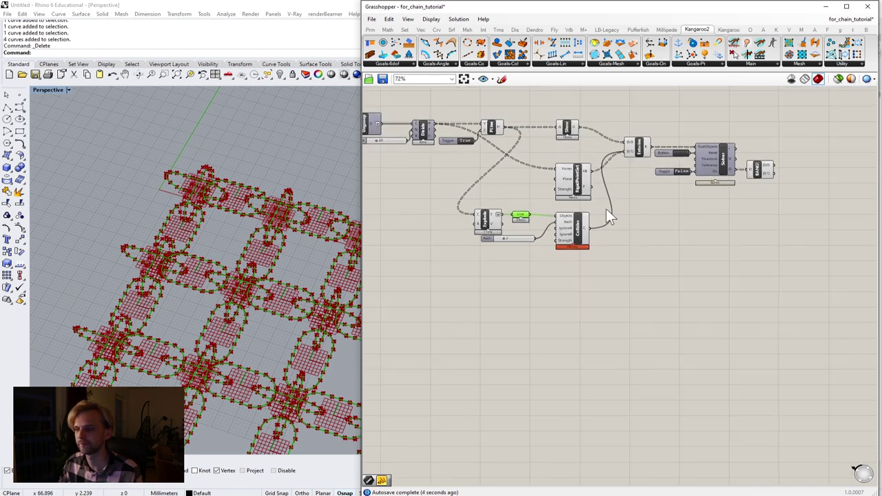
pyautogui.doubleClick(681, 171)
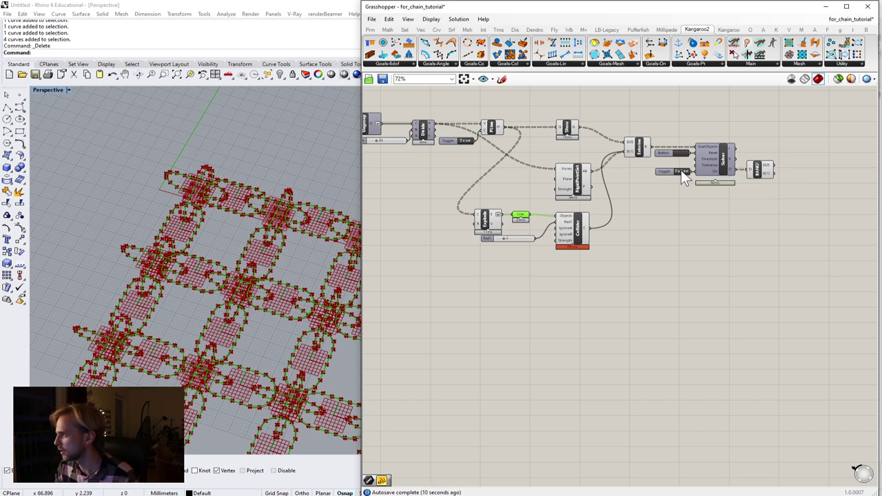
# Turn off the preview of RigidPointSet, Explode, Line and Collider
pyautogui.moveTo(471, 217); pyautogui.dragTo(554, 230, button='right')
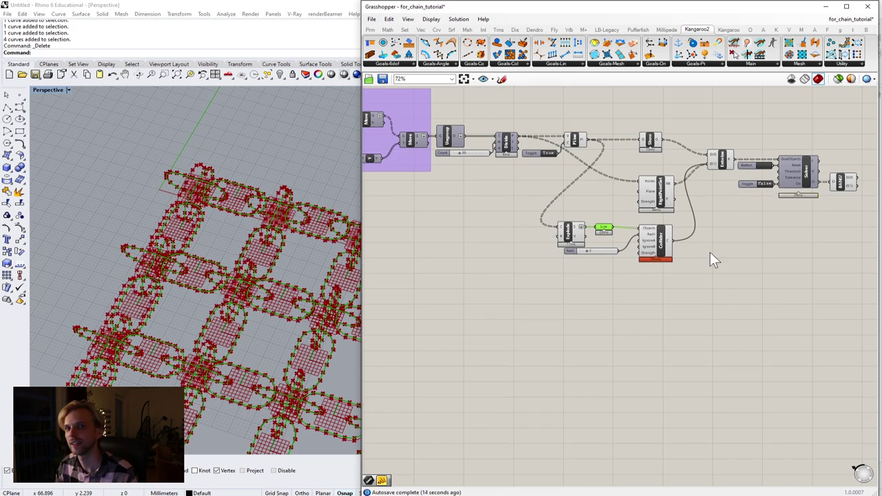
pyautogui.moveTo(685, 325); pyautogui.dragTo(503, 192)
pyautogui.middleClick(515, 196)
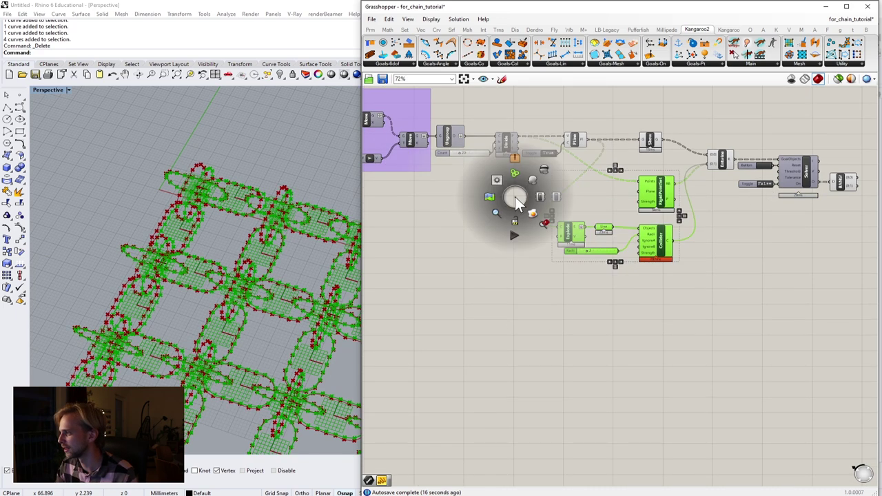
pyautogui.click(544, 169)
pyautogui.click(723, 225)
pyautogui.scroll(3, 609, 228)
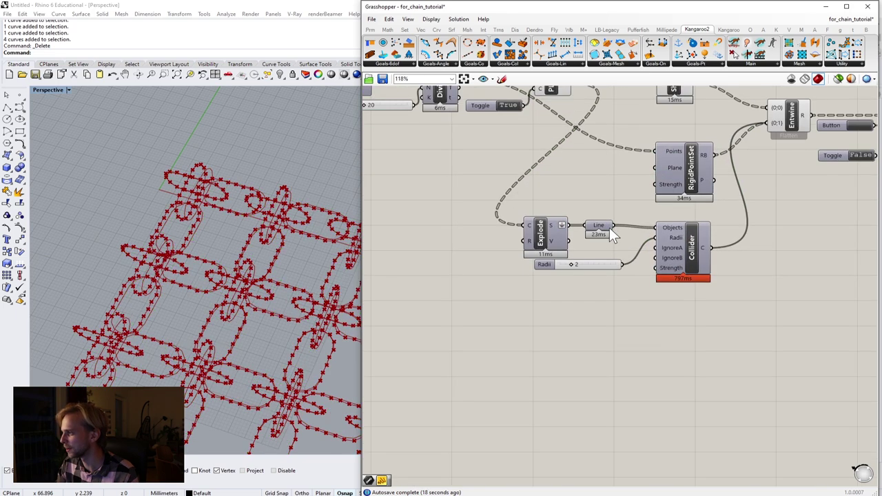
# Move Explode and Line closer to Collider with the Radii slider beneath them, and group all four components
pyautogui.moveTo(621, 233); pyautogui.dragTo(629, 235)
pyautogui.moveTo(558, 238); pyautogui.dragTo(609, 279)
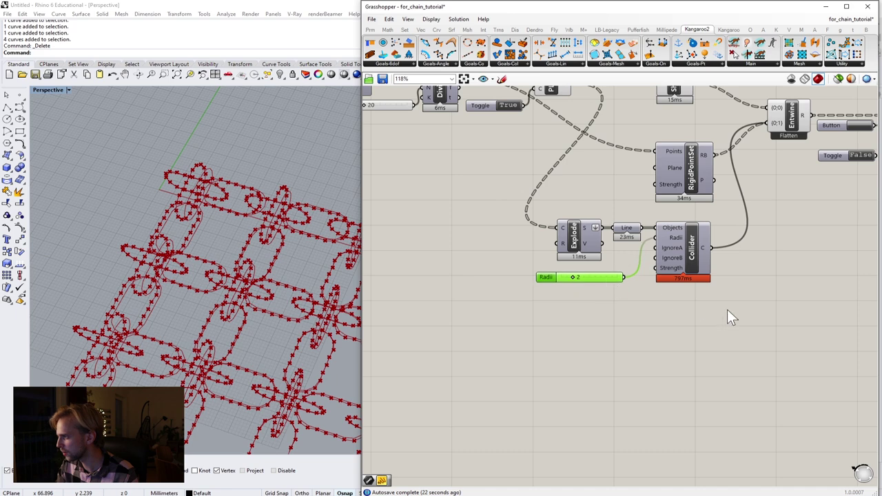
pyautogui.moveTo(742, 313); pyautogui.dragTo(516, 209)
pyautogui.middleClick(516, 209)
pyautogui.click(508, 178)
# Put the RigidPointSet component into its own group
pyautogui.click(693, 176)
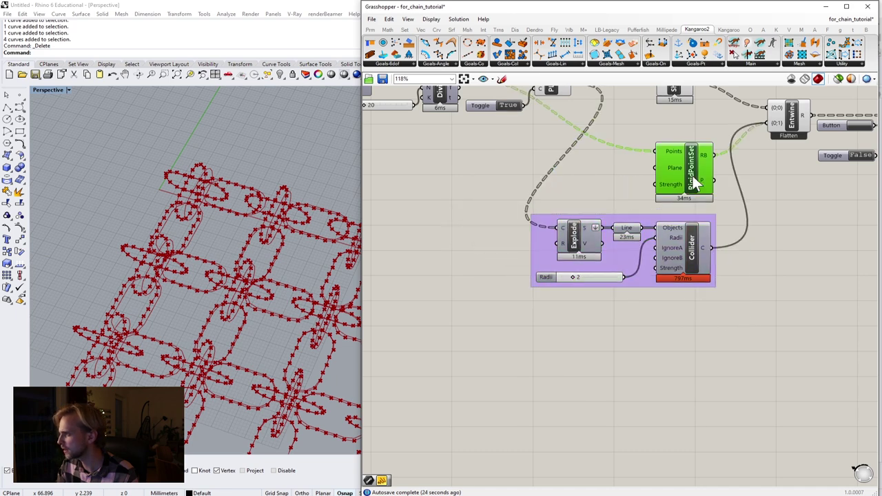
pyautogui.middleClick(692, 175)
pyautogui.click(693, 153)
pyautogui.click(793, 184)
# Put the Show component into its own group, move it higher above RigidPointSet and select the group
pyautogui.moveTo(793, 184); pyautogui.dragTo(741, 271, button='right')
pyautogui.click(639, 168)
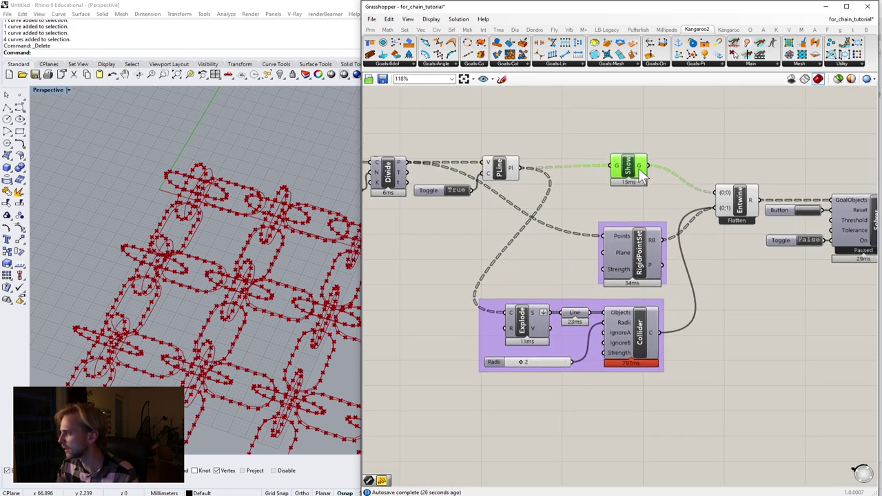
pyautogui.scroll(1, 638, 168)
pyautogui.middleClick(638, 168)
pyautogui.click(639, 145)
pyautogui.click(637, 144)
pyautogui.moveTo(633, 153); pyautogui.dragTo(628, 116)
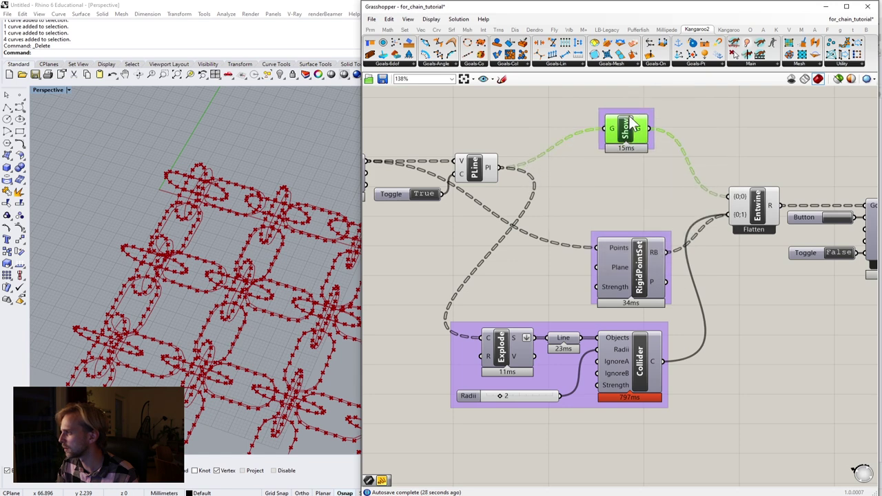
pyautogui.click(628, 110)
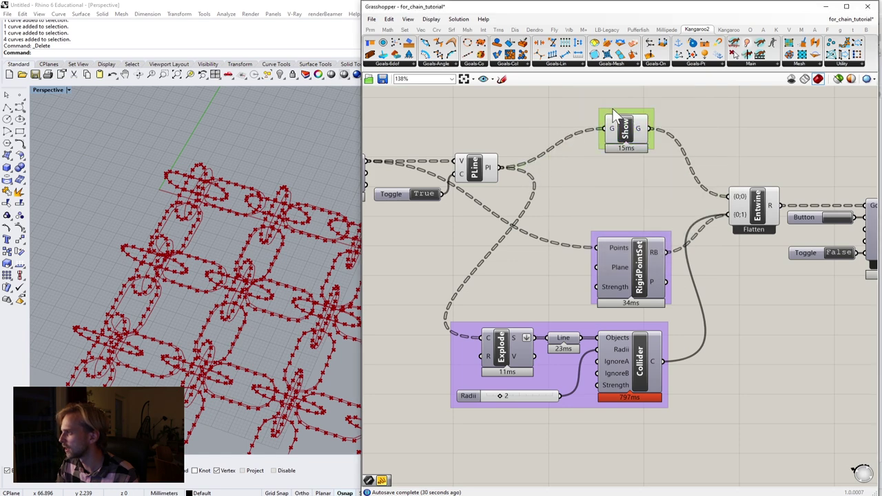
# Change the colour of the group around Show to green and give it a blob outline
pyautogui.rightClick(612, 111)
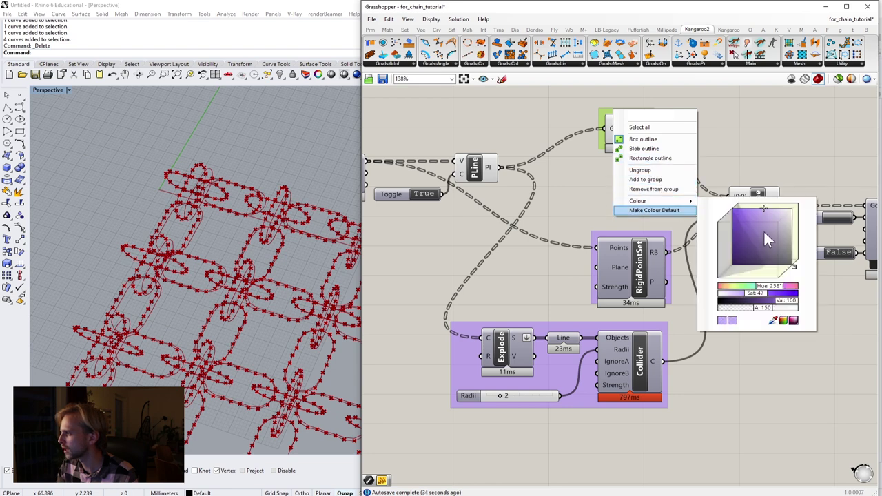
pyautogui.moveTo(776, 224)
pyautogui.mouseDown()
pyautogui.moveTo(733, 220)
pyautogui.moveTo(739, 212)
pyautogui.mouseUp()
pyautogui.moveTo(794, 267); pyautogui.dragTo(784, 270)
pyautogui.click(741, 116)
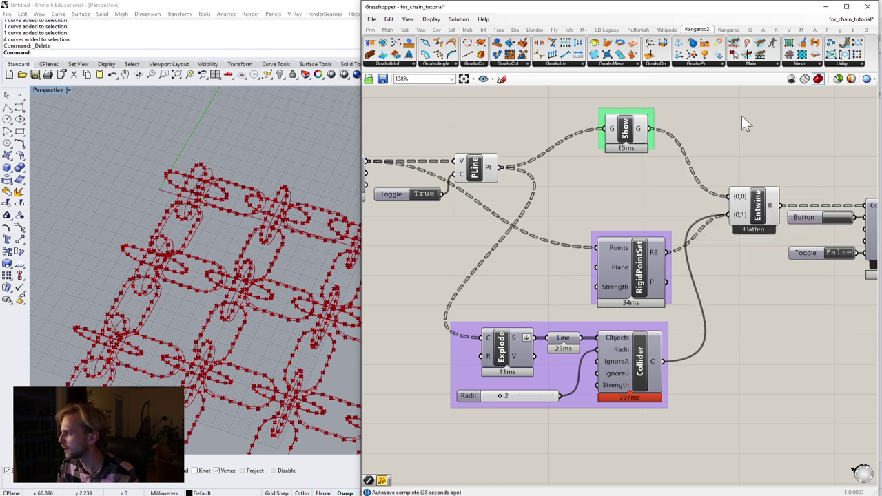
pyautogui.rightClick(620, 109)
pyautogui.click(603, 110)
pyautogui.rightClick(605, 115)
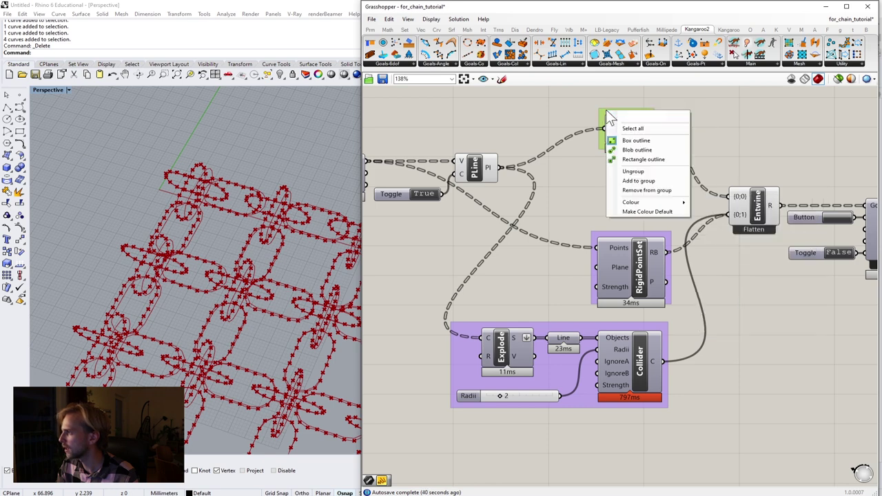
pyautogui.click(631, 153)
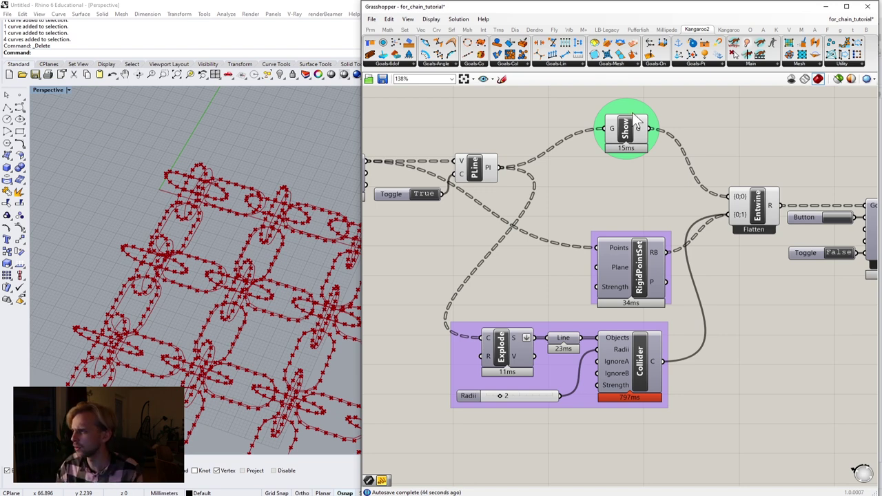
# Swap the two purple groups so the Collider group sits below Show and the RigidPointSet group lies beneath it
pyautogui.moveTo(638, 144); pyautogui.dragTo(643, 140)
pyautogui.moveTo(623, 241); pyautogui.dragTo(615, 318)
pyautogui.scroll(-3, 621, 196)
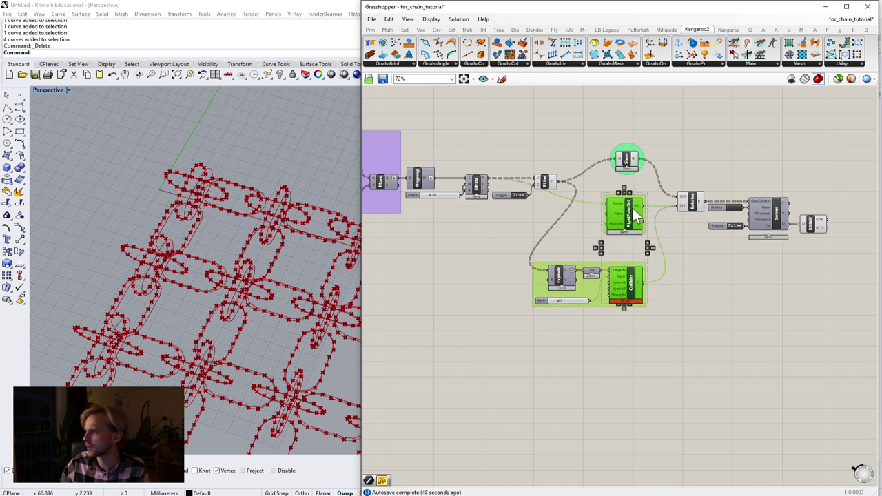
pyautogui.click(692, 257)
pyautogui.moveTo(627, 221); pyautogui.dragTo(630, 353)
pyautogui.moveTo(595, 299); pyautogui.dragTo(610, 239)
pyautogui.moveTo(629, 342); pyautogui.dragTo(641, 263)
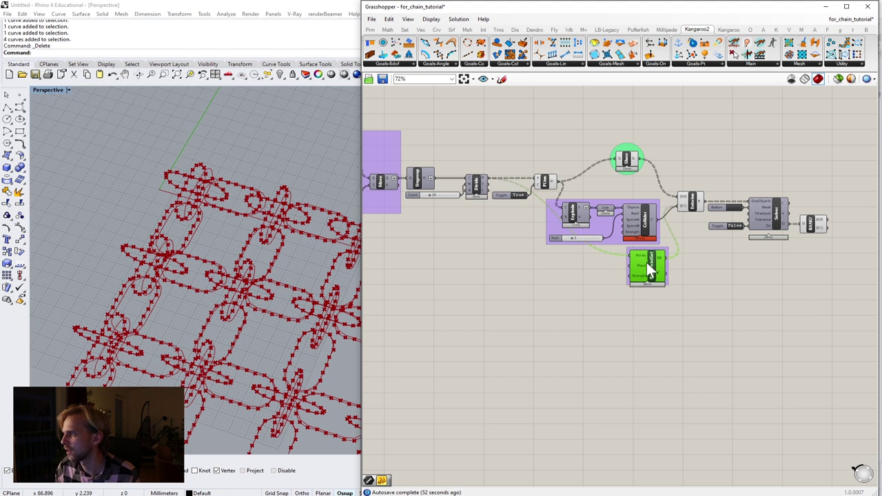
pyautogui.click(693, 280)
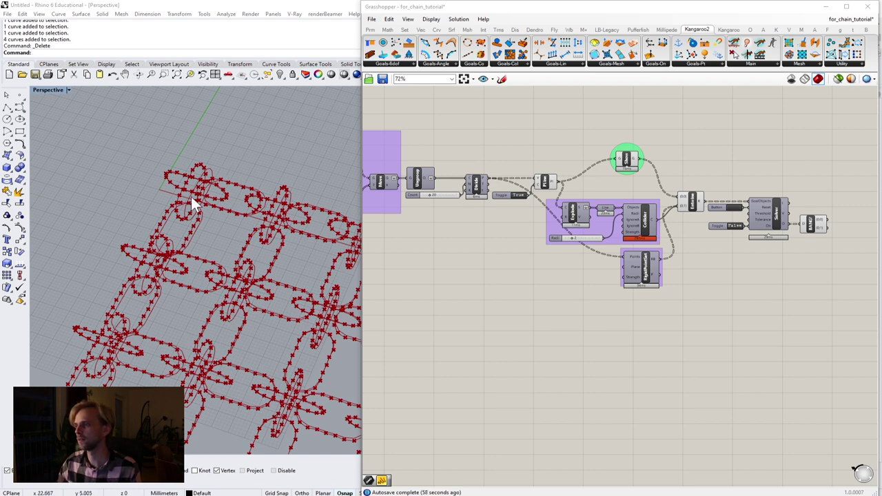
# Turn off the preview of the components from Divide through Entwine, including the three goal groups
pyautogui.scroll(3, 172, 174)
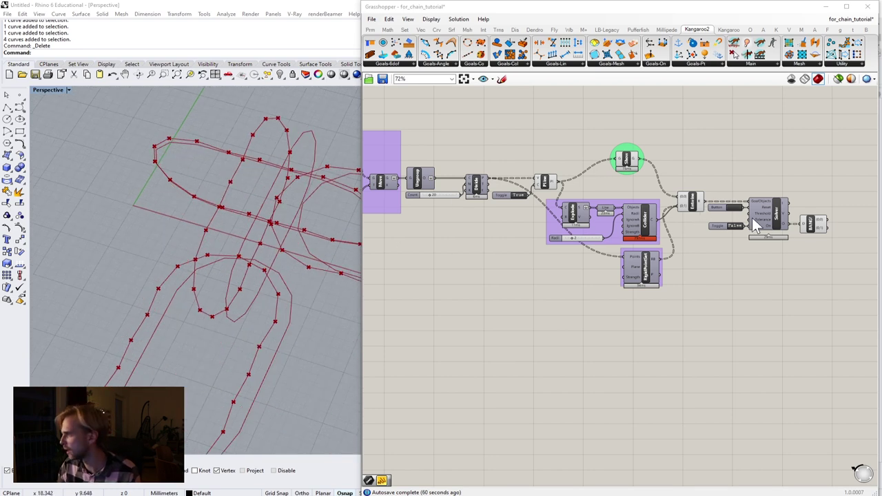
pyautogui.scroll(2, 756, 225)
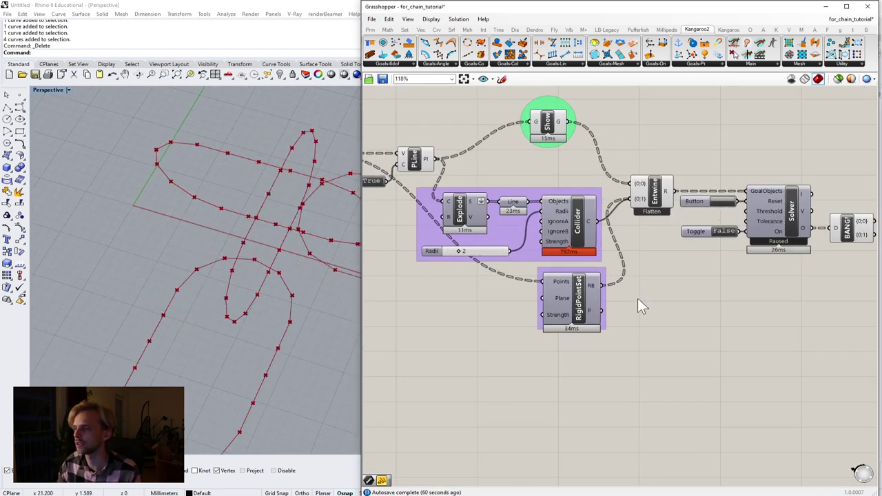
pyautogui.scroll(-4, 641, 307)
pyautogui.moveTo(641, 364); pyautogui.dragTo(476, 153)
pyautogui.middleClick(477, 153)
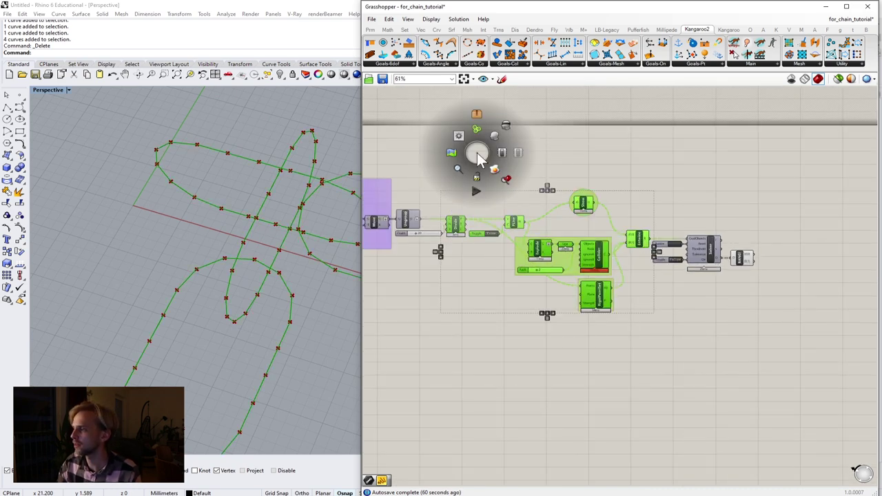
pyautogui.click(509, 128)
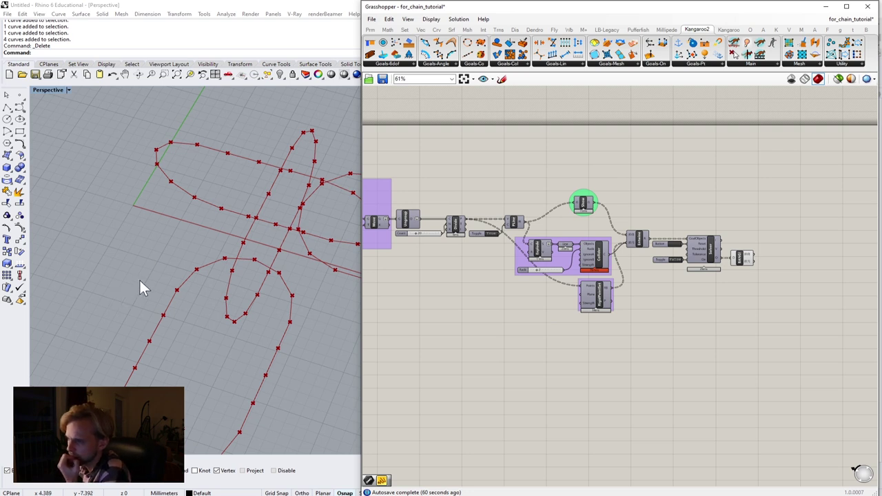
# Set the Count slider feeding the Series components to 3 and check the smaller chain mesh in the Rhino viewport
pyautogui.scroll(8, 473, 197)
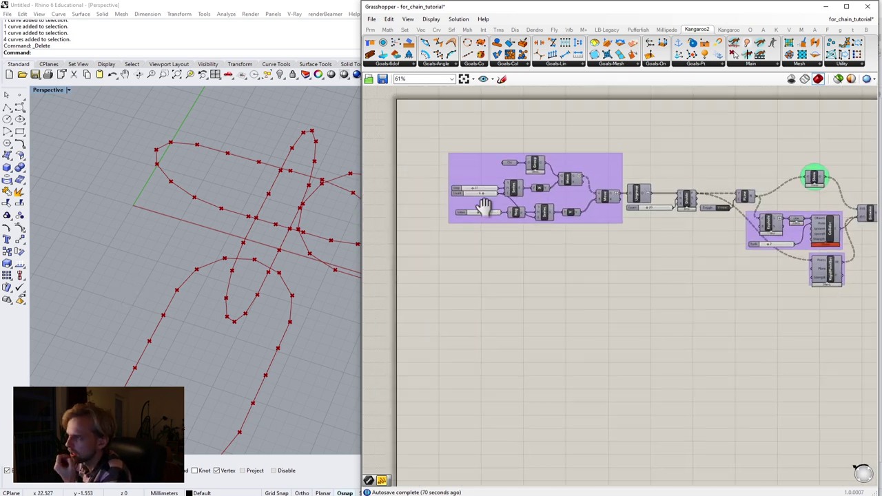
pyautogui.click(550, 206)
pyautogui.doubleClick(550, 204)
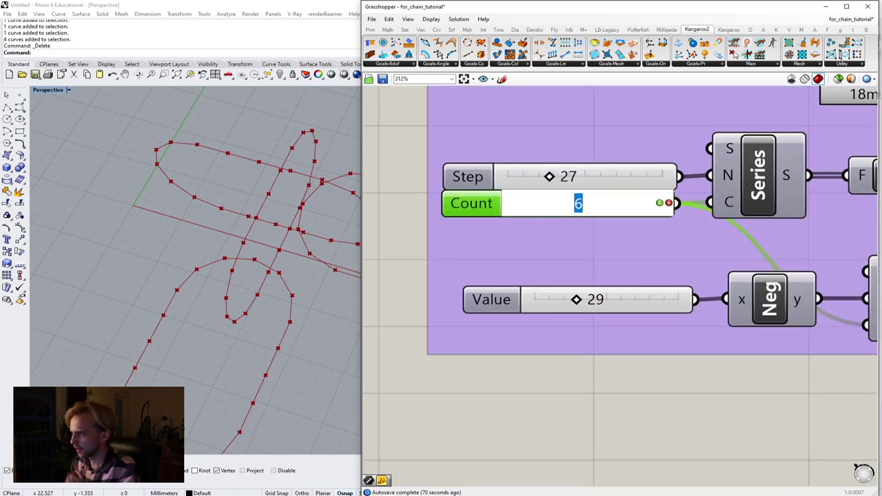
pyautogui.write('3')
pyautogui.press('Return')
pyautogui.scroll(-6, 627, 386)
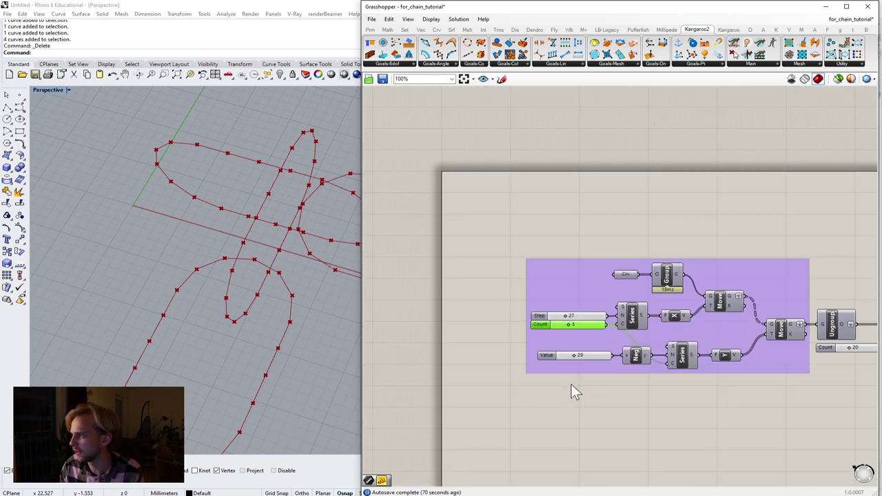
pyautogui.scroll(-5, 233, 276)
pyautogui.scroll(6, 239, 289)
pyautogui.keyDown('shift'); pyautogui.moveTo(241, 307); pyautogui.dragTo(190, 236, button='right'); pyautogui.keyUp('shift')
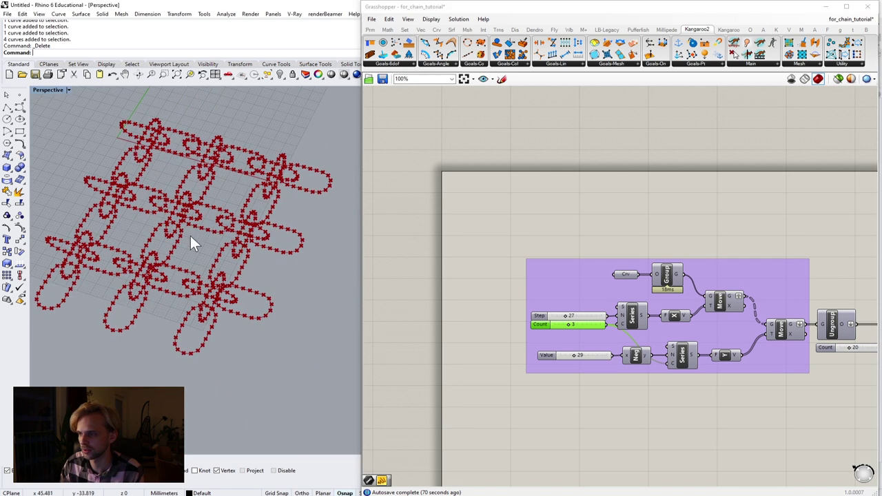
# Add an Explode curve component after BANG! and connect the {0;0} output to its C input
pyautogui.scroll(-7, 627, 298)
pyautogui.moveTo(749, 302); pyautogui.dragTo(634, 273, button='right')
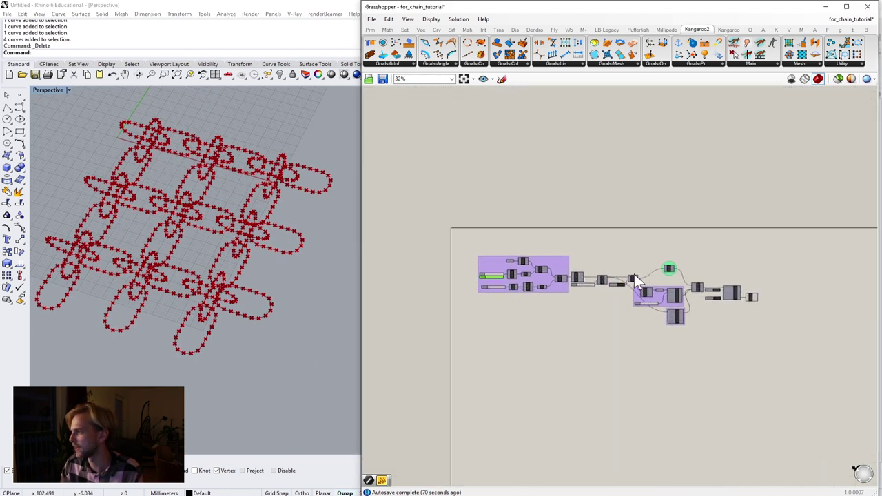
pyautogui.scroll(9, 711, 283)
pyautogui.moveTo(734, 314); pyautogui.dragTo(460, 259, button='right')
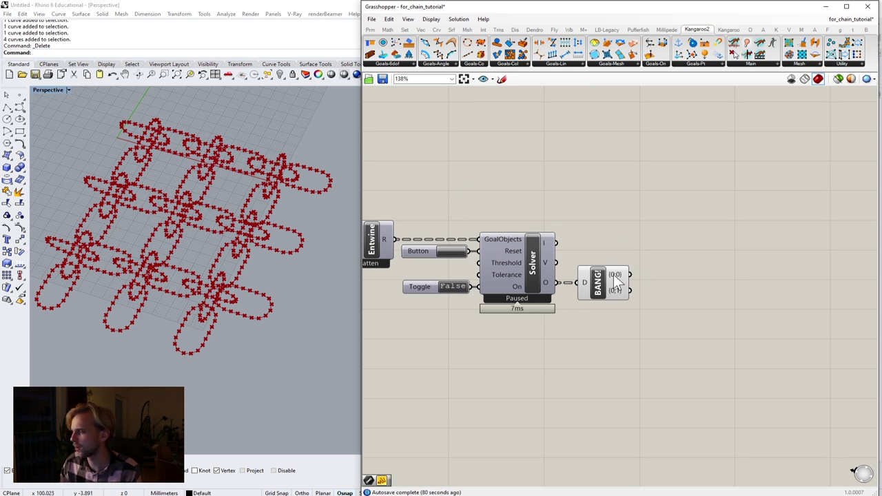
pyautogui.moveTo(617, 282)
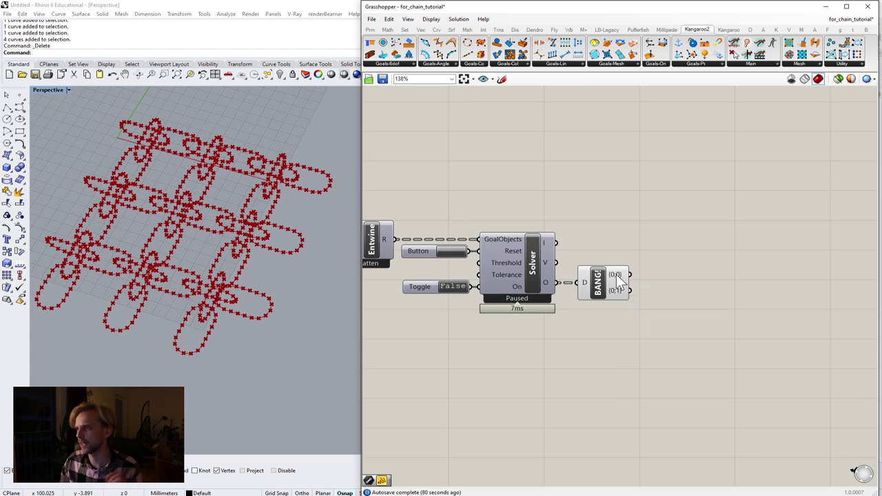
pyautogui.doubleClick(705, 282)
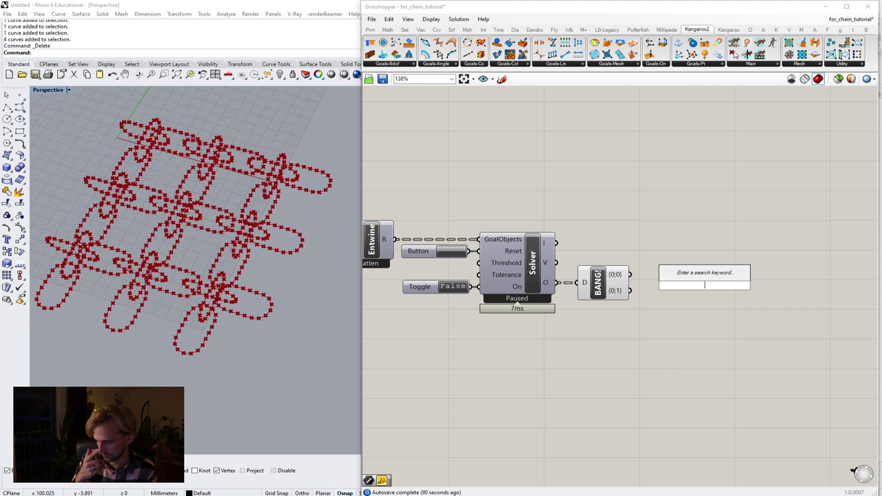
pyautogui.press('Escape')
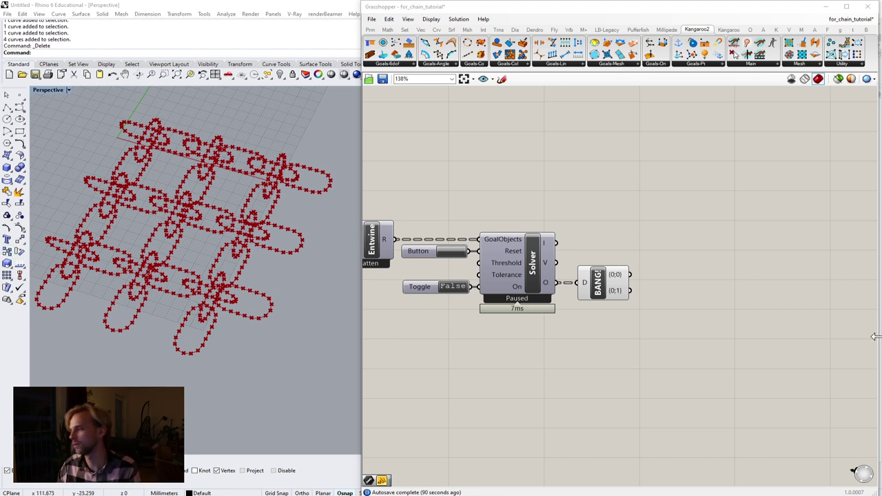
pyautogui.doubleClick(640, 363)
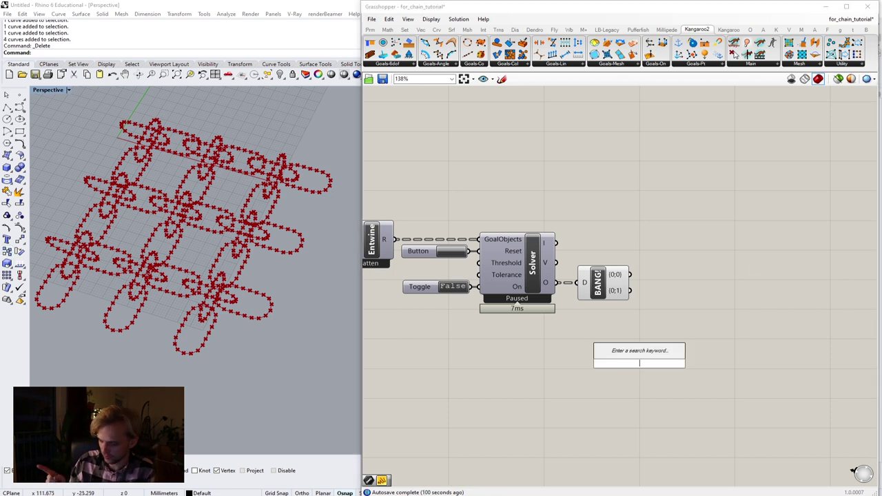
pyautogui.write('cu')
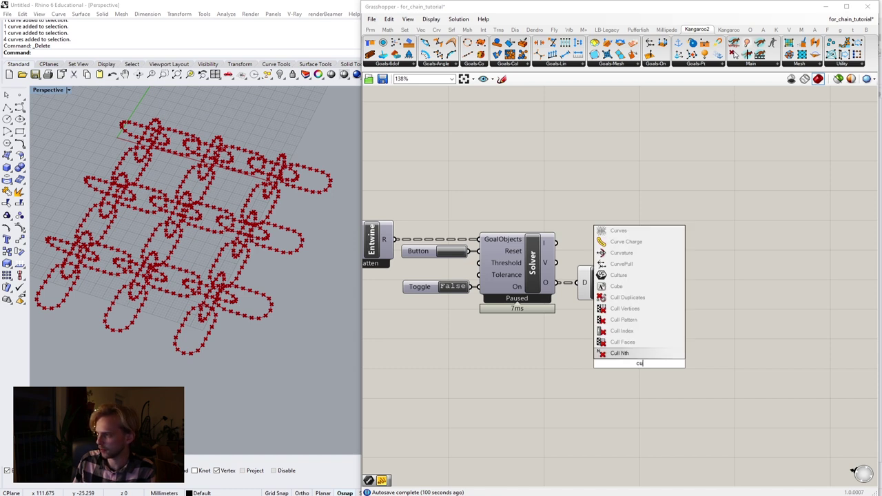
pyautogui.press('BackSpace')
pyautogui.press('BackSpace')
pyautogui.write('explode')
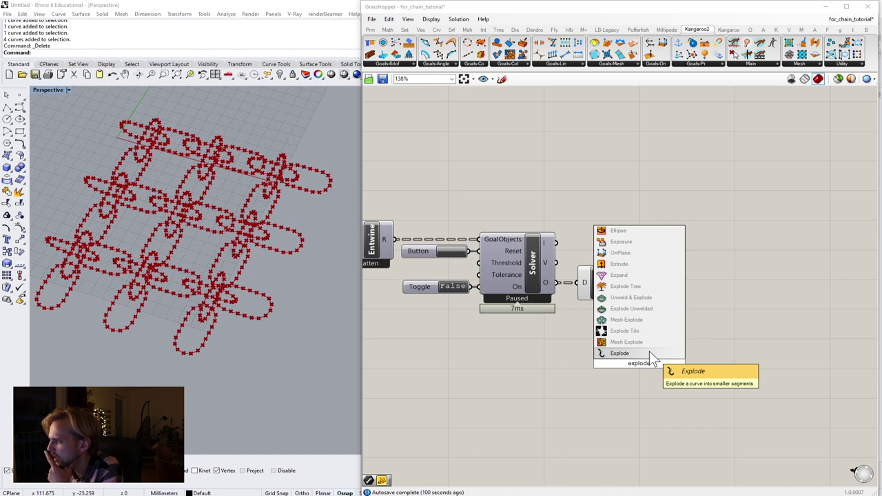
pyautogui.click(649, 353)
pyautogui.moveTo(629, 275); pyautogui.dragTo(686, 290)
pyautogui.scroll(5, 704, 283)
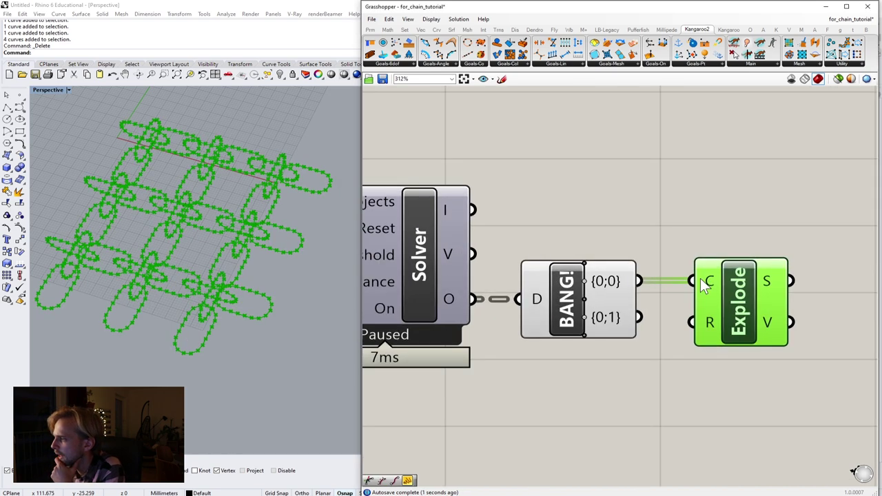
# Add an End Points component beside Explode, feed it the exploded segments, and inspect its points on the links
pyautogui.moveTo(648, 261); pyautogui.dragTo(598, 259, button='right')
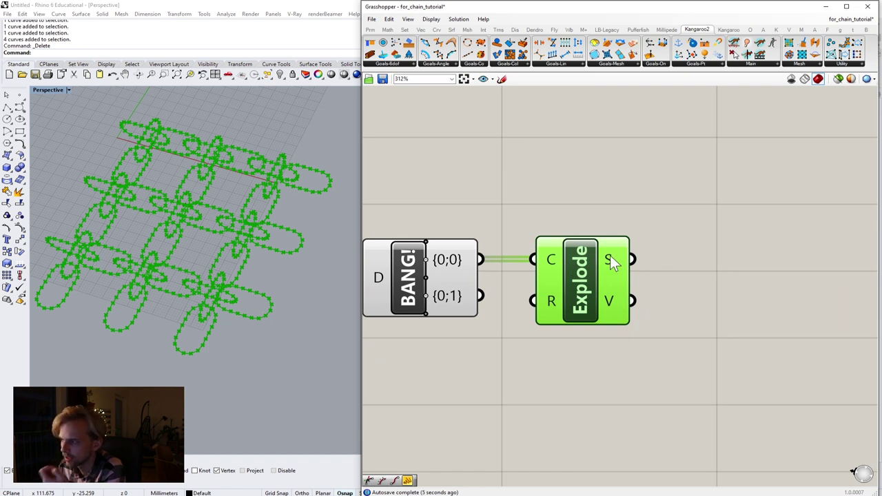
pyautogui.moveTo(610, 256)
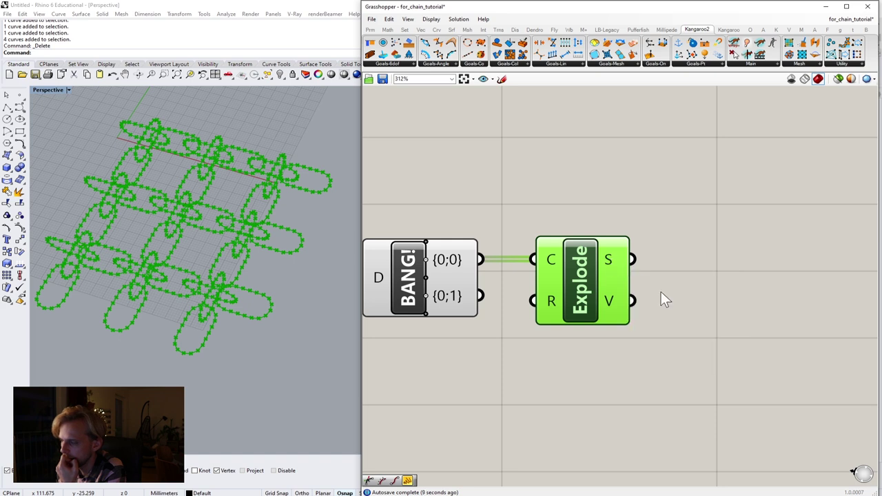
pyautogui.moveTo(660, 296); pyautogui.dragTo(541, 308, button='right')
pyautogui.doubleClick(648, 342)
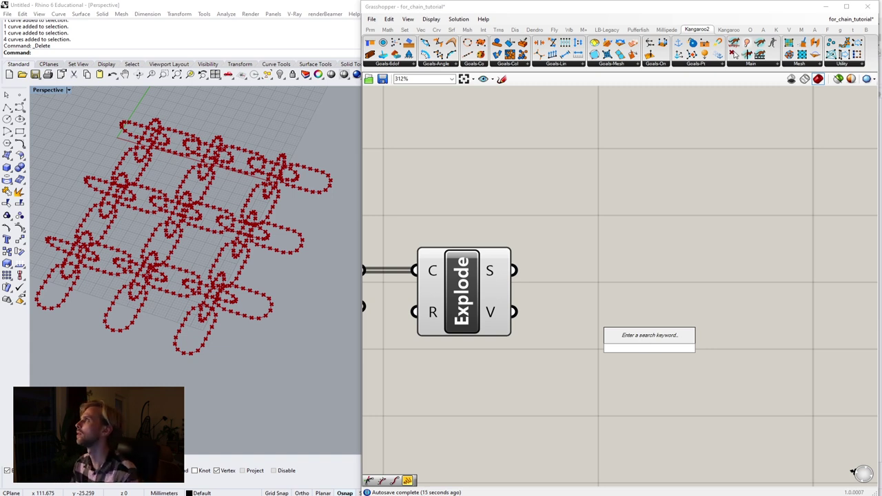
pyautogui.moveTo(496, 171); pyautogui.dragTo(515, 181, button='right')
pyautogui.moveTo(507, 290)
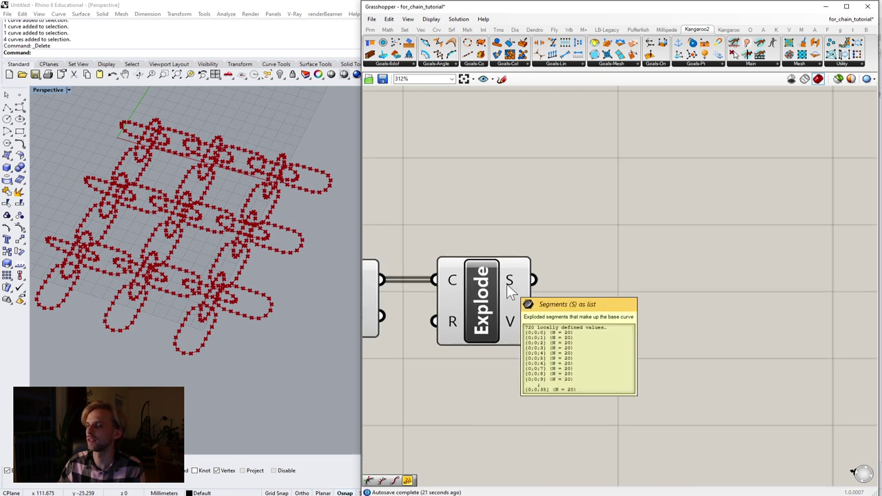
pyautogui.doubleClick(611, 355)
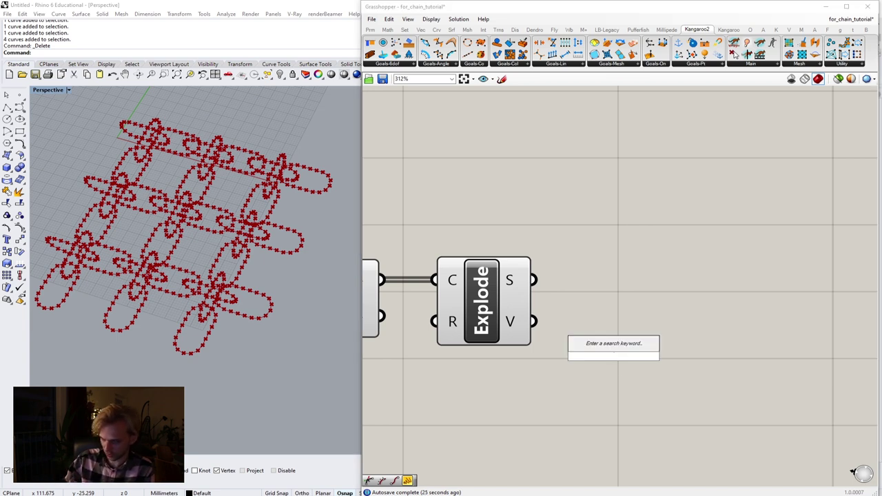
pyautogui.write('end')
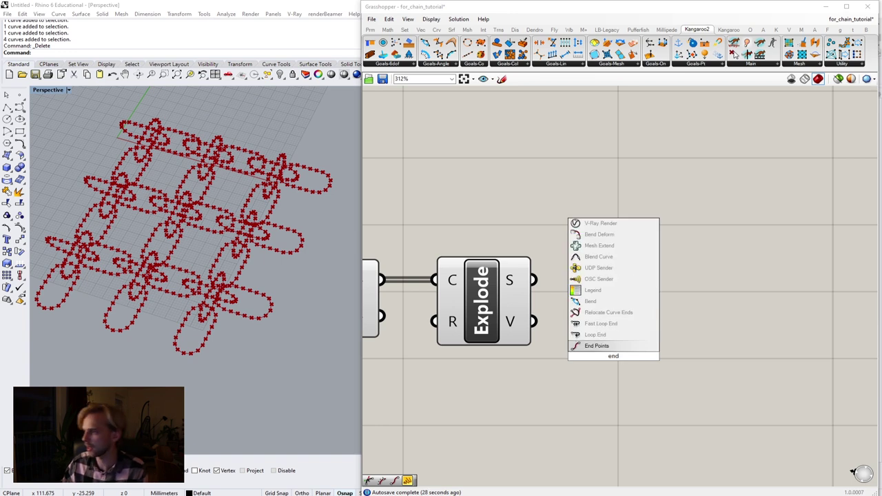
pyautogui.press('Return')
pyautogui.moveTo(533, 279); pyautogui.dragTo(566, 354)
pyautogui.moveTo(610, 370); pyautogui.dragTo(610, 295)
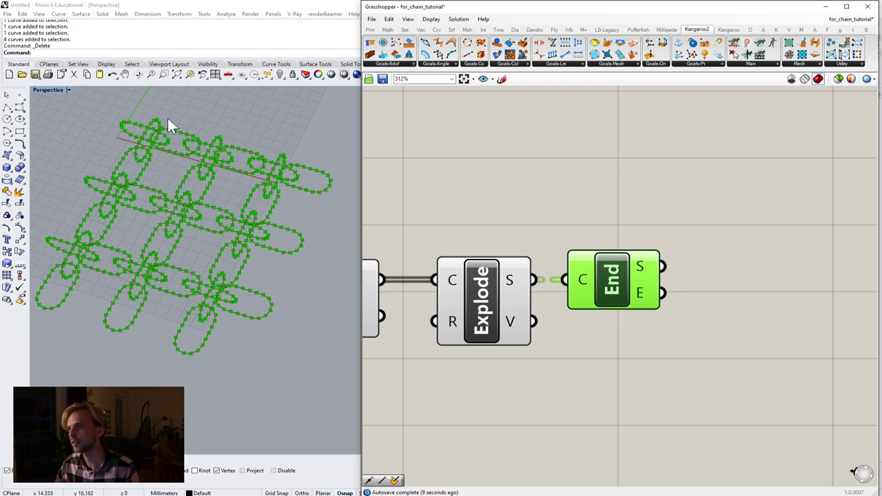
pyautogui.scroll(6, 170, 126)
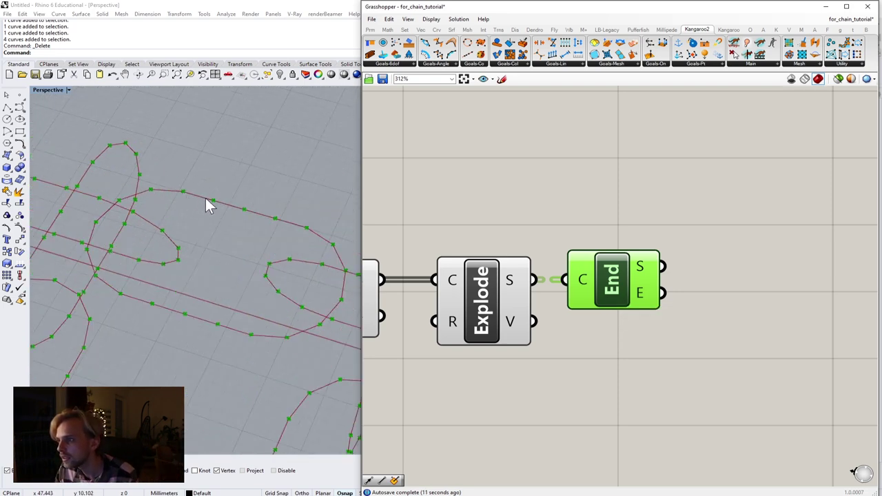
# Add an Interpolate curve component after End Points and connect the start points output S to its vertices input V
pyautogui.moveTo(674, 277); pyautogui.dragTo(574, 271, button='right')
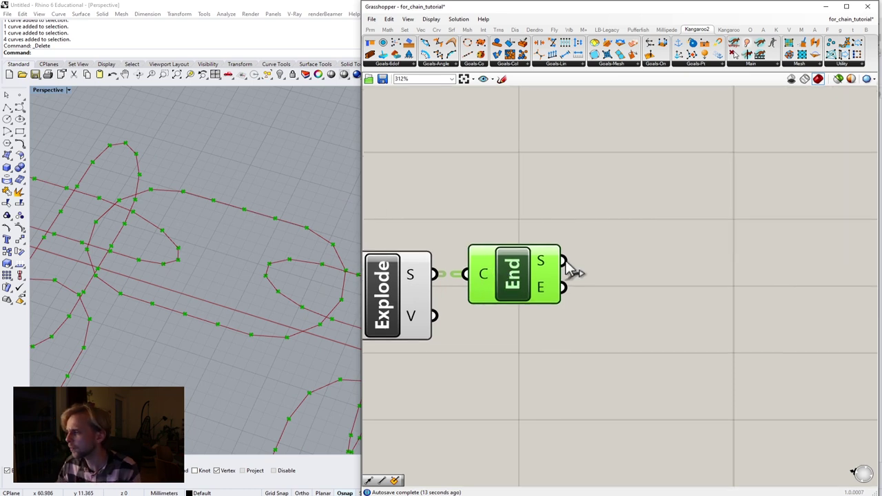
pyautogui.moveTo(540, 257)
pyautogui.doubleClick(652, 313)
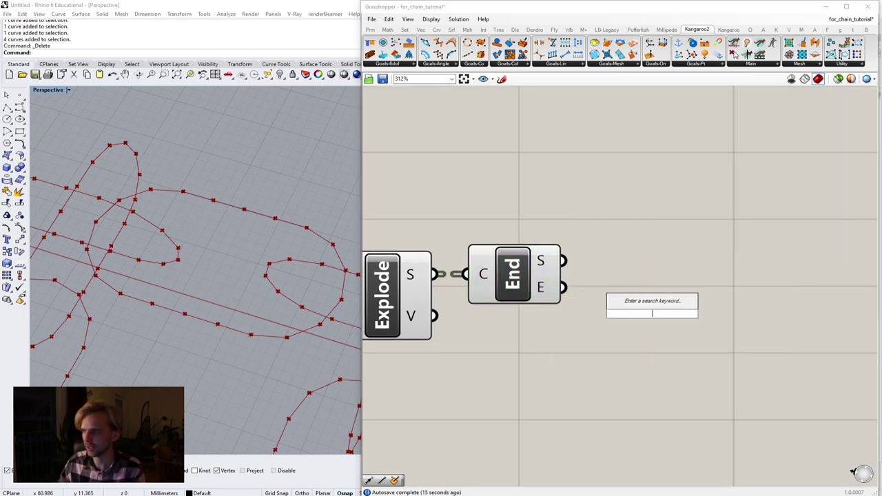
pyautogui.write('inte')
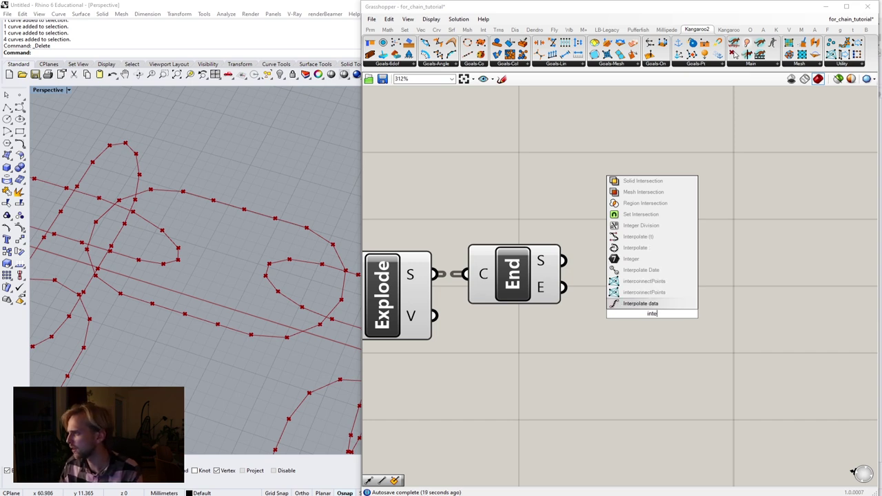
pyautogui.click(635, 248)
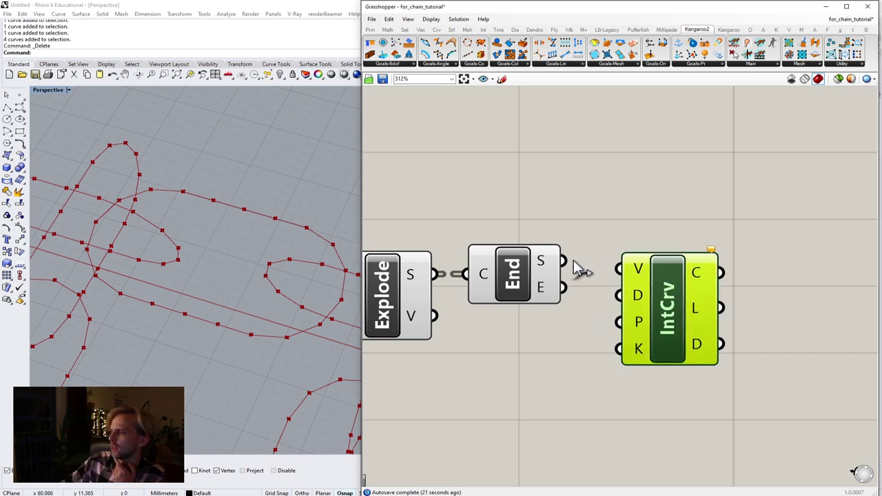
pyautogui.moveTo(578, 269); pyautogui.dragTo(620, 269)
pyautogui.click(549, 319)
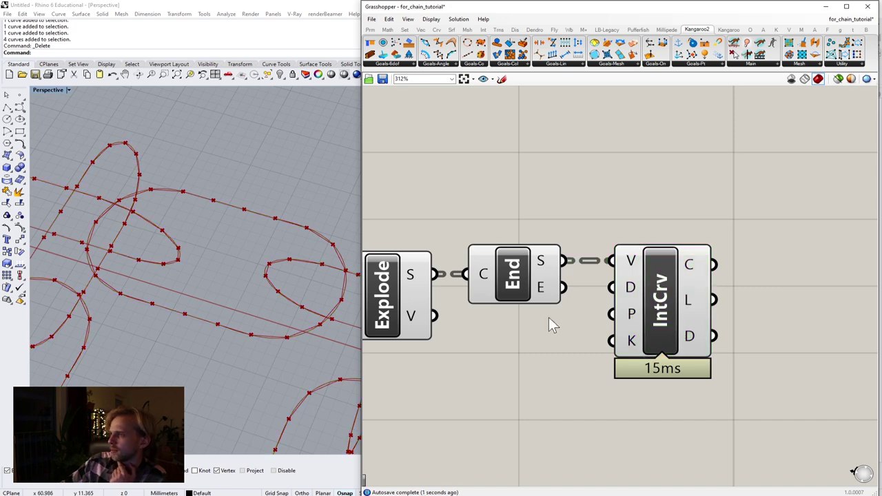
# Turn off the preview of the Solver, BANG!, Explode and End Points components
pyautogui.moveTo(549, 317); pyautogui.dragTo(642, 315, button='right')
pyautogui.scroll(-4, 642, 314)
pyautogui.moveTo(642, 360); pyautogui.dragTo(441, 247)
pyautogui.middleClick(571, 239)
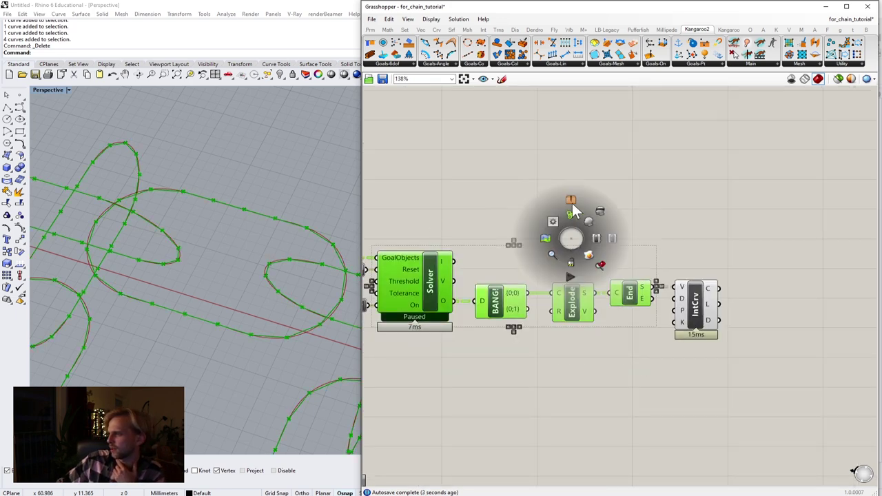
pyautogui.click(572, 202)
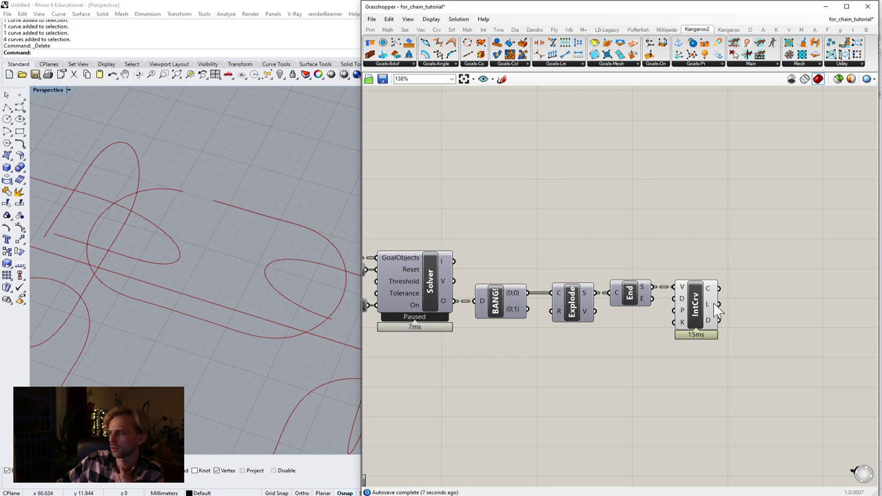
# Add a Boolean Toggle, connect it to the Periodic input P of IntCrv, and set it to True
pyautogui.scroll(4, 697, 309)
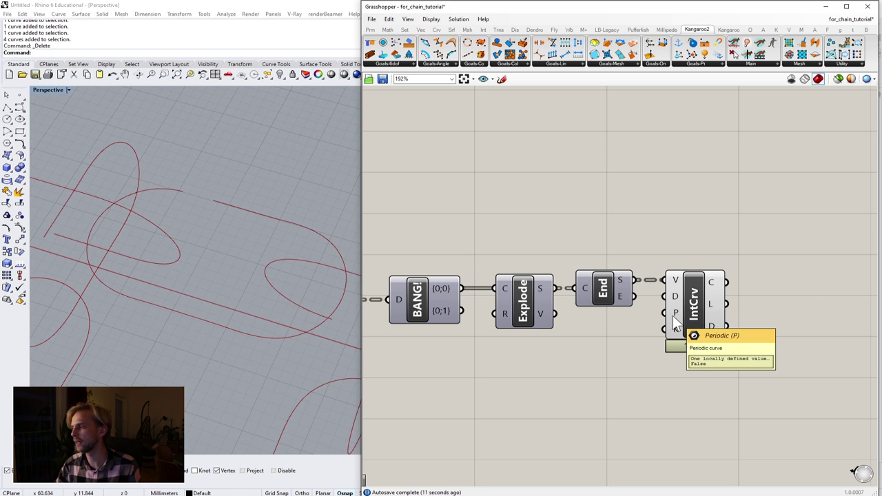
pyautogui.doubleClick(652, 397)
pyautogui.write('togg')
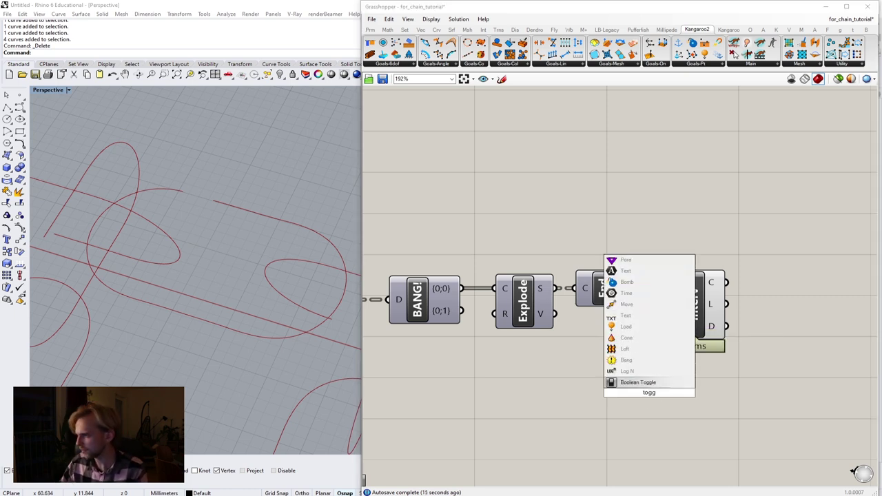
pyautogui.press('Return')
pyautogui.moveTo(697, 392); pyautogui.dragTo(665, 312)
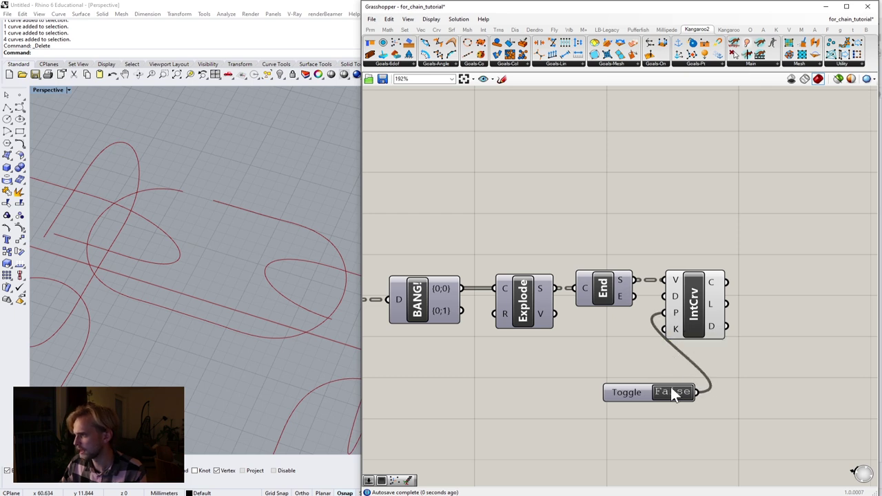
pyautogui.doubleClick(671, 388)
# Check the closed link curves across the whole mesh in Rhino and place the toggle beneath the End Points component
pyautogui.moveTo(636, 394); pyautogui.dragTo(640, 370)
pyautogui.scroll(-14, 170, 211)
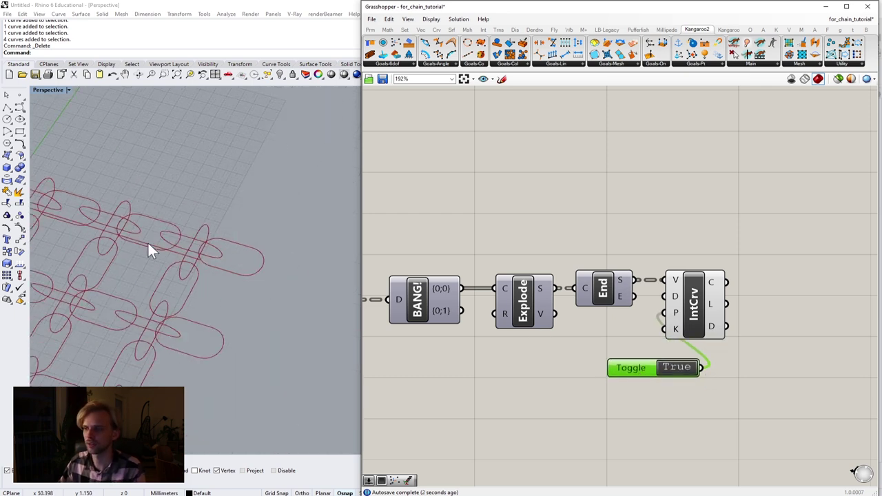
pyautogui.keyDown('shift'); pyautogui.moveTo(167, 282); pyautogui.dragTo(277, 251, button='right'); pyautogui.keyUp('shift')
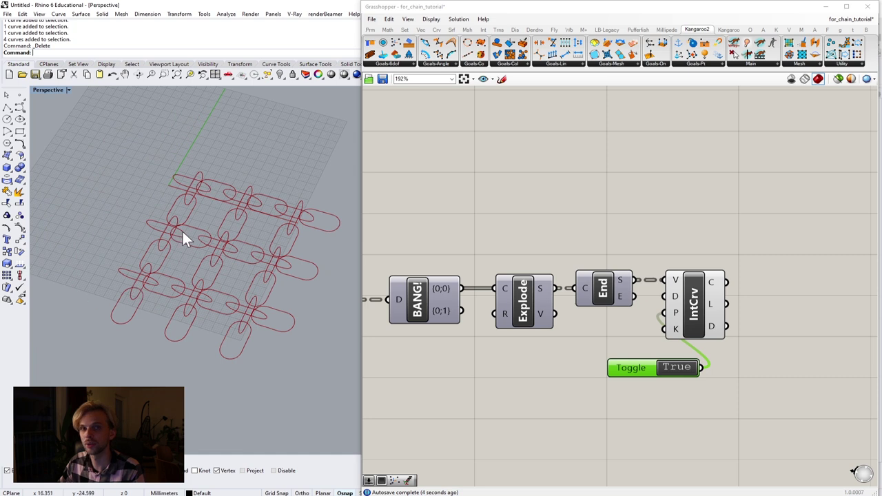
pyautogui.moveTo(756, 272); pyautogui.dragTo(723, 251, button='right')
pyautogui.moveTo(587, 347); pyautogui.dragTo(533, 336)
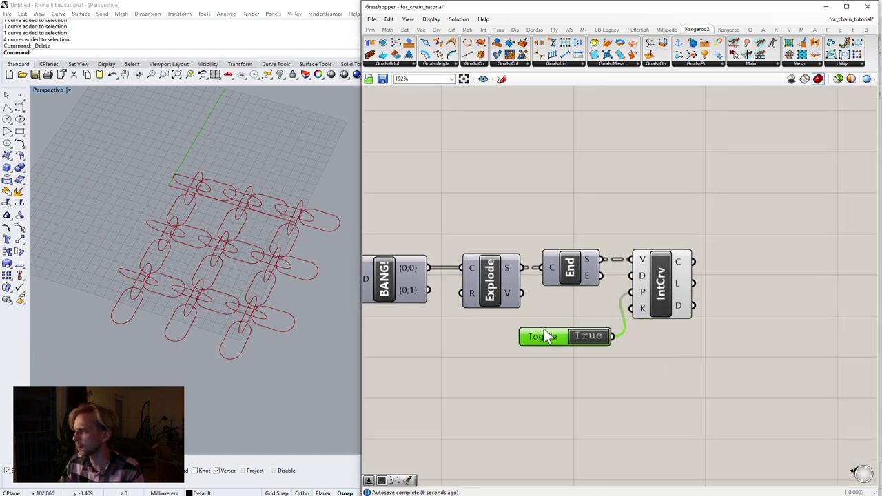
pyautogui.click(534, 316)
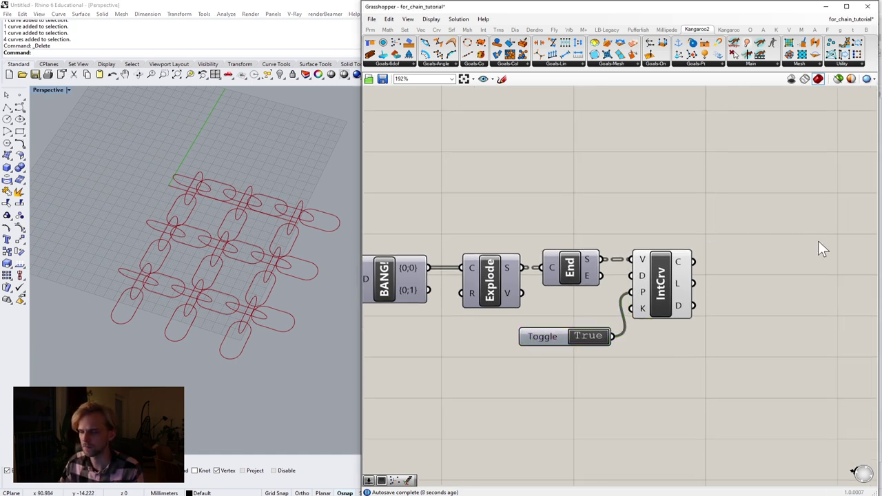
# Add the Parameter Pipe Mesh component after IntCrv and locate which plug-in it belongs to
pyautogui.moveTo(790, 259); pyautogui.dragTo(734, 259, button='right')
pyautogui.doubleClick(733, 259)
pyautogui.write('mes')
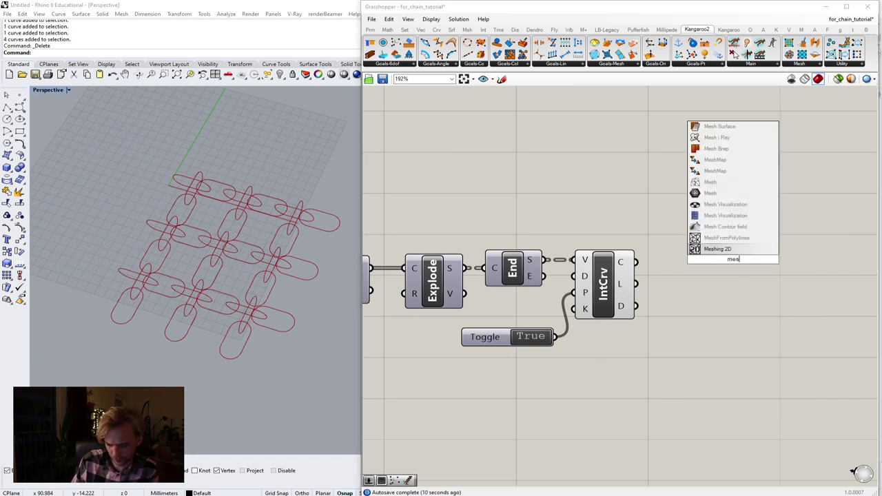
pyautogui.write('h pipe')
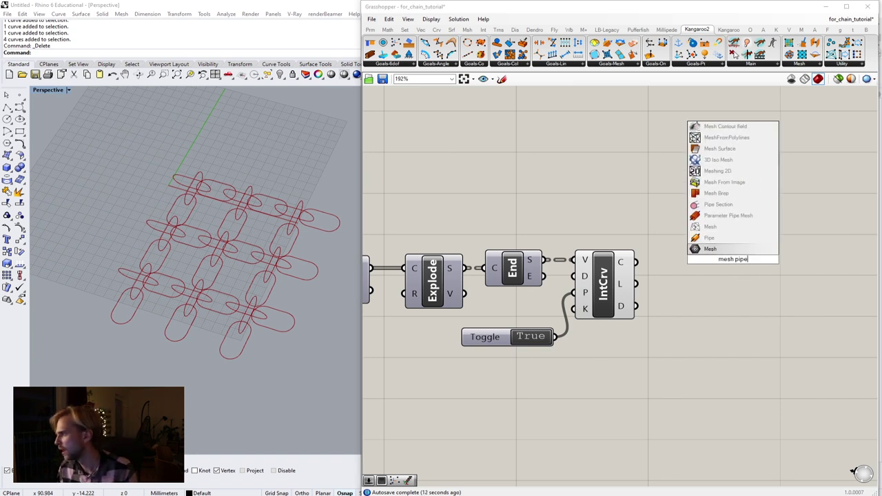
pyautogui.click(741, 214)
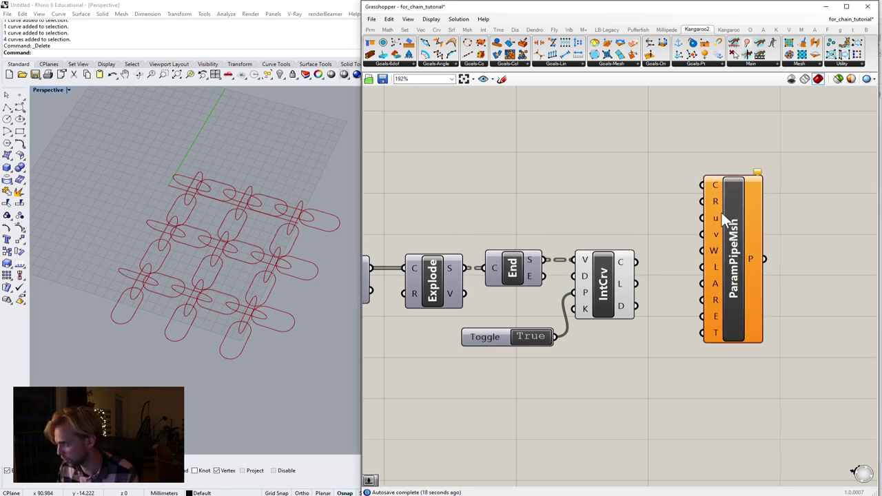
pyautogui.click(739, 231)
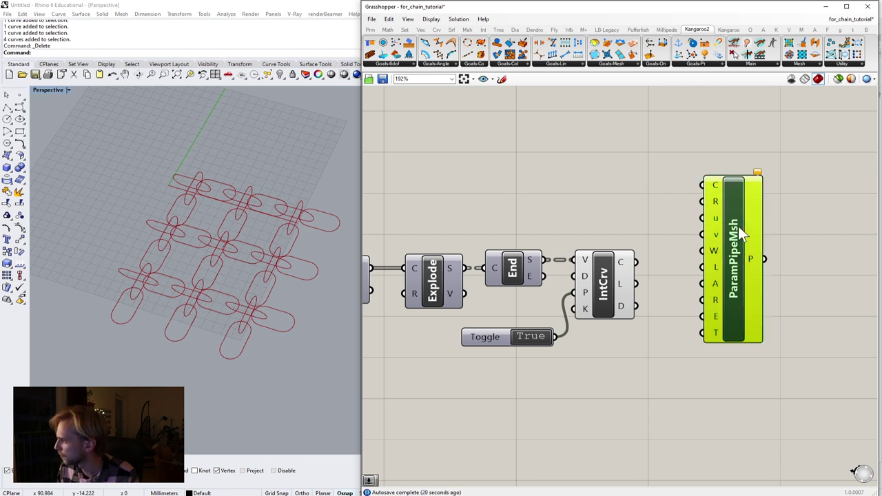
pyautogui.keyDown('ctrl'); pyautogui.keyDown('alt'); pyautogui.click(741, 235); pyautogui.keyUp('alt'); pyautogui.keyUp('ctrl')
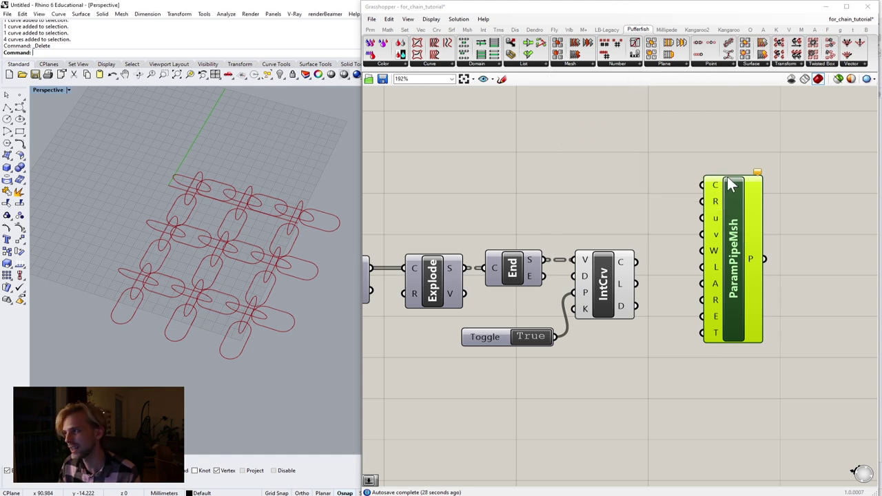
pyautogui.moveTo(732, 181); pyautogui.dragTo(760, 164)
pyautogui.click(678, 200)
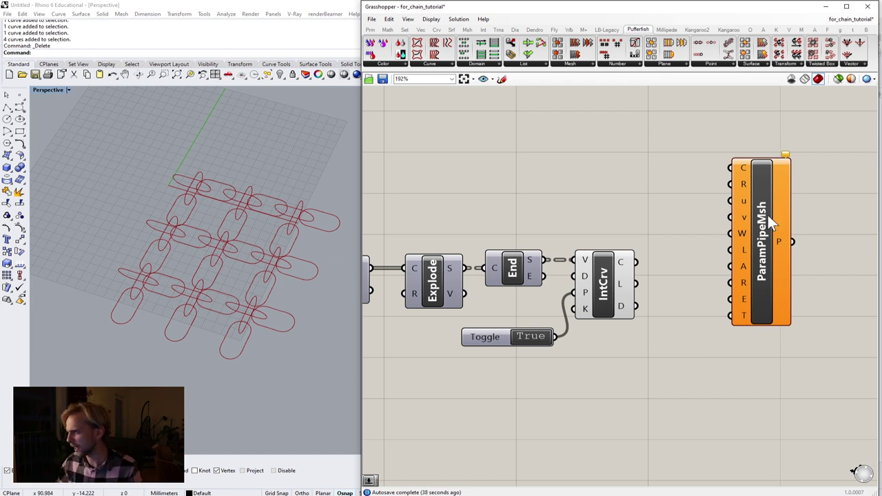
# Connect the curve output C of IntCrv to the C input of ParamPipeMsh and inspect the piped links
pyautogui.click(763, 221)
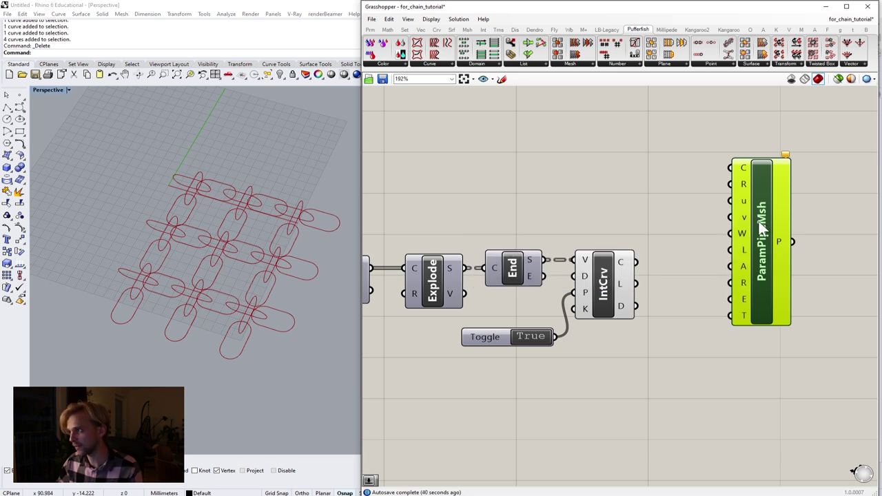
pyautogui.moveTo(758, 259); pyautogui.dragTo(745, 217)
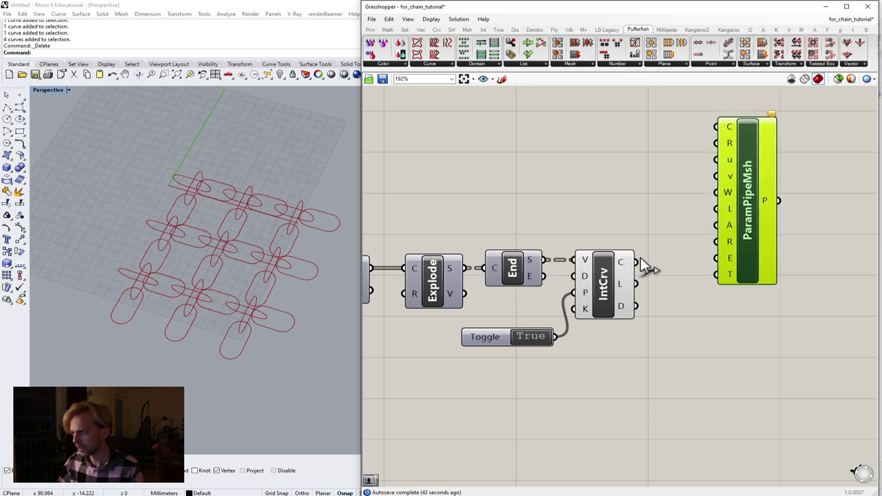
pyautogui.moveTo(637, 262); pyautogui.dragTo(718, 127)
pyautogui.click(725, 368)
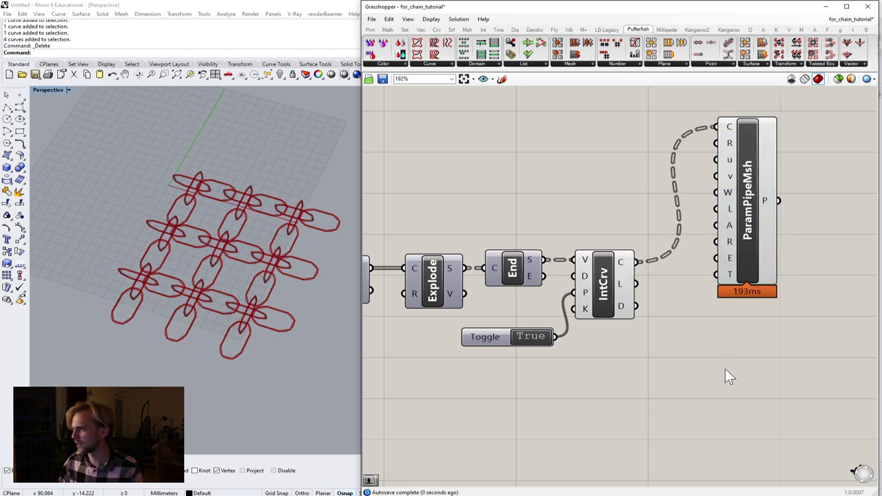
pyautogui.moveTo(725, 369); pyautogui.dragTo(680, 384, button='right')
pyautogui.click(701, 178)
pyautogui.scroll(1, 701, 177)
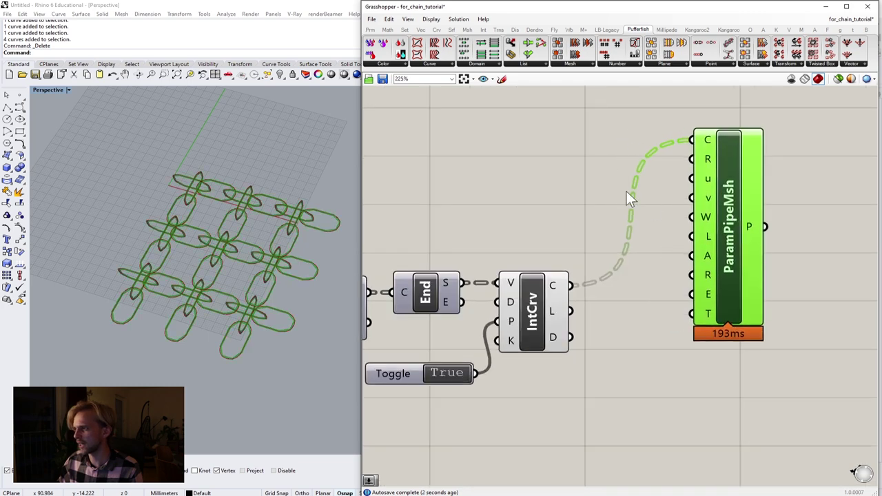
pyautogui.scroll(-1, 618, 171)
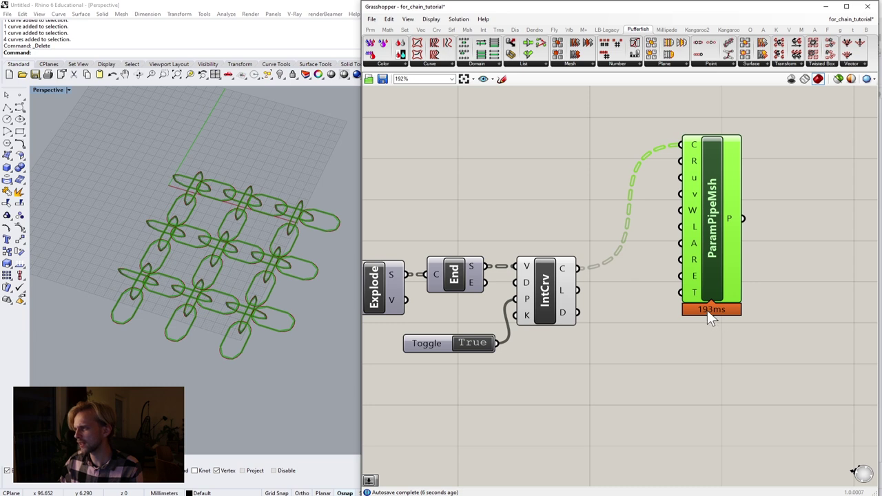
# Try a standard Pipe component on the interpolated curves as a comparison, and delete it again
pyautogui.doubleClick(678, 374)
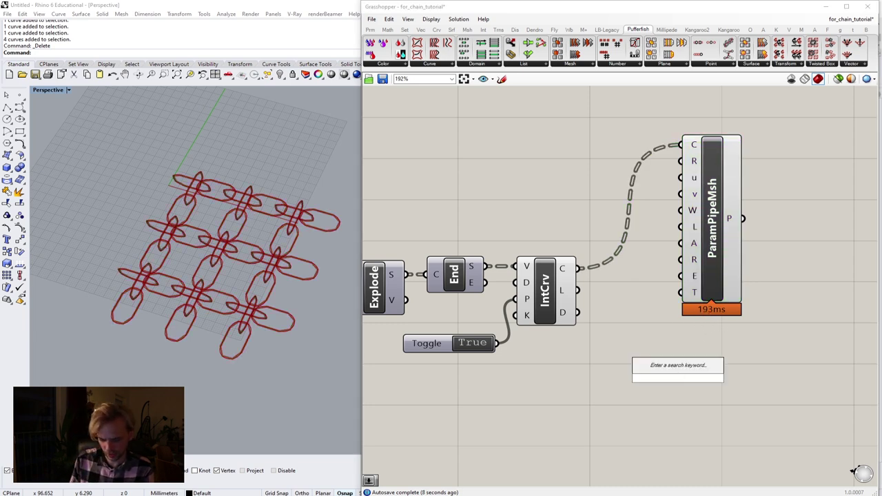
pyautogui.write('pip')
pyautogui.click(656, 357)
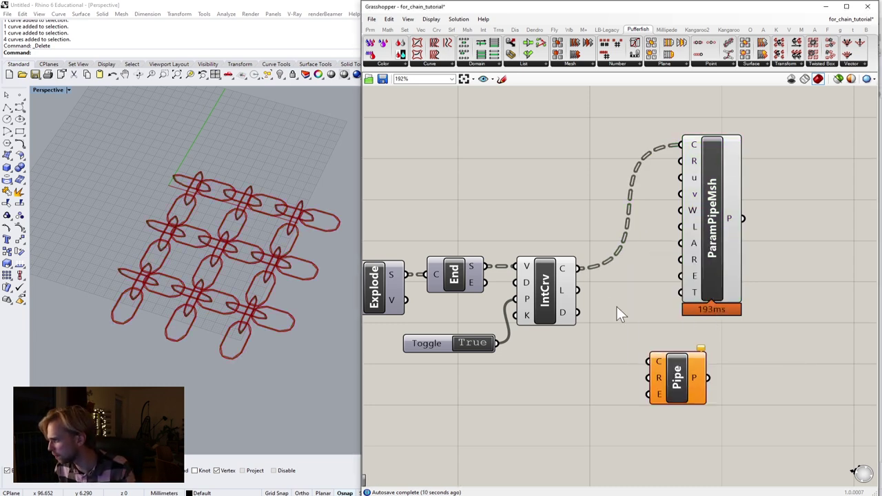
pyautogui.moveTo(580, 269); pyautogui.dragTo(650, 361)
pyautogui.hotkey('ctrl', 'z')
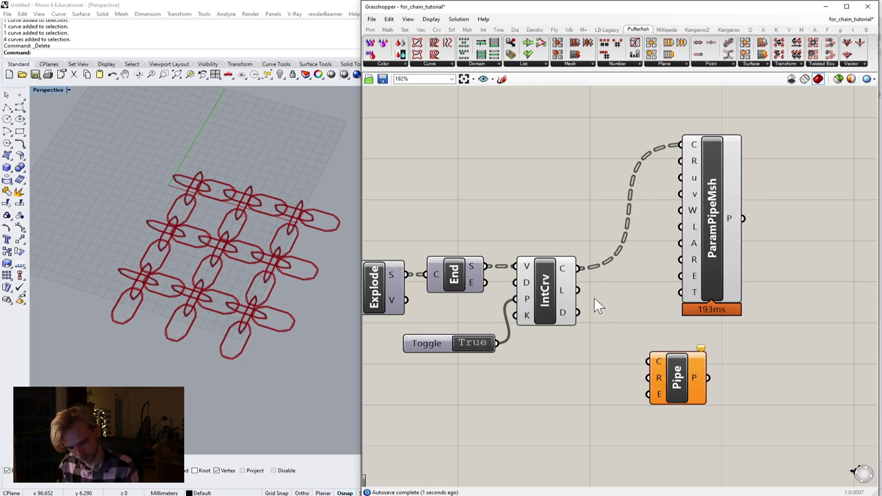
pyautogui.moveTo(578, 272); pyautogui.dragTo(650, 361)
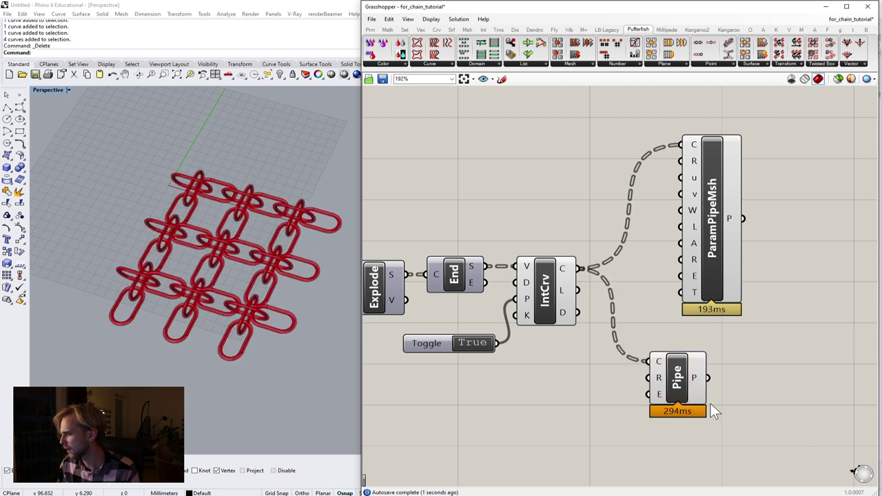
pyautogui.moveTo(711, 403); pyautogui.dragTo(714, 381)
pyautogui.press('Delete')
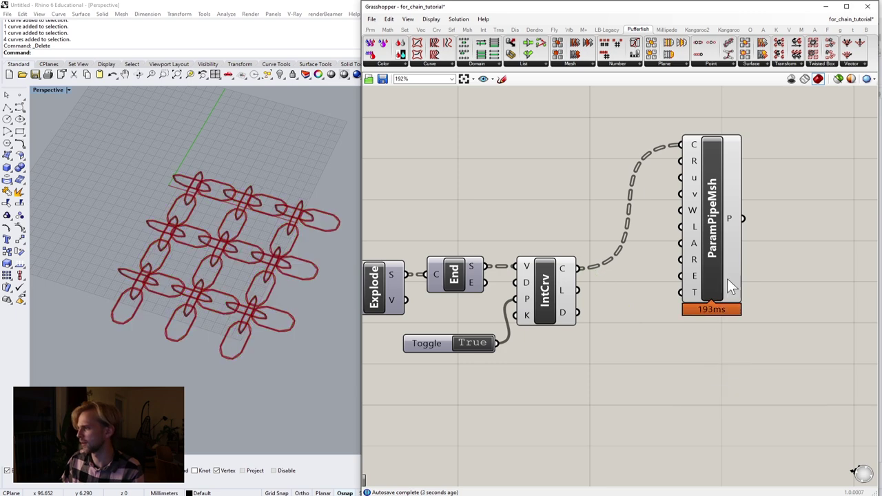
# Place ParamPipeMsh level with the IntCrv curve output, leaving a wider gap between them, and inspect the coarse pipe meshes up close
pyautogui.moveTo(728, 277); pyautogui.dragTo(749, 394)
pyautogui.click(594, 188)
pyautogui.scroll(6, 278, 175)
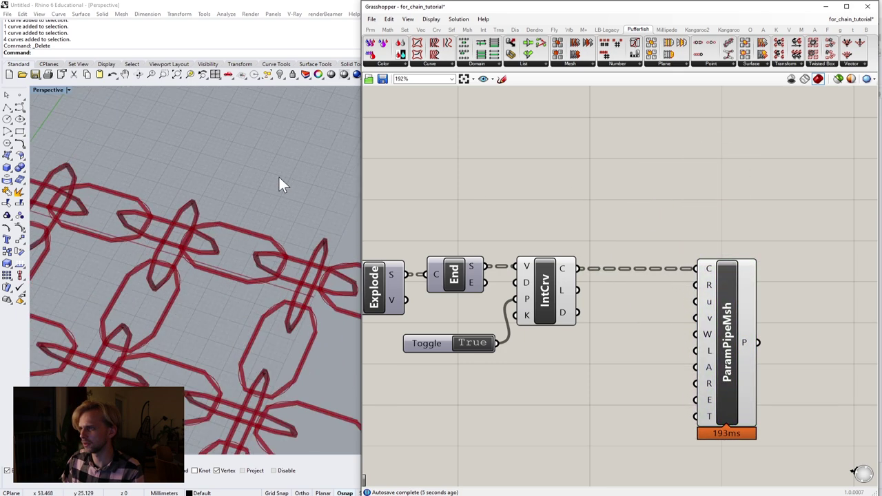
pyautogui.moveTo(217, 245); pyautogui.dragTo(222, 237, button='right')
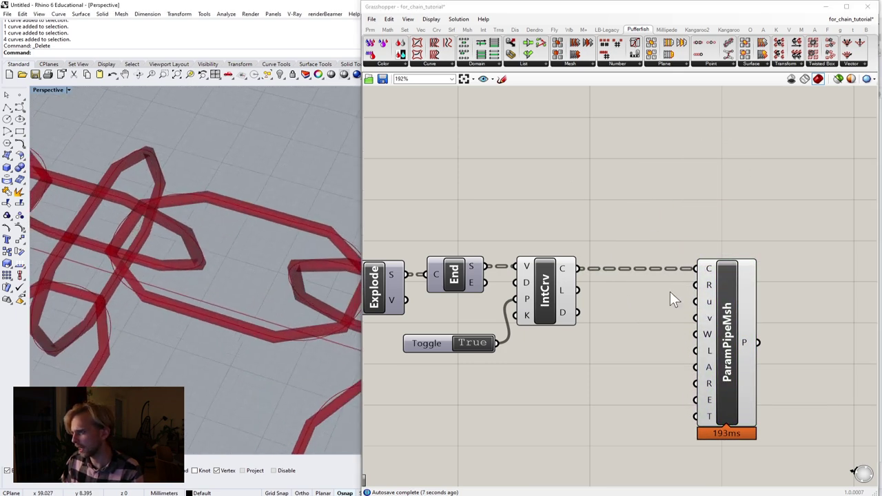
pyautogui.moveTo(683, 287); pyautogui.dragTo(591, 249, button='right')
pyautogui.scroll(2, 591, 250)
pyautogui.click(660, 265)
pyautogui.moveTo(661, 274); pyautogui.dragTo(697, 273)
pyautogui.click(539, 274)
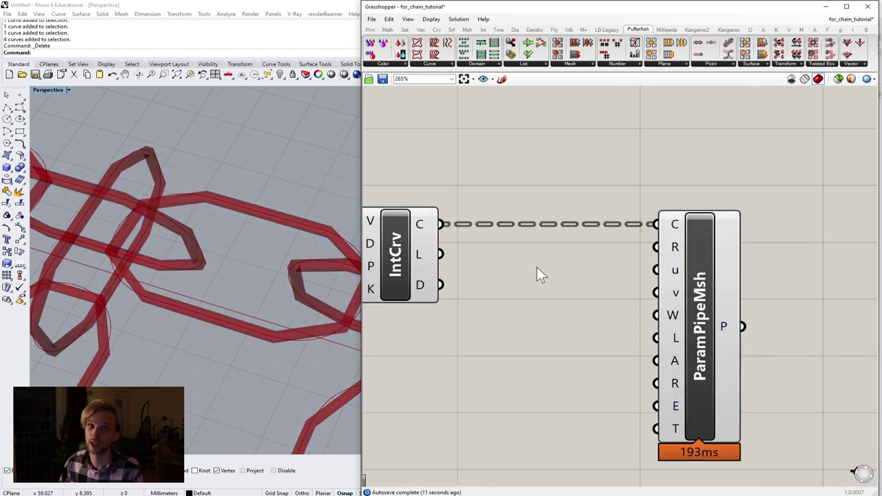
# Examine the Radius input R of the ParamPipeMsh component and its default value
pyautogui.scroll(-2, 536, 270)
pyautogui.scroll(2, 610, 239)
pyautogui.moveTo(601, 252)
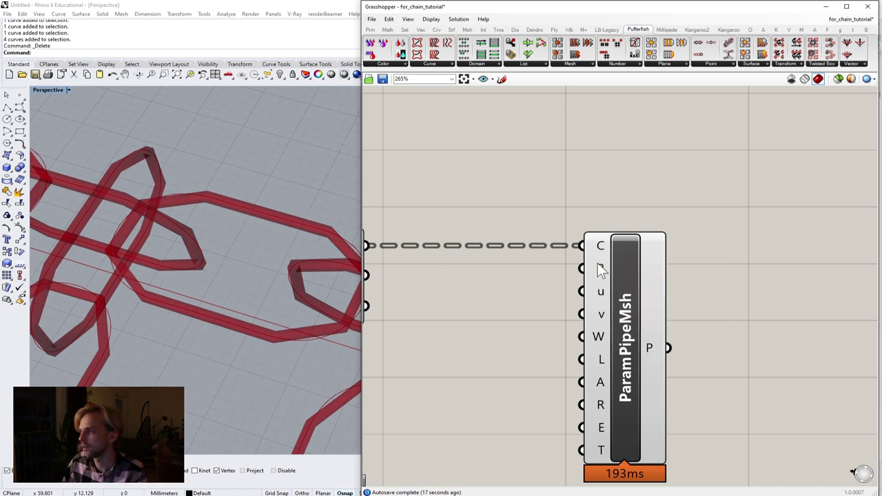
pyautogui.moveTo(598, 270)
pyautogui.scroll(-8, 594, 269)
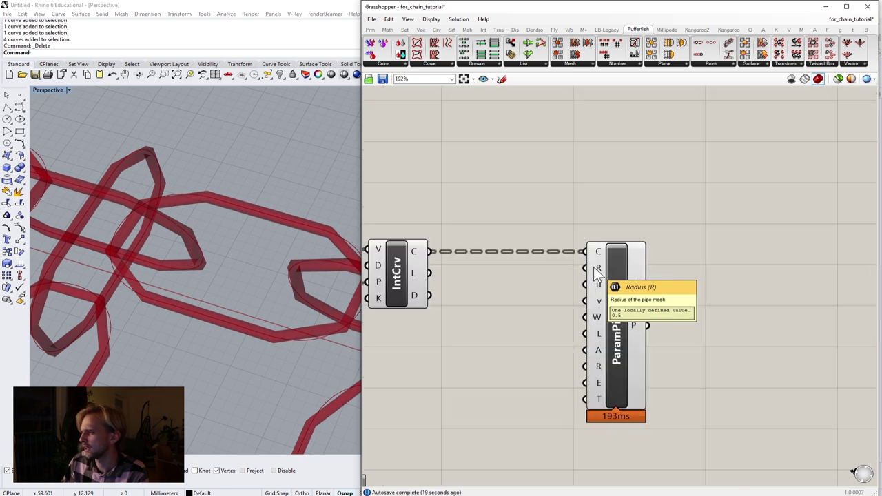
# Connect the collider's Radii slider to the R input of ParamPipeMsh and inspect the piped links
pyautogui.moveTo(489, 281); pyautogui.dragTo(707, 269, button='right')
pyautogui.moveTo(433, 270); pyautogui.dragTo(515, 268, button='right')
pyautogui.scroll(1, 516, 268)
pyautogui.scroll(3, 515, 269)
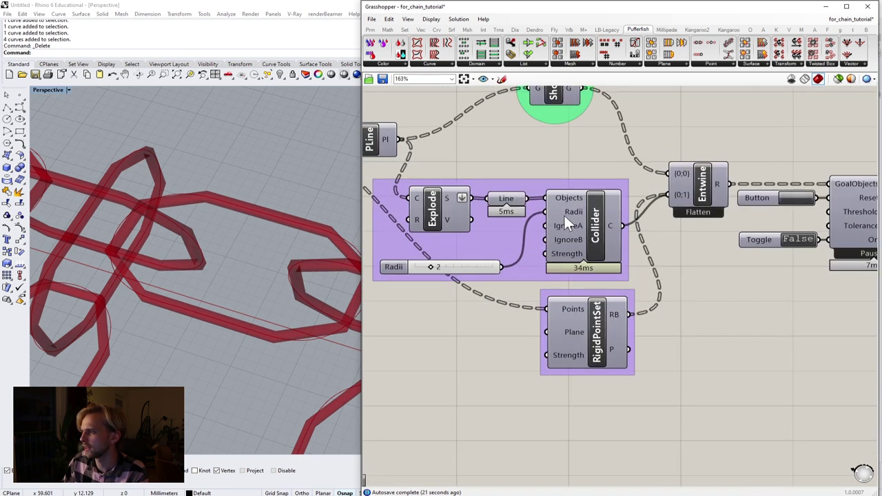
pyautogui.moveTo(567, 211)
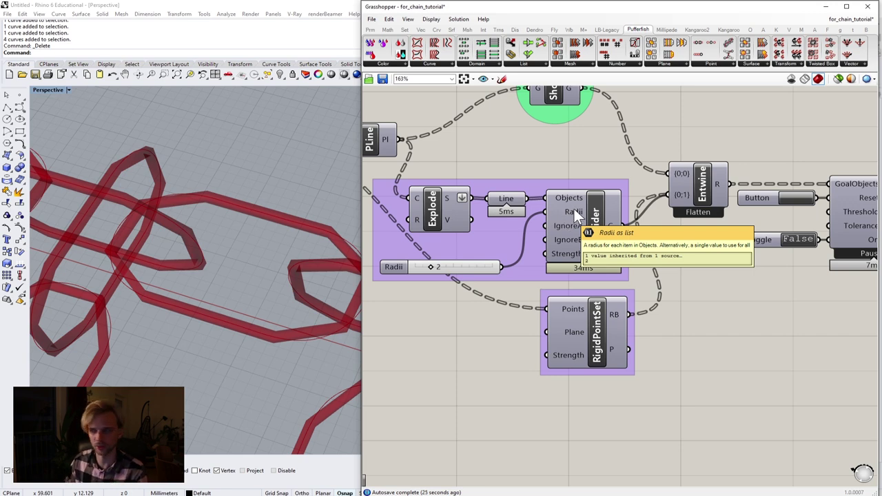
pyautogui.scroll(-5, 548, 245)
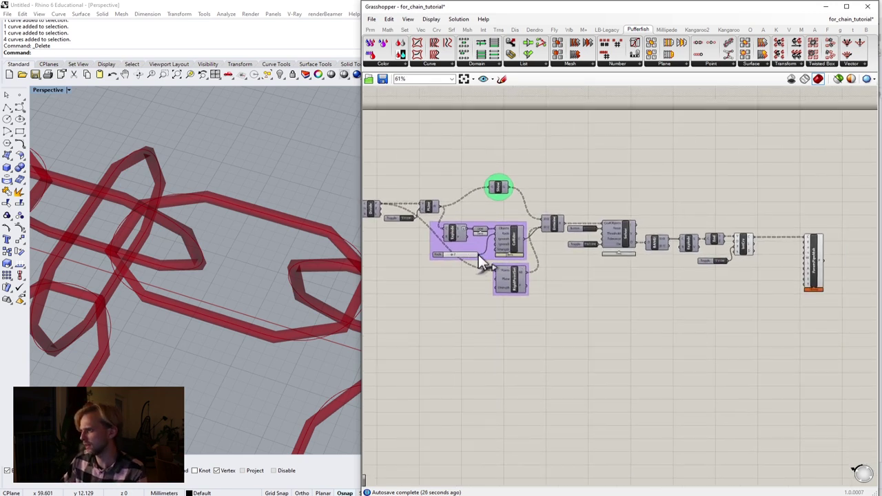
pyautogui.moveTo(478, 255); pyautogui.dragTo(810, 243)
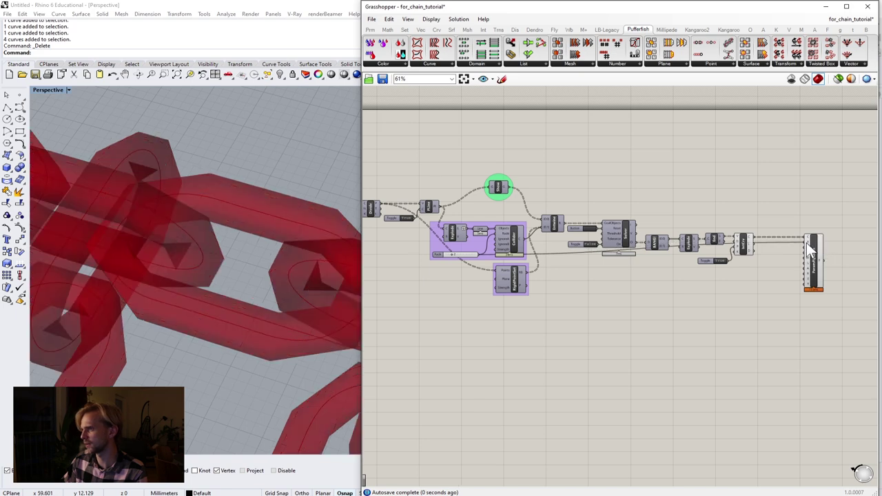
pyautogui.scroll(-8, 222, 265)
pyautogui.moveTo(222, 264); pyautogui.dragTo(153, 214, button='right')
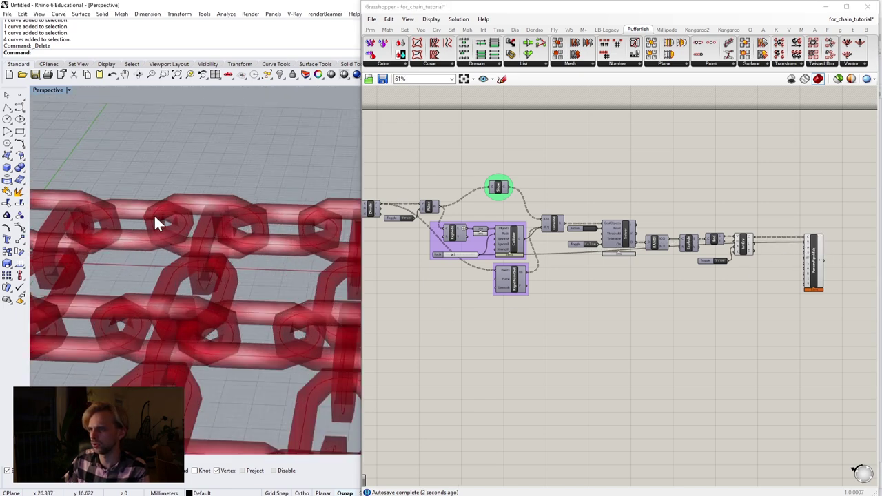
pyautogui.scroll(6, 166, 214)
pyautogui.scroll(-5, 175, 224)
pyautogui.moveTo(207, 240); pyautogui.dragTo(223, 187, button='right')
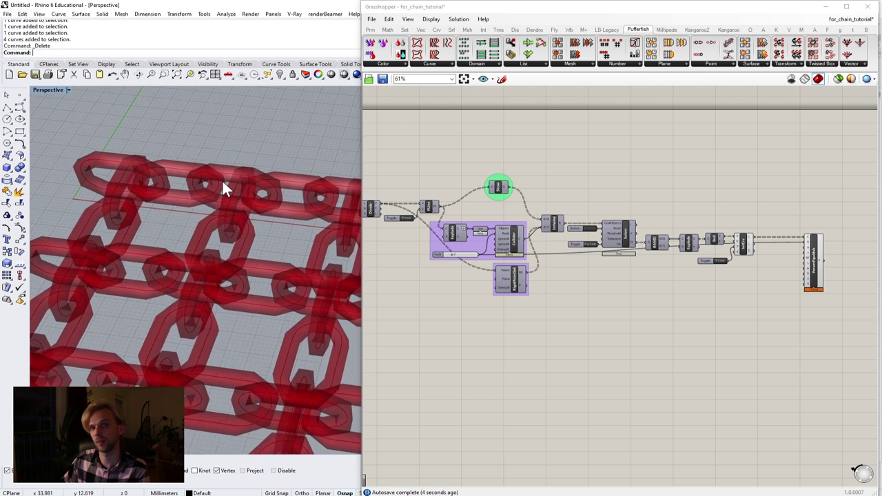
# Examine the Parameters U input of ParamPipeMsh, and delete the component
pyautogui.moveTo(754, 266); pyautogui.dragTo(603, 257, button='right')
pyautogui.scroll(7, 657, 241)
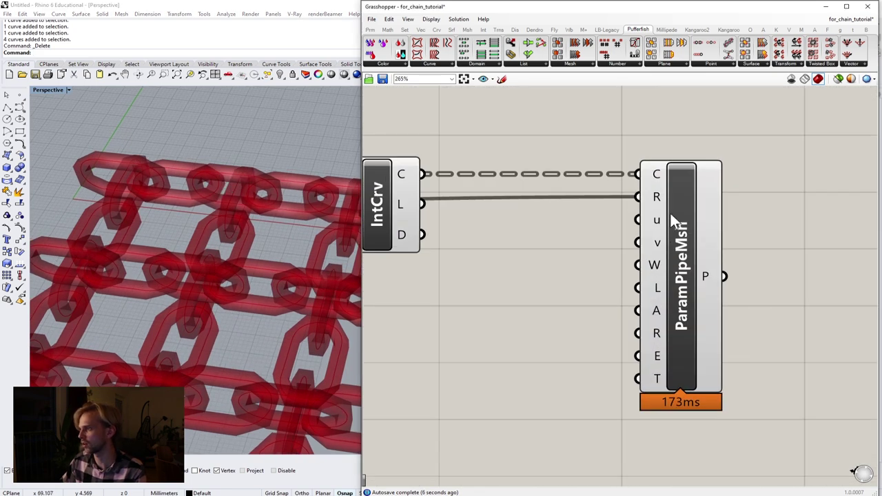
pyautogui.moveTo(659, 226)
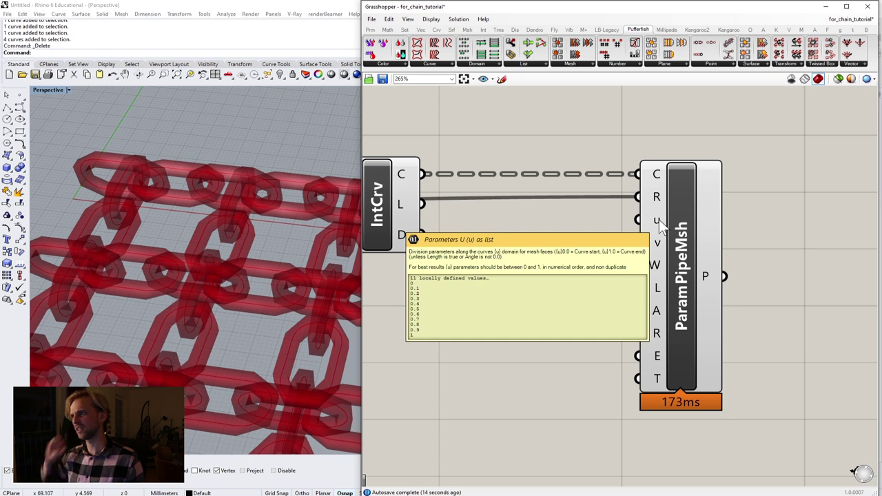
pyautogui.click(692, 272)
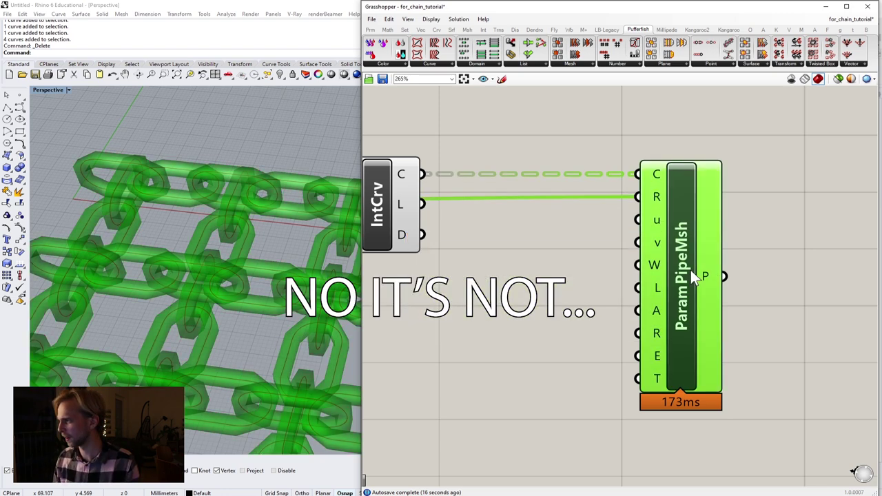
pyautogui.press('Delete')
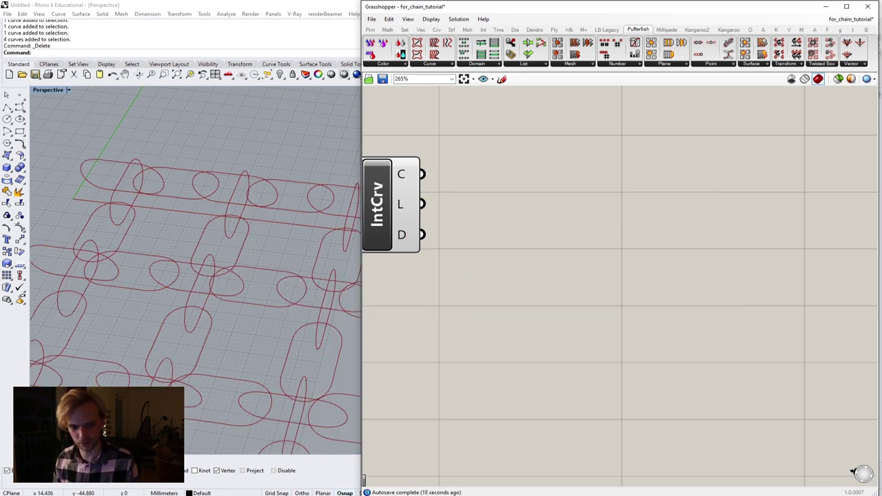
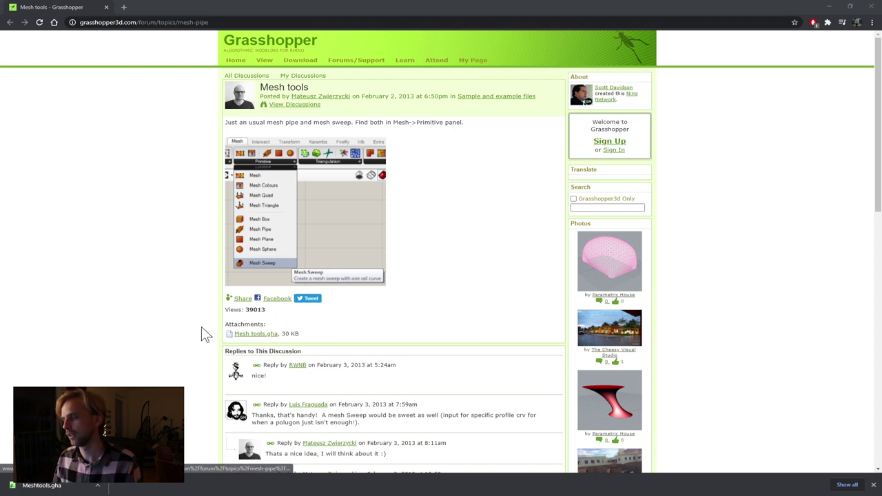
# Switch to the Downloads folder, unblock the Meshtools file in its properties, and load it into Grasshopper
pyautogui.hotkey('alt', 'Tab')
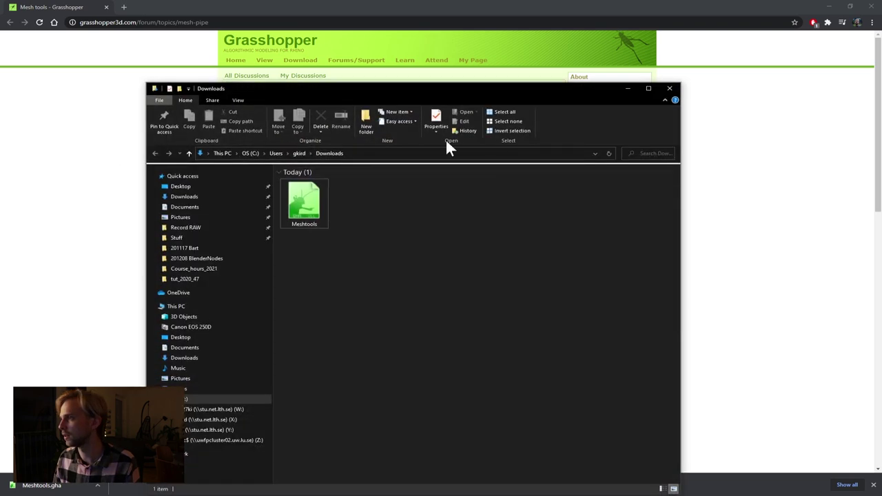
pyautogui.rightClick(309, 202)
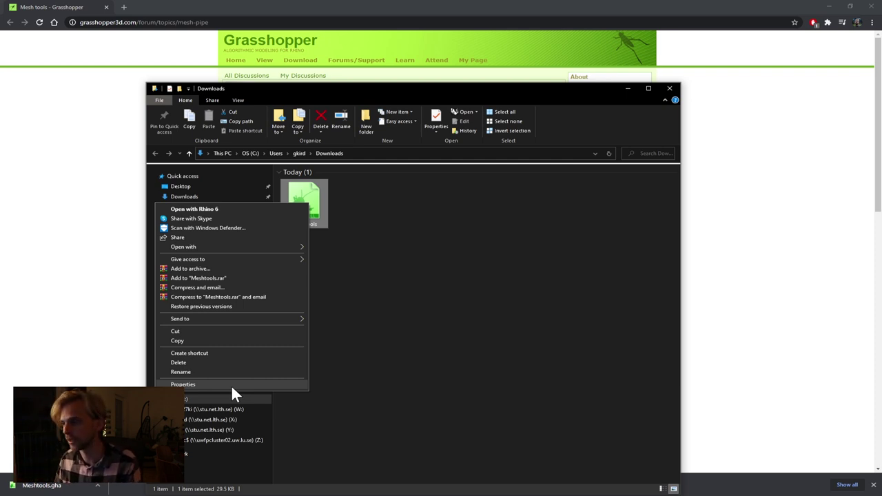
pyautogui.click(231, 384)
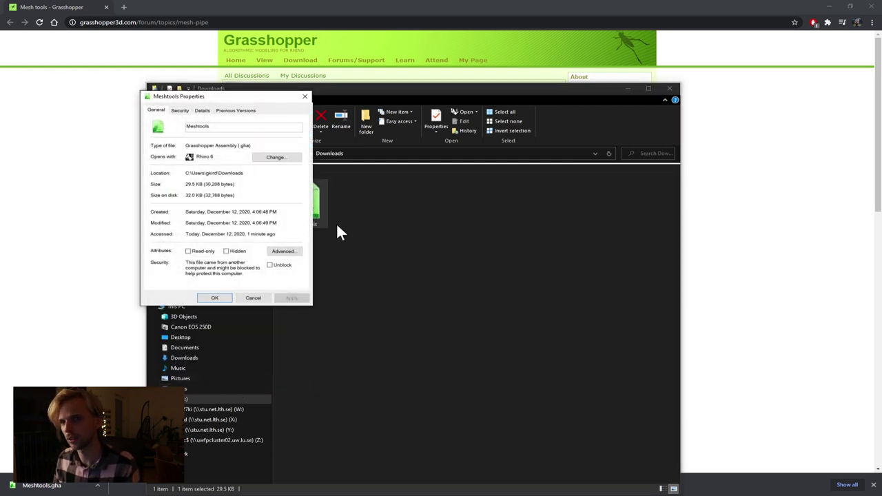
pyautogui.click(270, 266)
pyautogui.click(291, 297)
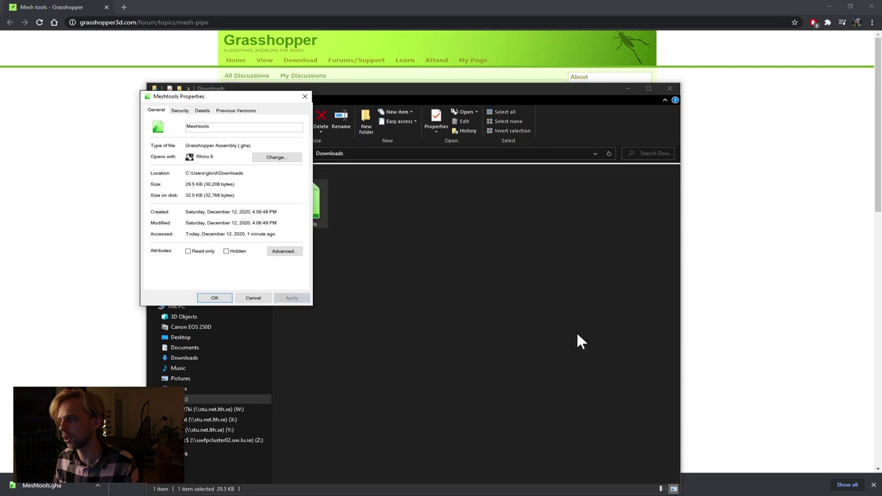
pyautogui.click(215, 298)
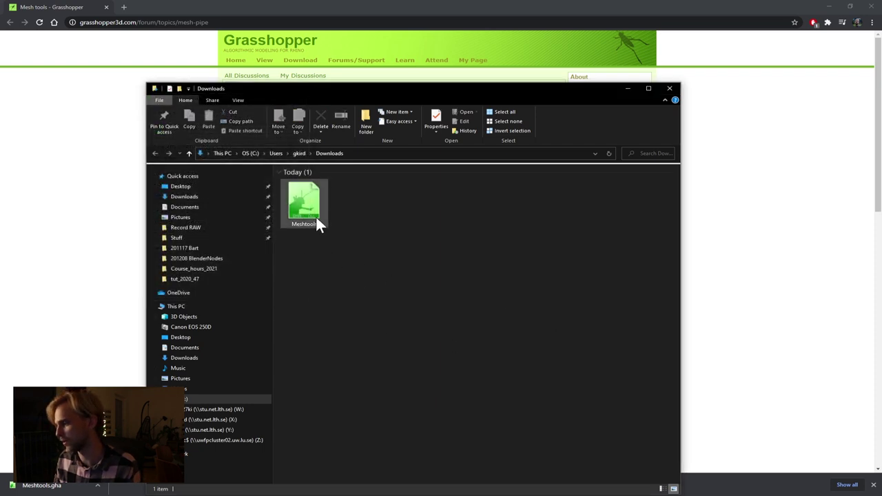
pyautogui.moveTo(303, 207); pyautogui.dragTo(558, 189)
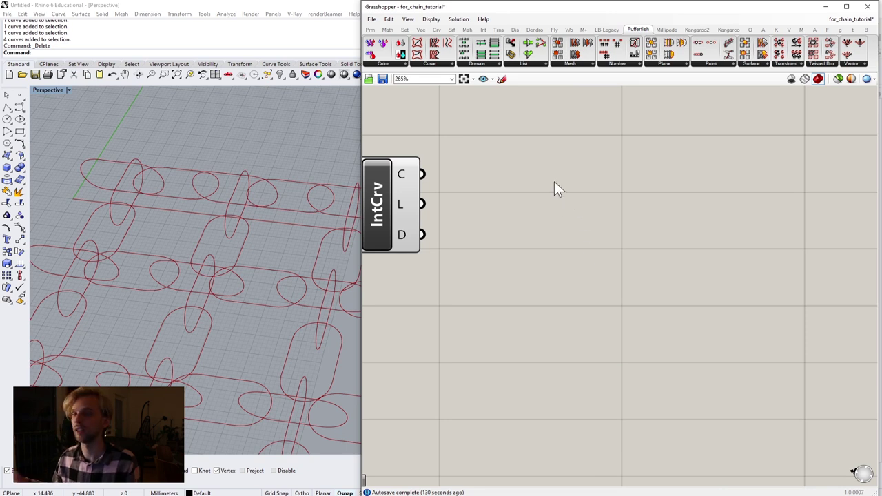
# Search for "mesh pi" and place a Mesh Pipe component beside IntCrv
pyautogui.rightClick(593, 233)
pyautogui.click(538, 229)
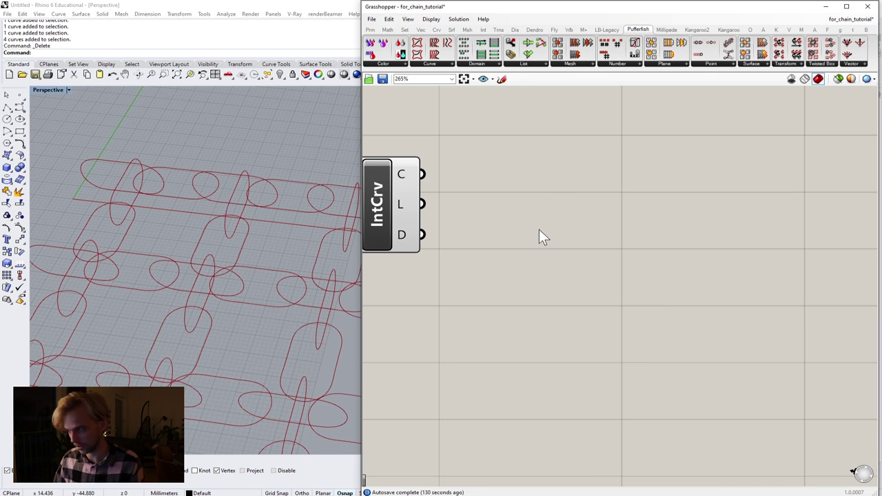
pyautogui.doubleClick(540, 231)
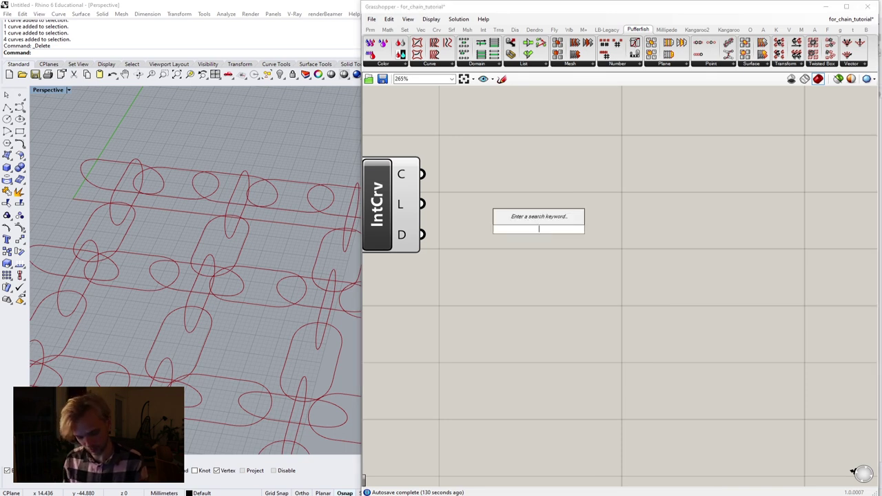
pyautogui.write('mesh pi')
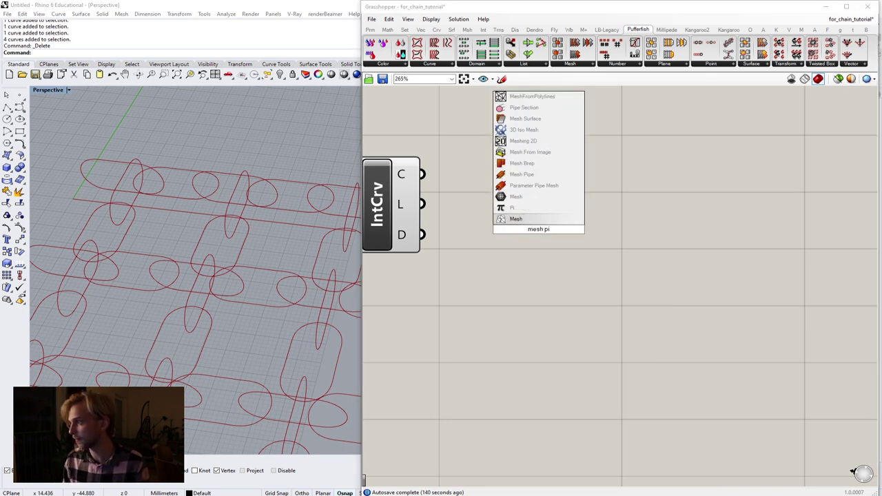
pyautogui.press('Up')
pyautogui.press('Up')
pyautogui.press('Up')
pyautogui.press('Up')
pyautogui.press('Return')
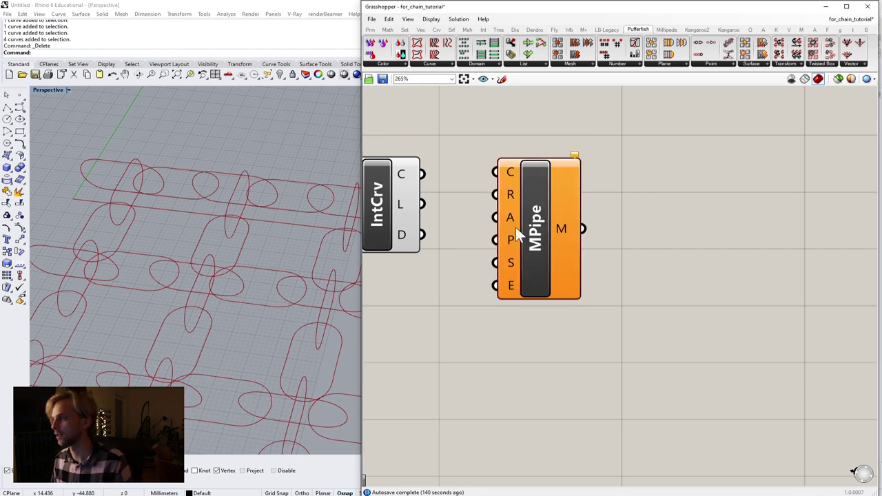
# Connect the curve output C of IntCrv to the C input of MPipe and align MPipe level with that output
pyautogui.moveTo(517, 228); pyautogui.dragTo(559, 294)
pyautogui.moveTo(422, 174); pyautogui.dragTo(538, 238)
pyautogui.moveTo(587, 253); pyautogui.dragTo(622, 215)
pyautogui.click(497, 238)
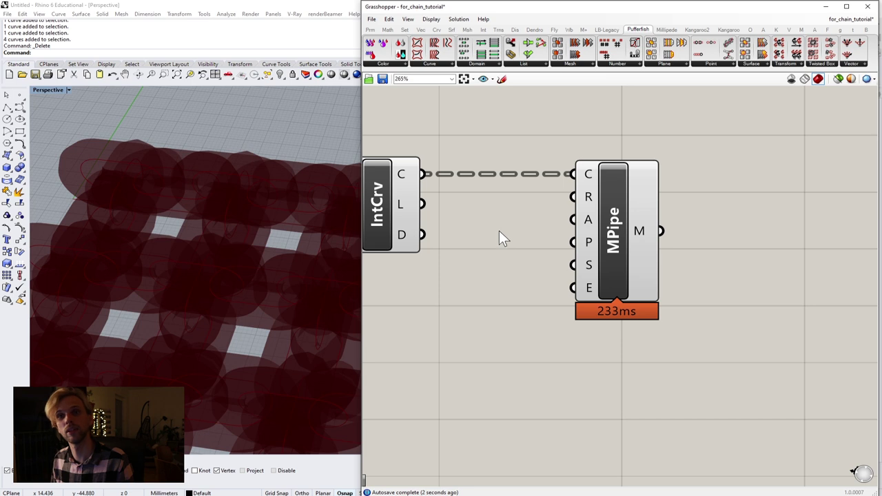
# Connect the collider's Radii slider to the R input of MPipe
pyautogui.scroll(-4, 506, 219)
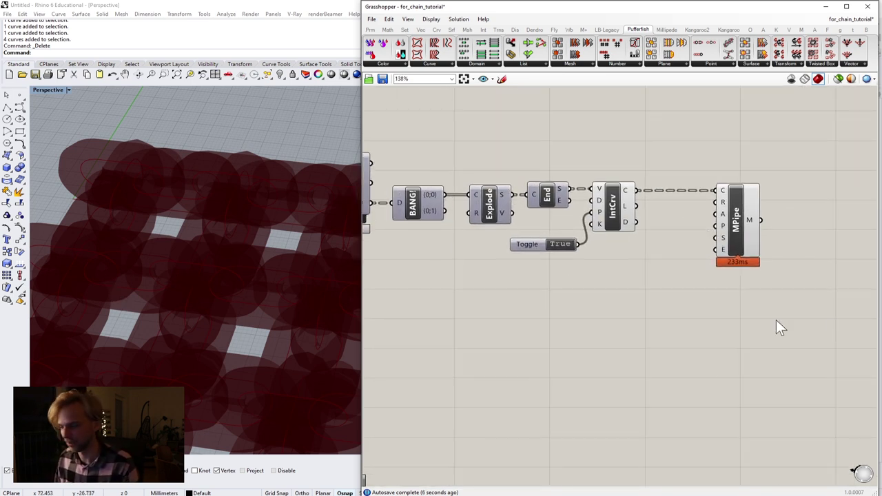
pyautogui.scroll(-2, 686, 247)
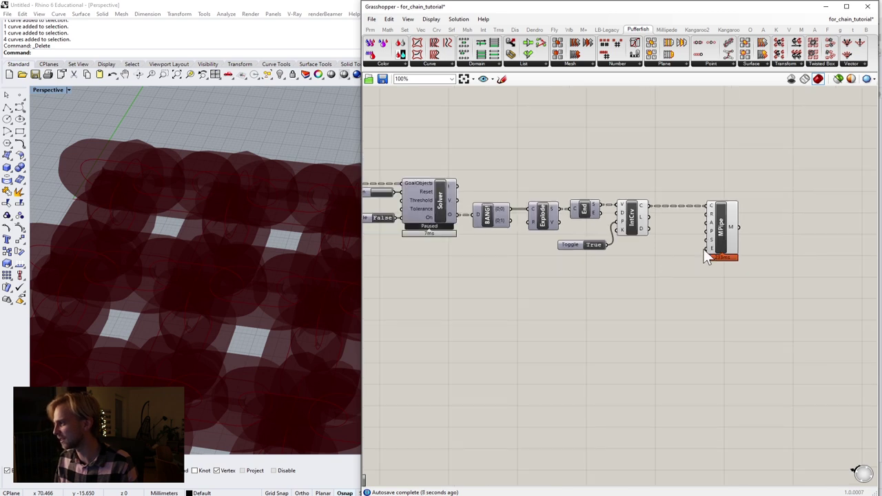
pyautogui.moveTo(680, 233); pyautogui.dragTo(651, 228, button='right')
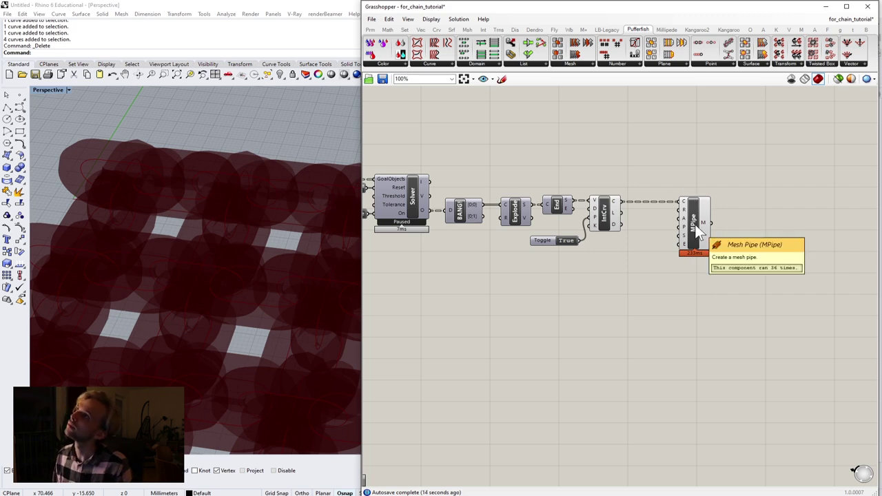
pyautogui.scroll(3, 692, 226)
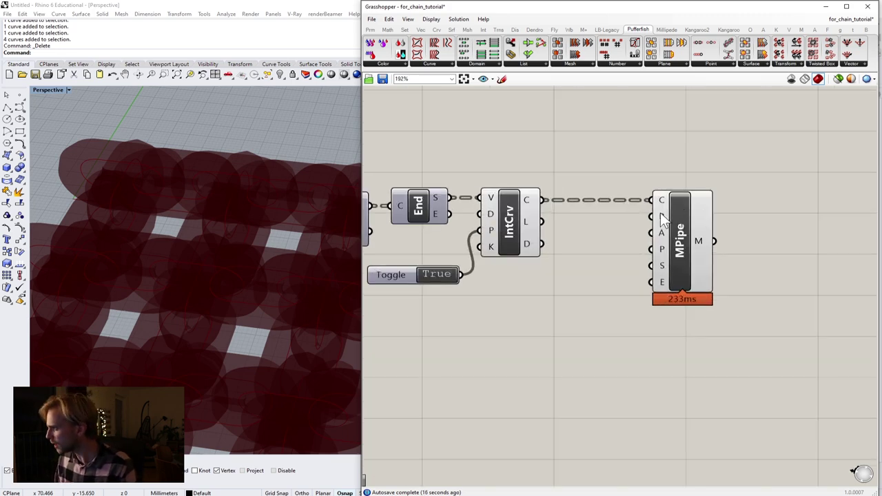
pyautogui.scroll(-4, 675, 217)
pyautogui.moveTo(582, 255); pyautogui.dragTo(730, 230, button='right')
pyautogui.scroll(-3, 543, 200)
pyautogui.scroll(3, 439, 202)
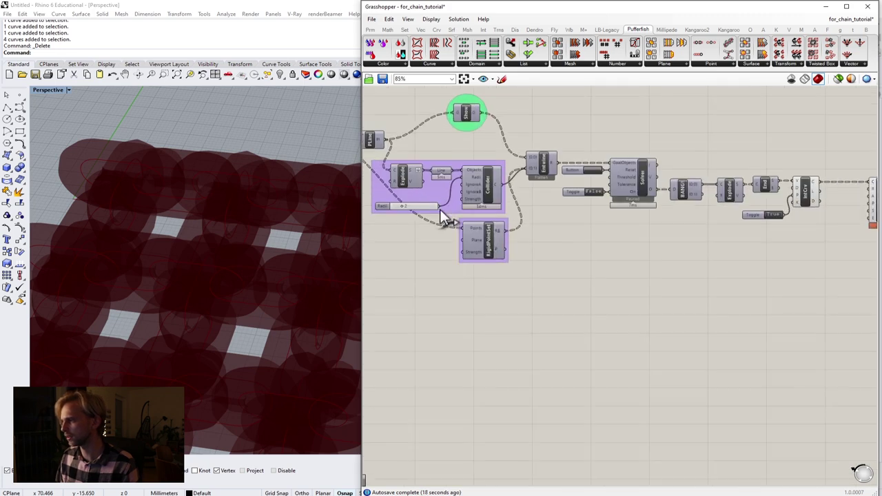
pyautogui.scroll(-2, 443, 215)
pyautogui.scroll(3, 679, 213)
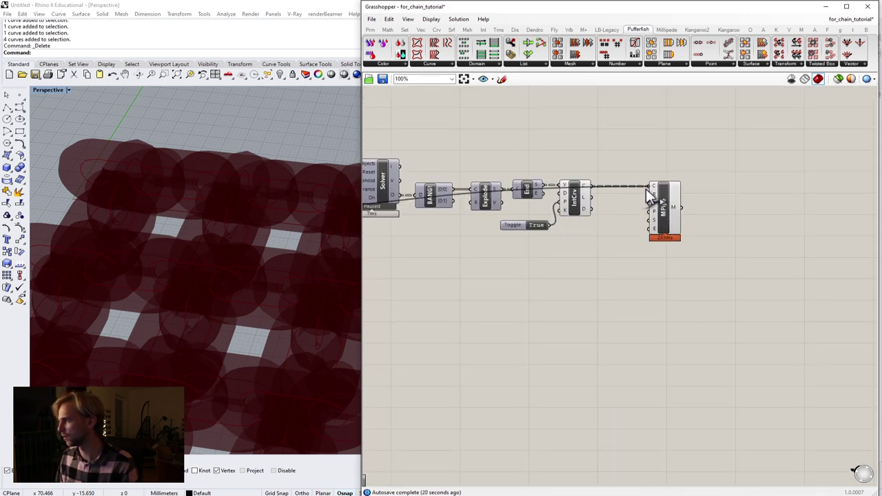
pyautogui.scroll(5, 644, 210)
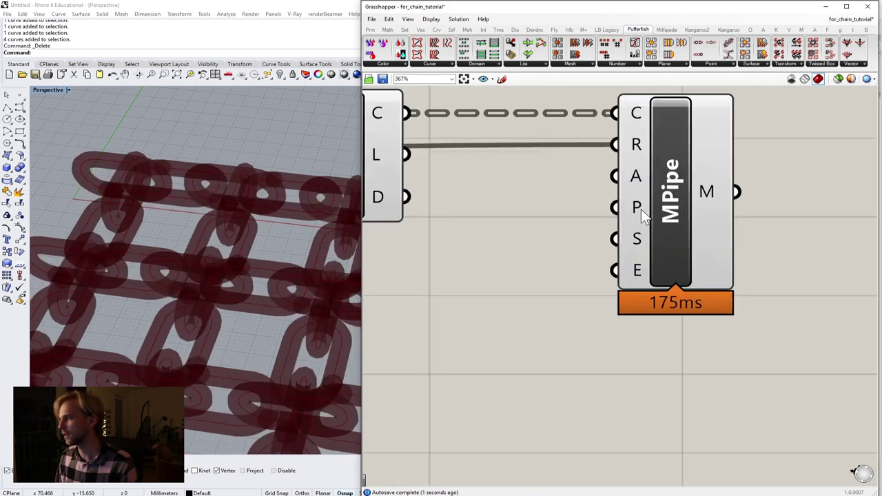
# Check MPipe's Accuracy input, add a number slider with value 4, and connect it to MPipe's S input
pyautogui.moveTo(638, 176)
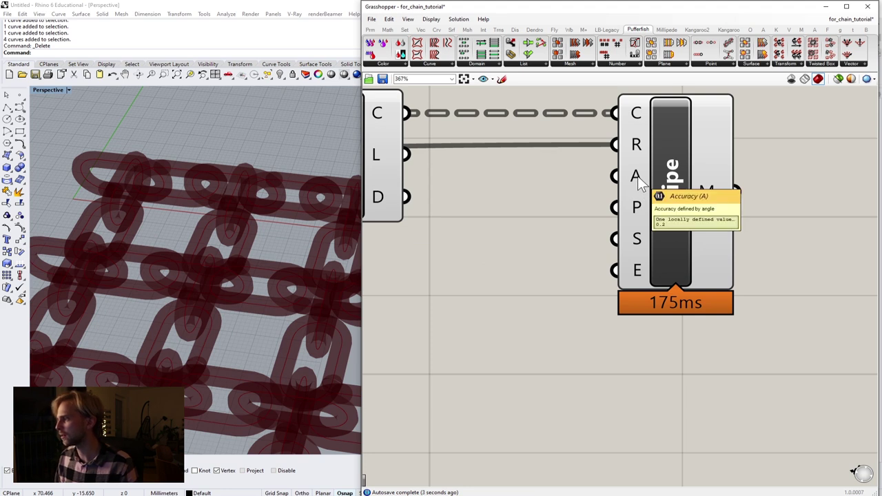
pyautogui.moveTo(637, 244)
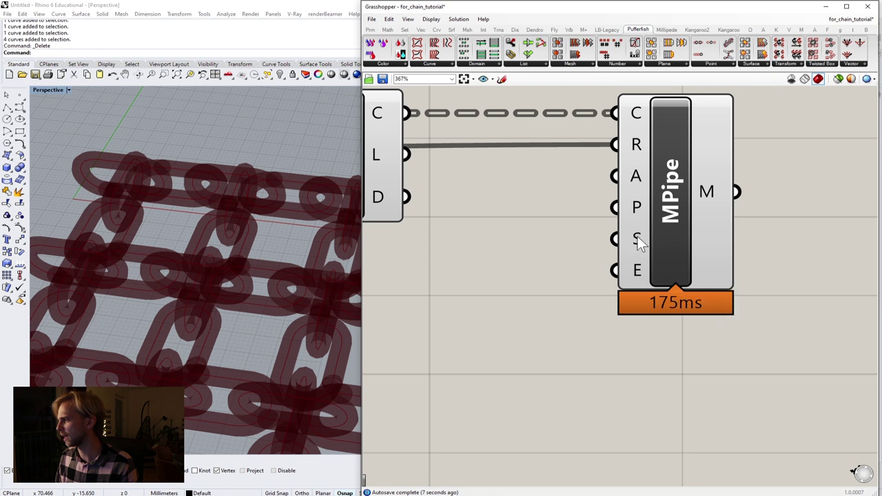
pyautogui.doubleClick(515, 255)
pyautogui.write('4')
pyautogui.press('Return')
pyautogui.moveTo(514, 254); pyautogui.dragTo(437, 270)
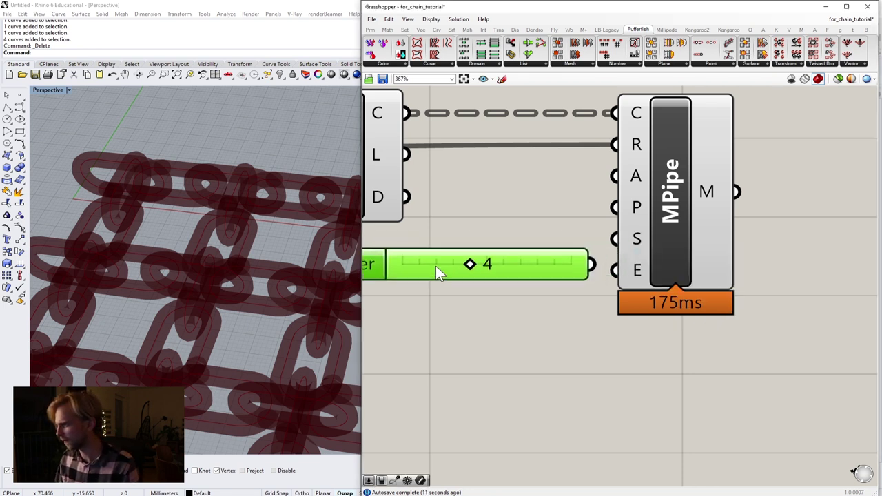
pyautogui.moveTo(596, 266); pyautogui.dragTo(628, 243)
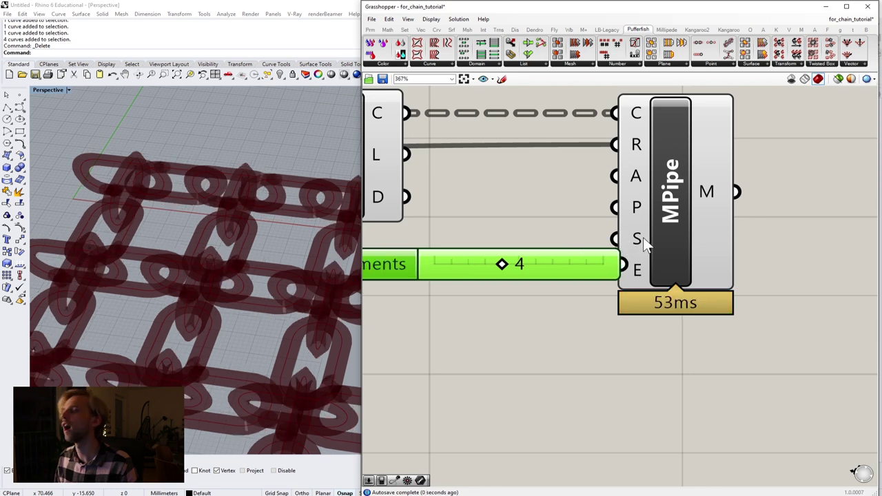
# Set the segments slider to 3 and turn on the mesh edge preview for a close view of the links
pyautogui.moveTo(510, 269); pyautogui.dragTo(490, 264)
pyautogui.moveTo(167, 173); pyautogui.dragTo(165, 233, button='right')
pyautogui.scroll(8, 115, 262)
pyautogui.click(432, 21)
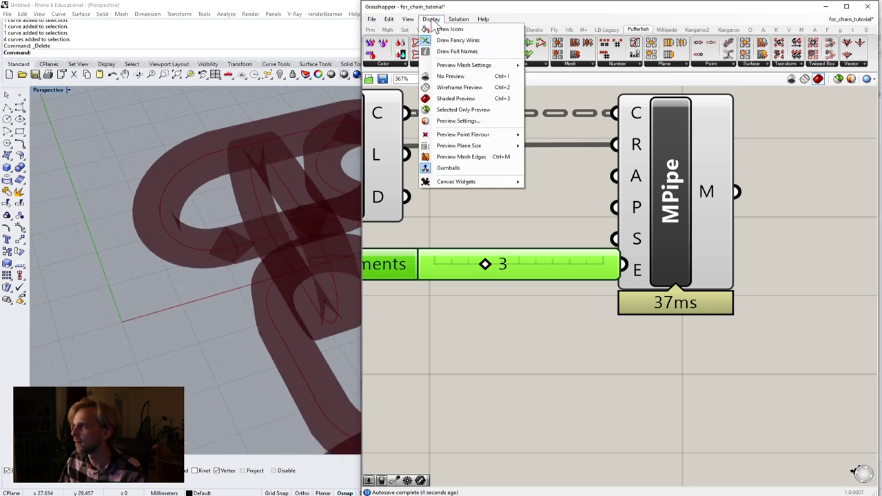
pyautogui.click(460, 156)
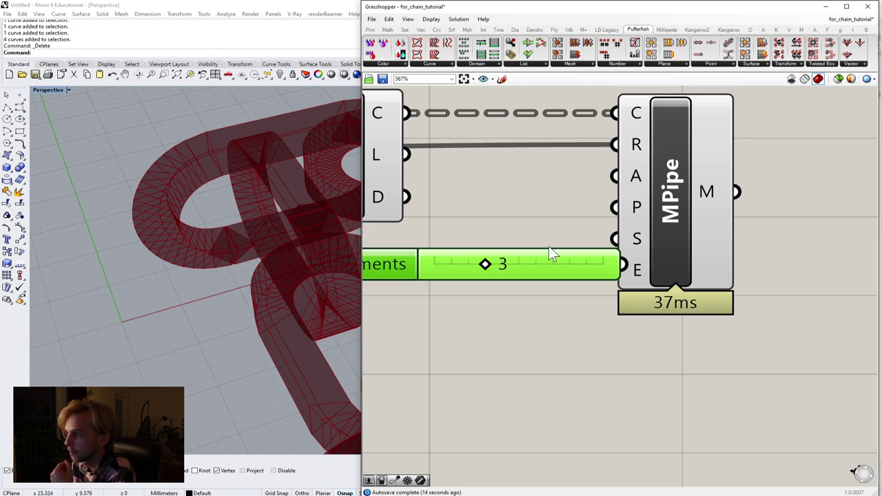
# Move MPipe farther from IntCrv, place the Segments slider beside MPipe's S input, and set it to 4
pyautogui.scroll(1, 549, 253)
pyautogui.moveTo(490, 268); pyautogui.dragTo(520, 309)
pyautogui.scroll(-3, 577, 285)
pyautogui.click(695, 261)
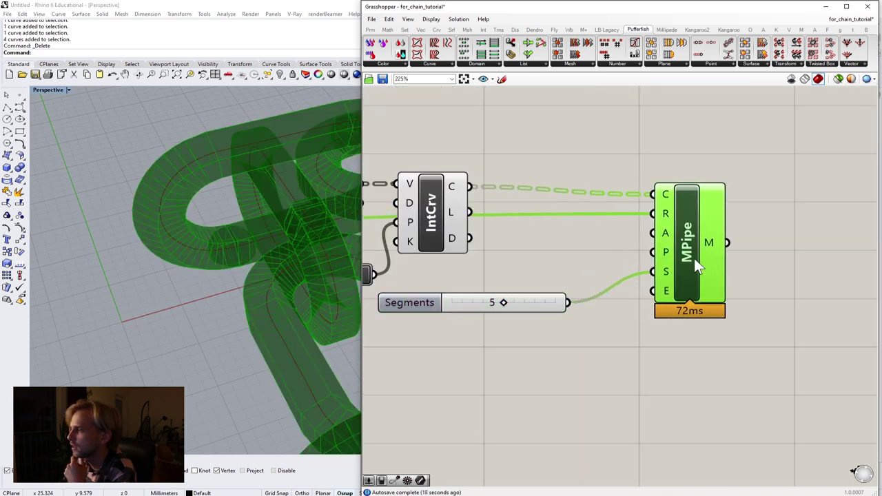
pyautogui.moveTo(696, 263); pyautogui.dragTo(749, 255)
pyautogui.moveTo(533, 311); pyautogui.dragTo(686, 269)
pyautogui.scroll(2, 641, 267)
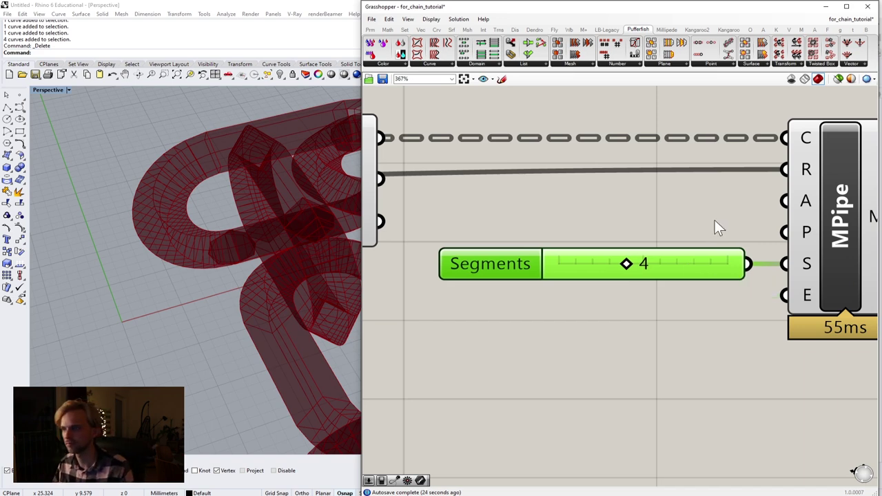
# Make room below for the Segments slider, add a number slider with value 0.4, and connect it to MPipe's Accuracy input
pyautogui.moveTo(225, 164); pyautogui.dragTo(207, 147, button='right')
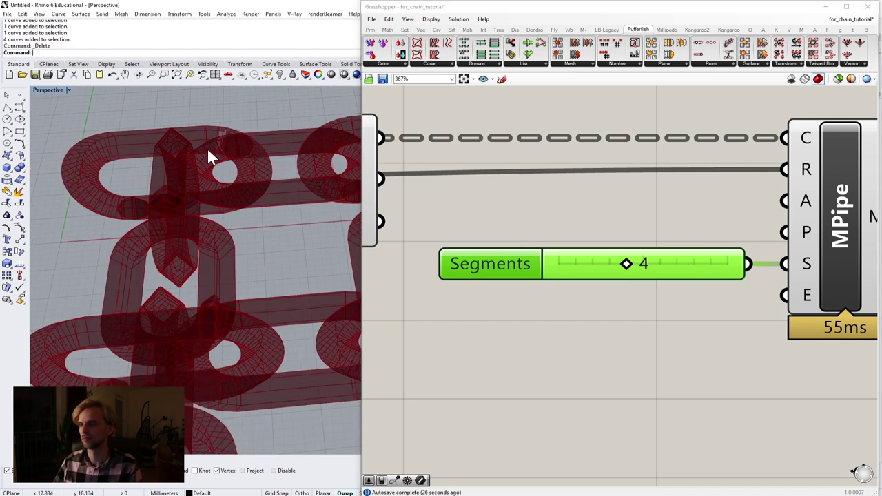
pyautogui.moveTo(817, 207); pyautogui.dragTo(769, 206, button='right')
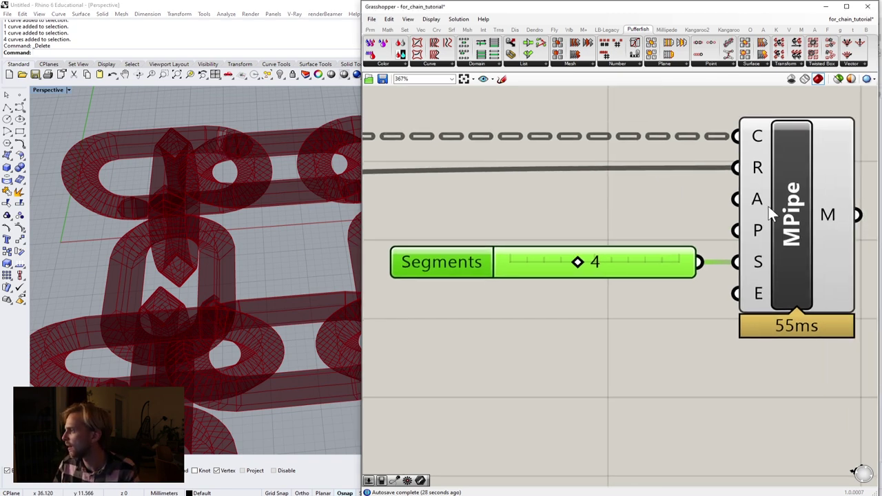
pyautogui.moveTo(757, 201)
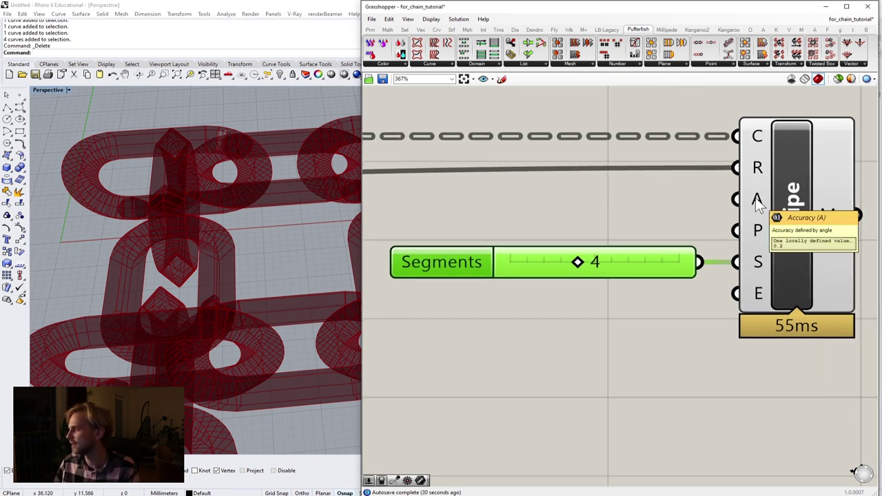
pyautogui.moveTo(654, 262); pyautogui.dragTo(647, 322)
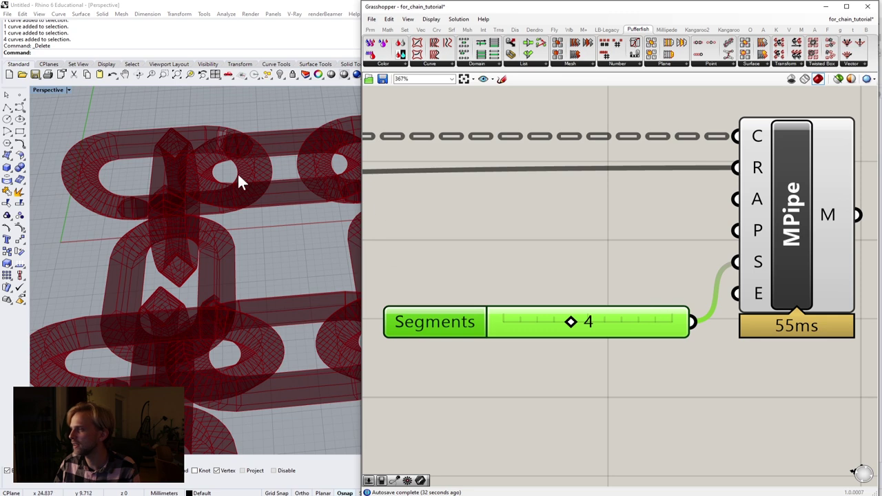
pyautogui.moveTo(237, 172); pyautogui.dragTo(122, 146, button='right')
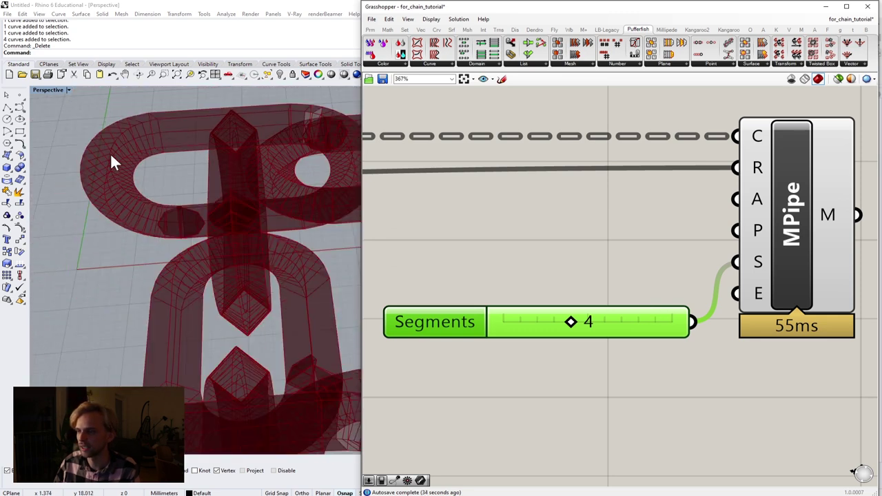
pyautogui.doubleClick(514, 206)
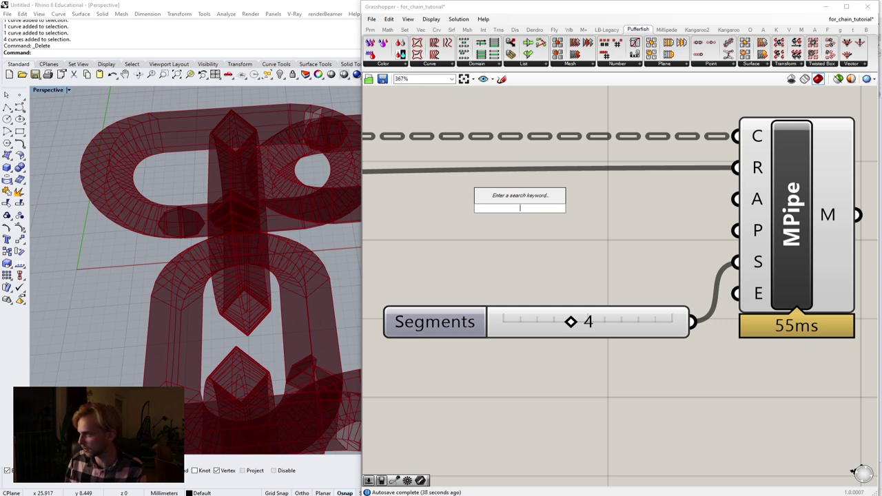
pyautogui.write('0.4')
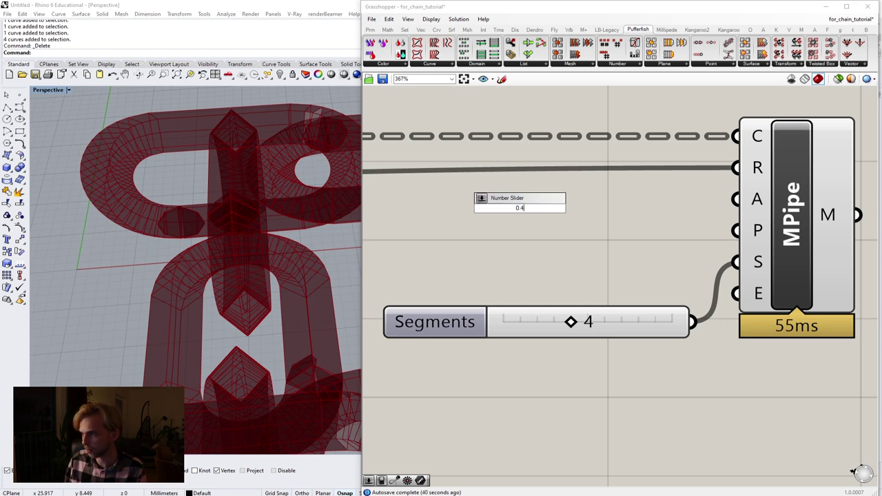
pyautogui.press('Return')
pyautogui.moveTo(660, 216); pyautogui.dragTo(736, 199)
pyautogui.moveTo(610, 207); pyautogui.dragTo(633, 200)
# Set the Accuracy slider to 0.5 and inspect the link meshes up close
pyautogui.moveTo(190, 164); pyautogui.dragTo(185, 138, button='right')
pyautogui.scroll(-5, 185, 138)
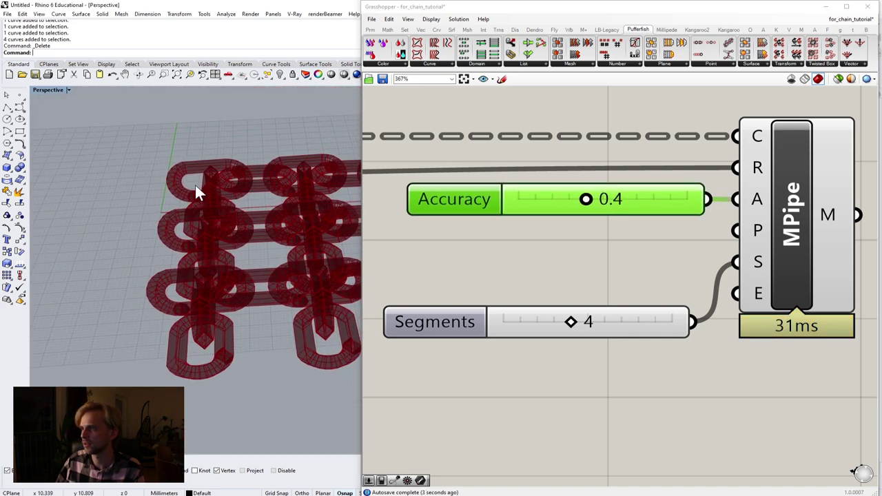
pyautogui.scroll(6, 200, 172)
pyautogui.moveTo(591, 206); pyautogui.dragTo(604, 205)
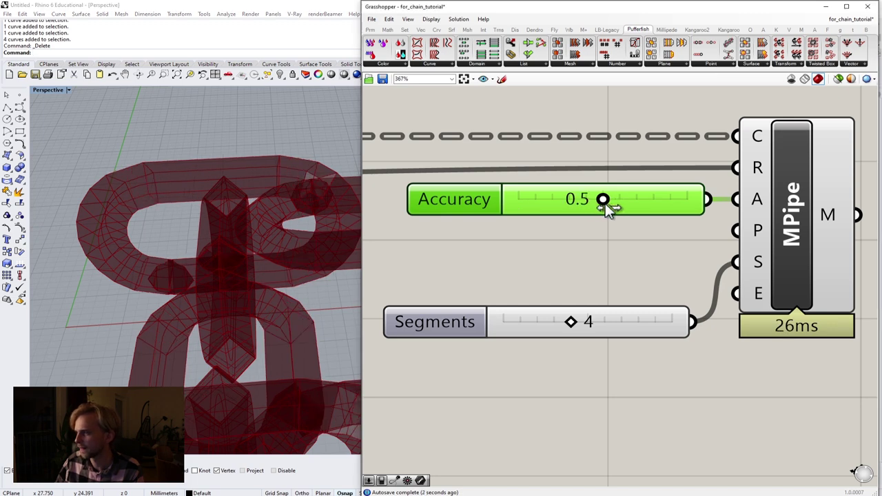
pyautogui.scroll(-4, 225, 200)
pyautogui.scroll(6, 202, 217)
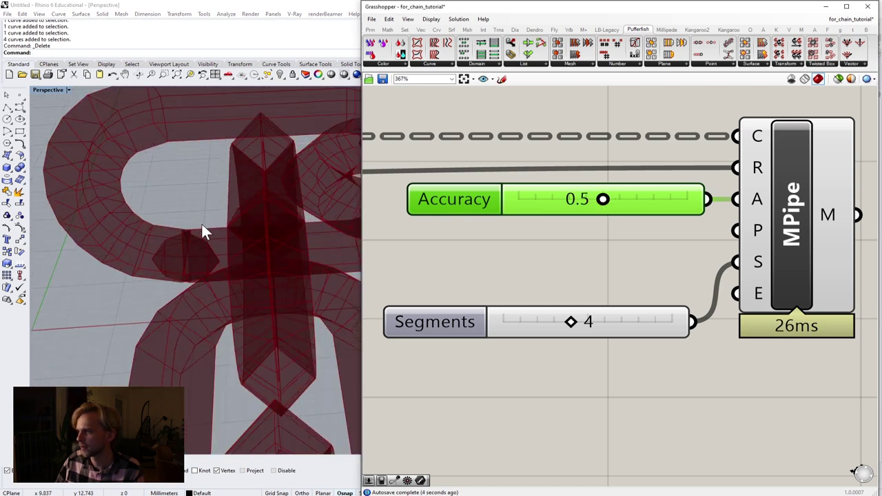
pyautogui.scroll(5, 202, 227)
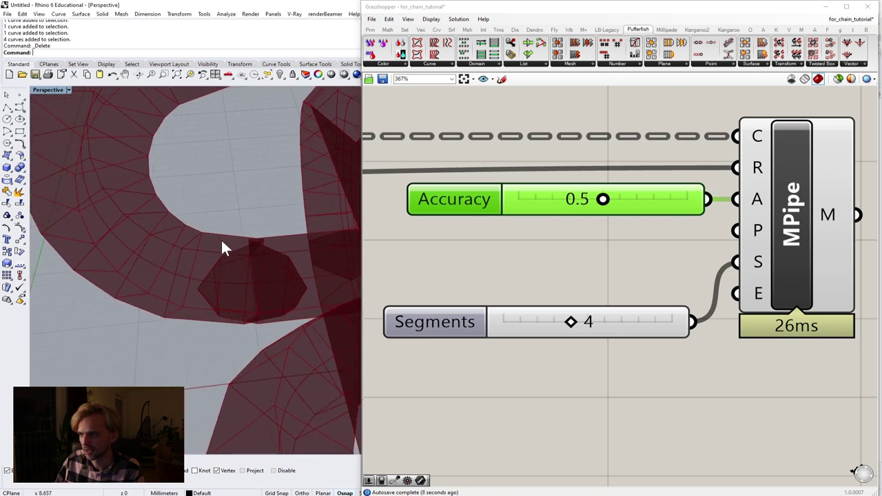
# Align the Segments slider level with MPipe's S input, directly beneath the Accuracy slider
pyautogui.scroll(-5, 231, 251)
pyautogui.moveTo(508, 245); pyautogui.dragTo(575, 236, button='right')
pyautogui.scroll(-5, 489, 234)
pyautogui.scroll(4, 475, 206)
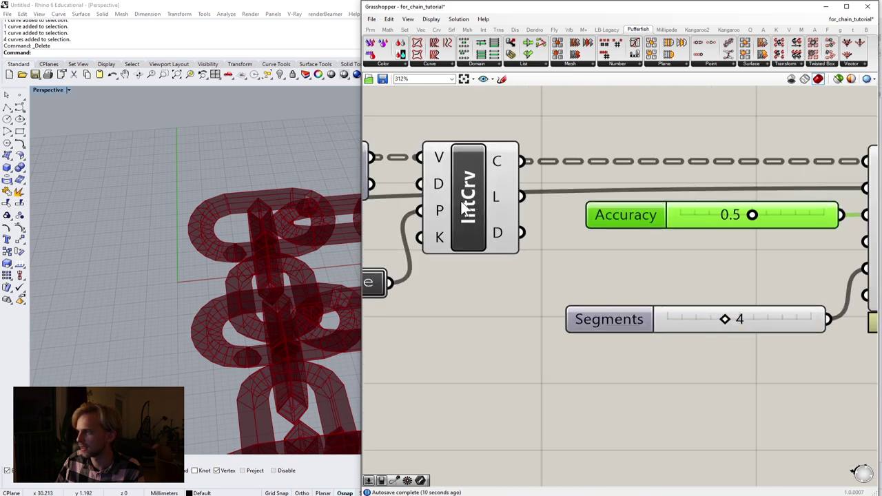
pyautogui.moveTo(744, 259); pyautogui.dragTo(582, 233, button='right')
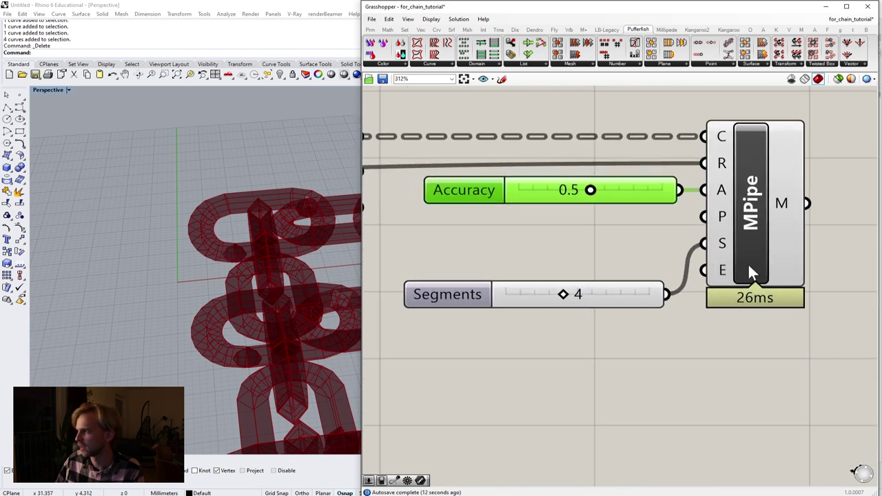
pyautogui.moveTo(718, 272)
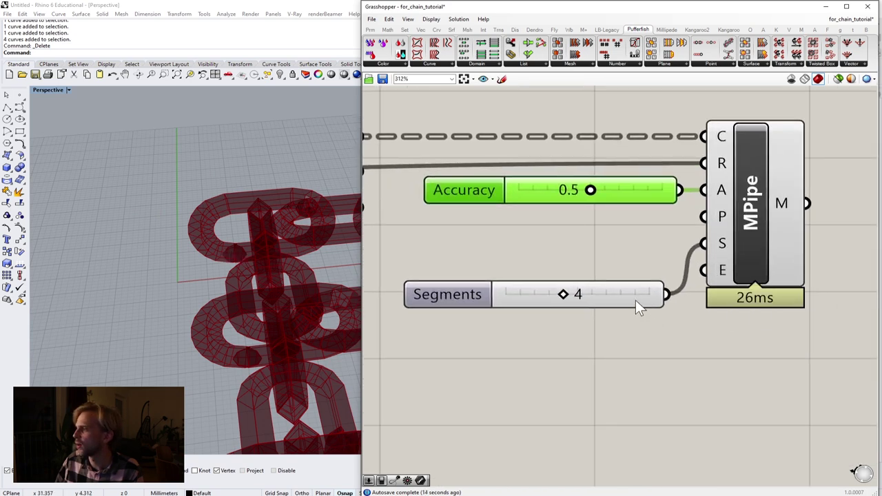
pyautogui.moveTo(635, 300); pyautogui.dragTo(654, 243)
pyautogui.scroll(3, 246, 249)
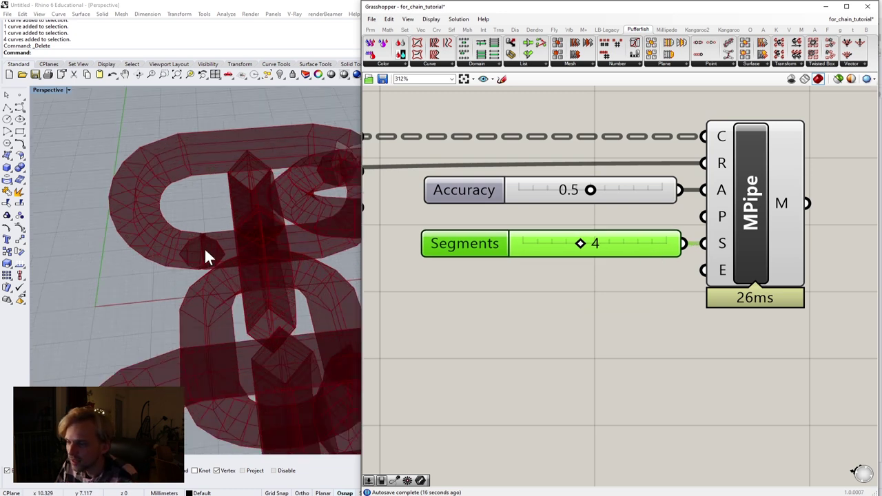
# Check MPipe's Caps input, add a number slider with value 0 for no caps, and connect it to input E
pyautogui.moveTo(720, 279)
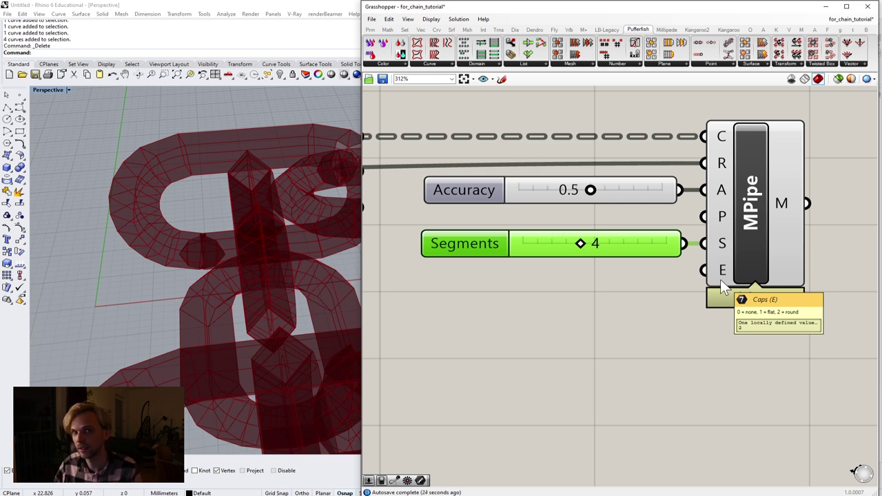
pyautogui.doubleClick(597, 347)
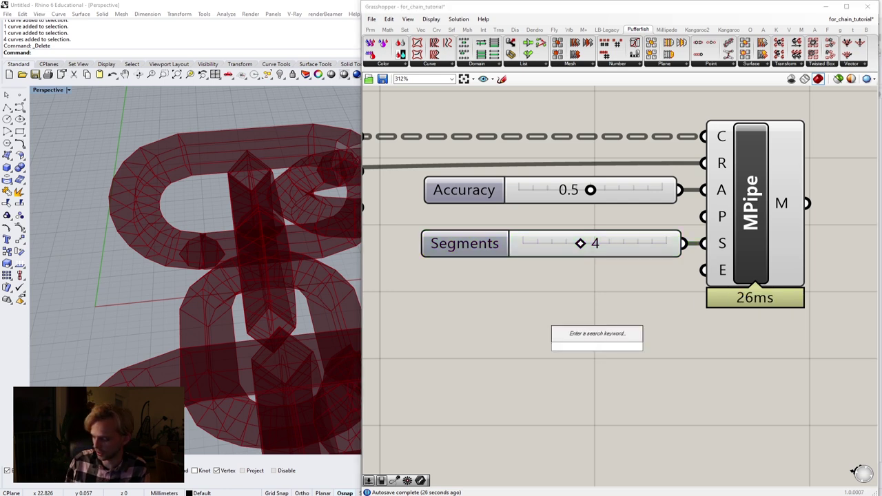
pyautogui.write('0')
pyautogui.press('Return')
pyautogui.moveTo(598, 348); pyautogui.dragTo(567, 297)
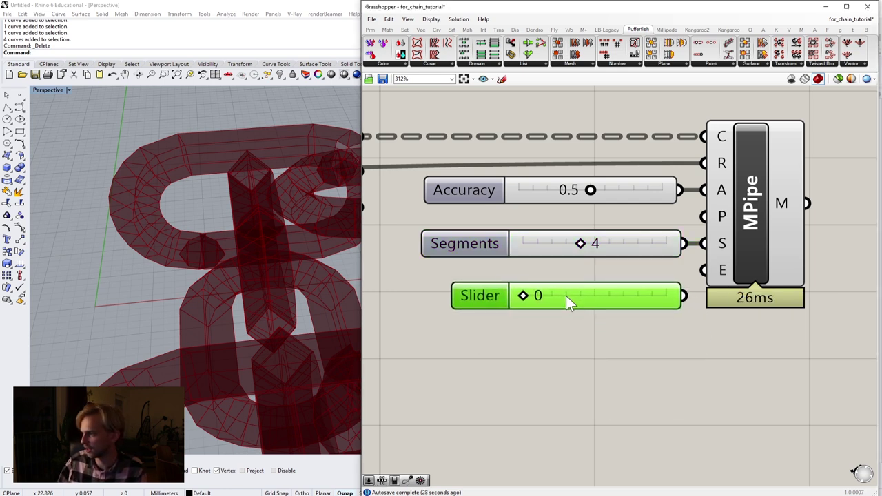
pyautogui.moveTo(720, 272); pyautogui.dragTo(640, 279)
# Inspect the seam where the link pipes meet, set the Accuracy slider to 0.3, and set Segments to 6
pyautogui.scroll(5, 212, 262)
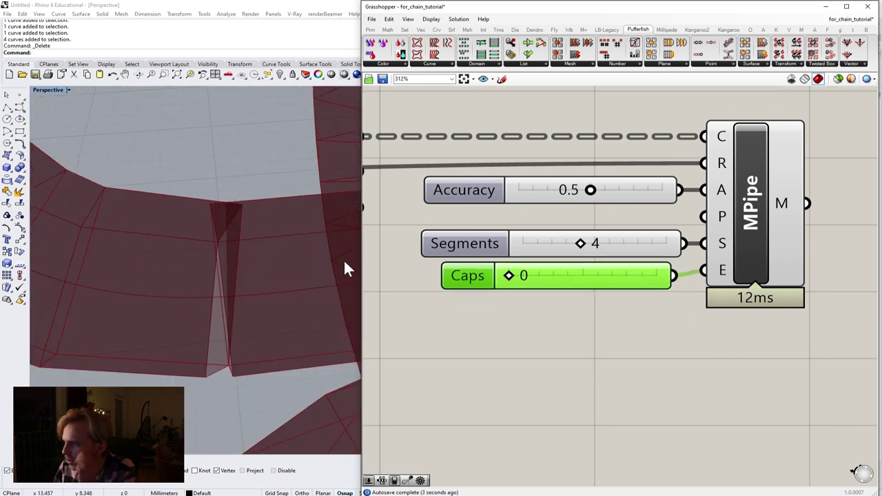
pyautogui.scroll(-5, 279, 254)
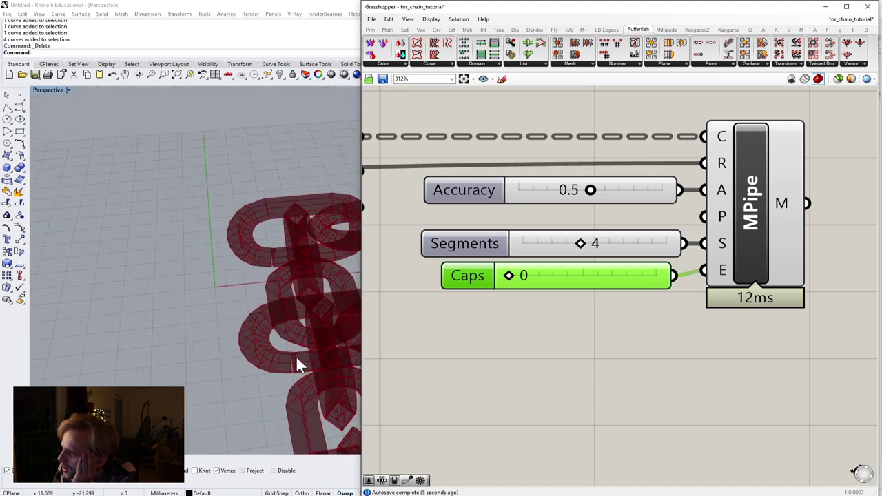
pyautogui.scroll(6, 294, 375)
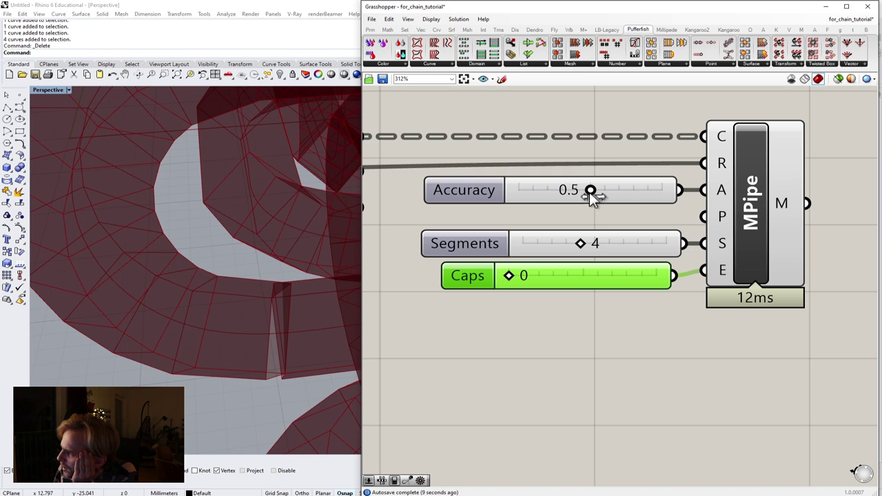
pyautogui.moveTo(591, 196); pyautogui.dragTo(561, 191)
pyautogui.moveTo(582, 244); pyautogui.dragTo(610, 247)
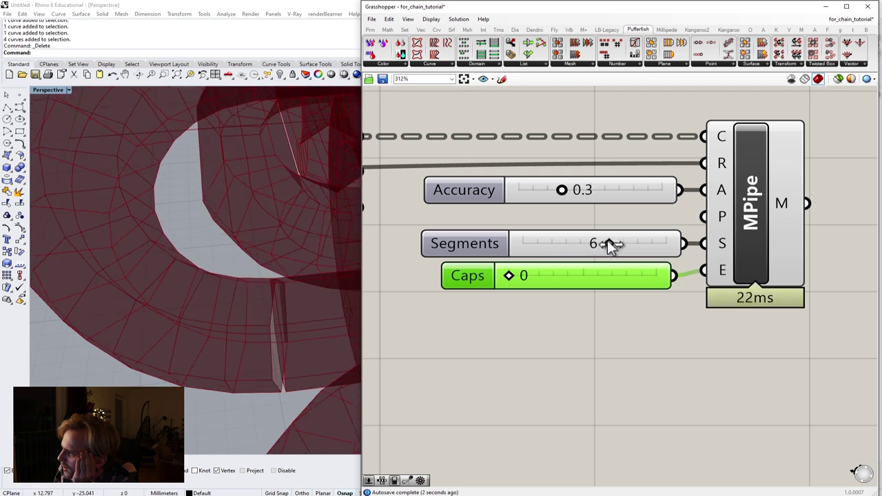
# Examine the piped chain mesh and review the Explode, End and IntCrv components that feed MPipe
pyautogui.scroll(-8, 252, 310)
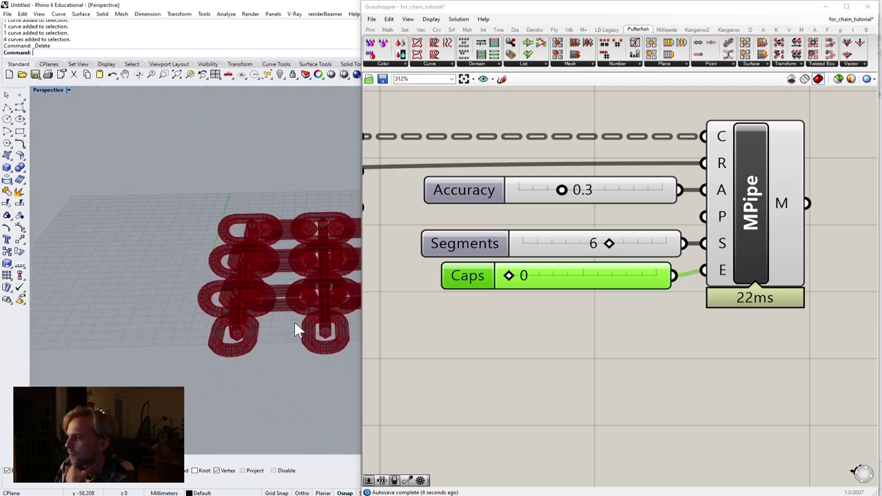
pyautogui.scroll(-4, 507, 283)
pyautogui.moveTo(491, 296); pyautogui.dragTo(638, 328, button='right')
pyautogui.scroll(5, 548, 235)
pyautogui.moveTo(592, 238)
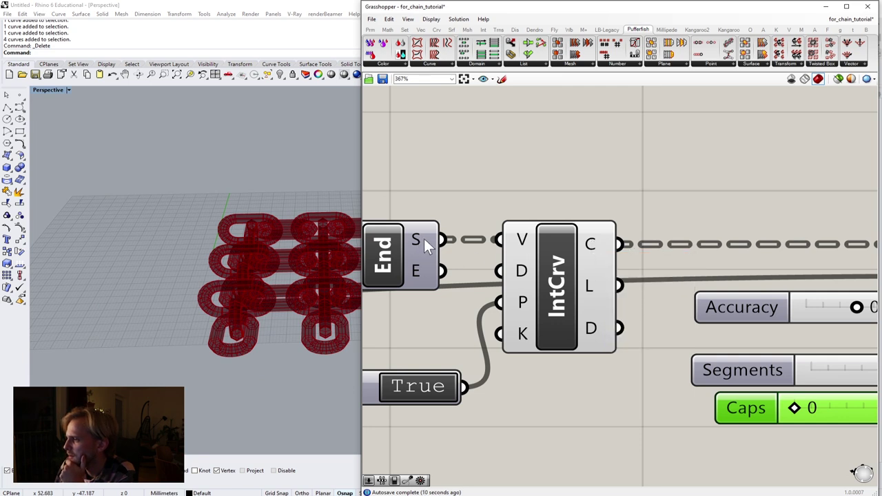
pyautogui.moveTo(424, 239); pyautogui.dragTo(608, 251, button='right')
pyautogui.scroll(-3, 608, 250)
pyautogui.moveTo(510, 260)
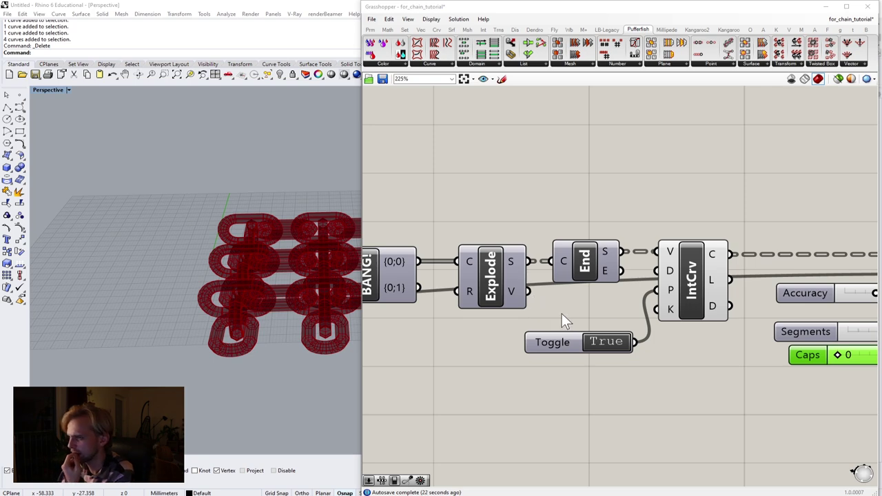
pyautogui.scroll(-3, 627, 319)
pyautogui.moveTo(677, 320); pyautogui.dragTo(521, 271, button='right')
pyautogui.scroll(3, 723, 258)
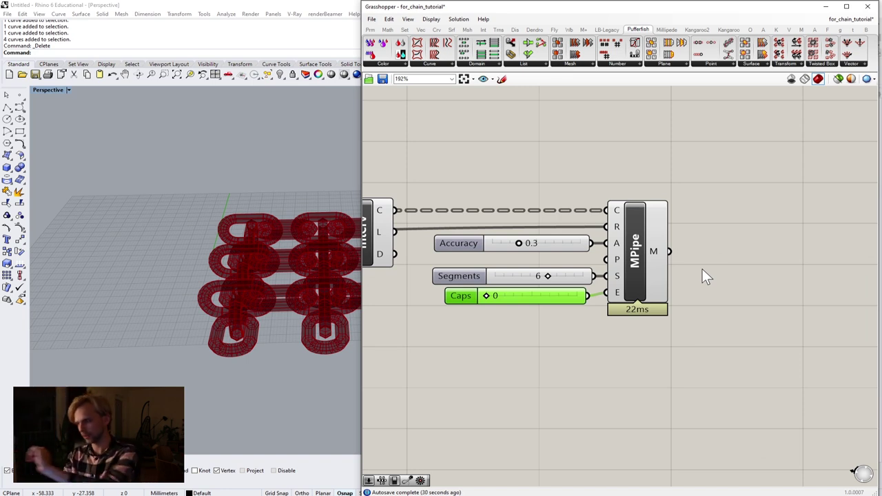
# Add a Weaverbird's Catmull-Clark Subdivision component after MPipe and connect MPipe's M output to its M input
pyautogui.moveTo(724, 246); pyautogui.dragTo(674, 231, button='right')
pyautogui.doubleClick(717, 244)
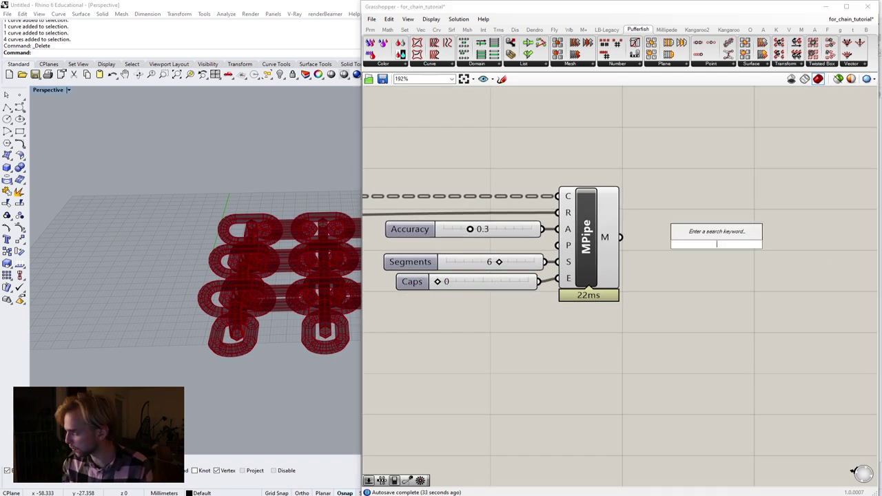
pyautogui.write('ca')
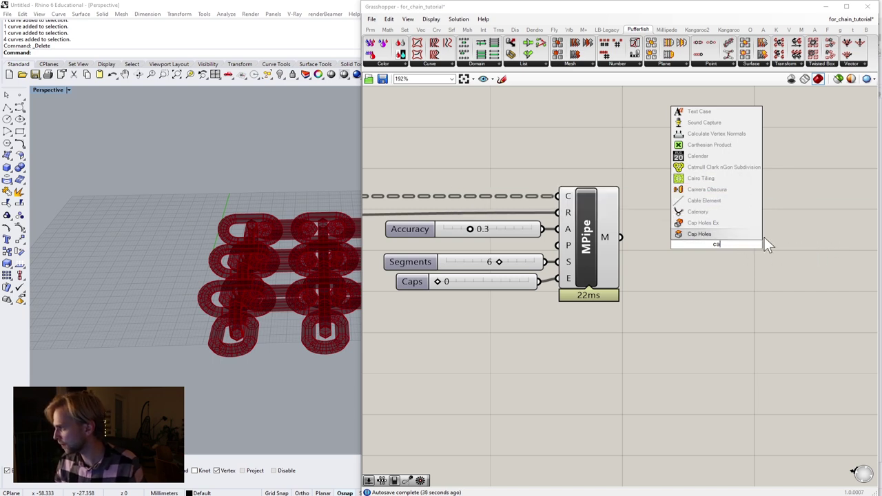
pyautogui.write('tmul')
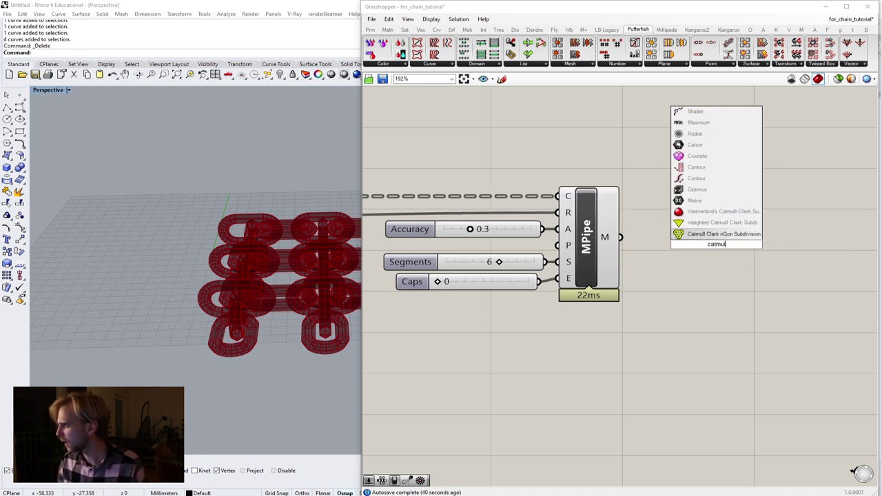
pyautogui.click(751, 211)
pyautogui.moveTo(629, 238); pyautogui.dragTo(700, 214)
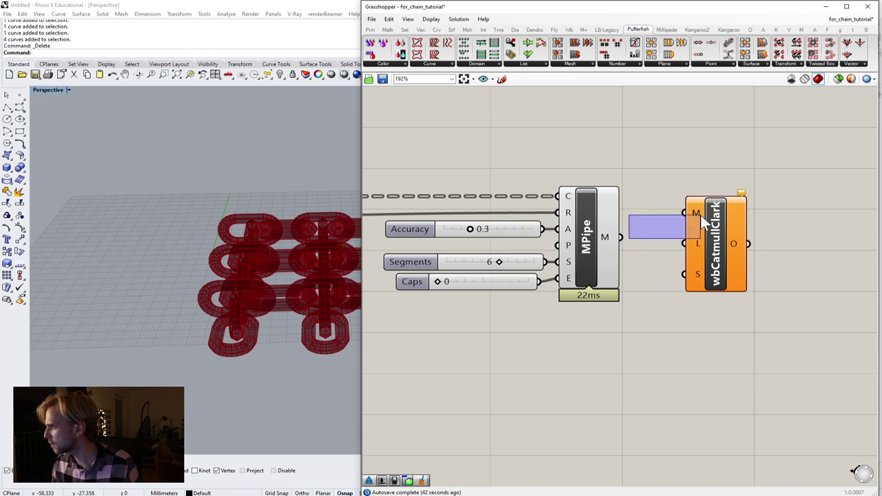
pyautogui.moveTo(619, 238); pyautogui.dragTo(692, 253)
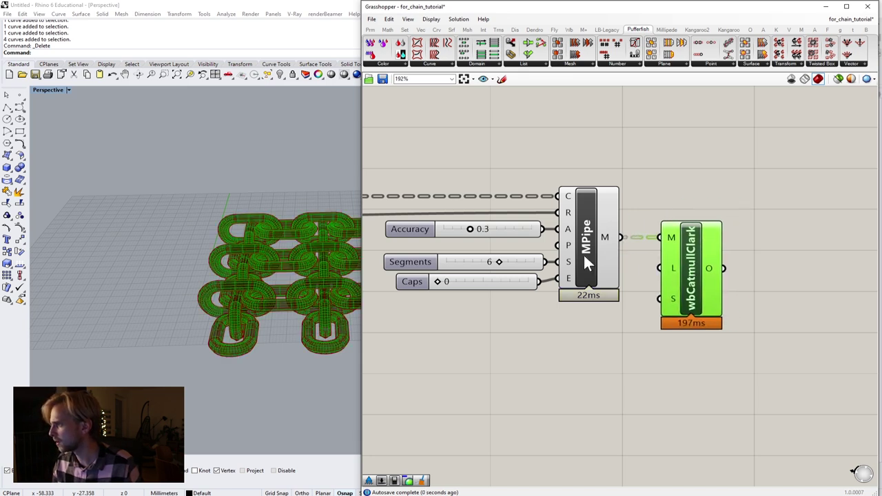
# Turn off MPipe's preview and inspect the subdivided chain links in the viewport
pyautogui.click(584, 254)
pyautogui.middleClick(584, 255)
pyautogui.click(613, 228)
pyautogui.click(637, 231)
pyautogui.moveTo(700, 246); pyautogui.dragTo(613, 216, button='right')
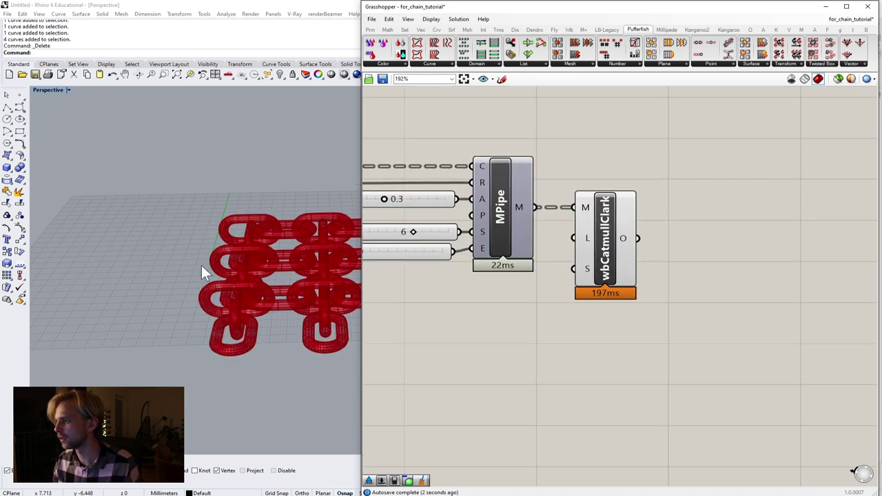
pyautogui.scroll(3, 310, 255)
pyautogui.scroll(-5, 284, 261)
pyautogui.scroll(2, 217, 275)
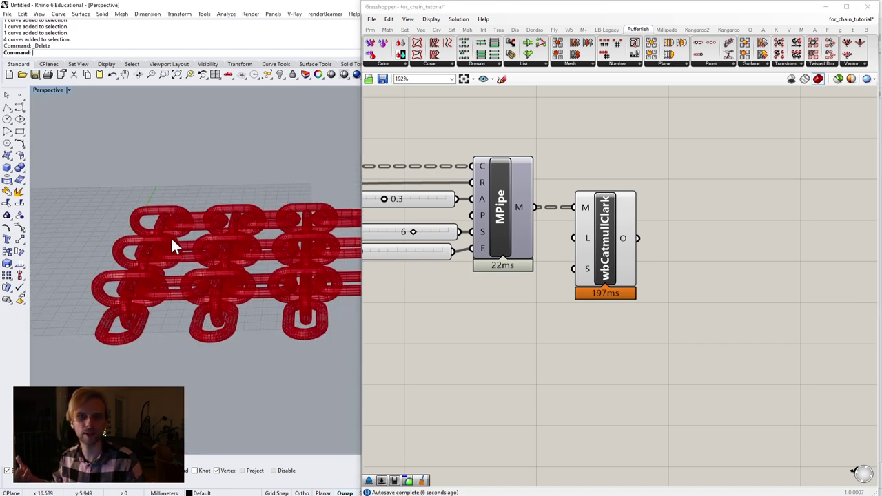
# Add a Custom Preview component and connect the Catmull-Clark output O to its G input
pyautogui.moveTo(770, 290); pyautogui.dragTo(715, 285, button='right')
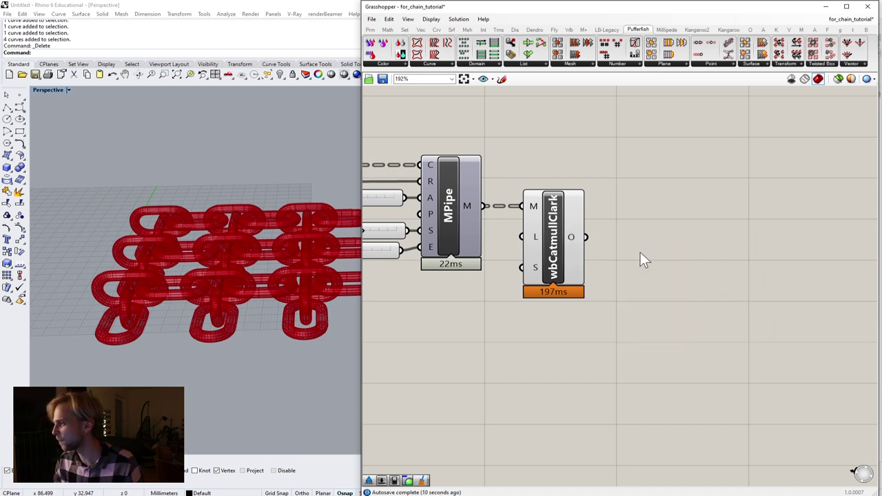
pyautogui.doubleClick(696, 259)
pyautogui.write('pre')
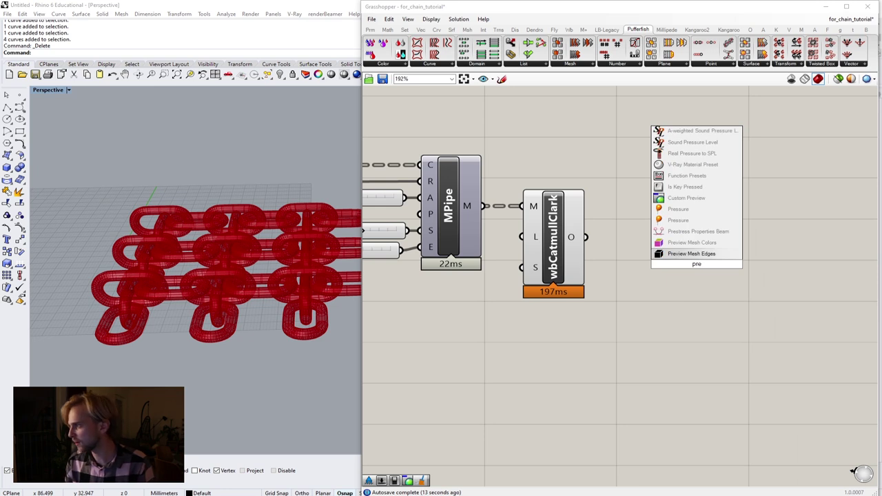
pyautogui.click(687, 198)
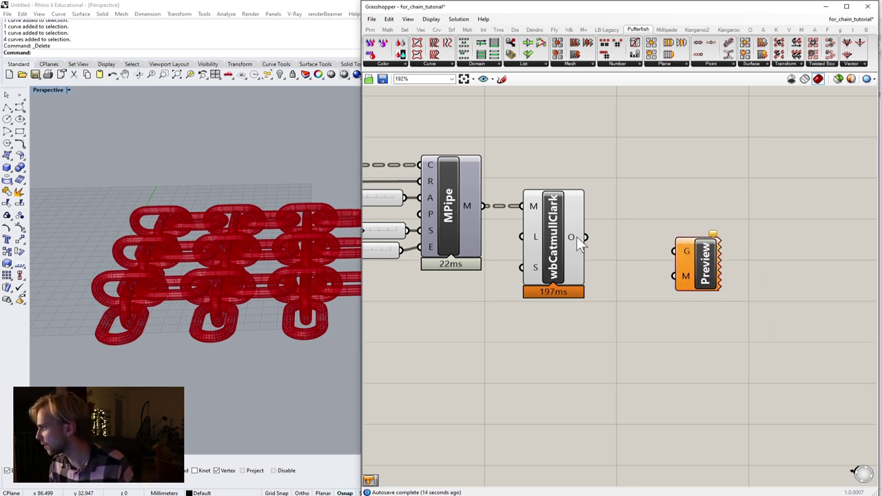
pyautogui.moveTo(585, 237); pyautogui.dragTo(709, 213)
pyautogui.click(682, 321)
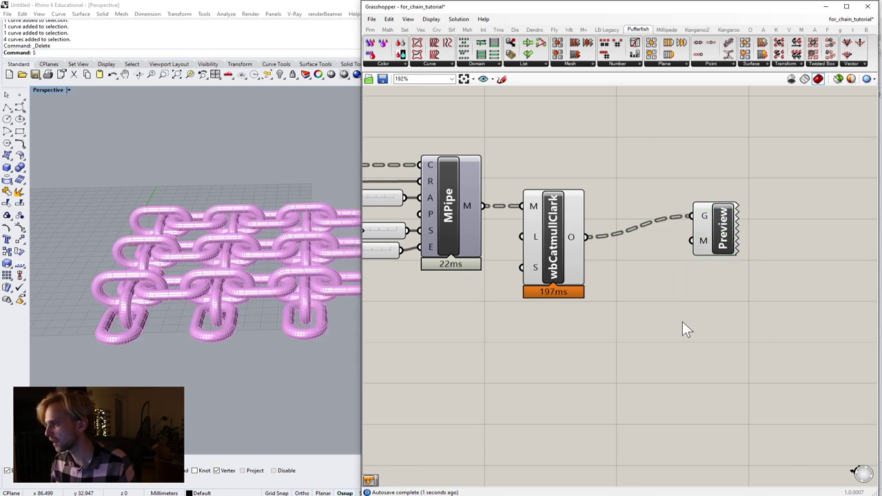
# Add a Colour Swatch component to the canvas and connect it to the M input of the Preview component
pyautogui.write('Swa')
pyautogui.press('Escape')
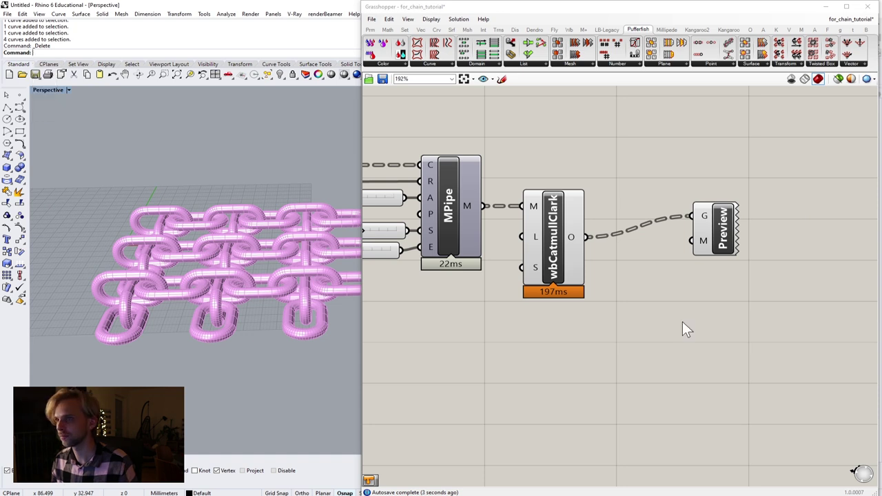
pyautogui.doubleClick(682, 321)
pyautogui.write('swat')
pyautogui.click(667, 277)
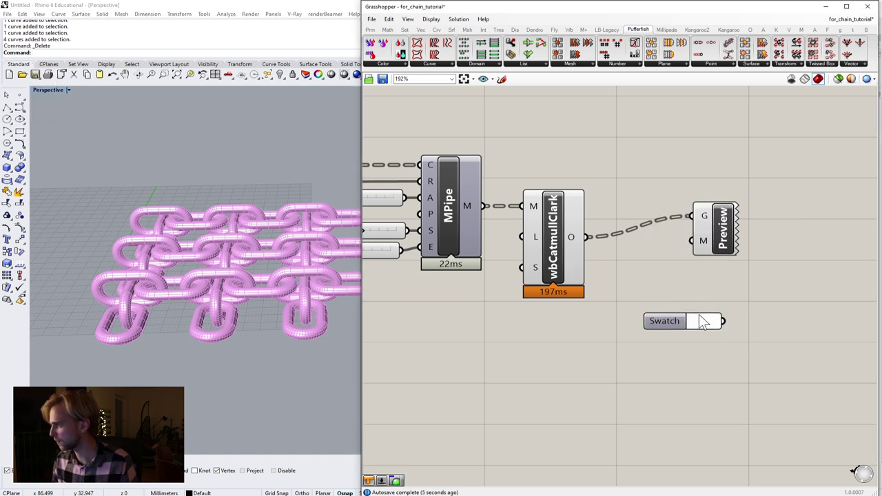
pyautogui.moveTo(723, 321); pyautogui.dragTo(758, 243)
# Set the swatch colour to a medium teal blue for the chain preview
pyautogui.click(702, 320)
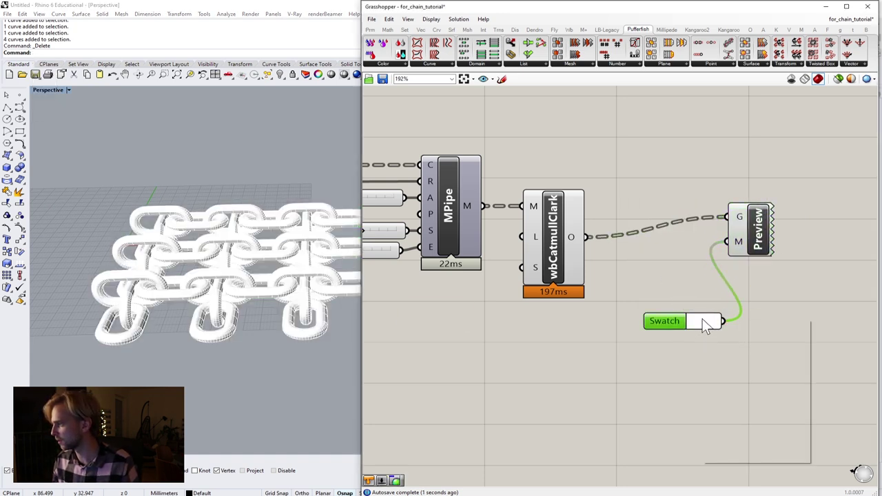
pyautogui.moveTo(773, 400); pyautogui.dragTo(782, 394)
pyautogui.click(737, 357)
pyautogui.moveTo(734, 354); pyautogui.dragTo(738, 356)
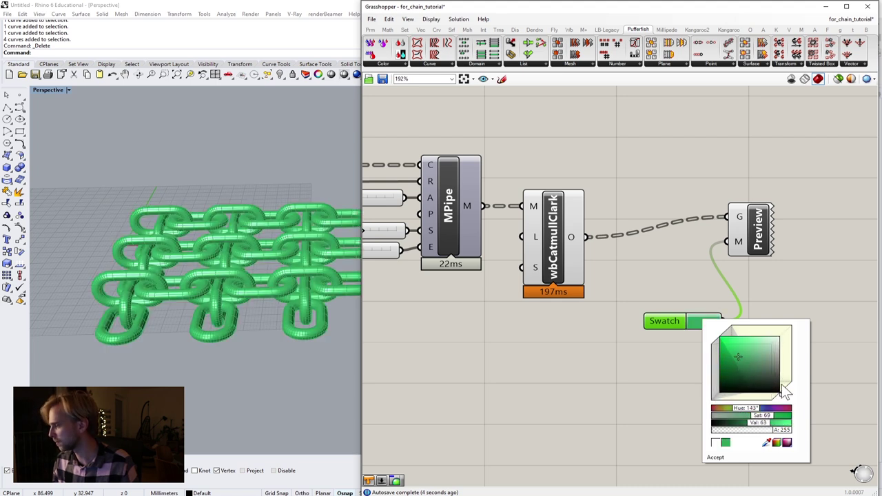
pyautogui.moveTo(785, 396)
pyautogui.mouseDown()
pyautogui.moveTo(793, 405)
pyautogui.moveTo(789, 398)
pyautogui.mouseUp()
# Place the swatch directly in front of the Preview component and shift both farther away from wbCatmullClark
pyautogui.moveTo(663, 316); pyautogui.dragTo(649, 238)
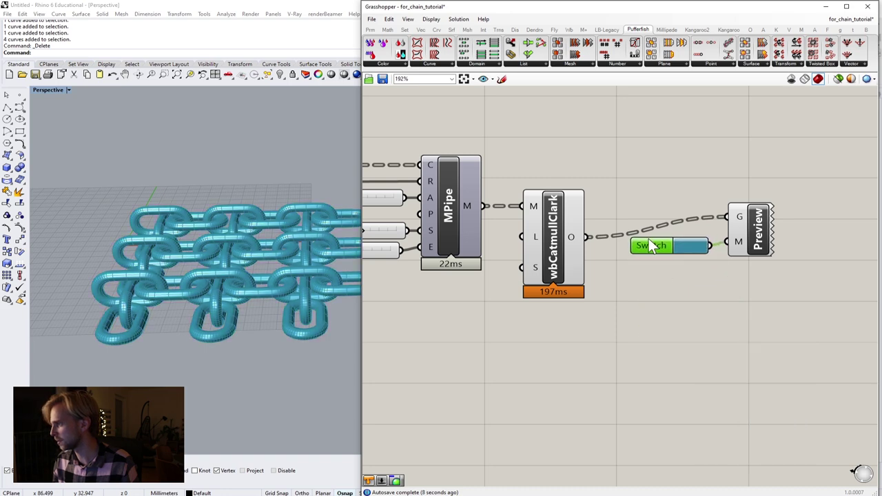
pyautogui.moveTo(703, 235); pyautogui.dragTo(787, 261)
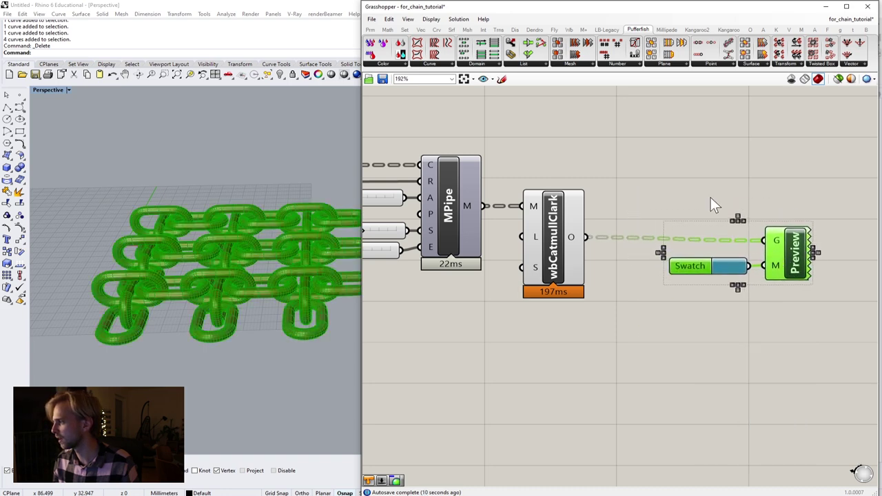
pyautogui.click(711, 197)
# Switch off the display of mesh edges and inspect the smooth chain links up close
pyautogui.click(428, 21)
pyautogui.click(474, 156)
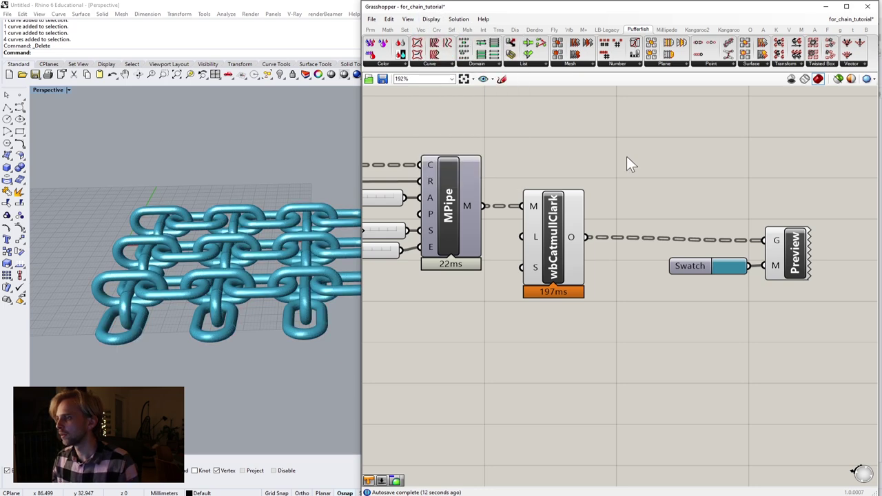
pyautogui.moveTo(207, 221); pyautogui.dragTo(183, 255, button='right')
pyautogui.scroll(10, 178, 256)
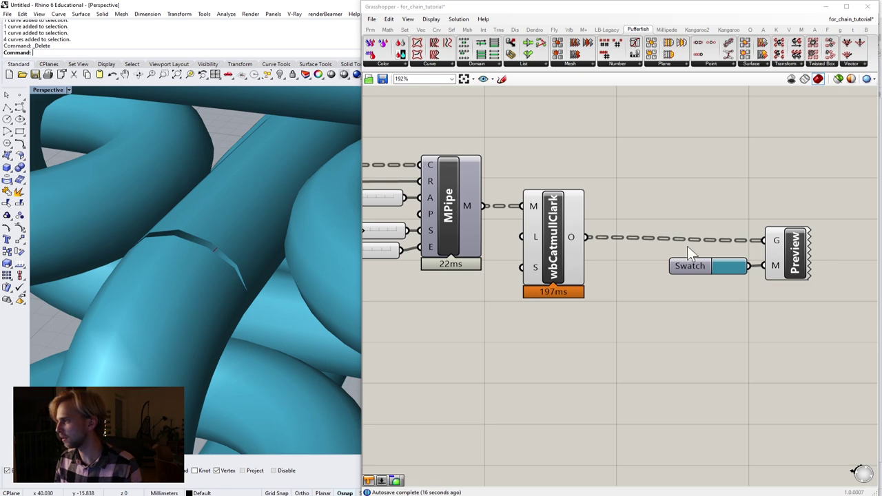
pyautogui.scroll(-10, 243, 198)
pyautogui.moveTo(260, 211); pyautogui.dragTo(253, 250, button='right')
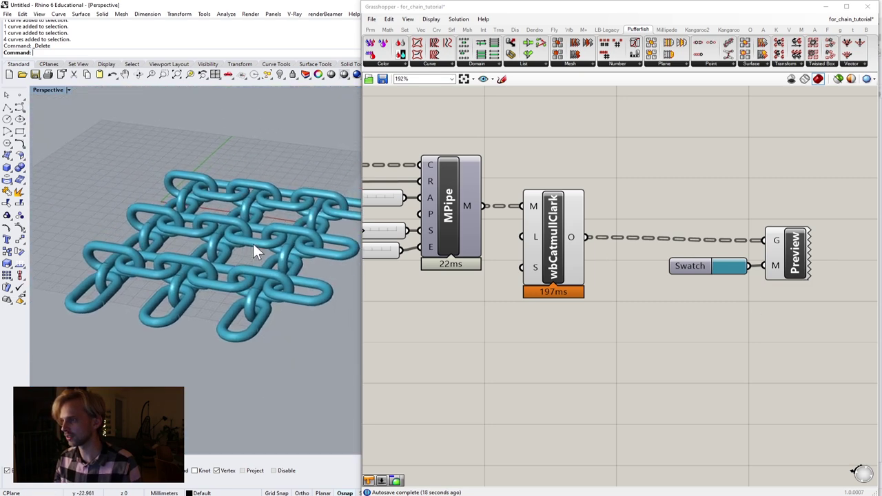
# Turn off the preview of the wbCatmullClark component so only the coloured preview is drawn
pyautogui.click(566, 240)
pyautogui.middleClick(568, 241)
pyautogui.click(598, 211)
pyautogui.click(654, 198)
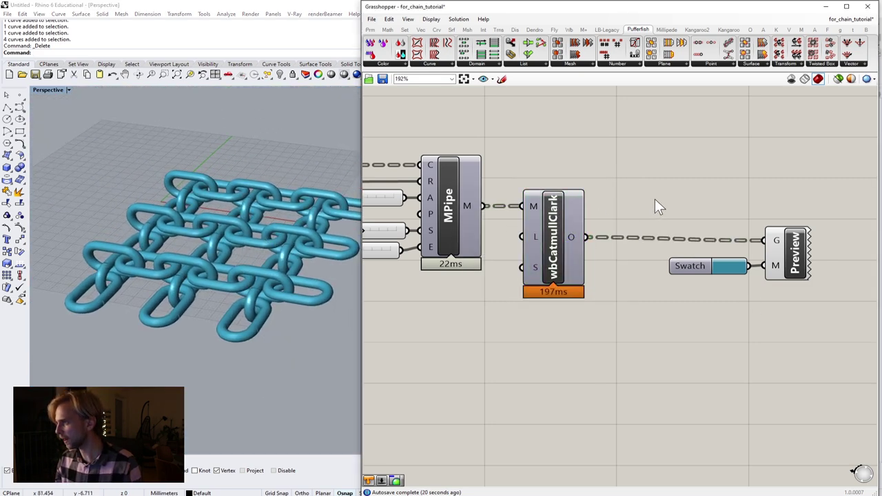
# Run the chain simulation by setting the Solver's toggle to True and watch the links move
pyautogui.scroll(-5, 655, 200)
pyautogui.moveTo(479, 233); pyautogui.dragTo(655, 244, button='right')
pyautogui.scroll(4, 498, 206)
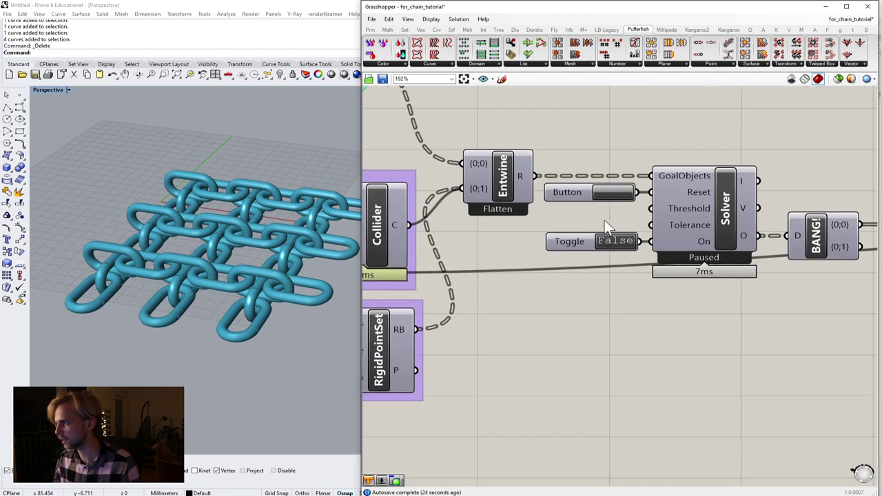
pyautogui.doubleClick(615, 241)
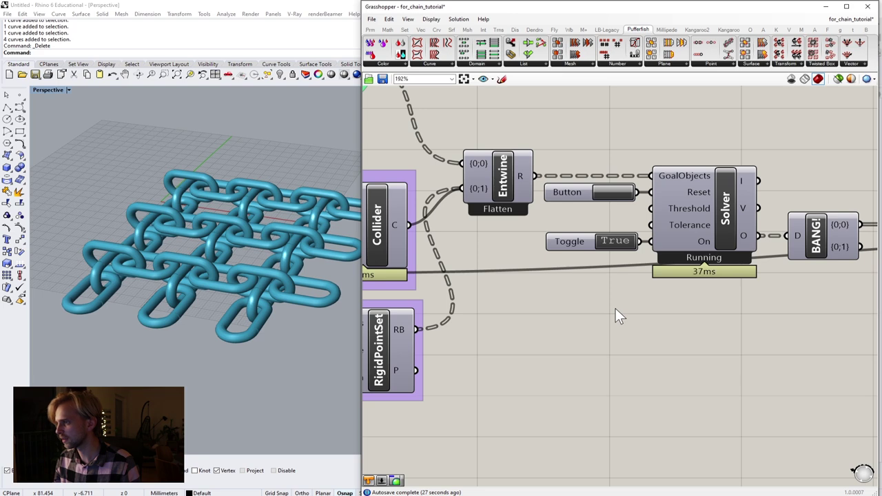
pyautogui.scroll(2, 173, 252)
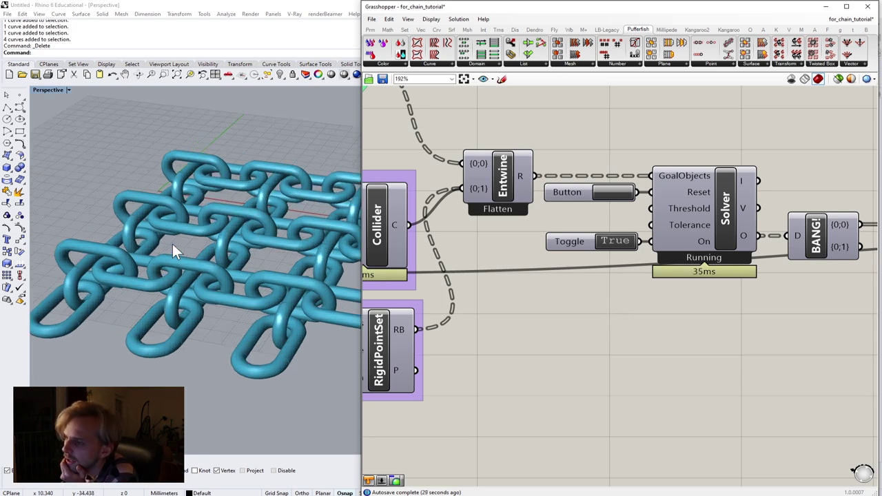
pyautogui.scroll(7, 172, 200)
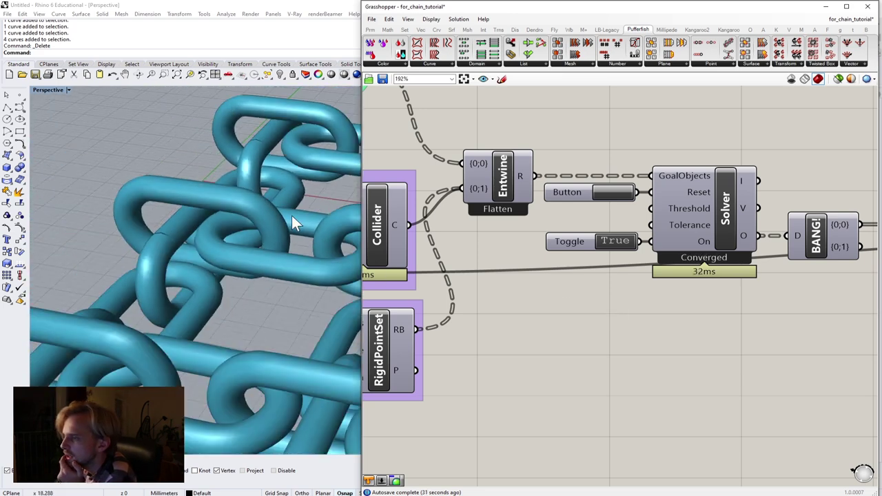
# Reset the Solver and pause the simulation by setting its toggle to False
pyautogui.click(620, 193)
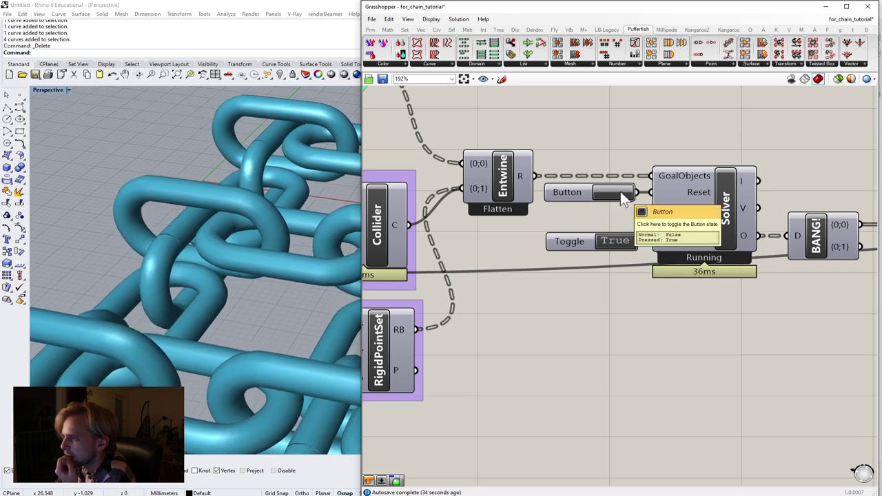
pyautogui.doubleClick(612, 241)
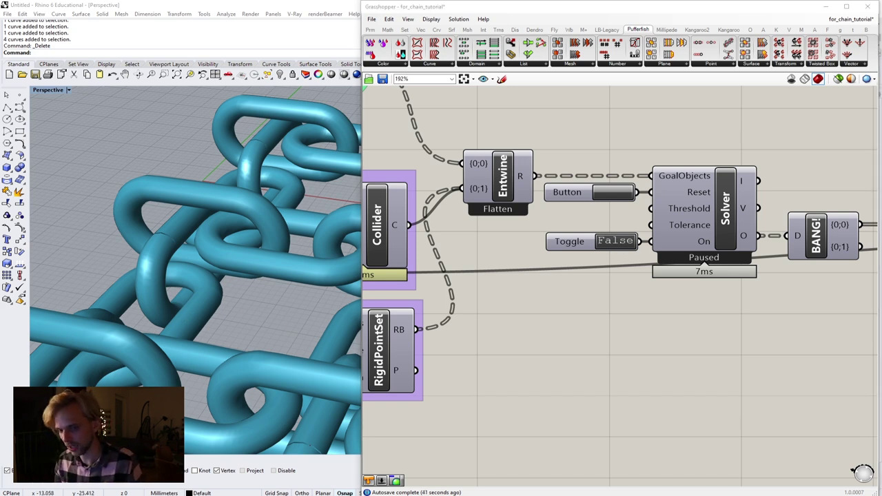
pyautogui.scroll(-5, 490, 258)
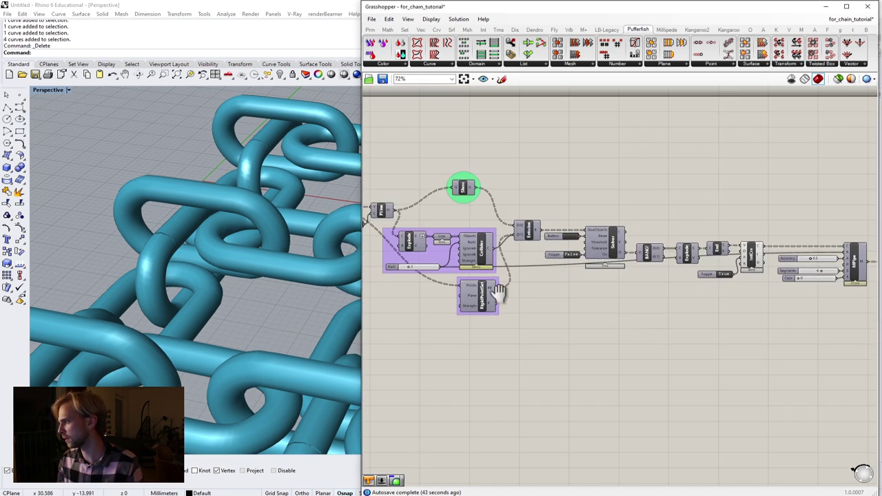
pyautogui.scroll(-10, 219, 300)
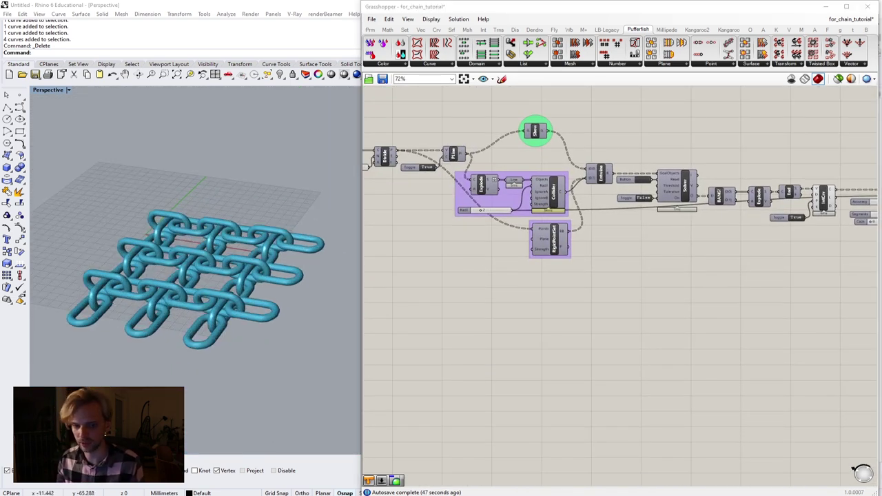
pyautogui.moveTo(151, 221); pyautogui.dragTo(152, 231, button='right')
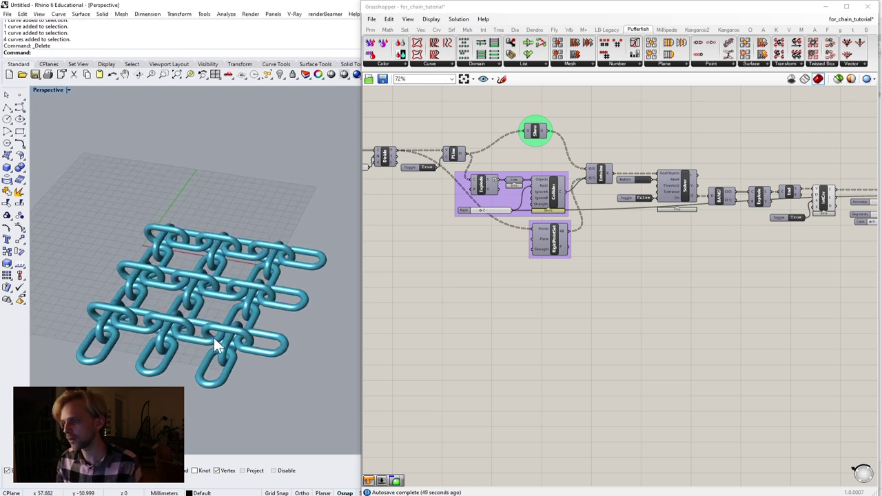
pyautogui.scroll(2, 212, 352)
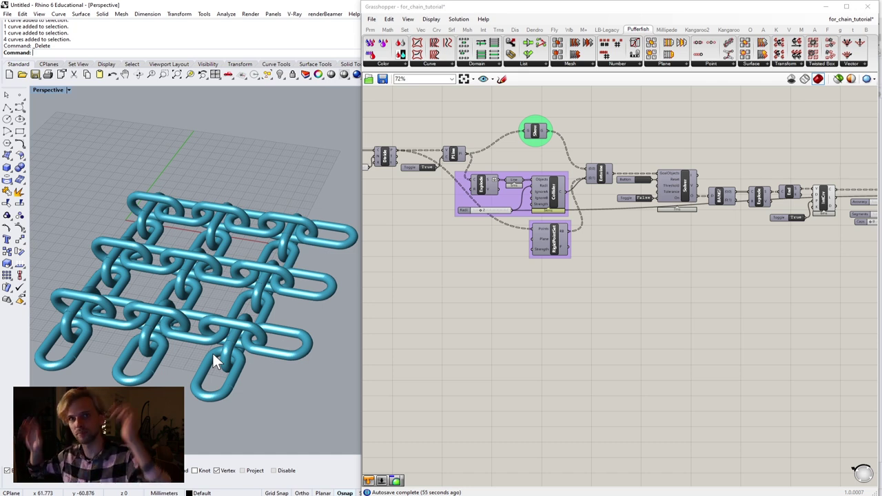
# Add the Kangaroo Load component and place it just below the RigidPointSet group
pyautogui.moveTo(611, 314); pyautogui.dragTo(659, 306, button='right')
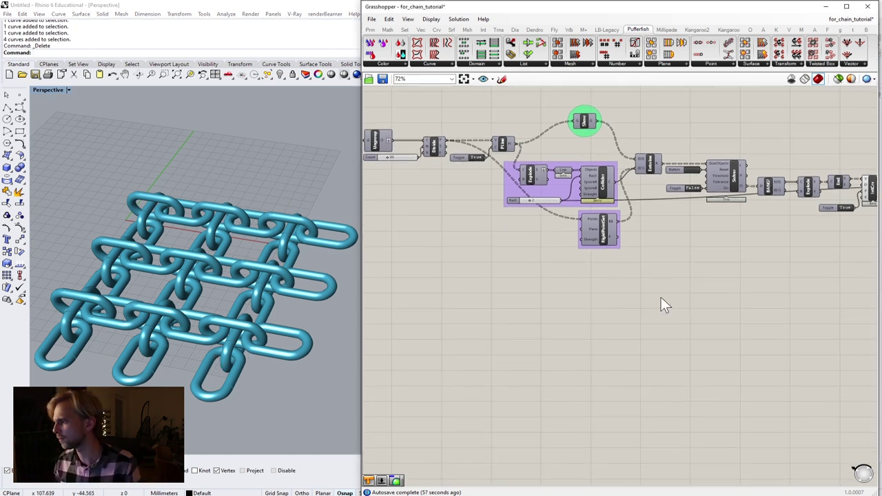
pyautogui.doubleClick(587, 293)
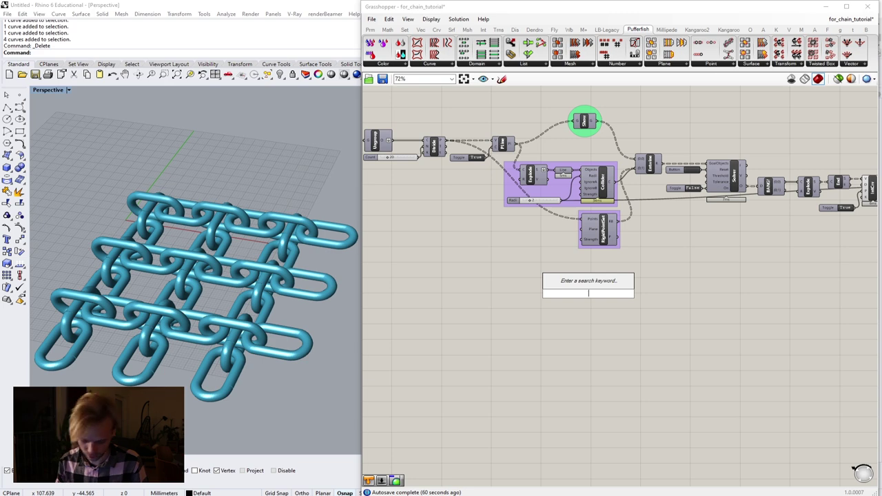
pyautogui.write('load')
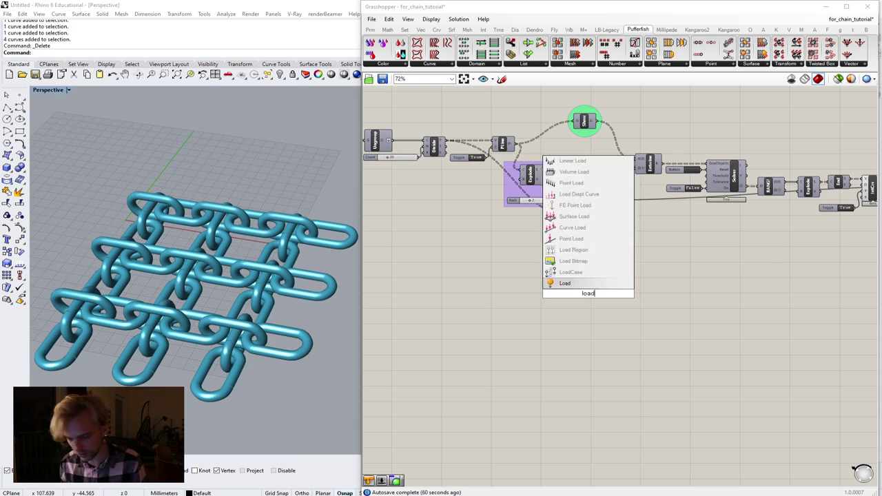
pyautogui.click(566, 285)
pyautogui.moveTo(573, 294); pyautogui.dragTo(615, 279)
pyautogui.scroll(3, 592, 265)
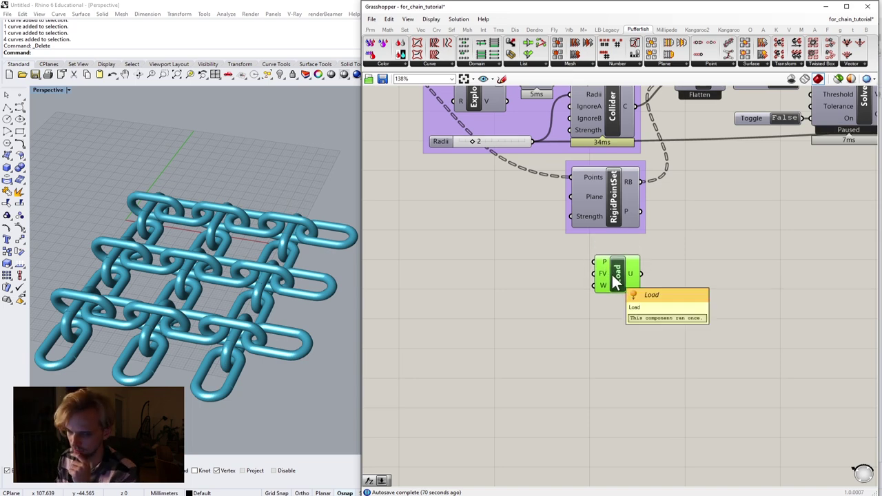
# Examine how the points from Divide Curve feed RigidPointSet, and compare this with the inputs of the Load component
pyautogui.scroll(-2, 516, 217)
pyautogui.moveTo(516, 219); pyautogui.dragTo(594, 263, button='right')
pyautogui.scroll(2, 478, 150)
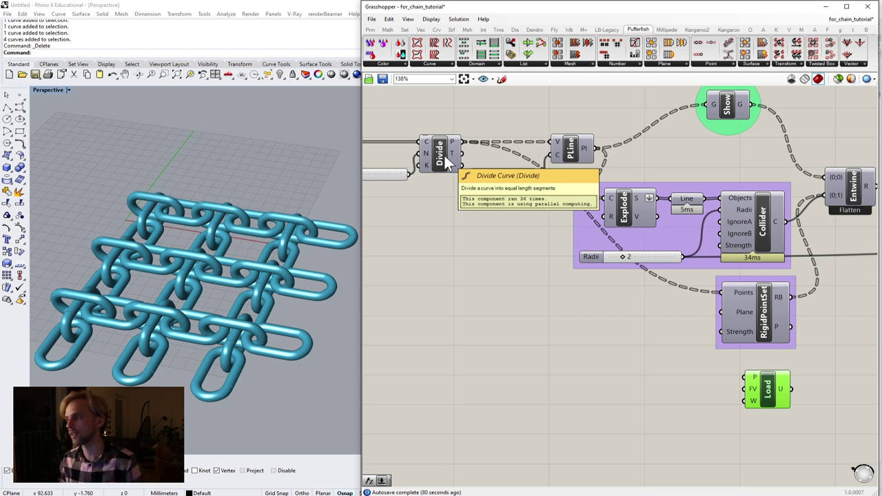
pyautogui.moveTo(628, 244); pyautogui.dragTo(535, 235, button='right')
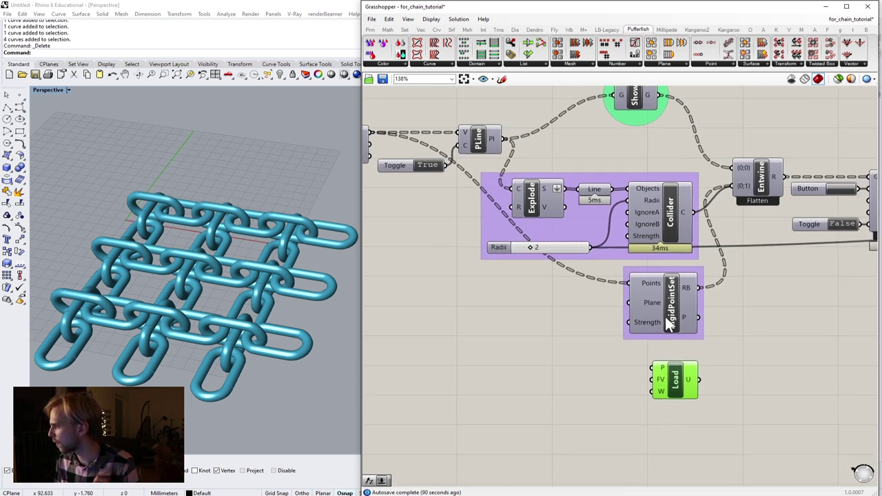
pyautogui.click(666, 319)
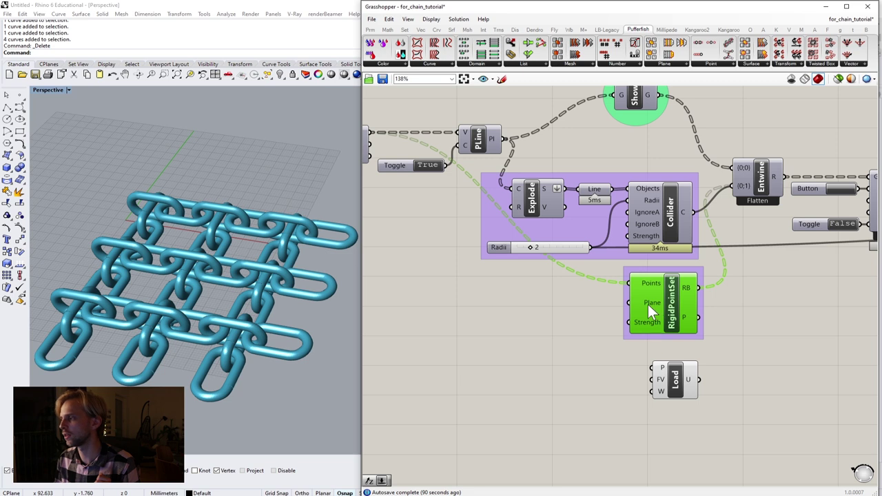
pyautogui.moveTo(648, 305)
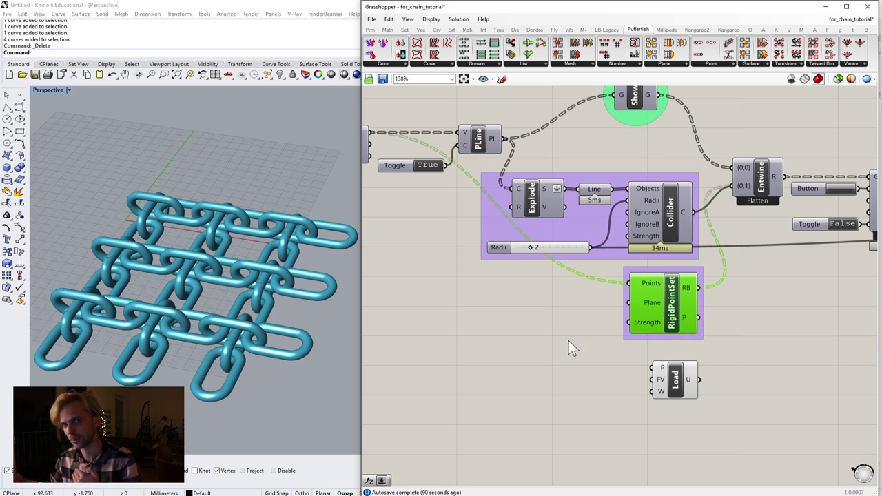
pyautogui.moveTo(612, 362); pyautogui.dragTo(640, 364, button='right')
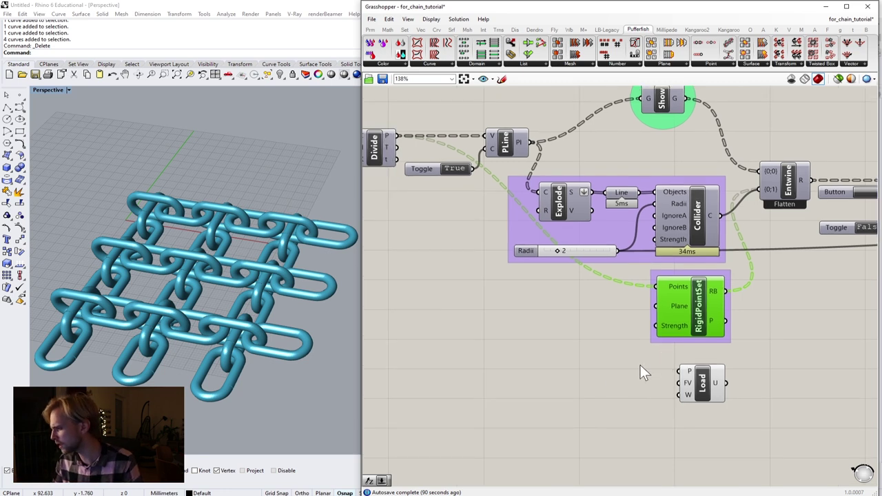
pyautogui.click(689, 387)
pyautogui.moveTo(451, 265); pyautogui.dragTo(519, 263, button='right')
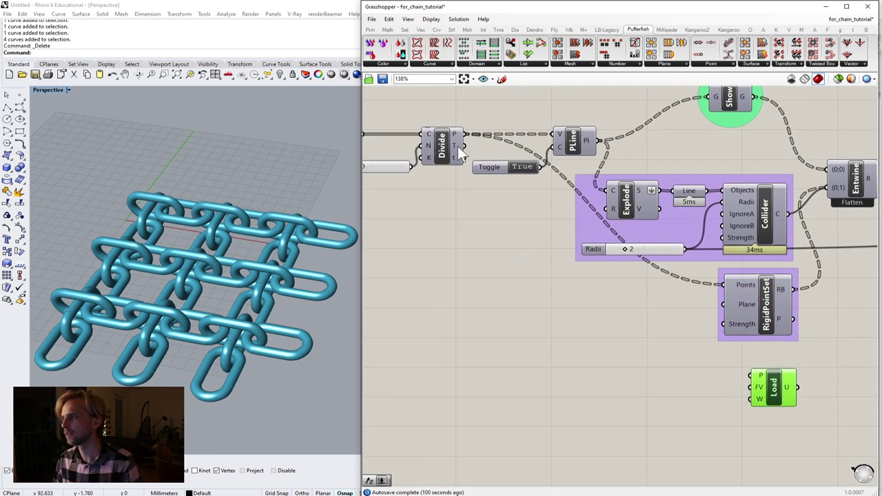
# Add an Average component and connect the P output of Divide Curve to its input
pyautogui.doubleClick(474, 273)
pyautogui.write('ave')
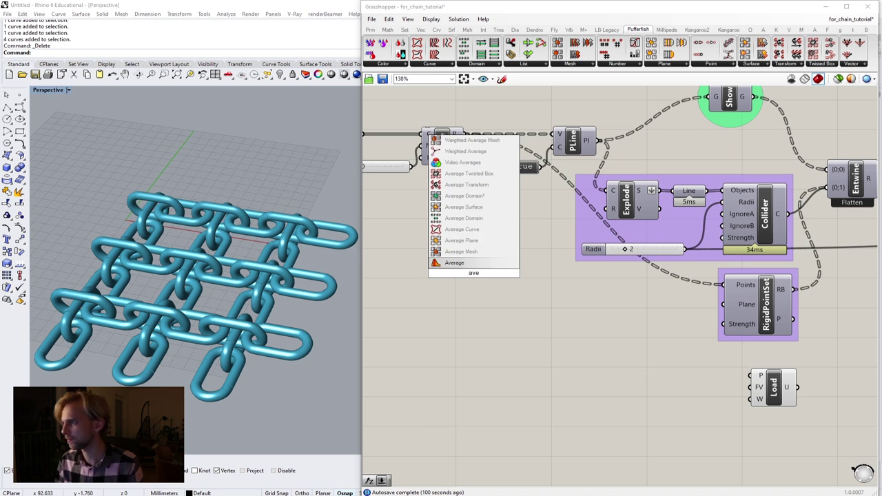
pyautogui.click(452, 262)
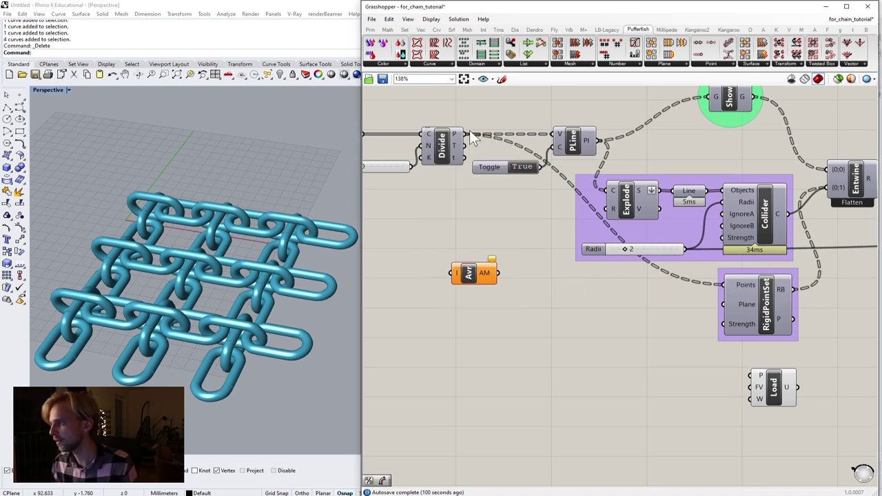
pyautogui.moveTo(464, 134); pyautogui.dragTo(500, 301)
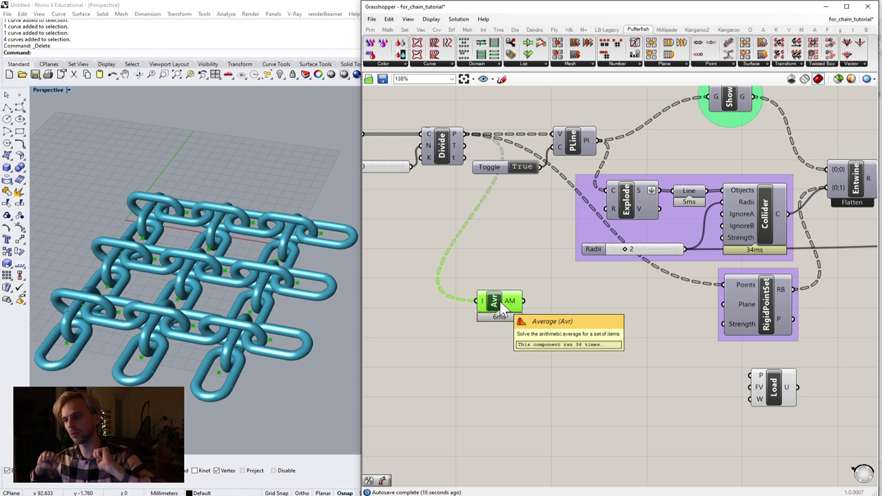
# Connect the AM output of Average to the P input of Load and place the Average component beside Load
pyautogui.moveTo(501, 303); pyautogui.dragTo(553, 346)
pyautogui.scroll(4, 594, 366)
pyautogui.moveTo(557, 331); pyautogui.dragTo(524, 300, button='right')
pyautogui.scroll(-3, 521, 297)
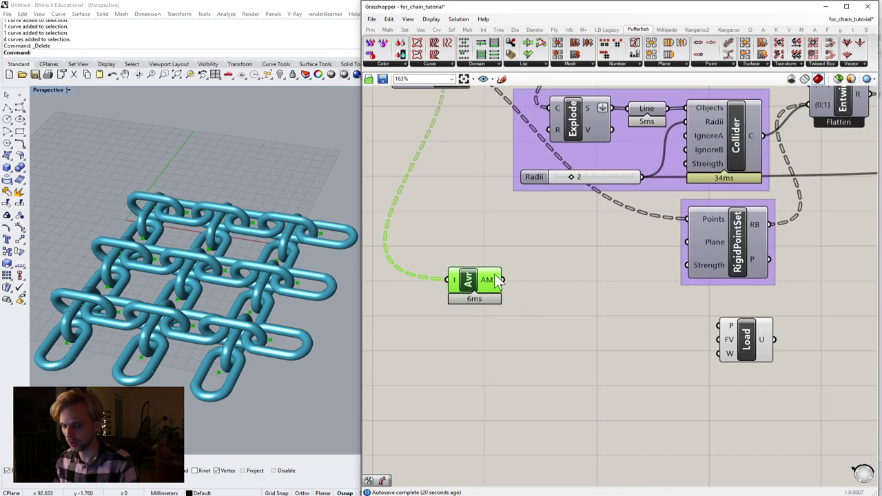
pyautogui.moveTo(502, 280); pyautogui.dragTo(719, 326)
pyautogui.moveTo(476, 290); pyautogui.dragTo(651, 336)
pyautogui.moveTo(550, 330); pyautogui.dragTo(478, 251, button='right')
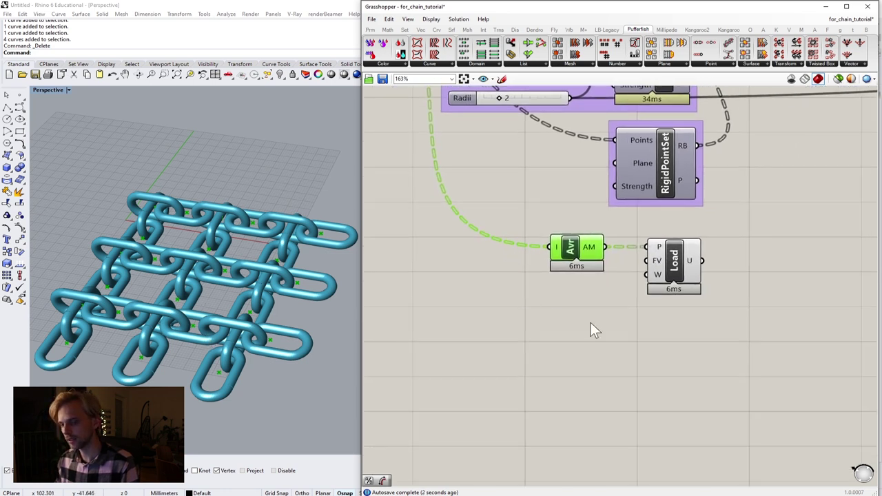
# Add a Unit Z component, connect its V output to the FV input of Load, and place it directly below Average
pyautogui.scroll(2, 581, 317)
pyautogui.doubleClick(563, 297)
pyautogui.write('z')
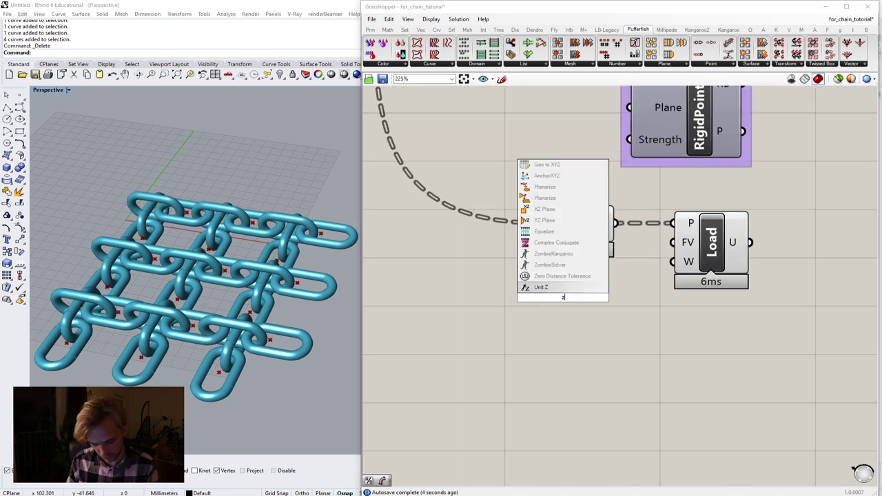
pyautogui.press('Return')
pyautogui.moveTo(597, 298); pyautogui.dragTo(674, 241)
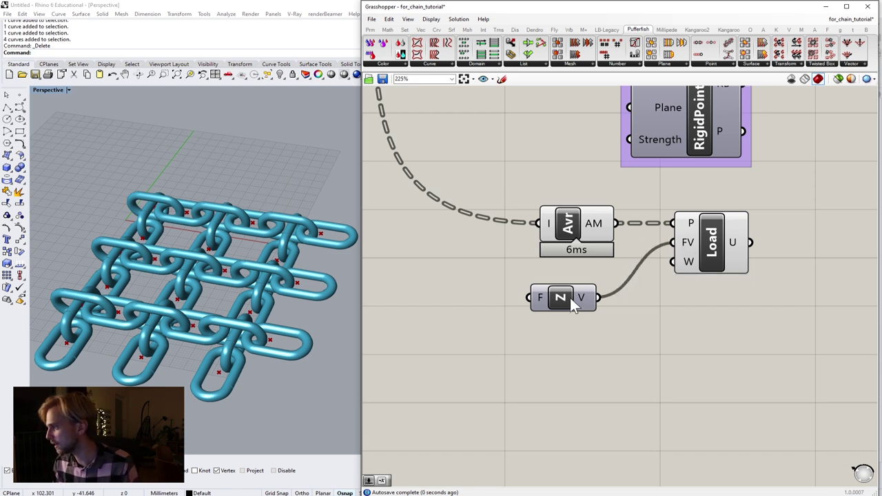
pyautogui.moveTo(570, 298); pyautogui.dragTo(583, 273)
# Add a number slider with the value 0.1 and connect it to the F input of Unit Z
pyautogui.moveTo(448, 278); pyautogui.dragTo(544, 265, button='right')
pyautogui.doubleClick(544, 265)
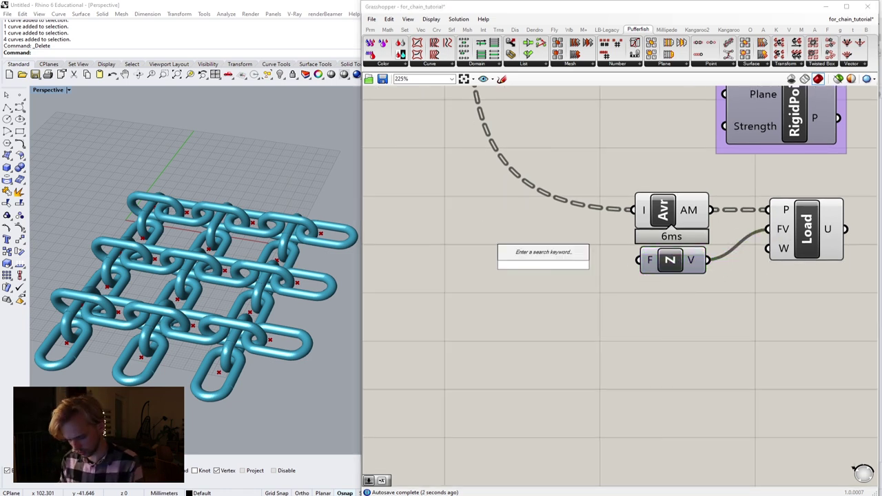
pyautogui.write('0.1')
pyautogui.press('Return')
pyautogui.moveTo(628, 264); pyautogui.dragTo(639, 273)
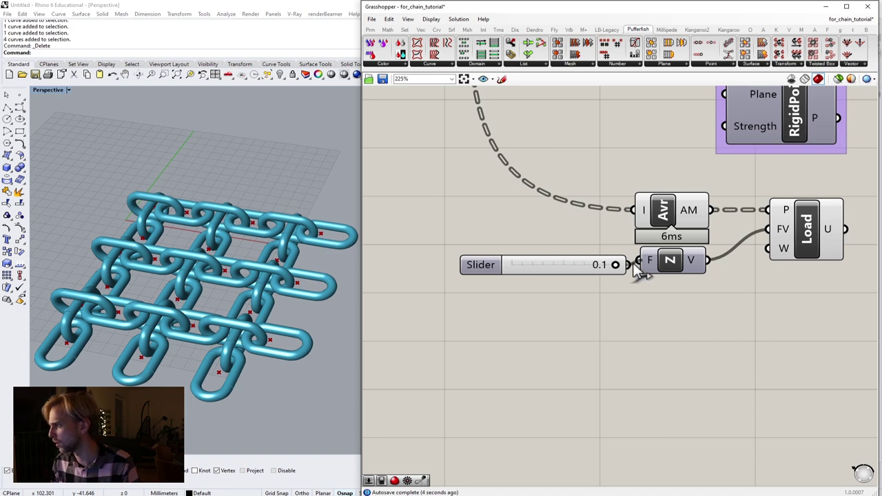
pyautogui.moveTo(575, 264); pyautogui.dragTo(563, 259)
# Add the U output of Load to the goals already feeding the {0;1} input of Entwine
pyautogui.scroll(-6, 598, 237)
pyautogui.moveTo(705, 197); pyautogui.dragTo(637, 259, button='right')
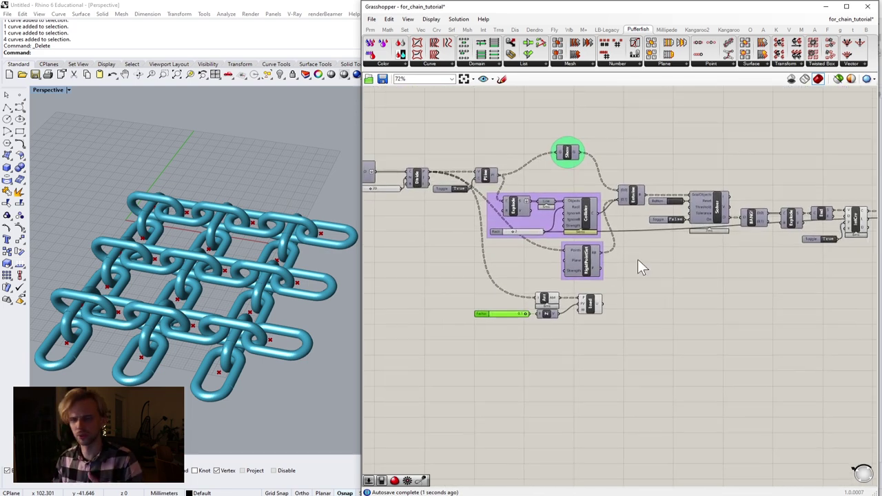
pyautogui.scroll(3, 605, 288)
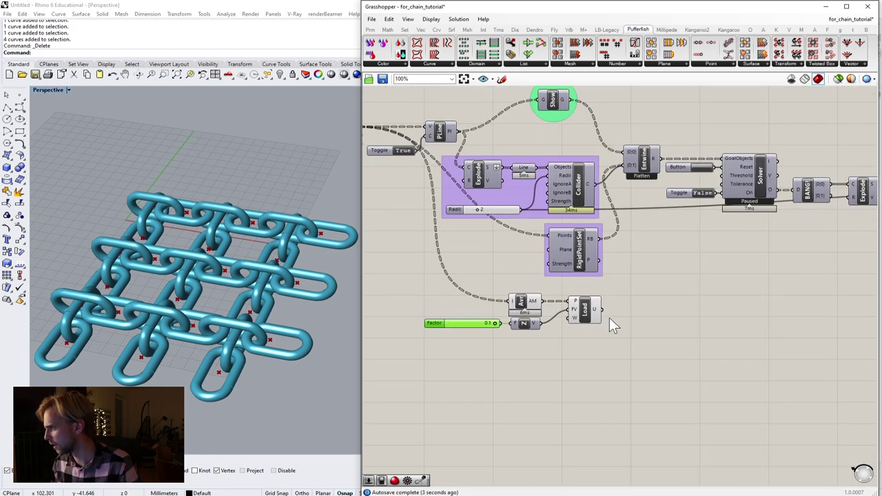
pyautogui.keyDown('shift'); pyautogui.moveTo(603, 310); pyautogui.dragTo(625, 165); pyautogui.keyUp('shift')
pyautogui.scroll(3, 628, 157)
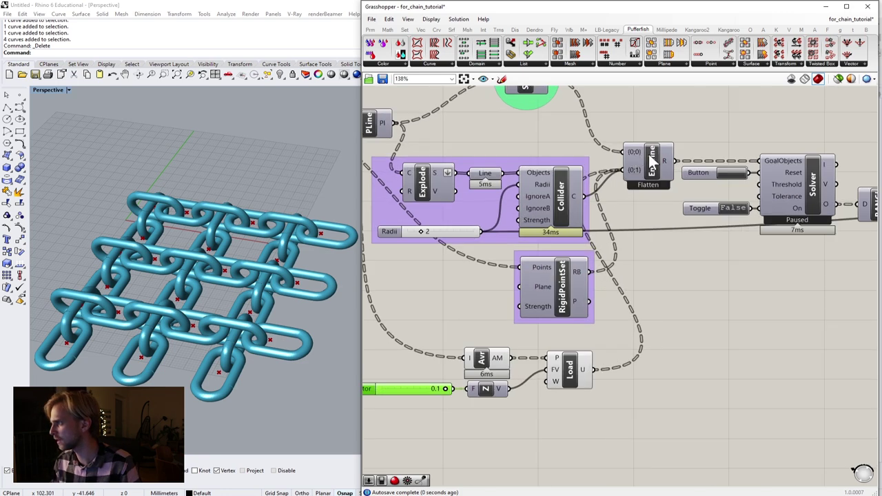
# Group the Factor slider, Unit Z, Average and Load components, and move the group up just below the RigidPointSet group
pyautogui.scroll(-3, 589, 269)
pyautogui.moveTo(589, 268); pyautogui.dragTo(650, 220, button='right')
pyautogui.moveTo(690, 345); pyautogui.dragTo(511, 274)
pyautogui.middleClick(515, 273)
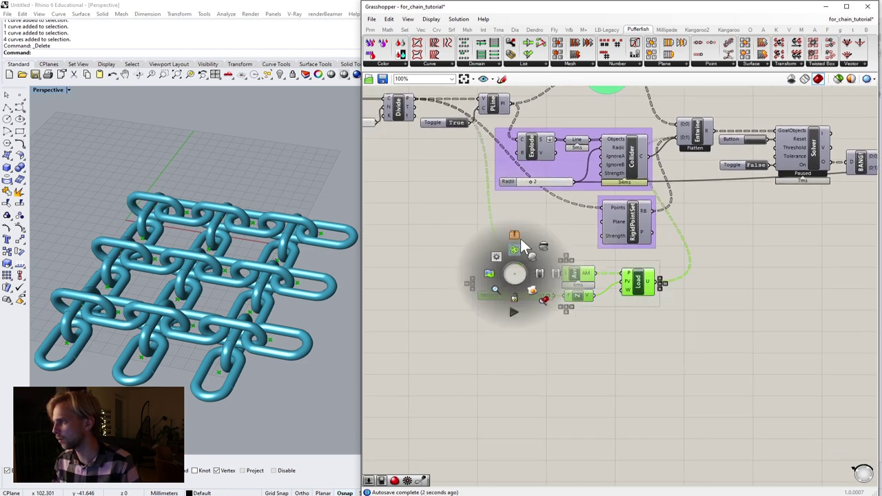
pyautogui.click(521, 240)
pyautogui.click(523, 247)
pyautogui.moveTo(611, 265); pyautogui.dragTo(610, 256)
pyautogui.click(679, 311)
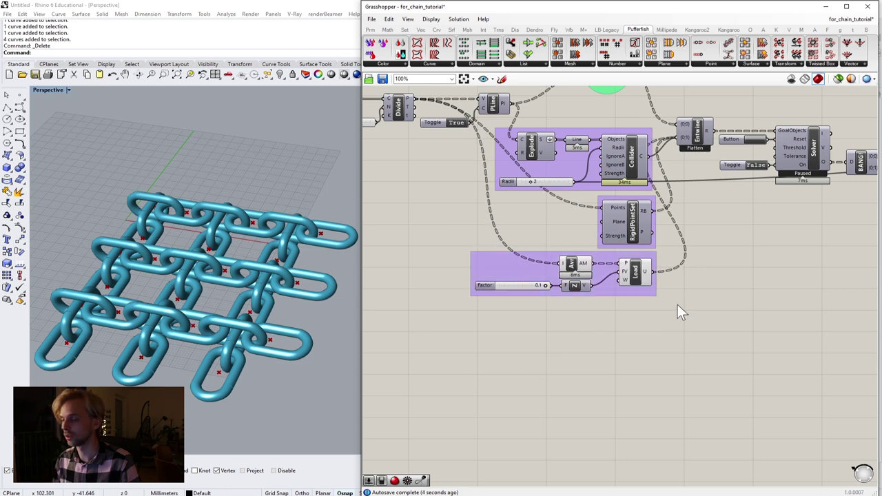
# Run the Kangaroo solver to test the load, then stop it and reset the simulation
pyautogui.scroll(-2, 762, 207)
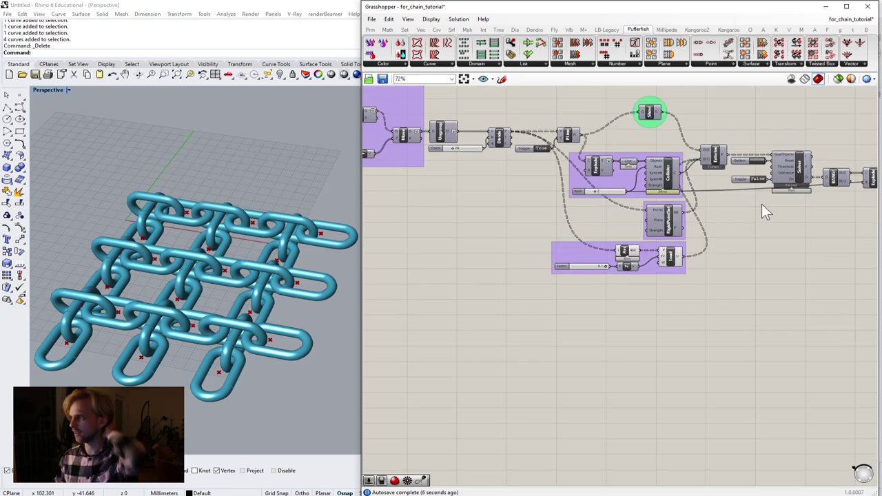
pyautogui.scroll(4, 679, 160)
pyautogui.doubleClick(686, 180)
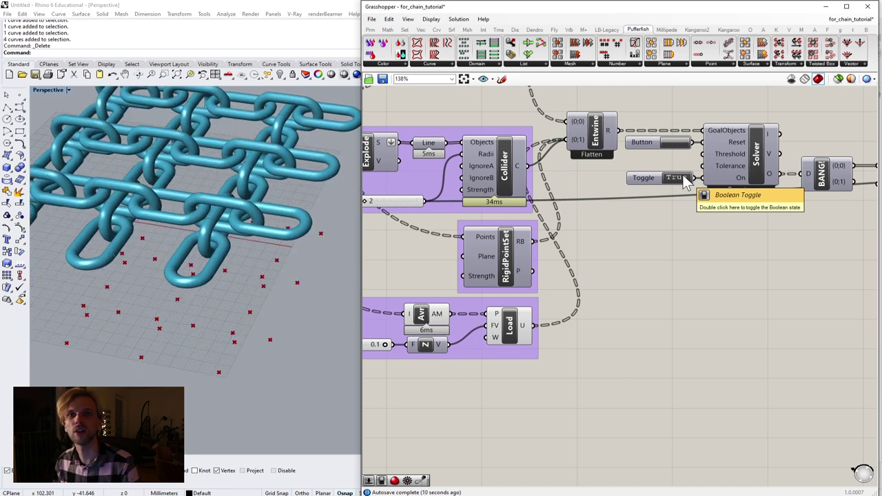
pyautogui.doubleClick(686, 180)
pyautogui.click(679, 144)
# Add the Kangaroo Support component and place it below the Load group
pyautogui.scroll(-2, 658, 238)
pyautogui.moveTo(602, 278); pyautogui.dragTo(737, 253, button='right')
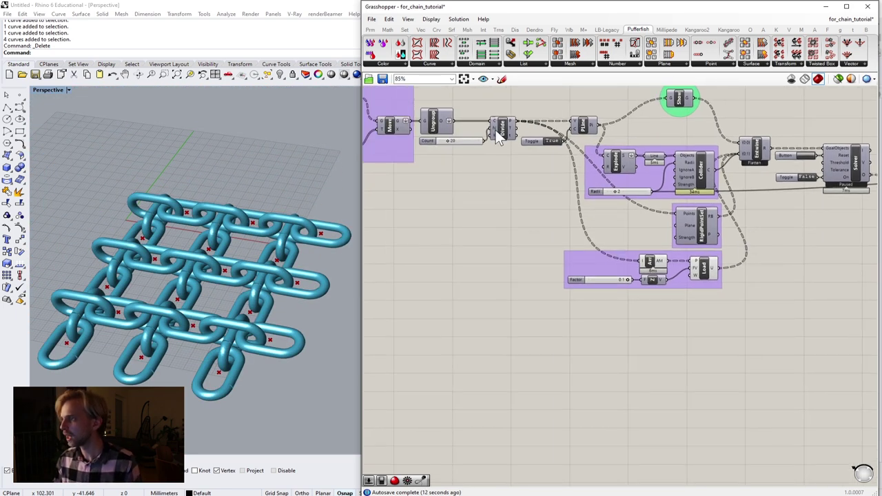
pyautogui.doubleClick(648, 326)
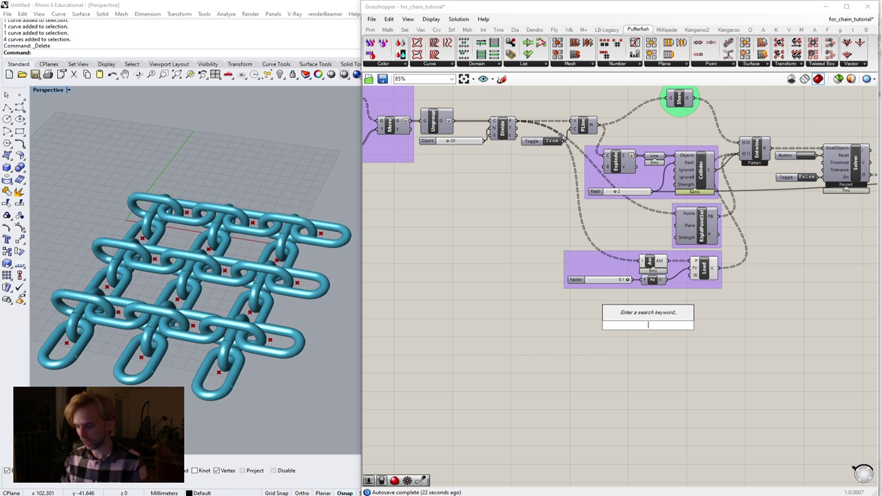
pyautogui.write('suppor')
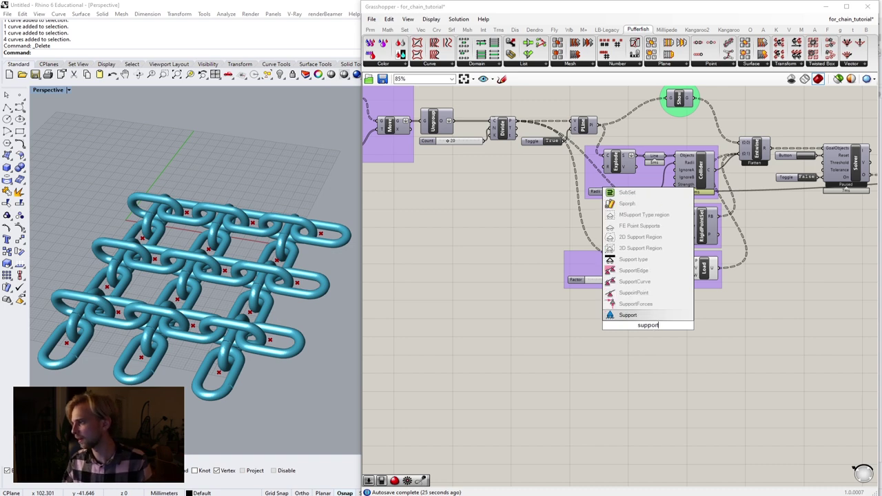
pyautogui.click(654, 314)
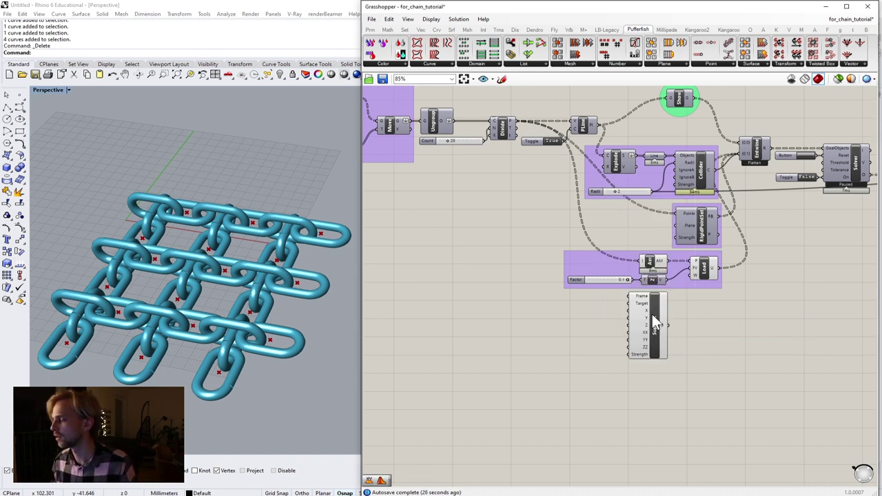
pyautogui.moveTo(656, 319); pyautogui.dragTo(703, 332)
pyautogui.moveTo(702, 332); pyautogui.dragTo(638, 374, button='right')
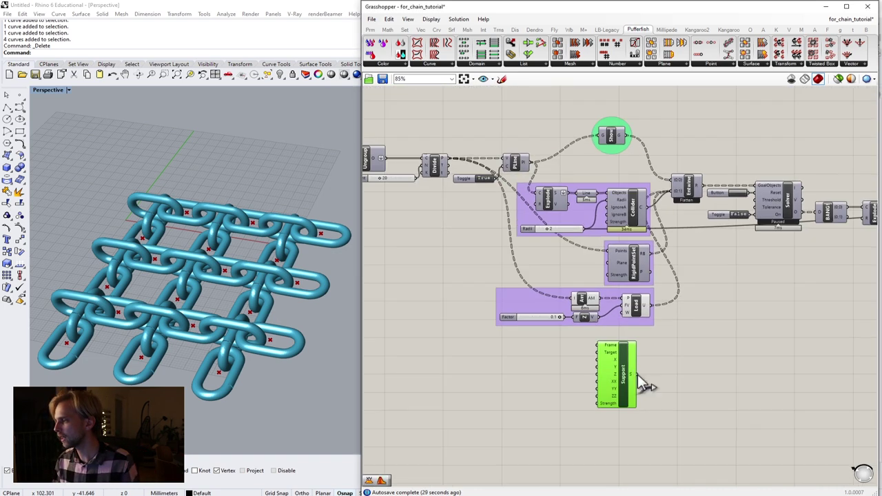
# Add the S output of Support to the {0;1} input of Entwine and adjust the position of the Support component
pyautogui.moveTo(637, 374); pyautogui.dragTo(675, 197)
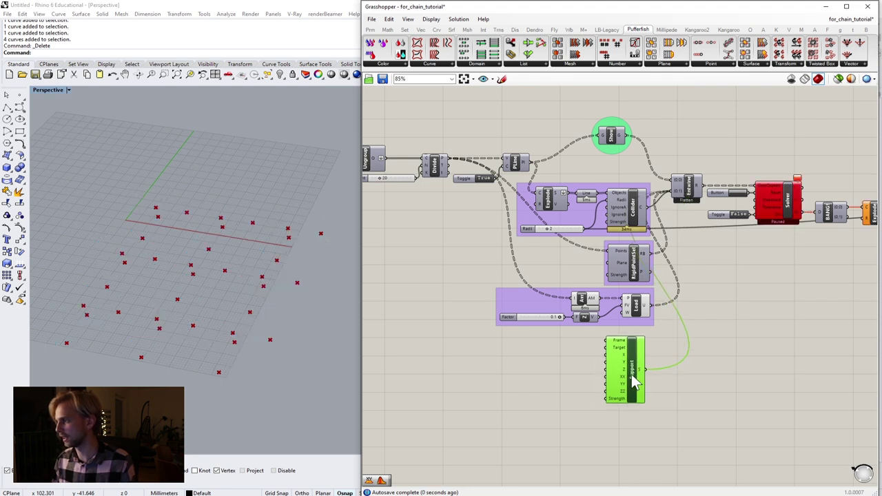
pyautogui.moveTo(625, 367); pyautogui.dragTo(689, 323, button='right')
pyautogui.moveTo(689, 324); pyautogui.dragTo(688, 346)
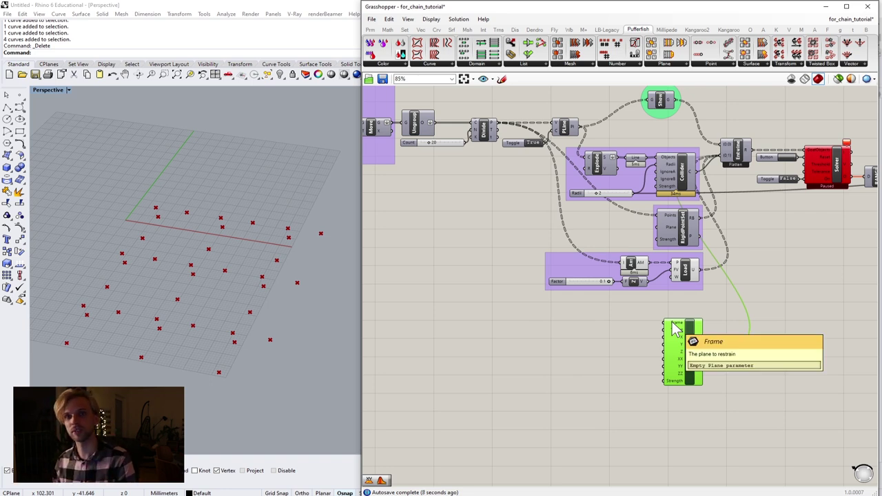
# Turn on the preview of RigidPointSet to examine its planes in the viewport, then turn it off again
pyautogui.click(680, 226)
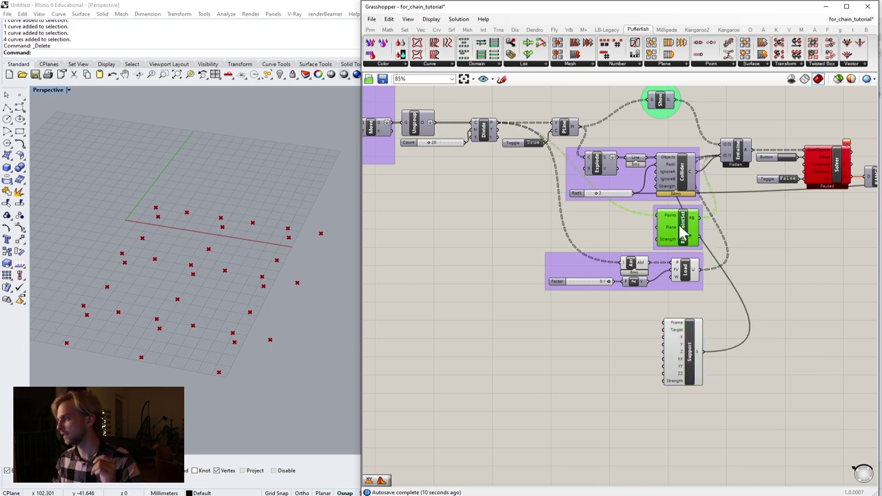
pyautogui.middleClick(679, 226)
pyautogui.click(696, 210)
pyautogui.scroll(4, 717, 231)
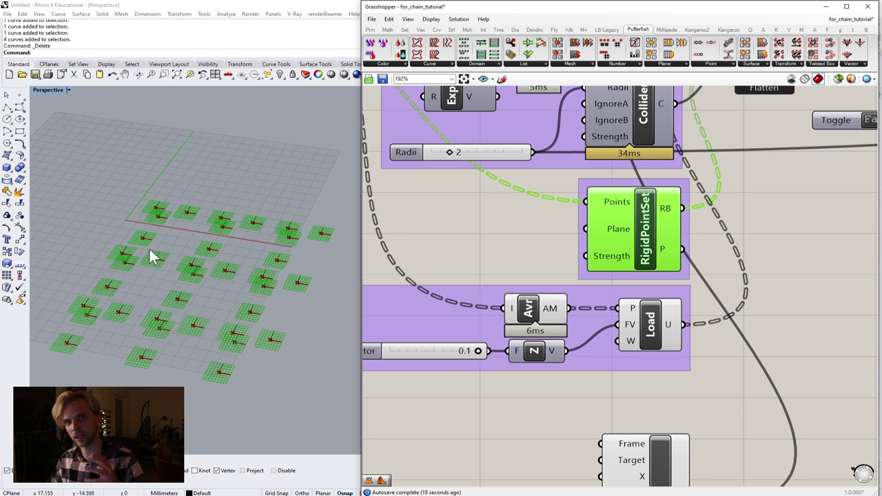
pyautogui.moveTo(673, 234); pyautogui.dragTo(667, 235)
pyautogui.middleClick(642, 232)
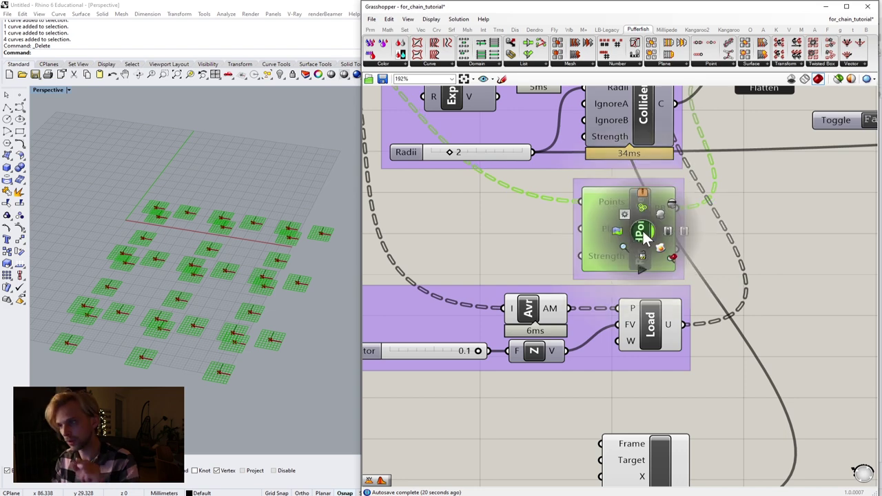
pyautogui.click(502, 210)
pyautogui.middleClick(621, 228)
pyautogui.click(654, 200)
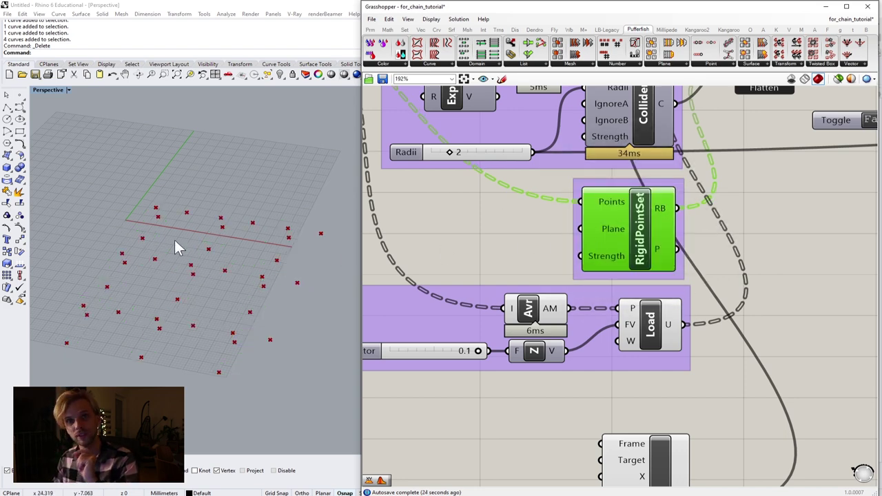
# Add a second Average component in the free space between the Load group and the Support component
pyautogui.moveTo(710, 382); pyautogui.dragTo(773, 333, button='right')
pyautogui.scroll(-2, 779, 335)
pyautogui.moveTo(814, 444); pyautogui.dragTo(810, 363, button='right')
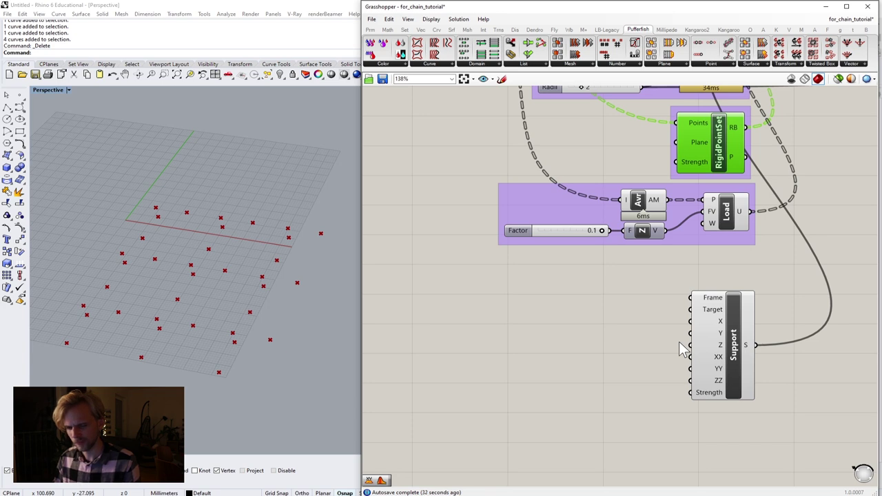
pyautogui.moveTo(574, 309); pyautogui.dragTo(605, 363, button='right')
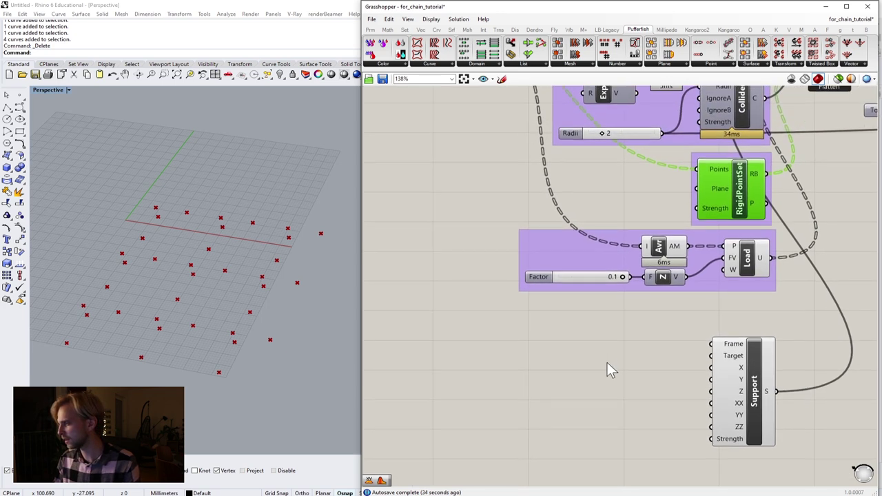
pyautogui.doubleClick(604, 359)
pyautogui.write('ave')
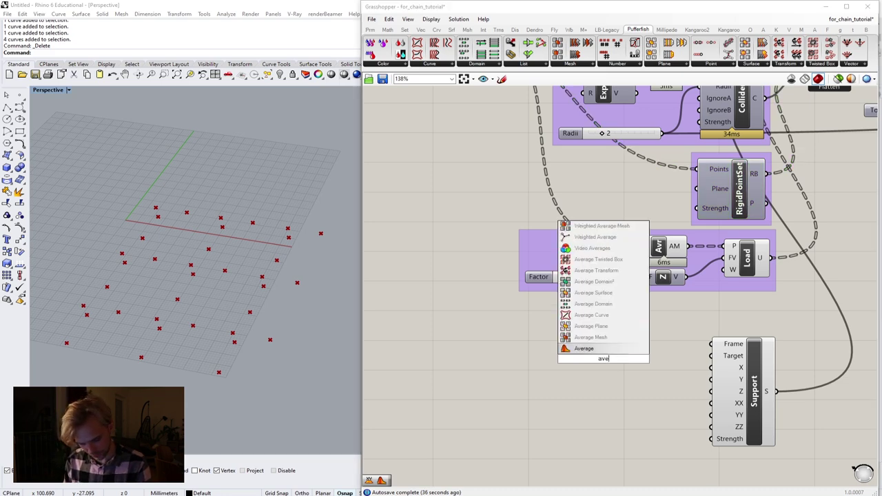
pyautogui.click(584, 348)
# Connect the P output of Divide Curve to the input of the new Average and move it further from Support
pyautogui.scroll(-5, 655, 295)
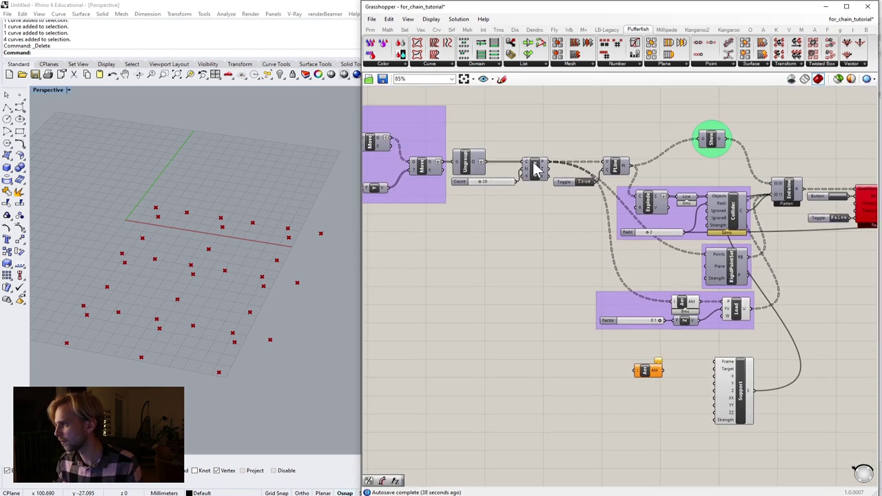
pyautogui.moveTo(546, 168); pyautogui.dragTo(635, 371)
pyautogui.scroll(7, 627, 377)
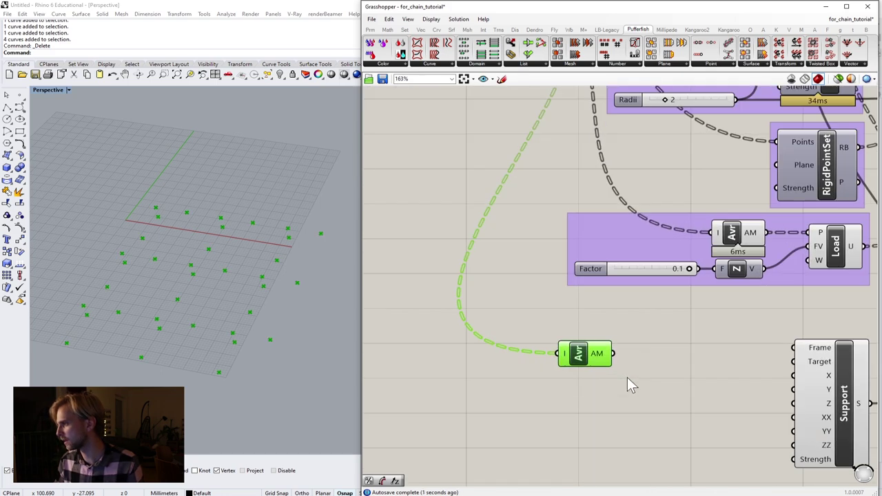
pyautogui.moveTo(627, 384); pyautogui.dragTo(570, 341, button='right')
pyautogui.moveTo(540, 321); pyautogui.dragTo(501, 371)
pyautogui.click(472, 309)
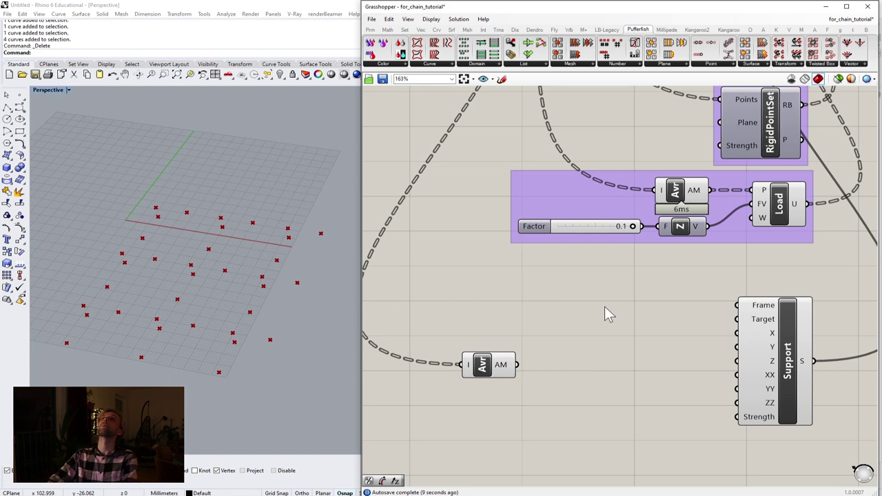
# Turn on the preview of the last Move component, the one feeding Ungroup
pyautogui.scroll(-5, 594, 280)
pyautogui.moveTo(492, 196); pyautogui.dragTo(557, 235, button='right')
pyautogui.moveTo(477, 173); pyautogui.dragTo(578, 243, button='right')
pyautogui.scroll(4, 717, 195)
pyautogui.click(539, 241)
pyautogui.middleClick(534, 237)
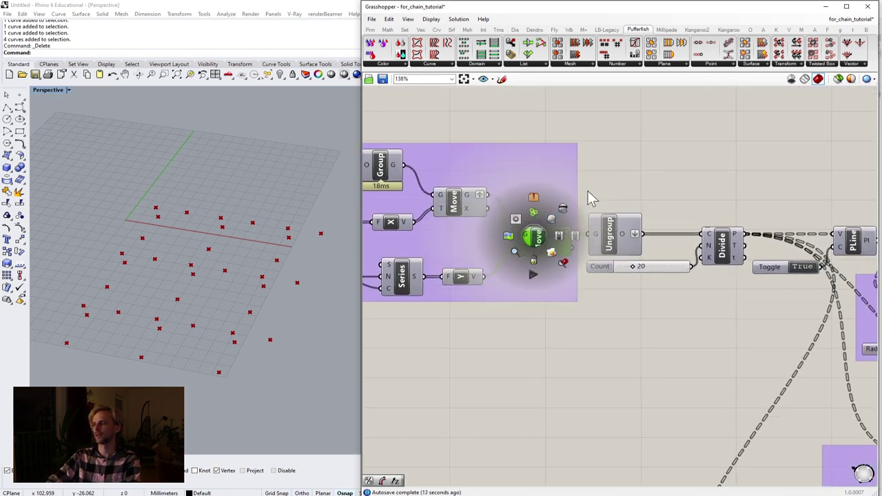
pyautogui.click(554, 221)
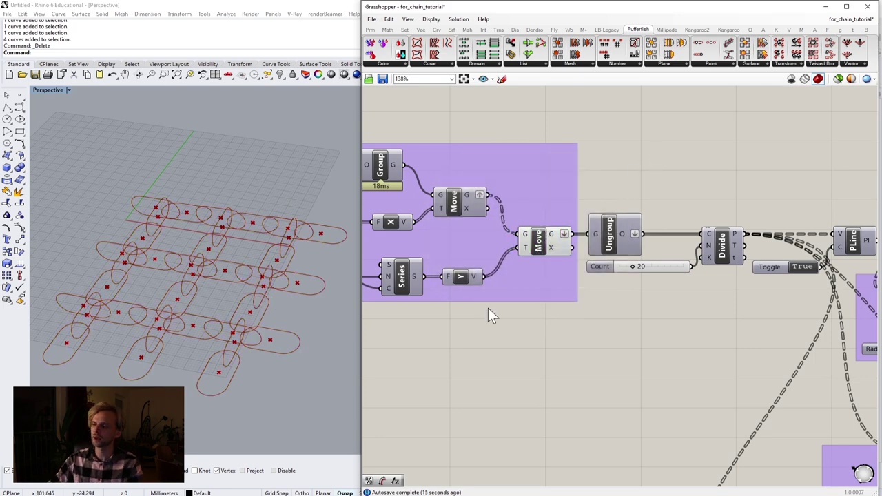
# Select the Average component fed by Divide Curve near Support to highlight the link centre points in the viewport
pyautogui.moveTo(495, 346); pyautogui.dragTo(498, 239, button='right')
pyautogui.moveTo(593, 334); pyautogui.dragTo(507, 191, button='right')
pyautogui.click(715, 363)
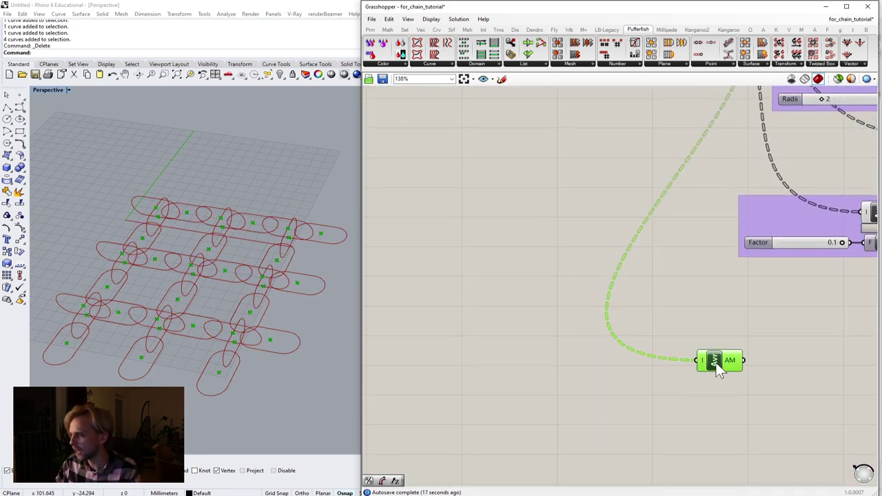
# In Rhino's maximized Top view, draw a small sphere at the centre of the lowest link in the third column
pyautogui.click(6, 168)
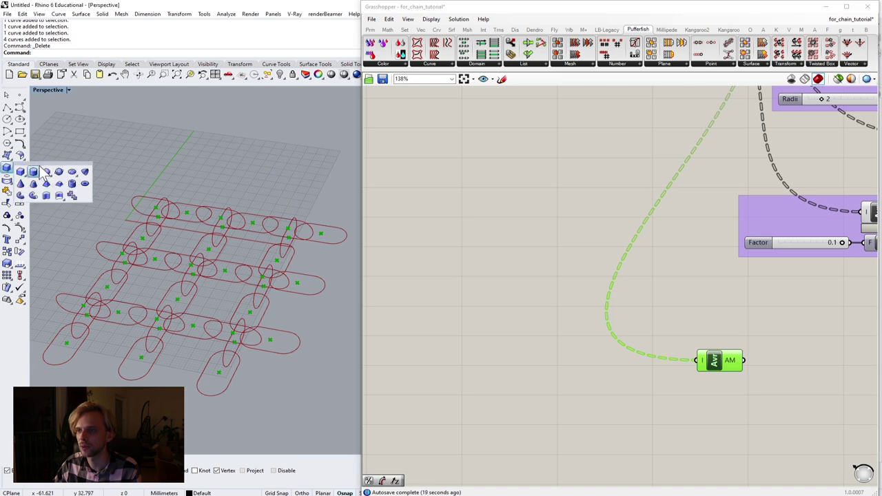
pyautogui.click(46, 172)
pyautogui.doubleClick(47, 90)
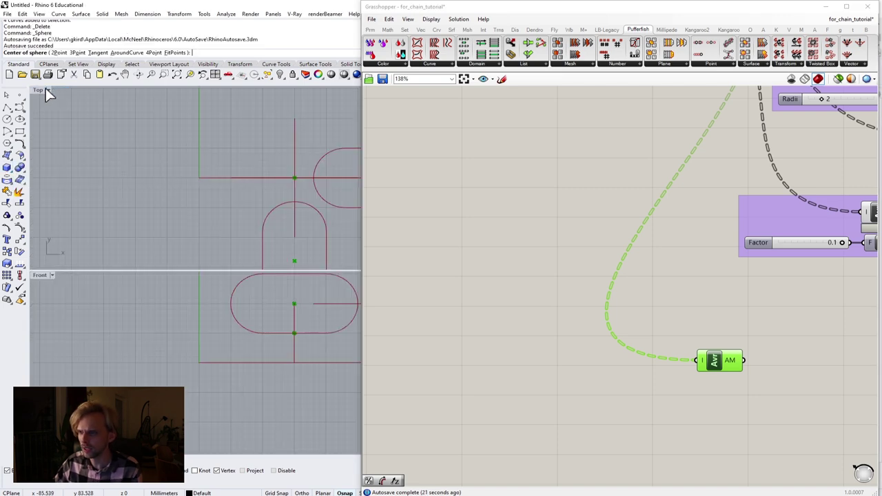
pyautogui.doubleClick(40, 91)
pyautogui.scroll(8, 211, 236)
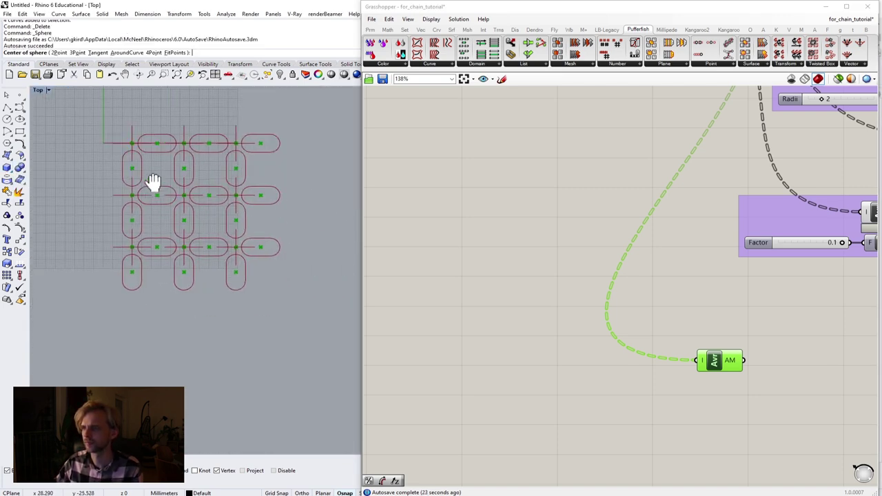
pyautogui.click(220, 240)
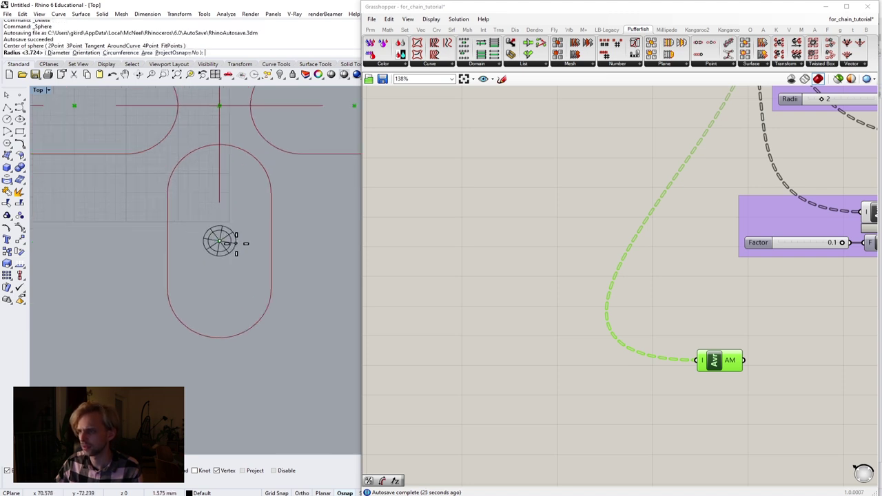
pyautogui.click(227, 238)
# Copy the sphere to the centres of the links at the other three corners of the chain mesh
pyautogui.scroll(-5, 222, 232)
pyautogui.scroll(-3, 224, 231)
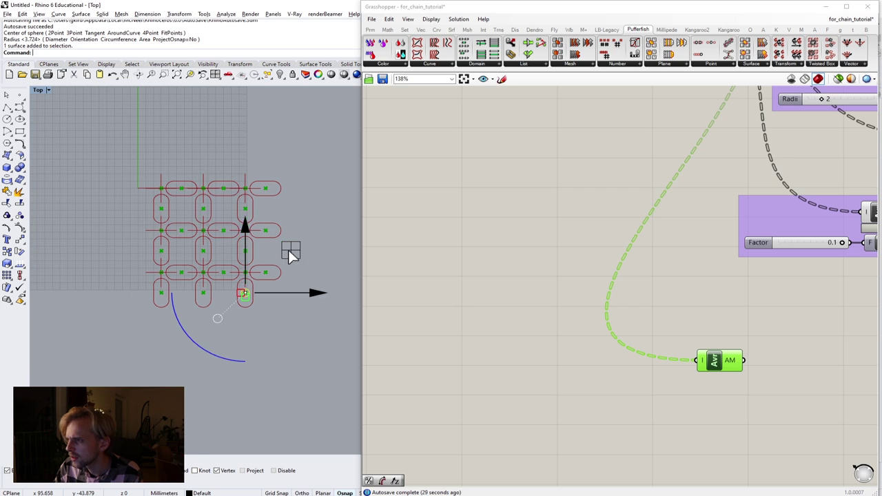
pyautogui.moveTo(287, 251); pyautogui.dragTo(208, 146)
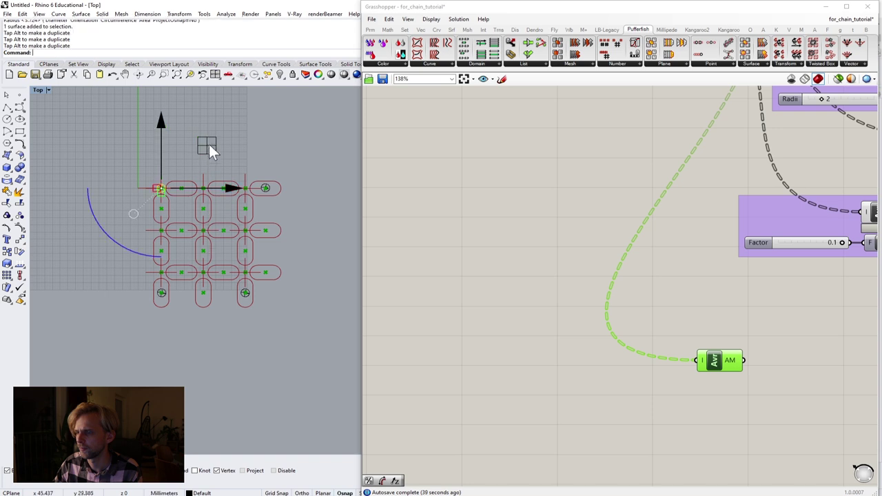
pyautogui.click(223, 119)
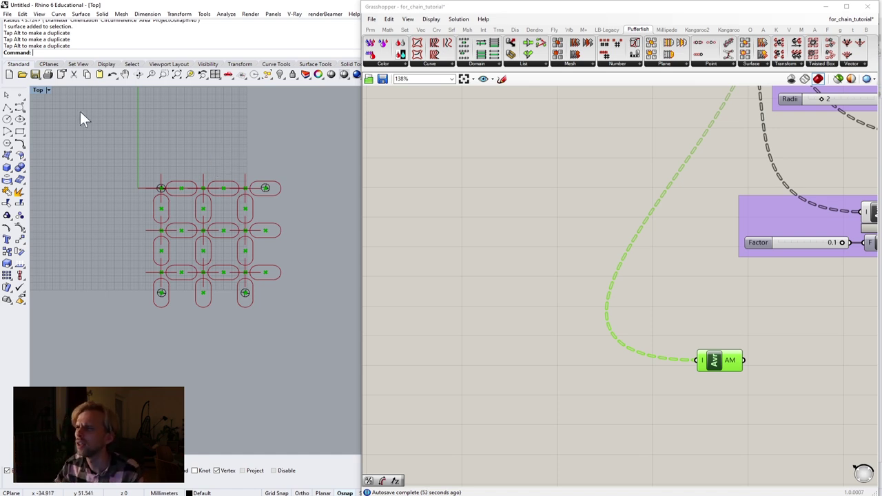
# Return to the four-view layout, narrow the Grasshopper window and maximize the Perspective view
pyautogui.doubleClick(38, 90)
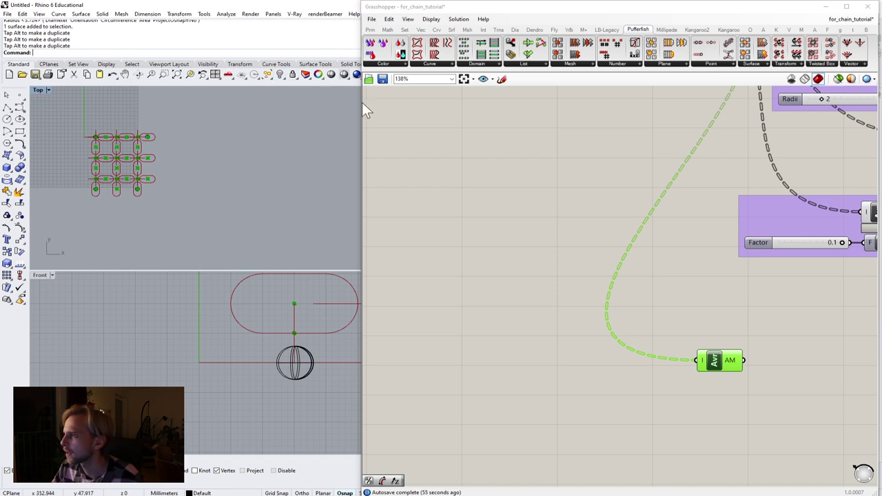
pyautogui.moveTo(364, 102); pyautogui.dragTo(525, 103)
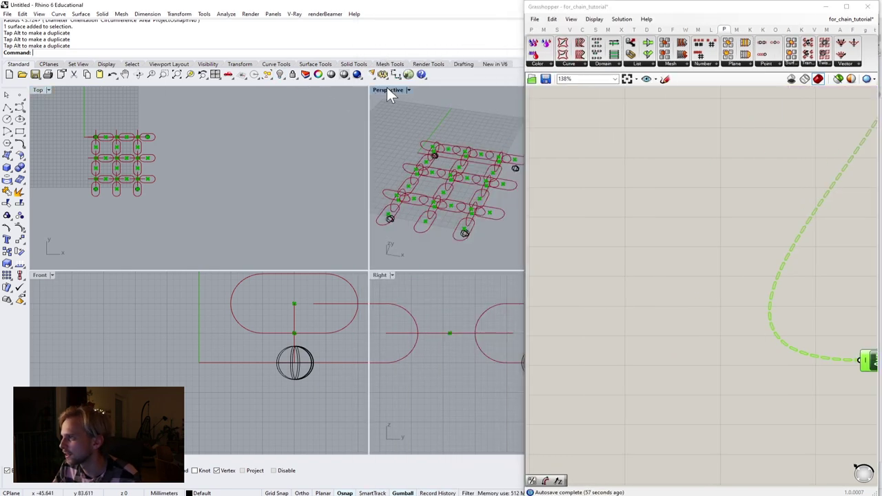
pyautogui.doubleClick(388, 89)
# Raise the front corner sphere vertically onto its link's centre point and set the Perspective view to Shaded display
pyautogui.moveTo(245, 321); pyautogui.dragTo(240, 289, button='right')
pyautogui.scroll(7, 241, 290)
pyautogui.click(255, 321)
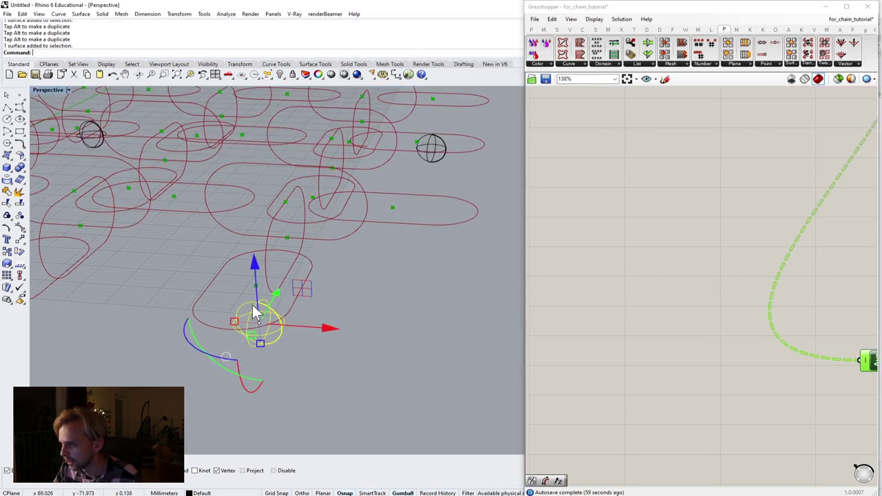
pyautogui.moveTo(255, 262); pyautogui.dragTo(252, 224)
pyautogui.click(62, 91)
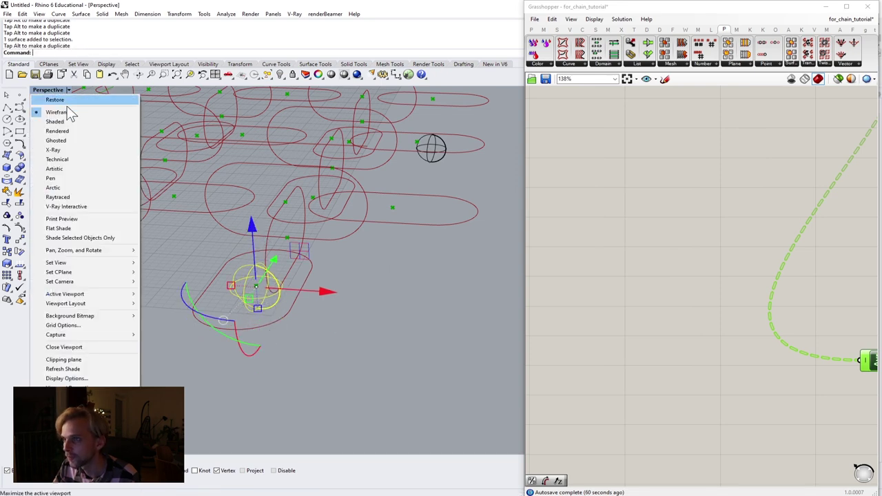
pyautogui.click(72, 124)
# Raise the sphere at the free end of the first column vertically onto its link's centre point
pyautogui.moveTo(232, 226)
pyautogui.keyDown('shift'); pyautogui.mouseDown(button='right')
pyautogui.moveTo(317, 222)
pyautogui.moveTo(292, 247)
pyautogui.moveTo(368, 266)
pyautogui.mouseUp(button='right'); pyautogui.keyUp('shift')
pyautogui.click(315, 232)
pyautogui.click(242, 306)
pyautogui.moveTo(238, 255); pyautogui.dragTo(248, 208)
pyautogui.click(356, 239)
# Raise the sphere at the free end of the first row vertically onto its link's centre point
pyautogui.scroll(-8, 357, 239)
pyautogui.keyDown('shift'); pyautogui.moveTo(358, 238); pyautogui.dragTo(251, 268, button='right'); pyautogui.keyUp('shift')
pyautogui.scroll(8, 171, 304)
pyautogui.keyDown('shift'); pyautogui.moveTo(365, 293); pyautogui.dragTo(153, 277, button='right'); pyautogui.keyUp('shift')
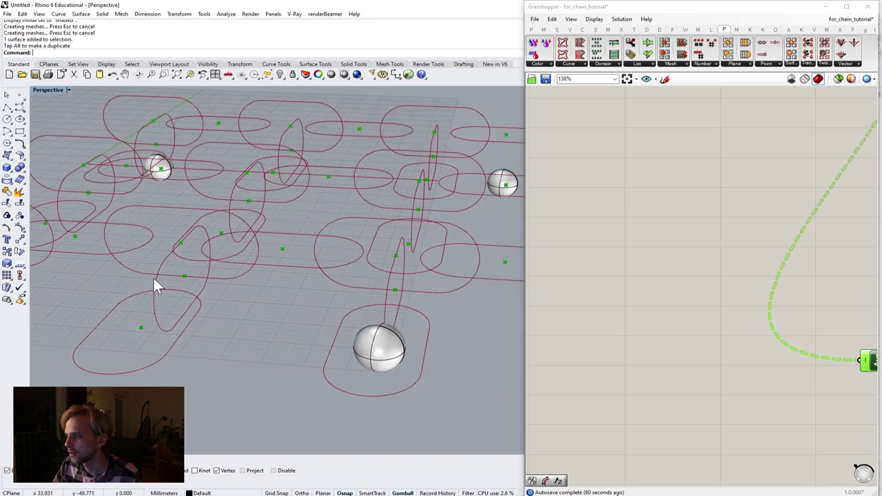
pyautogui.scroll(-5, 290, 232)
pyautogui.scroll(5, 282, 233)
pyautogui.click(270, 241)
pyautogui.moveTo(262, 193); pyautogui.dragTo(263, 132)
pyautogui.click(262, 309)
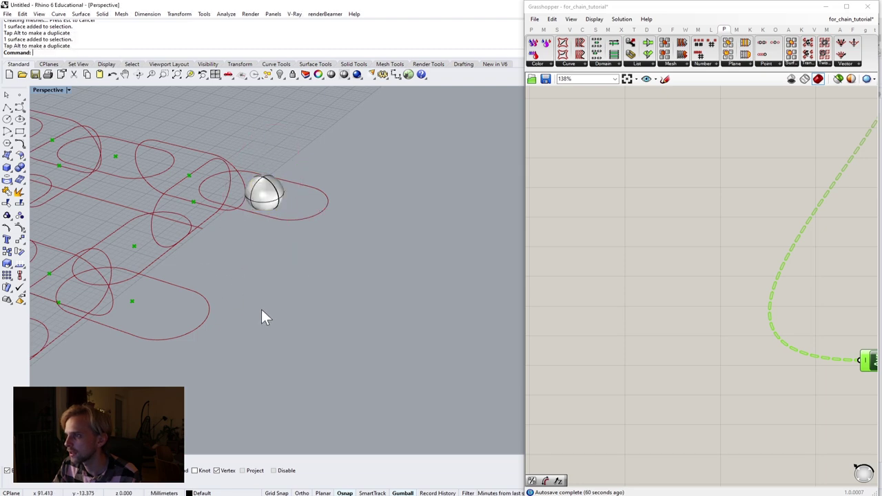
# Raise the sphere at the corner nearest the origin vertically to the upper link's centre point
pyautogui.moveTo(261, 309); pyautogui.dragTo(311, 280, button='right')
pyautogui.scroll(-6, 279, 226)
pyautogui.scroll(10, 278, 234)
pyautogui.click(219, 271)
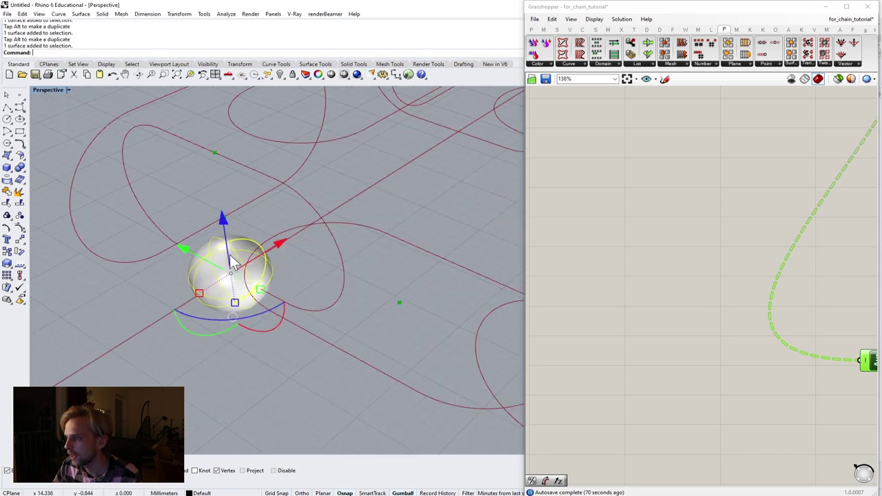
pyautogui.moveTo(218, 222); pyautogui.dragTo(219, 92)
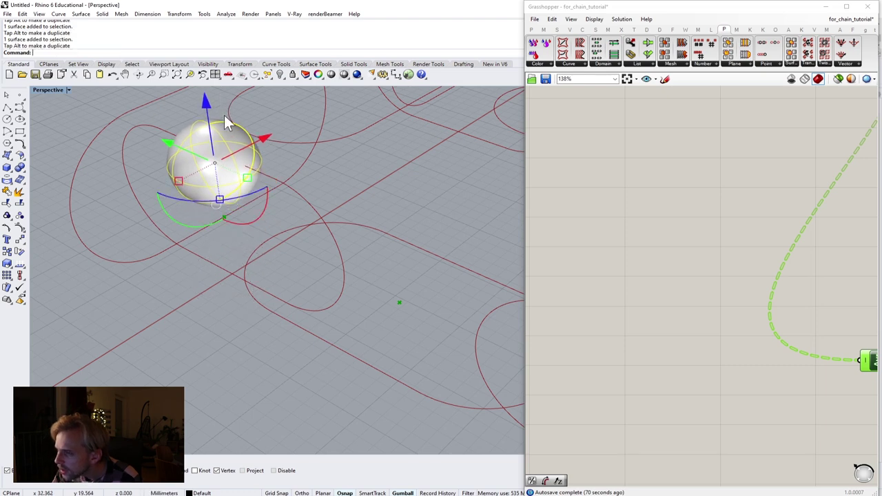
pyautogui.click(361, 165)
pyautogui.scroll(-10, 361, 165)
pyautogui.scroll(10, 319, 191)
pyautogui.scroll(-6, 305, 183)
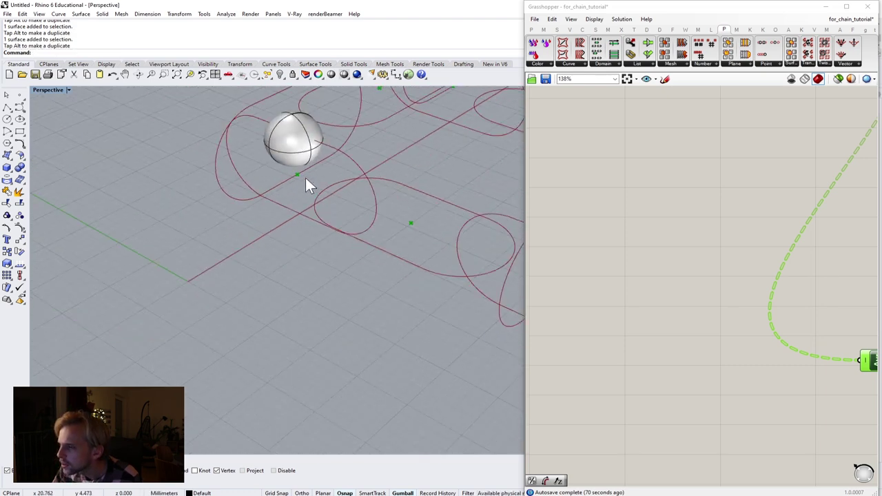
# Lower the sphere at the origin corner onto the centre point of the lower link
pyautogui.moveTo(216, 233); pyautogui.dragTo(262, 223, button='right')
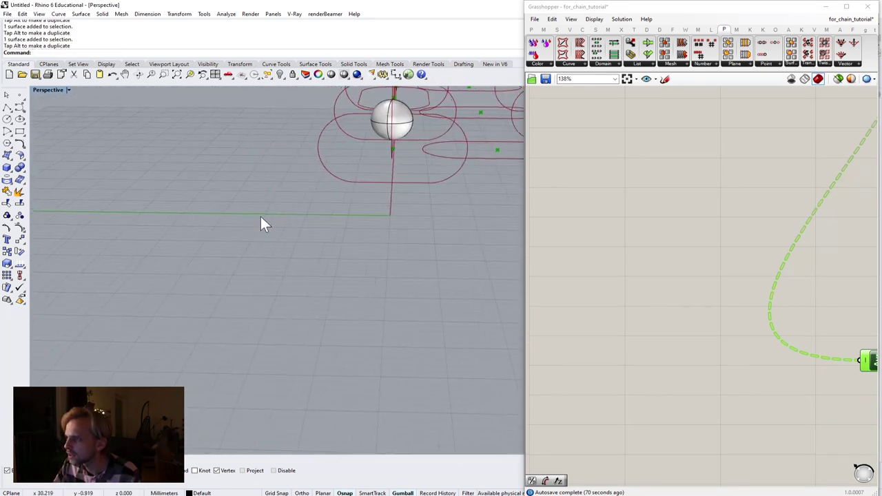
pyautogui.moveTo(394, 154); pyautogui.dragTo(355, 164, button='right')
pyautogui.click(198, 110)
pyautogui.keyDown('shift'); pyautogui.moveTo(209, 102); pyautogui.dragTo(226, 162, button='right'); pyautogui.keyUp('shift')
pyautogui.moveTo(216, 116); pyautogui.dragTo(224, 154)
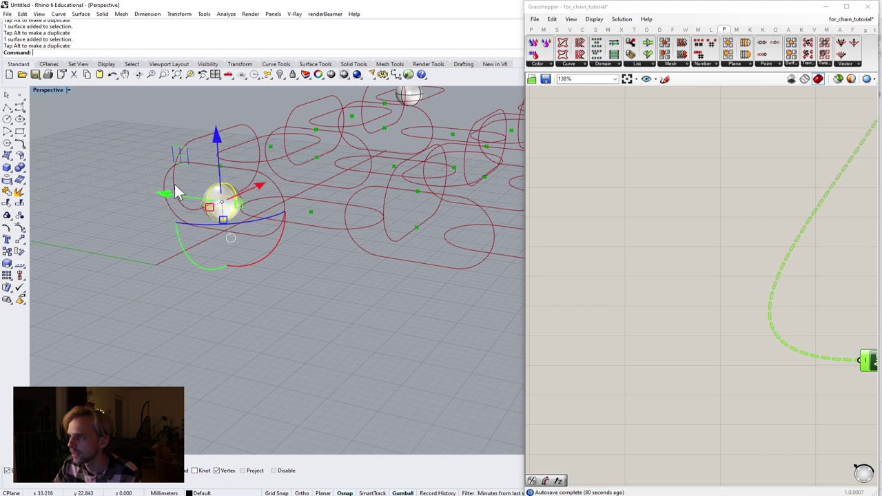
pyautogui.click(210, 98)
# Select all four spheres in the viewport and add a Brep parameter above the unconnected Average component in Grasshopper
pyautogui.scroll(-7, 222, 124)
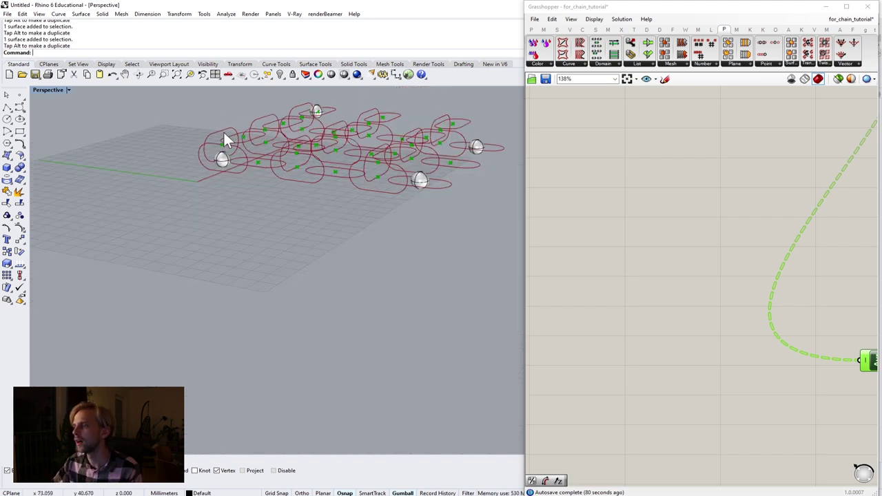
pyautogui.moveTo(223, 130); pyautogui.dragTo(317, 209, button='right')
pyautogui.moveTo(164, 114); pyautogui.dragTo(401, 250)
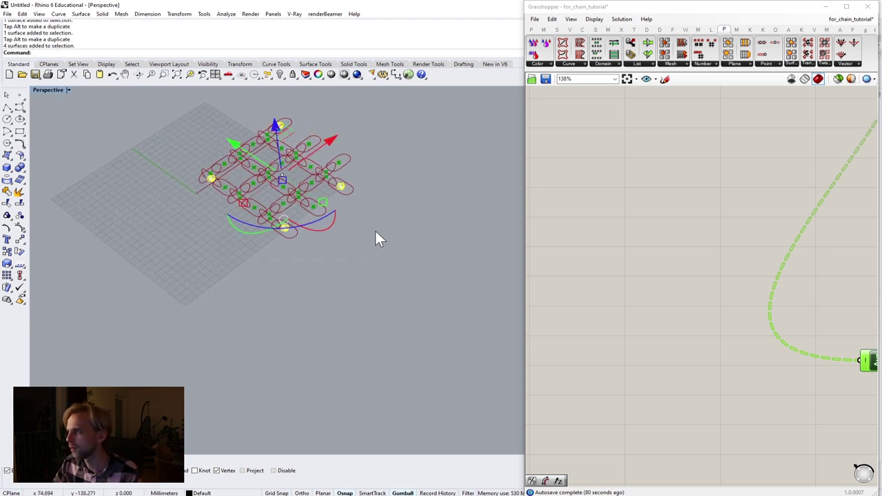
pyautogui.scroll(-5, 660, 232)
pyautogui.moveTo(749, 252); pyautogui.dragTo(673, 272, button='right')
pyautogui.scroll(4, 673, 273)
pyautogui.doubleClick(664, 281)
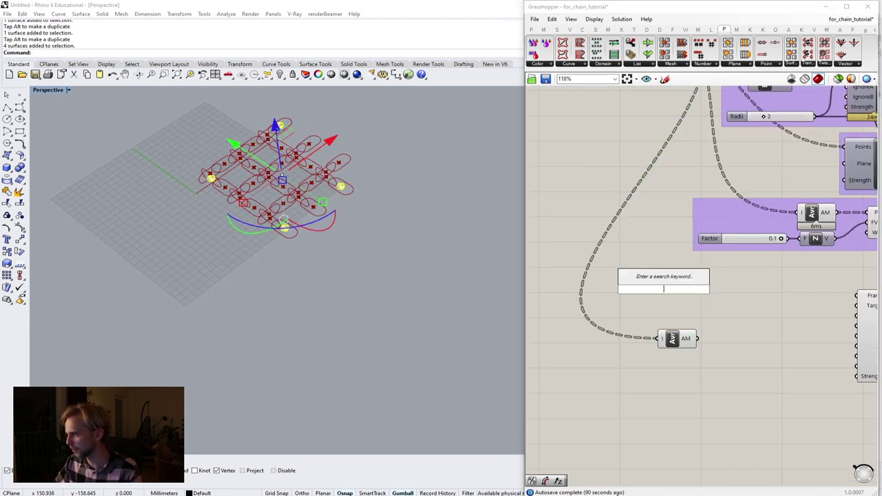
pyautogui.write('brep')
pyautogui.press('Return')
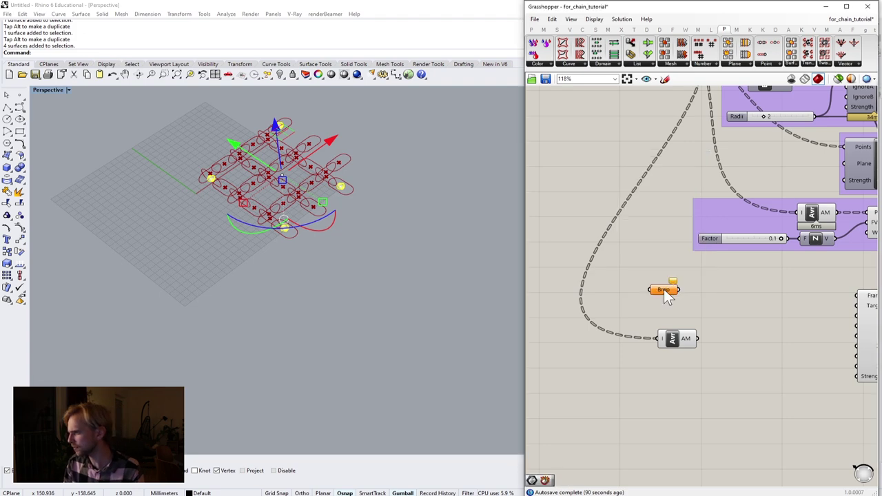
# Assign the four selected spheres to the Brep parameter as multiple Breps and deselect them in the viewport
pyautogui.rightClick(666, 295)
pyautogui.click(698, 411)
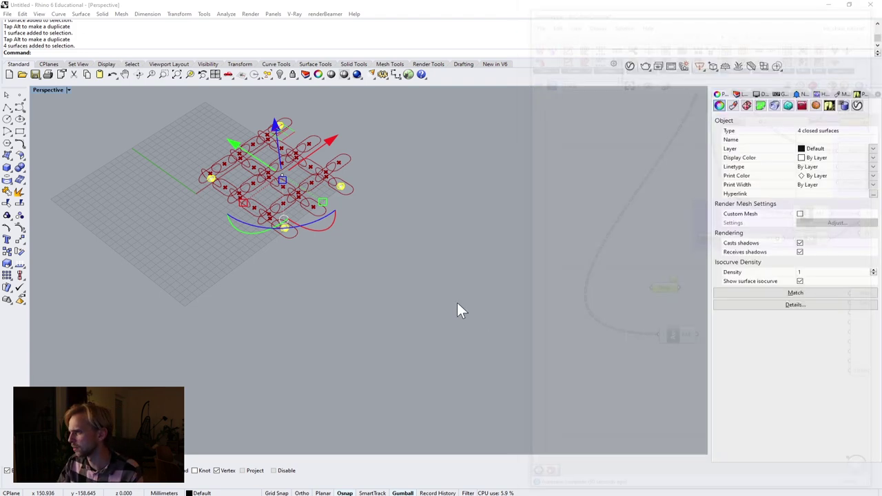
pyautogui.click(450, 299)
pyautogui.keyDown('shift'); pyautogui.moveTo(345, 255); pyautogui.dragTo(272, 306, button='right'); pyautogui.keyUp('shift')
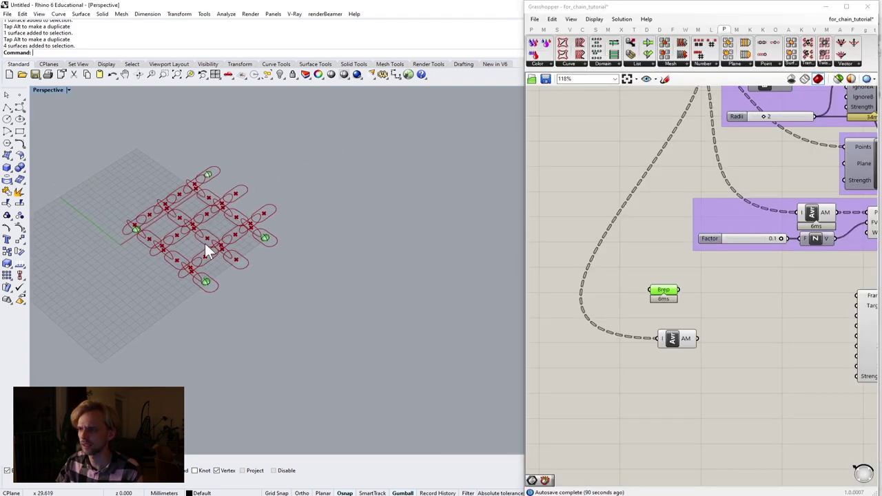
pyautogui.scroll(7, 204, 243)
# Widen the Grasshopper window and arrange the Brep parameter directly above the Average component, farther from Support
pyautogui.moveTo(522, 223); pyautogui.dragTo(342, 223)
pyautogui.click(523, 328)
pyautogui.moveTo(520, 331); pyautogui.dragTo(579, 307, button='right')
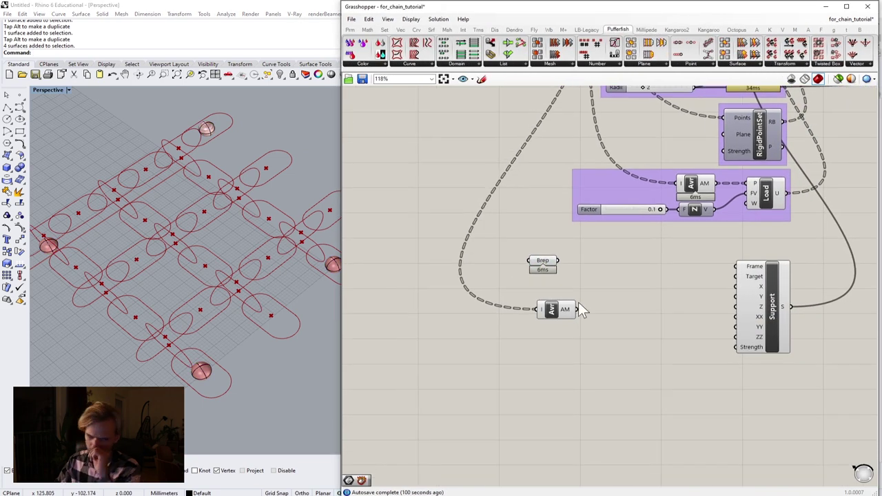
pyautogui.moveTo(562, 310); pyautogui.dragTo(510, 337)
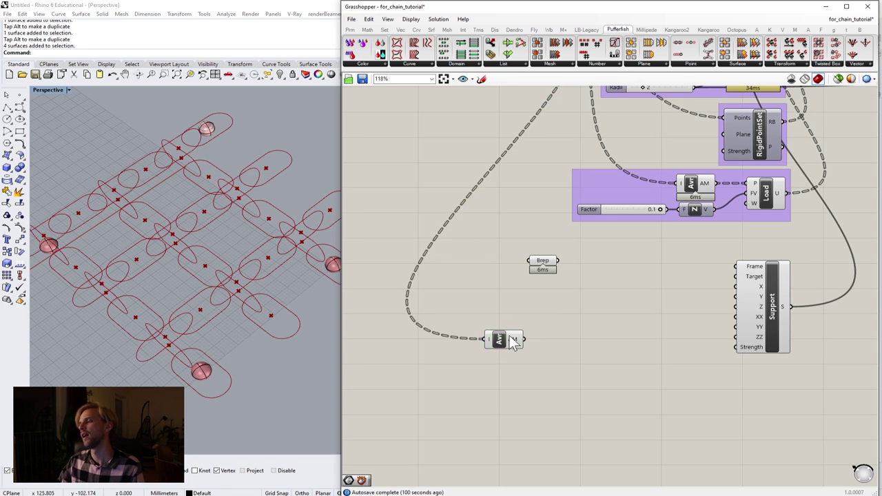
pyautogui.moveTo(547, 268); pyautogui.dragTo(512, 287)
pyautogui.click(574, 328)
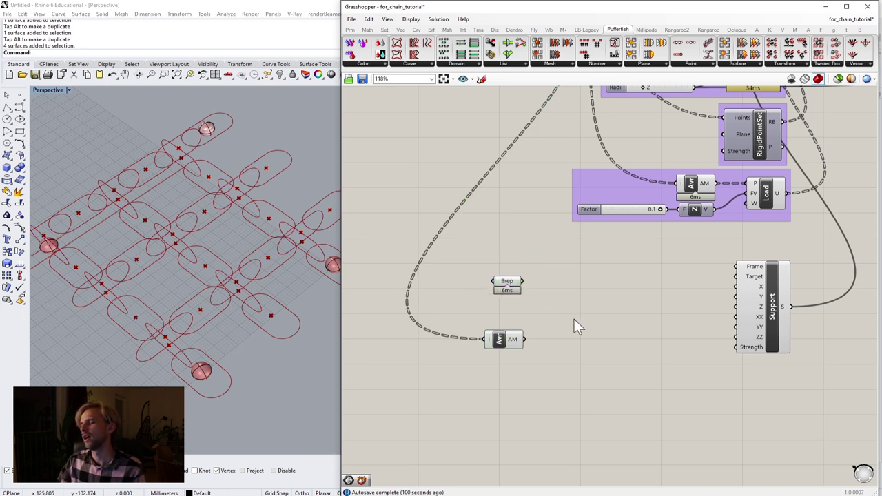
pyautogui.moveTo(517, 339); pyautogui.dragTo(518, 336)
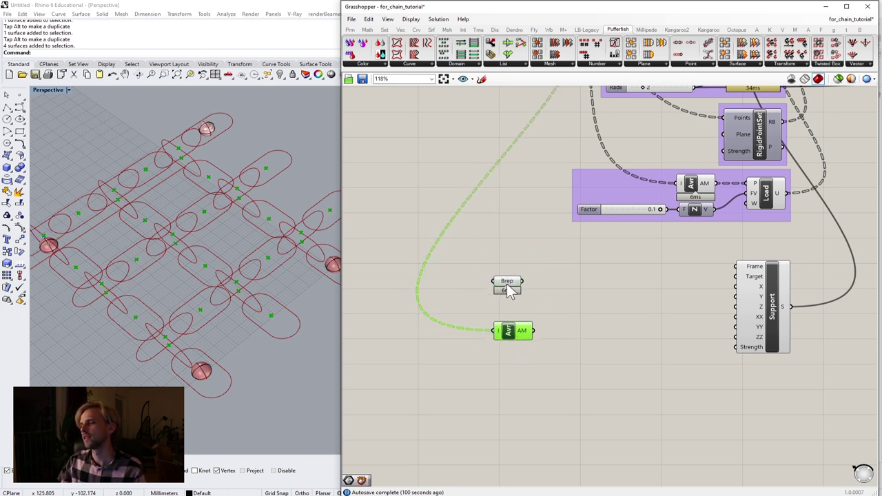
pyautogui.moveTo(508, 290); pyautogui.dragTo(512, 290)
pyautogui.click(580, 313)
pyautogui.doubleClick(580, 307)
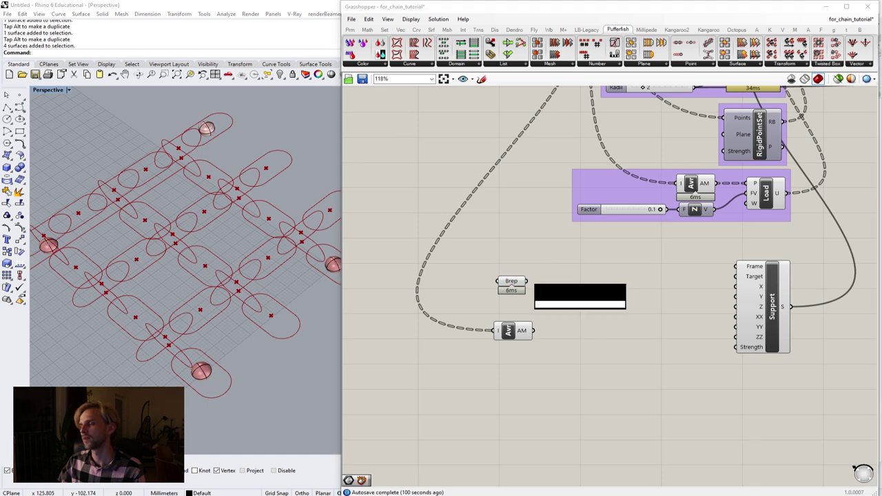
pyautogui.write('inbreps')
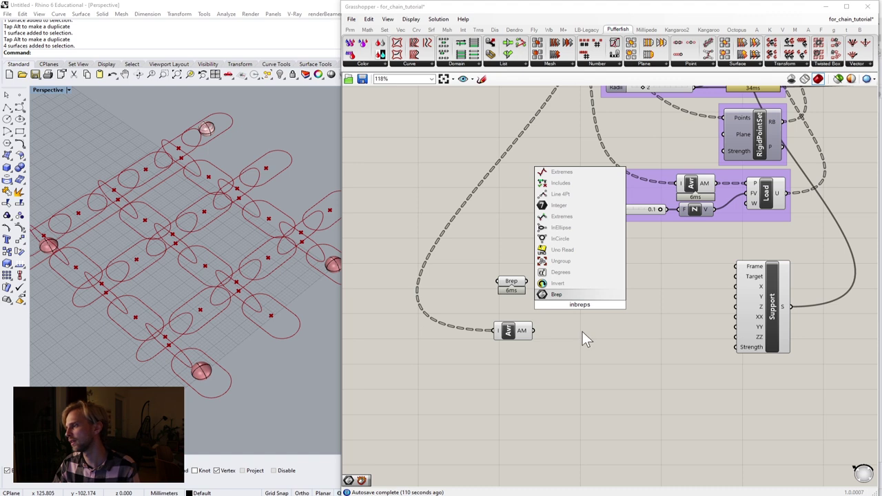
pyautogui.press('Escape')
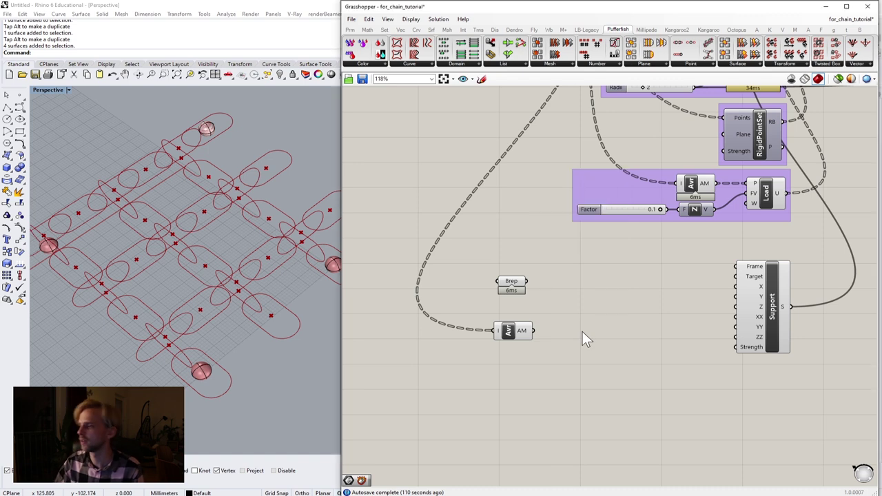
# Add a Point In Breps component from the surface analysis tools and place it between the Brep parameter and Support
pyautogui.click(431, 30)
pyautogui.click(383, 64)
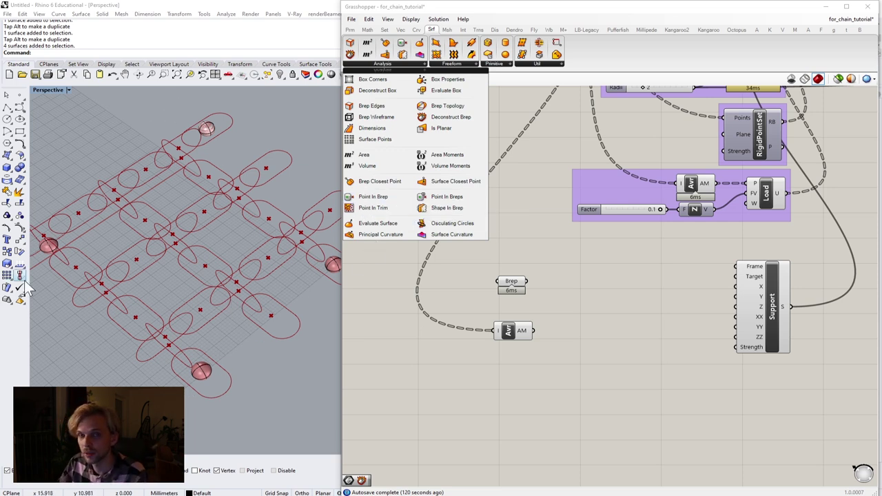
pyautogui.click(439, 198)
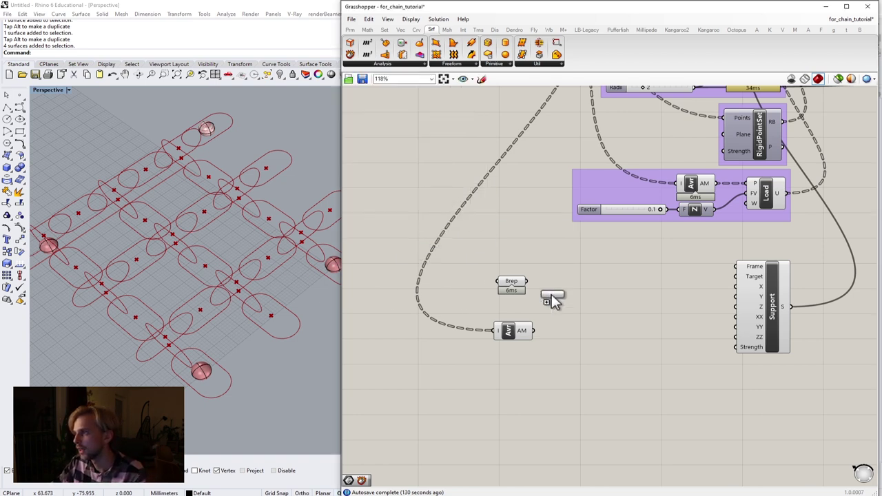
pyautogui.click(554, 290)
pyautogui.moveTo(562, 296); pyautogui.dragTo(581, 306)
pyautogui.scroll(3, 549, 284)
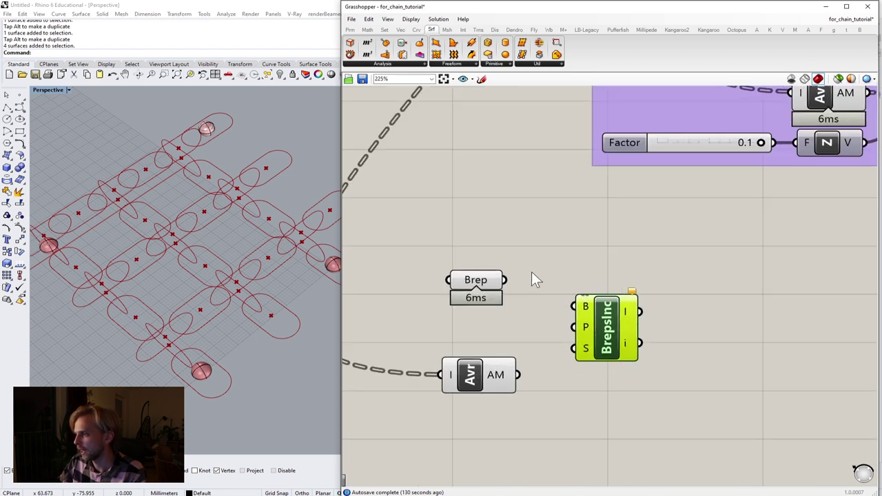
# Connect the Brep parameter and the averaged points to Point In Breps' Brep and point inputs, and place the component beside Average
pyautogui.moveTo(506, 279); pyautogui.dragTo(524, 380)
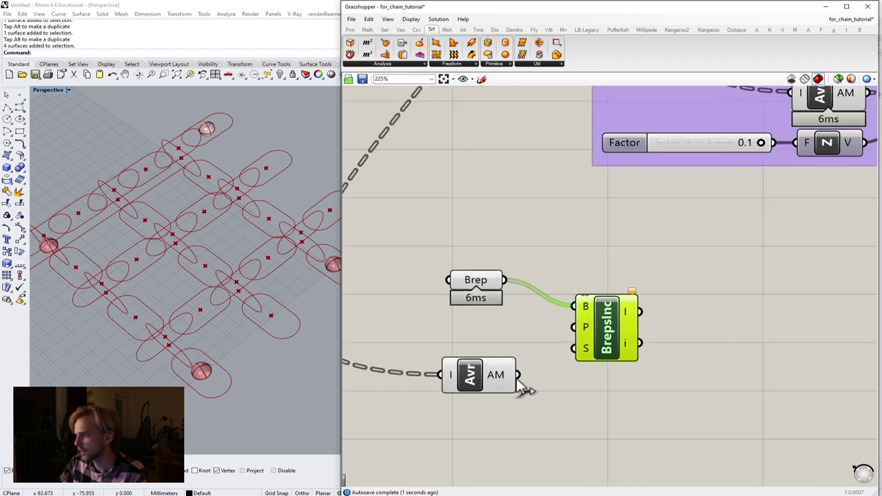
pyautogui.moveTo(583, 344); pyautogui.dragTo(587, 394)
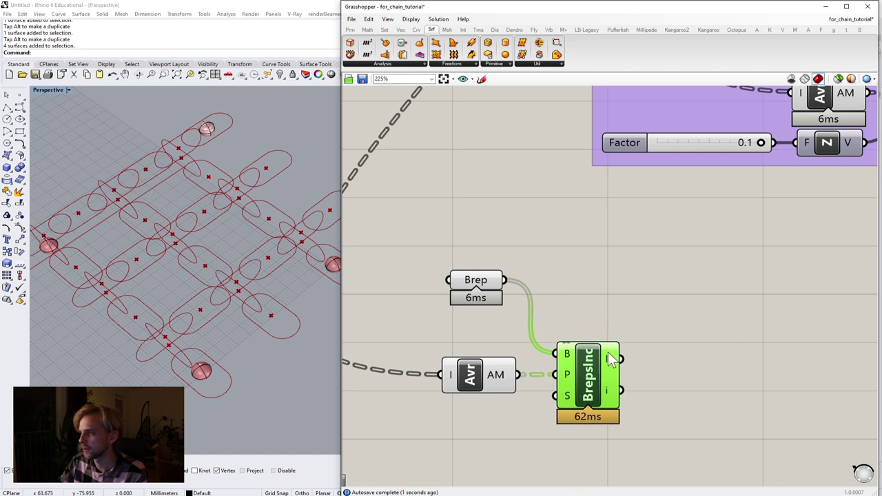
pyautogui.moveTo(610, 362)
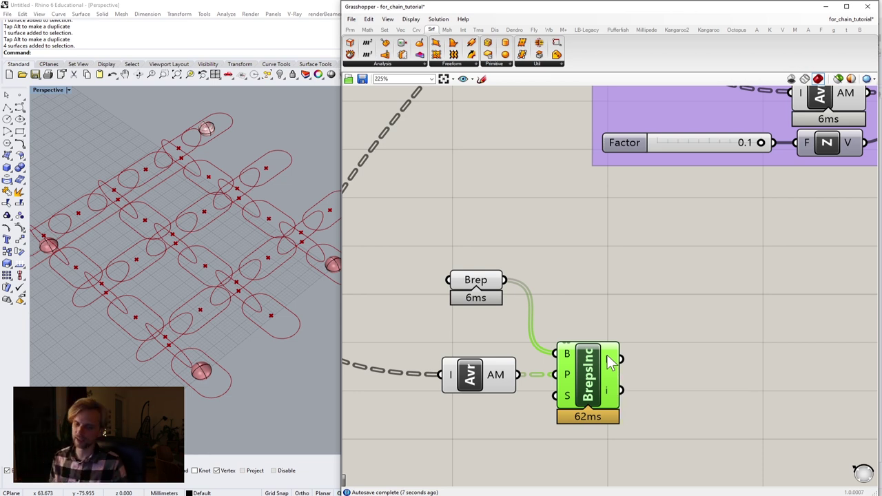
# Add a Cull Pattern component, feed the averaged points into its list input, and realign Point In Breps and Average
pyautogui.doubleClick(717, 391)
pyautogui.write('cull')
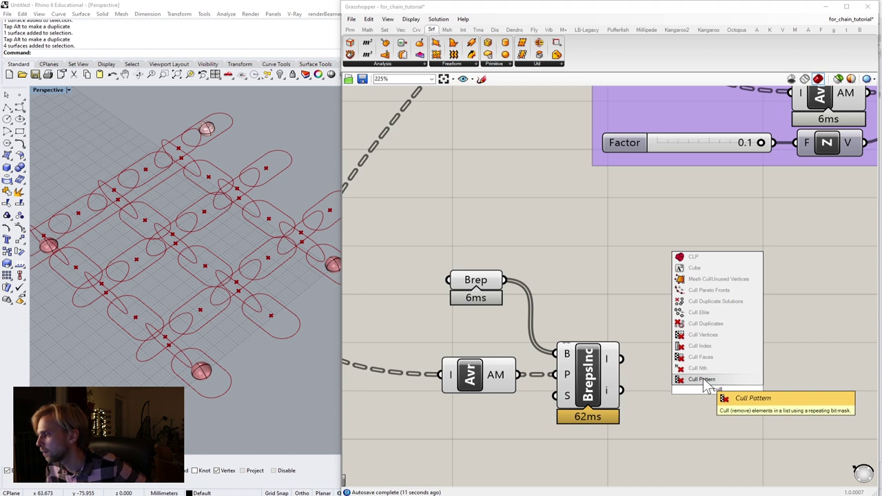
pyautogui.click(703, 379)
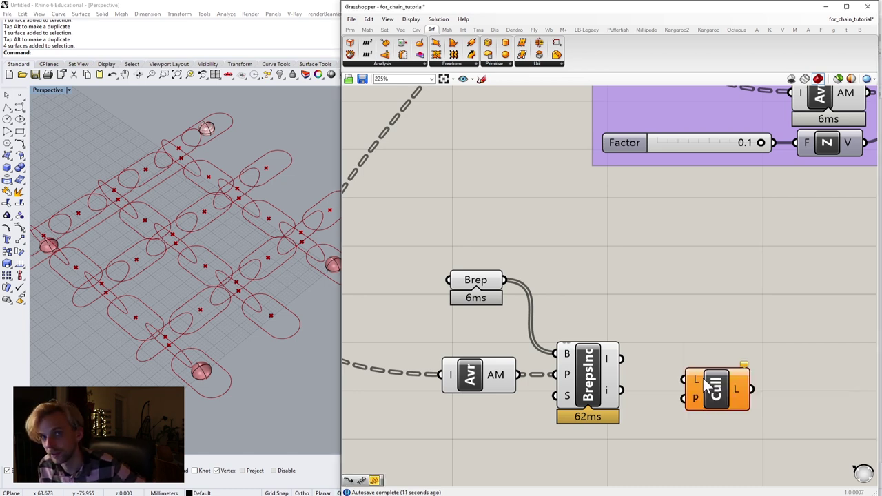
pyautogui.moveTo(599, 405); pyautogui.dragTo(602, 327)
pyautogui.click(545, 380)
pyautogui.moveTo(519, 375); pyautogui.dragTo(684, 379)
pyautogui.moveTo(466, 384); pyautogui.dragTo(474, 387)
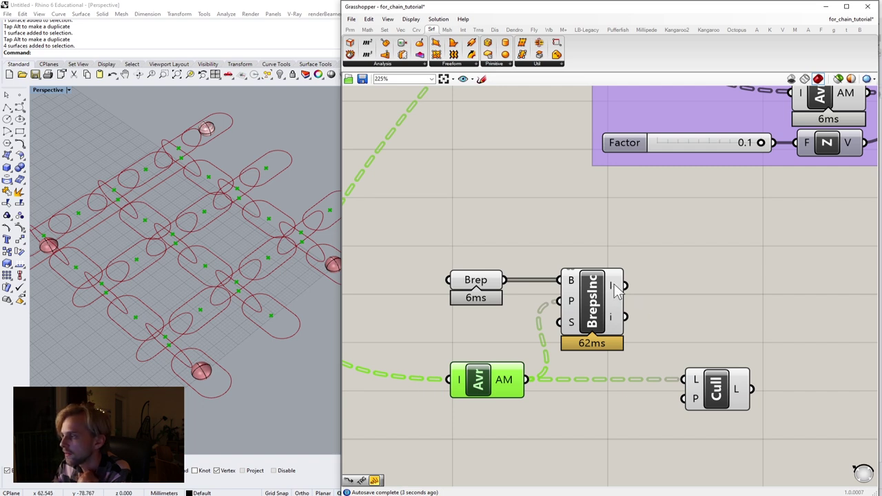
# Use the Inside output of Point In Breps as the Cull Pattern's pattern and tidy the component positions
pyautogui.moveTo(624, 286); pyautogui.dragTo(701, 403)
pyautogui.moveTo(602, 310); pyautogui.dragTo(597, 310)
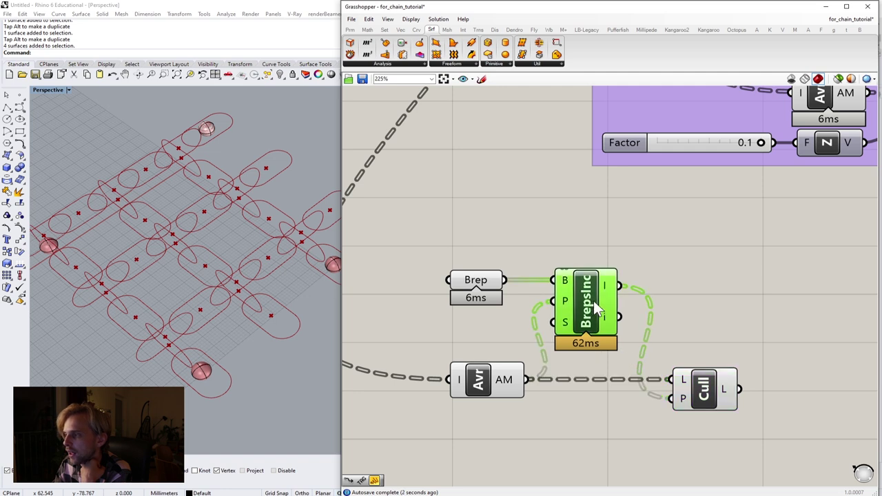
pyautogui.click(700, 358)
pyautogui.click(704, 389)
pyautogui.click(692, 324)
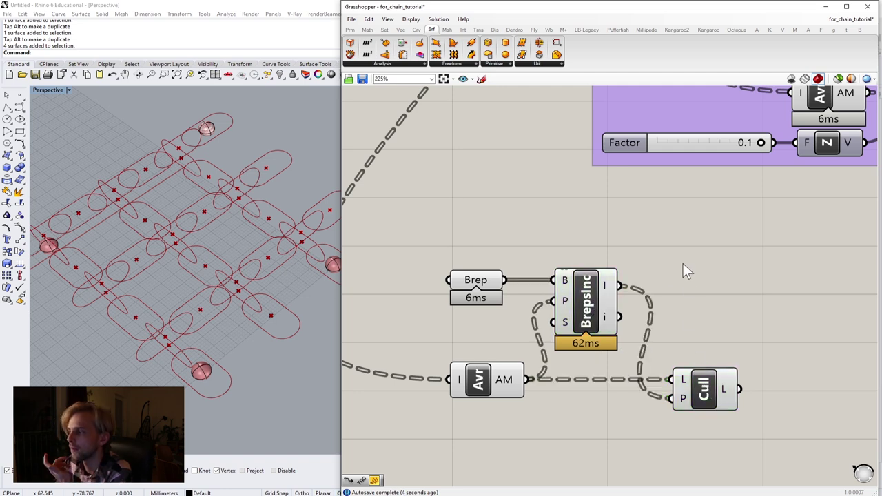
# Select the four spheres in the Rhino viewport and hide them
pyautogui.scroll(-5, 230, 276)
pyautogui.moveTo(283, 323); pyautogui.dragTo(87, 173)
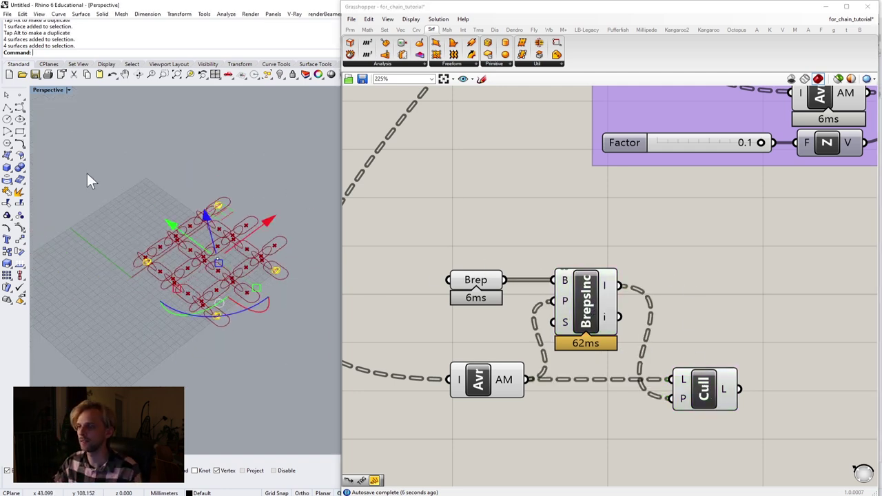
pyautogui.hotkey('ctrl', 'h')
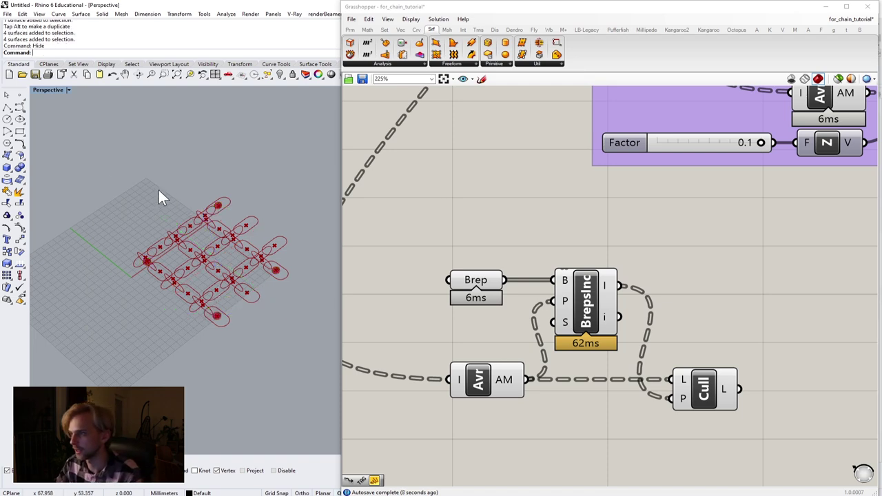
# Highlight the Cull Pattern output and examine the points inside the corner spheres in the Rhino viewport
pyautogui.scroll(3, 646, 290)
pyautogui.click(668, 366)
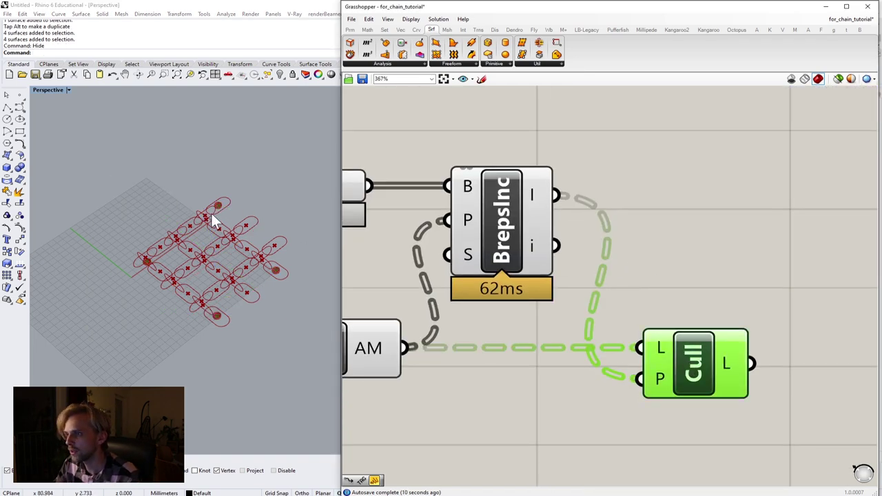
pyautogui.scroll(5, 221, 207)
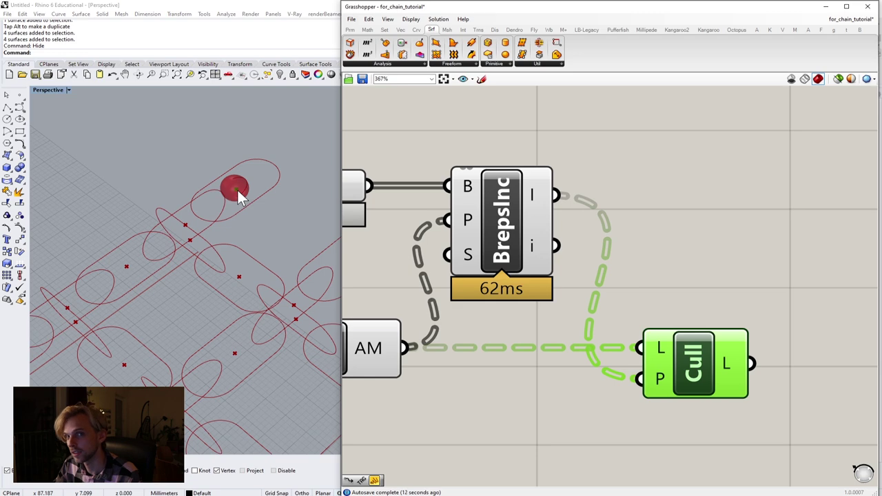
pyautogui.scroll(-5, 151, 262)
pyautogui.scroll(5, 164, 261)
pyautogui.scroll(-5, 196, 289)
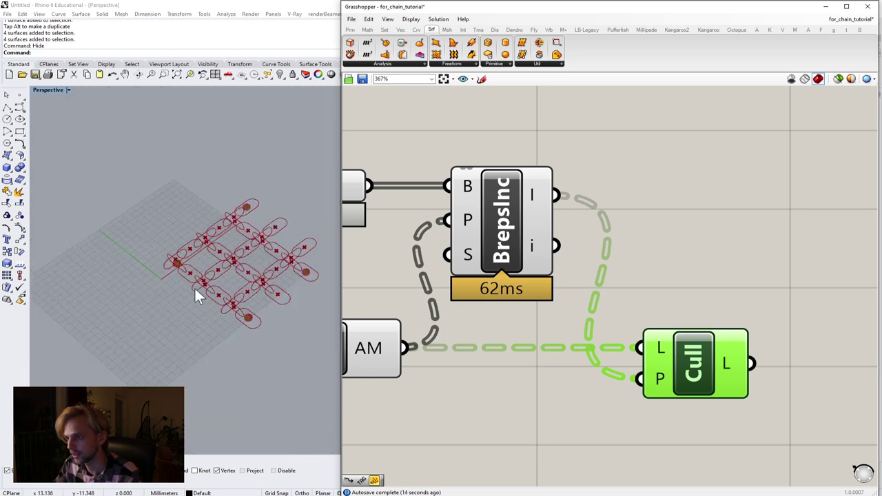
pyautogui.scroll(5, 268, 330)
pyautogui.scroll(-5, 266, 288)
pyautogui.scroll(5, 241, 288)
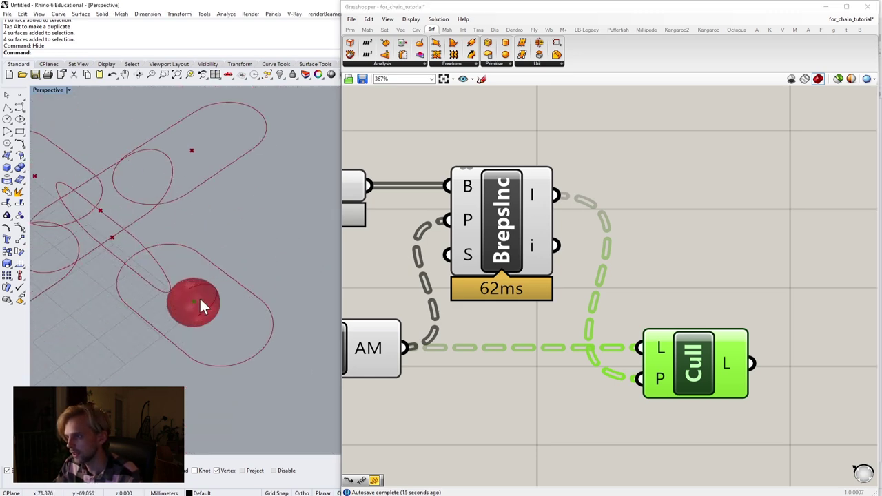
pyautogui.scroll(-5, 199, 296)
pyautogui.scroll(5, 221, 298)
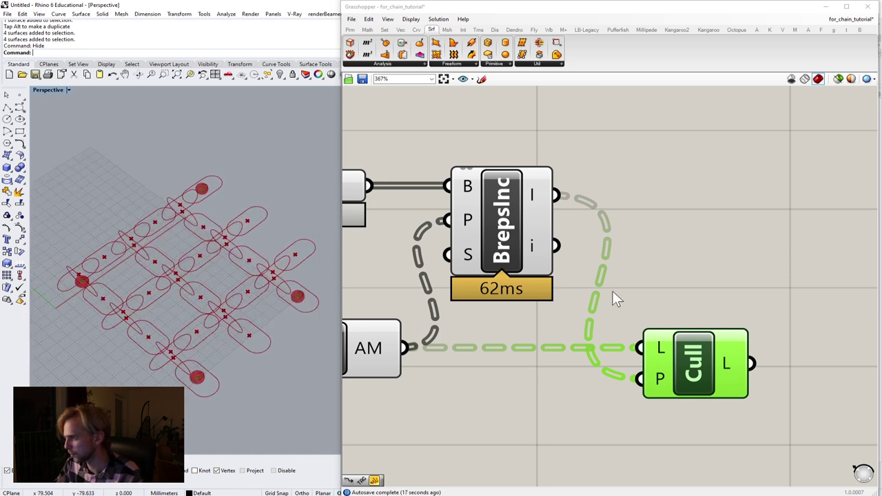
pyautogui.click(667, 277)
# Inspect the Cull Pattern output's data in a temporary panel and delete the panel
pyautogui.moveTo(670, 278); pyautogui.dragTo(524, 360, button='right')
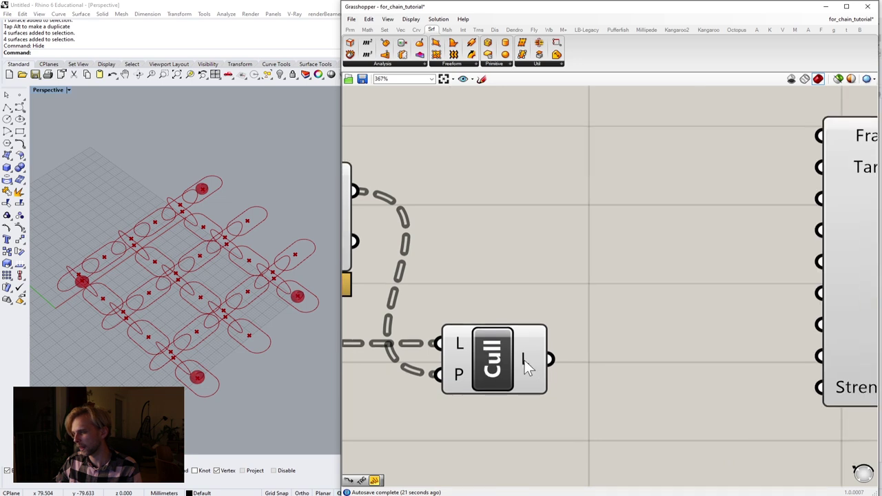
pyautogui.doubleClick(551, 207)
pyautogui.write('//')
pyautogui.press('Return')
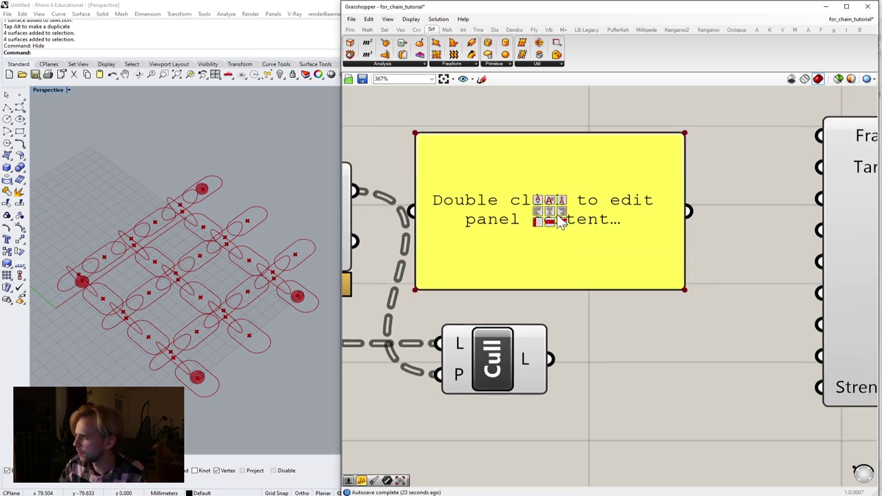
pyautogui.moveTo(539, 332); pyautogui.dragTo(489, 215)
pyautogui.click(481, 169)
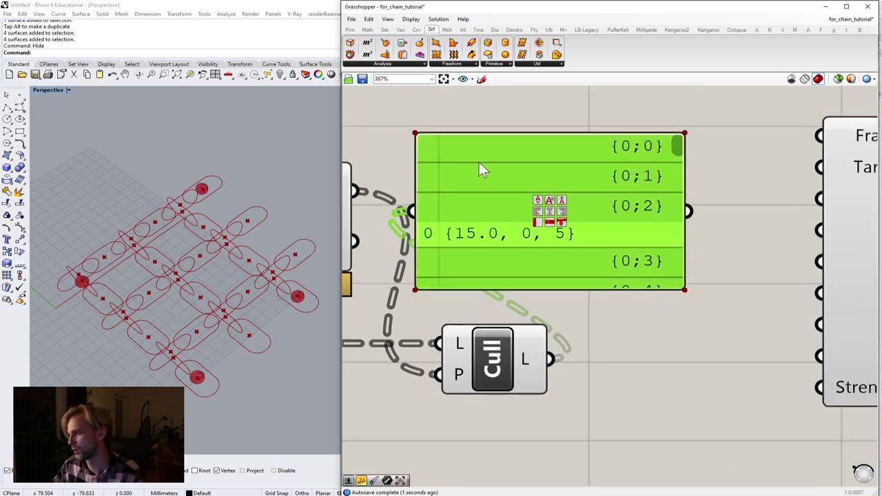
pyautogui.press('Delete')
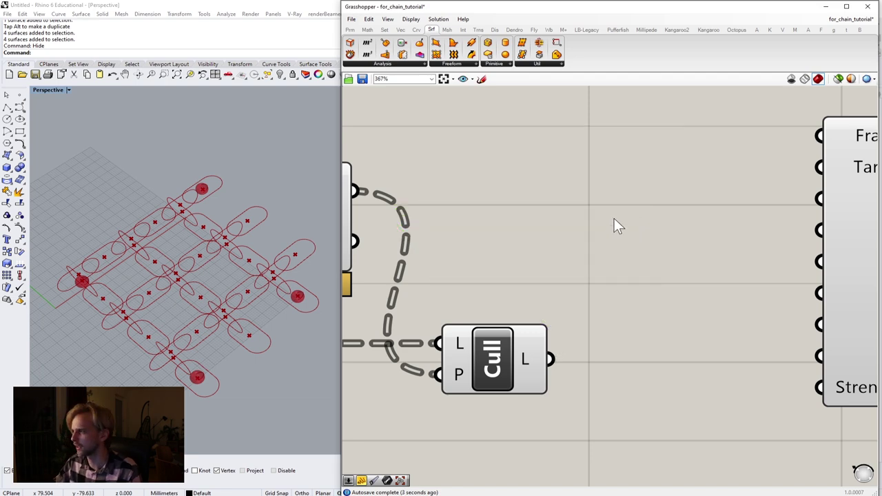
# Move Support farther away, add a Clean Tree component after Cull Pattern, and connect the culled points to its tree input
pyautogui.scroll(-5, 614, 219)
pyautogui.moveTo(657, 301); pyautogui.dragTo(588, 311, button='right')
pyautogui.moveTo(667, 272); pyautogui.dragTo(741, 277)
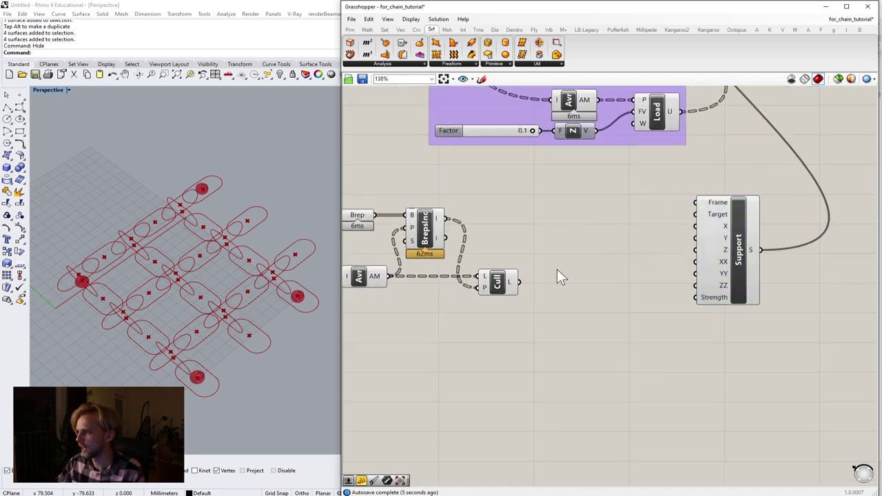
pyautogui.doubleClick(557, 268)
pyautogui.write('clean')
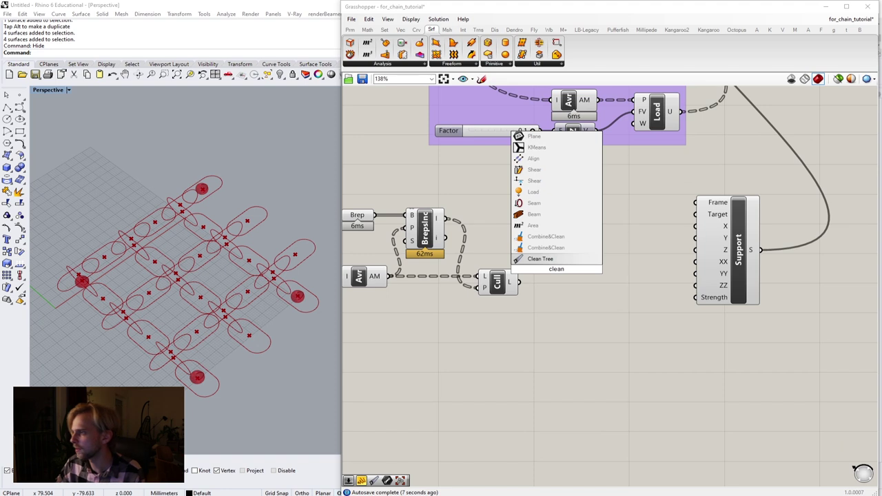
pyautogui.write(' tree')
pyautogui.click(540, 262)
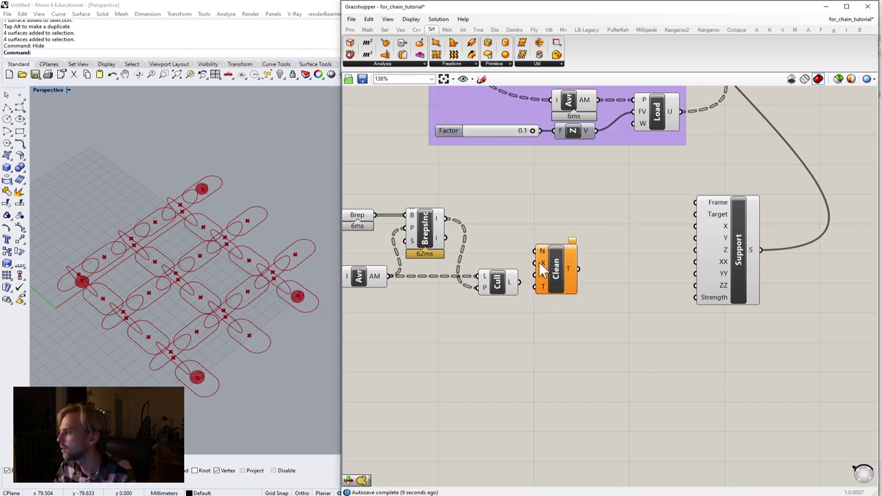
pyautogui.moveTo(519, 282); pyautogui.dragTo(559, 281)
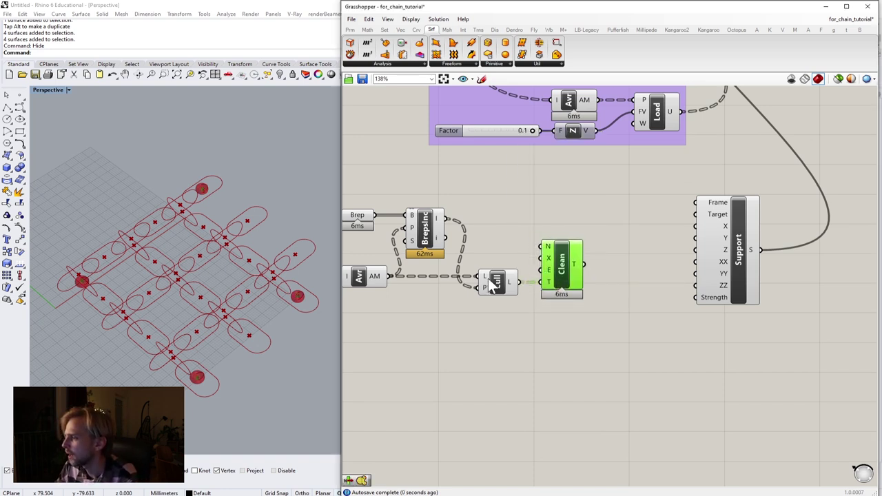
# Review Clean Tree's Tree and Remove Empty inputs and move the component farther from Cull Pattern
pyautogui.scroll(3, 496, 279)
pyautogui.moveTo(578, 295)
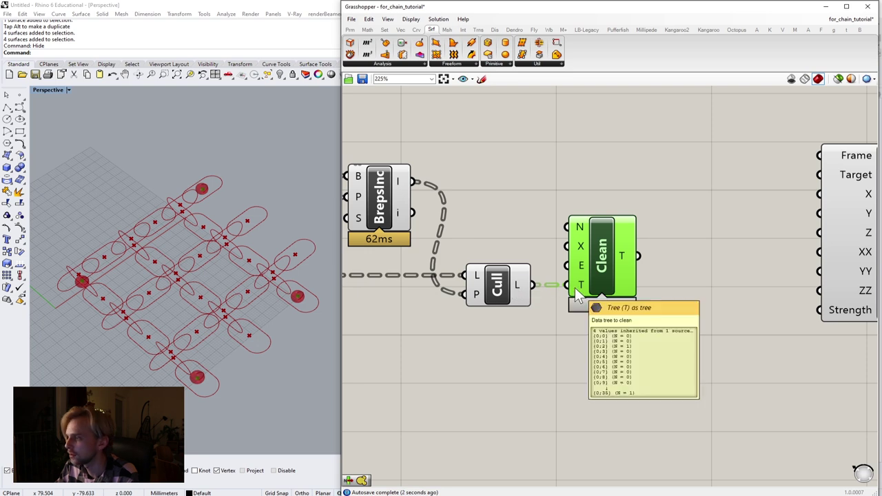
pyautogui.moveTo(582, 272)
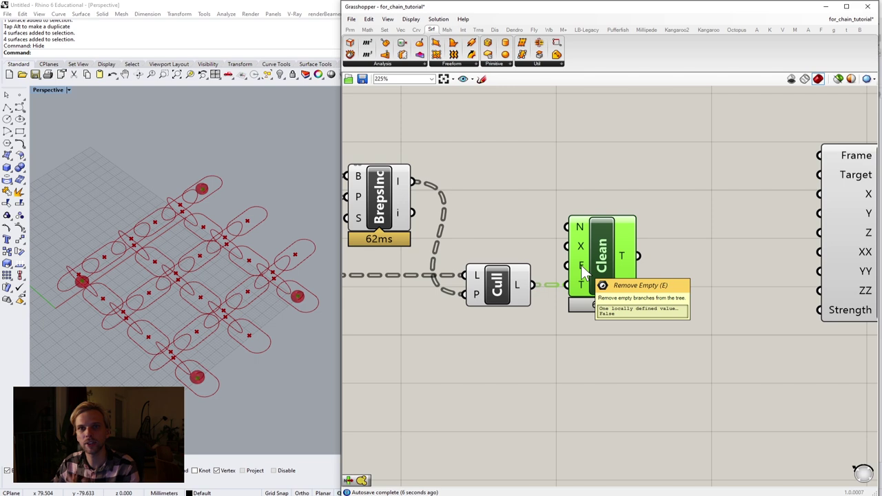
pyautogui.moveTo(625, 273); pyautogui.dragTo(665, 269)
pyautogui.click(572, 237)
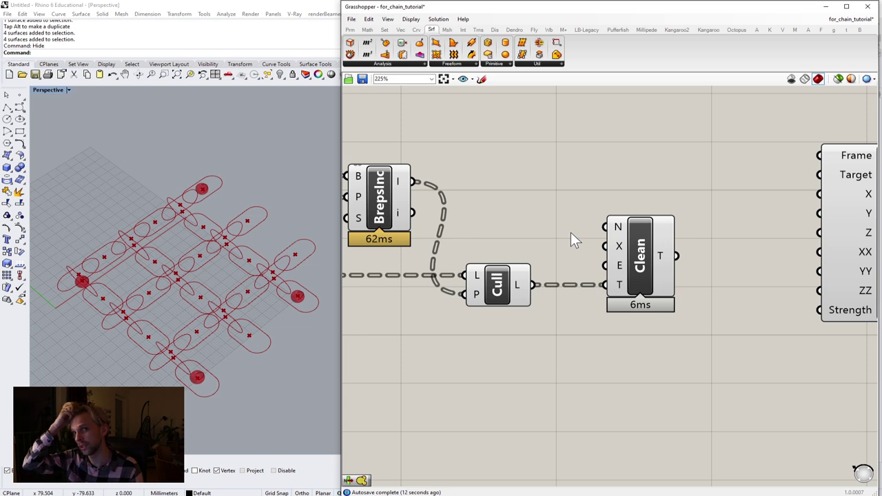
# Add a Boolean Toggle above Cull Pattern, connect it to Clean Tree's Remove Empty input, and set it to True
pyautogui.doubleClick(560, 233)
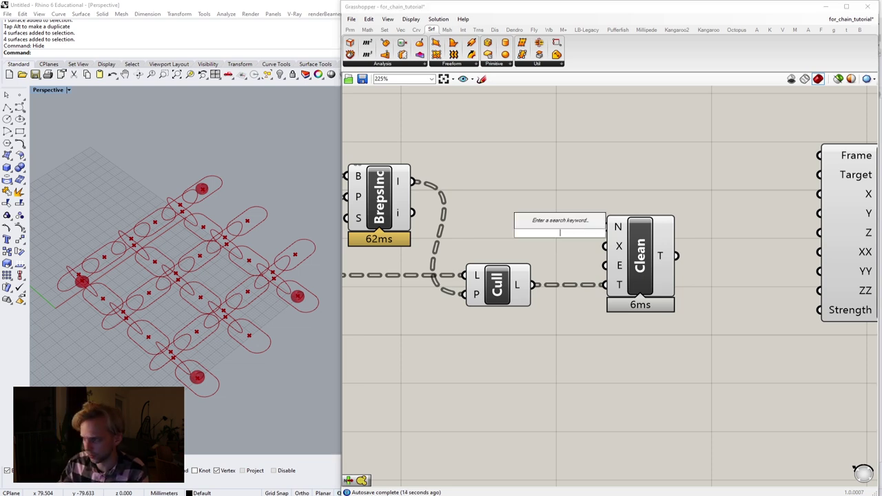
pyautogui.write('toggl')
pyautogui.press('Return')
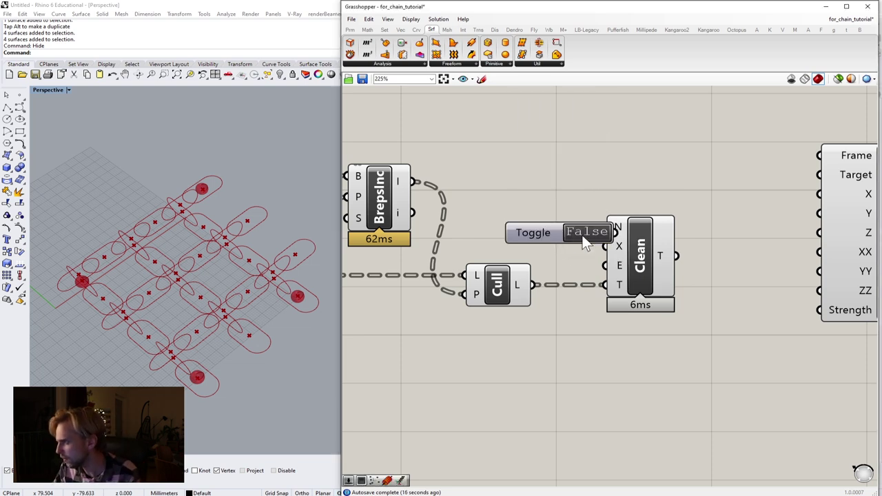
pyautogui.moveTo(548, 234); pyautogui.dragTo(503, 249)
pyautogui.moveTo(573, 243); pyautogui.dragTo(614, 267)
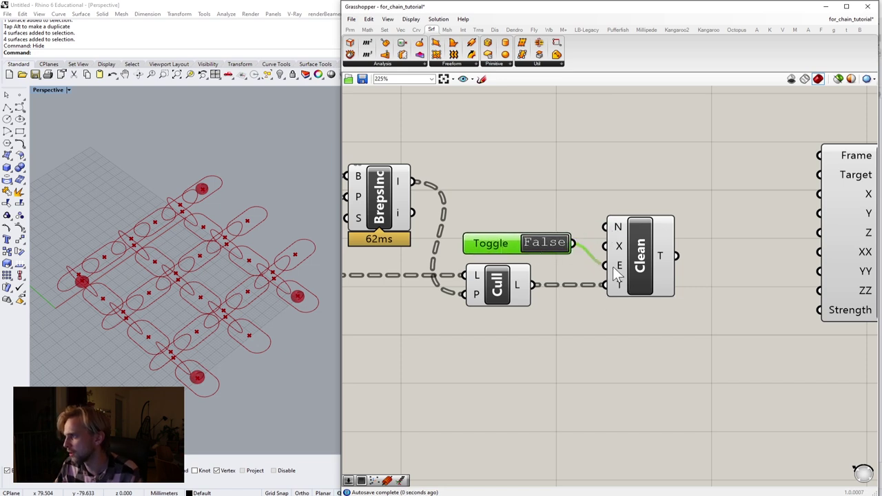
pyautogui.doubleClick(544, 243)
pyautogui.moveTo(501, 245); pyautogui.dragTo(503, 248)
pyautogui.click(505, 194)
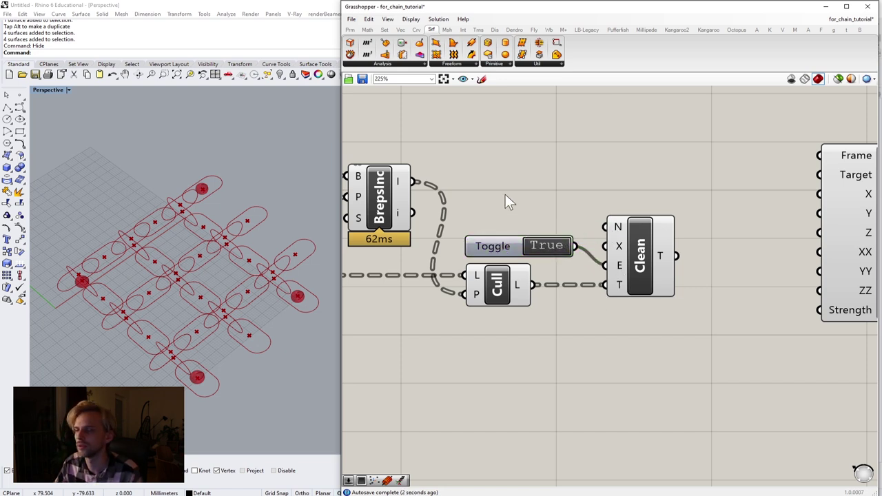
# Add an XY Plane component between Clean Tree and Support, with the cleaned points as its origins
pyautogui.scroll(-2, 591, 223)
pyautogui.scroll(4, 577, 254)
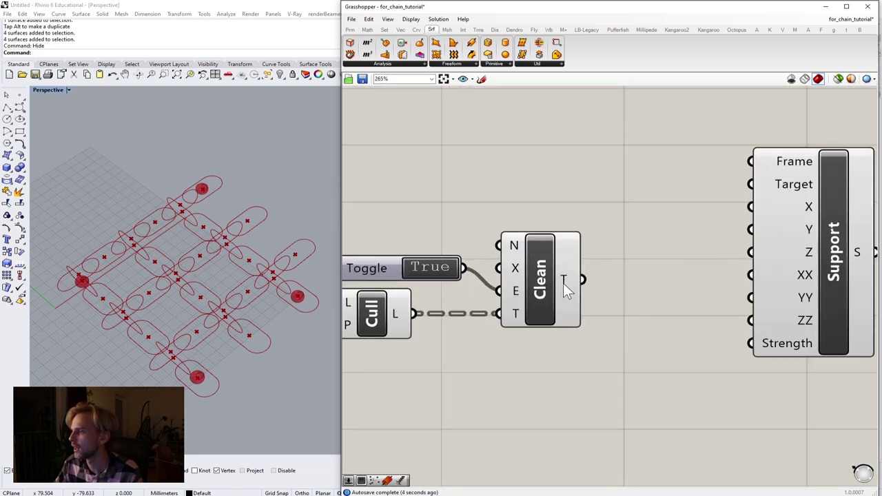
pyautogui.moveTo(564, 283); pyautogui.dragTo(657, 195)
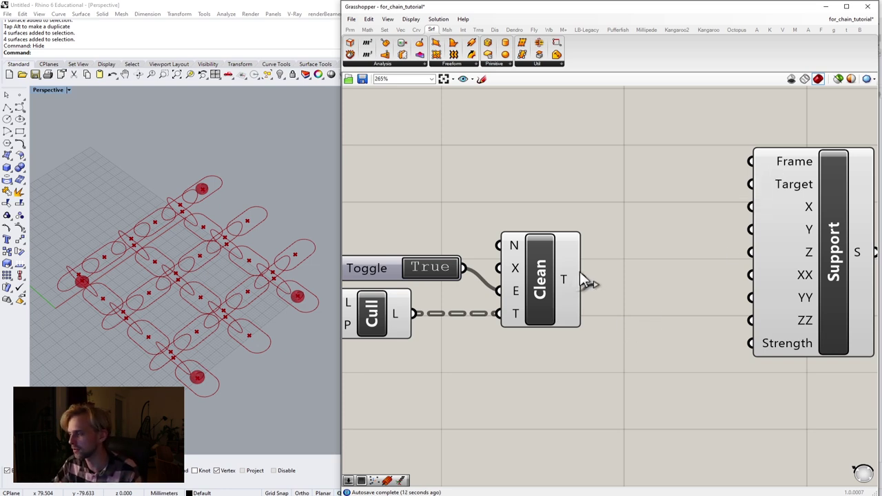
pyautogui.doubleClick(626, 330)
pyautogui.write('xy')
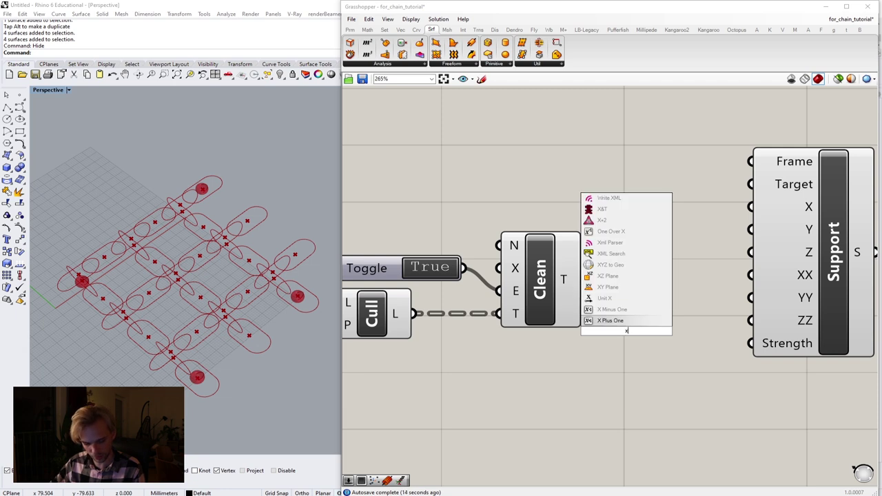
pyautogui.press('Return')
pyautogui.moveTo(628, 331); pyautogui.dragTo(641, 242)
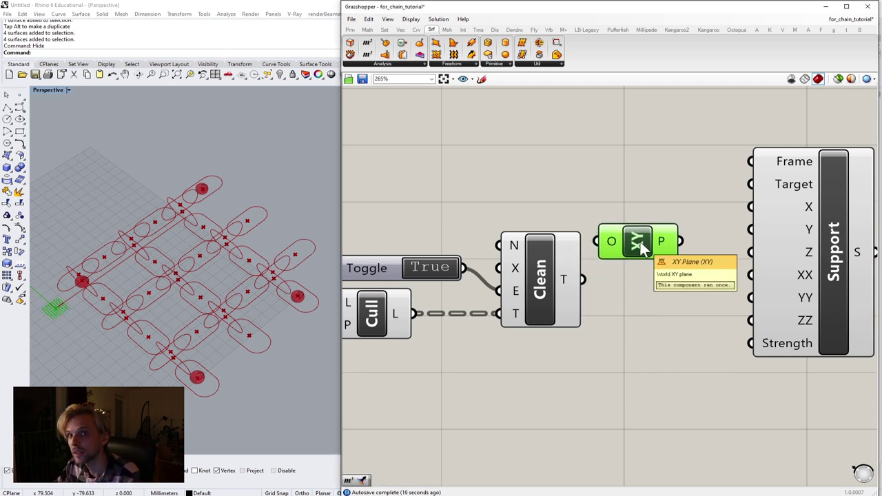
pyautogui.moveTo(583, 279); pyautogui.dragTo(640, 213)
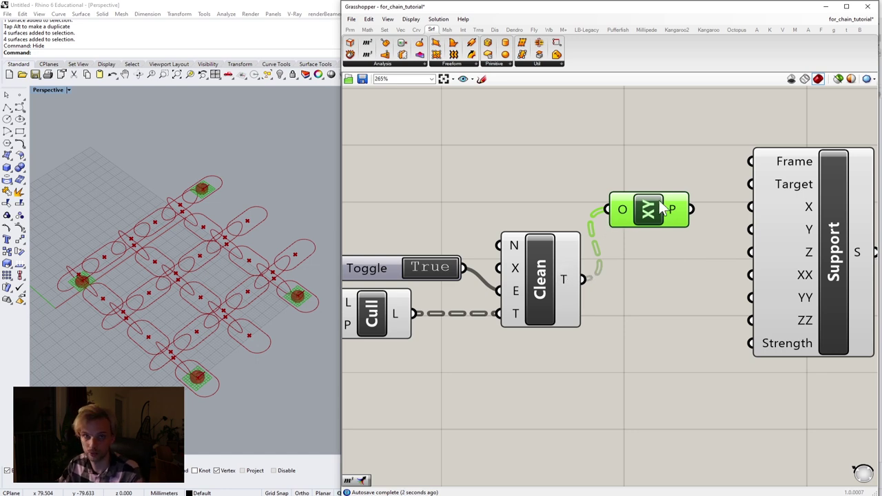
# Connect the XY Plane output to Support's Frame input and line the two components up
pyautogui.moveTo(692, 210); pyautogui.dragTo(753, 161)
pyautogui.moveTo(817, 216); pyautogui.dragTo(815, 266)
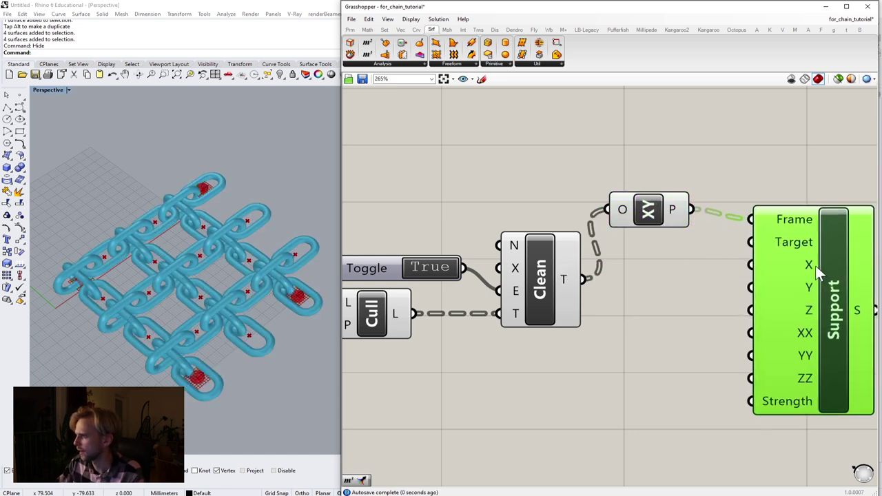
pyautogui.moveTo(648, 210); pyautogui.dragTo(667, 224)
pyautogui.click(637, 302)
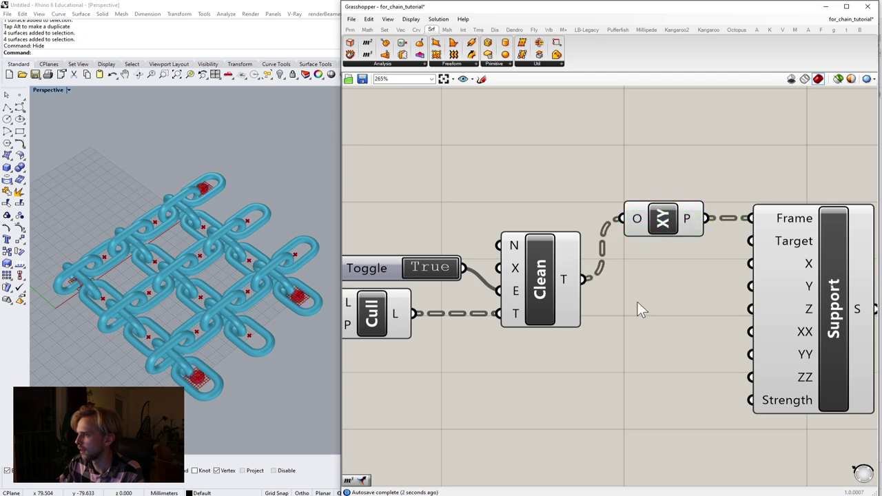
# Group all the support components, from the Brep and Average components through to Support
pyautogui.scroll(-4, 637, 302)
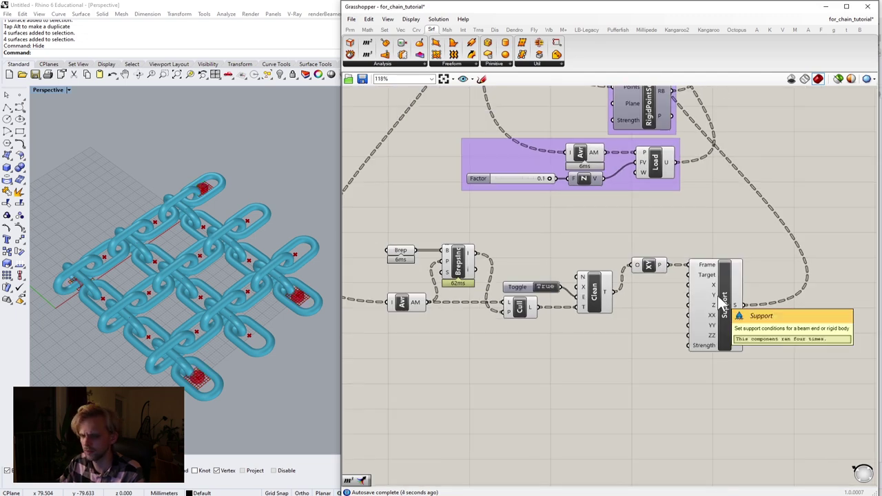
pyautogui.moveTo(750, 388); pyautogui.dragTo(380, 239)
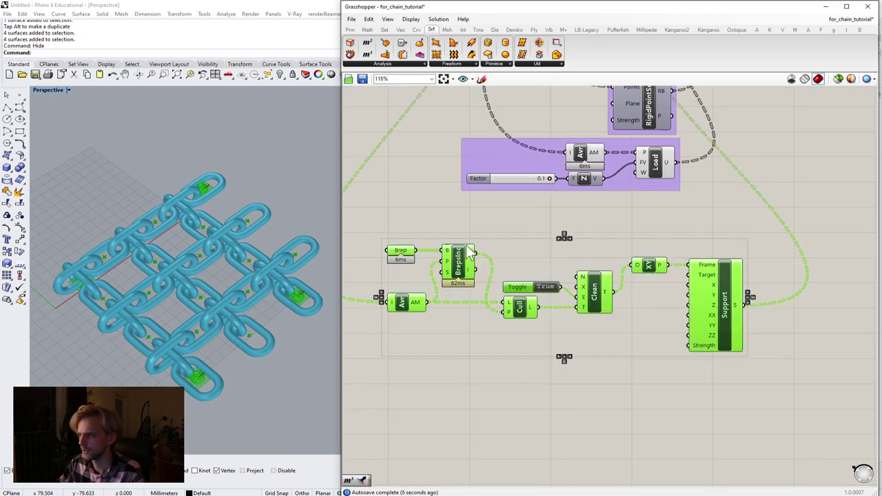
pyautogui.middleClick(472, 237)
pyautogui.click(492, 210)
pyautogui.click(613, 253)
# Turn off the preview of all the components in the support group
pyautogui.scroll(-3, 552, 219)
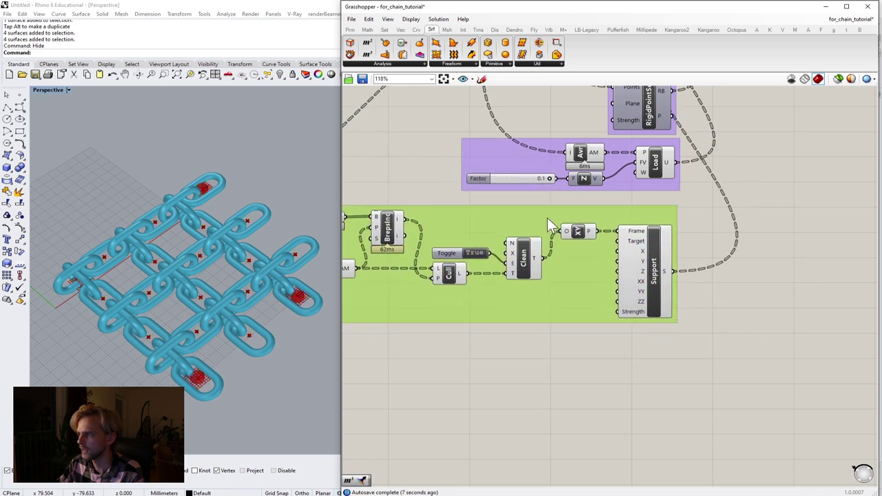
pyautogui.moveTo(746, 335); pyautogui.dragTo(415, 218)
pyautogui.middleClick(415, 218)
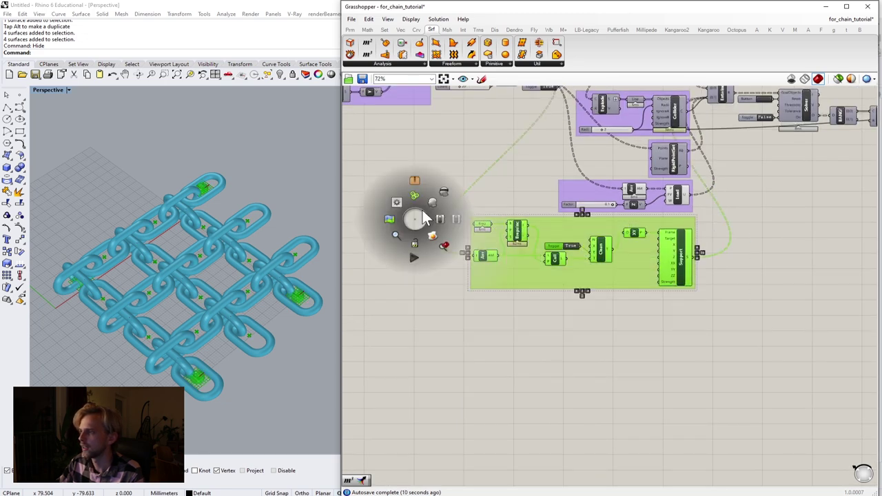
pyautogui.click(443, 193)
pyautogui.click(460, 176)
pyautogui.scroll(-3, 514, 170)
pyautogui.moveTo(565, 186); pyautogui.dragTo(537, 214, button='right')
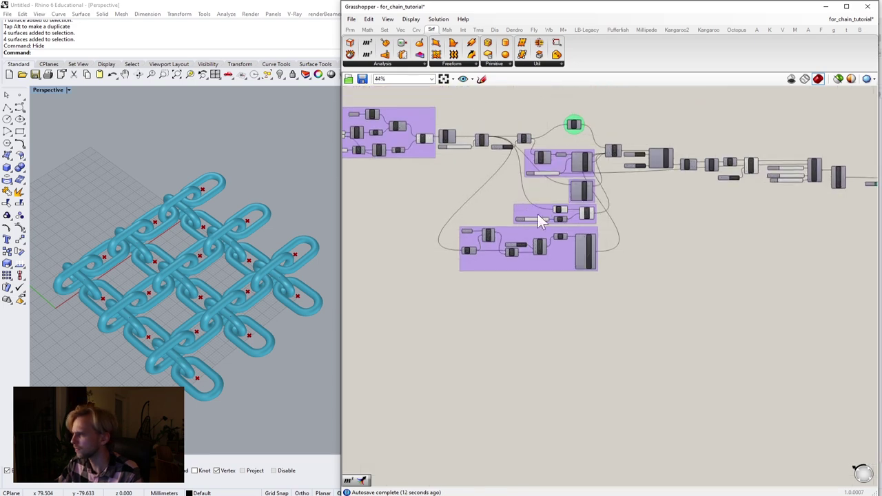
# Turn the preview of the Brep parameter in the support group back on to show the corner spheres
pyautogui.scroll(6, 465, 232)
pyautogui.click(468, 223)
pyautogui.middleClick(468, 229)
pyautogui.click(485, 203)
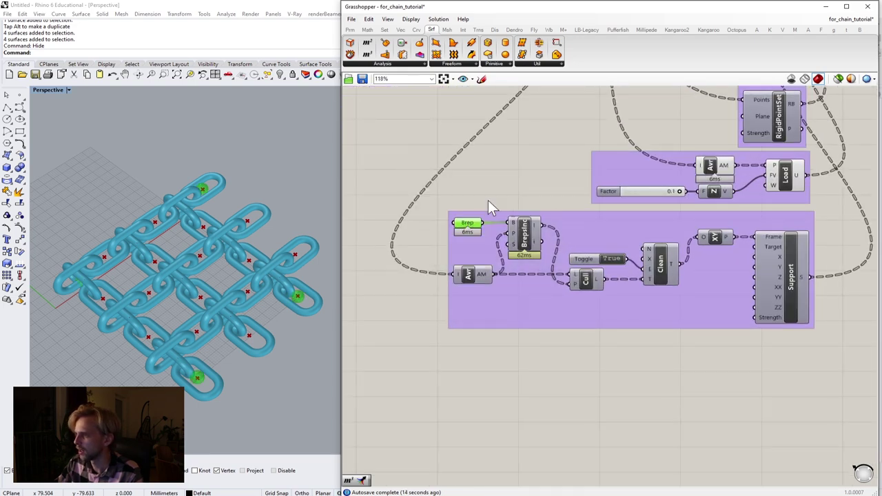
pyautogui.middleClick(470, 220)
pyautogui.click(498, 192)
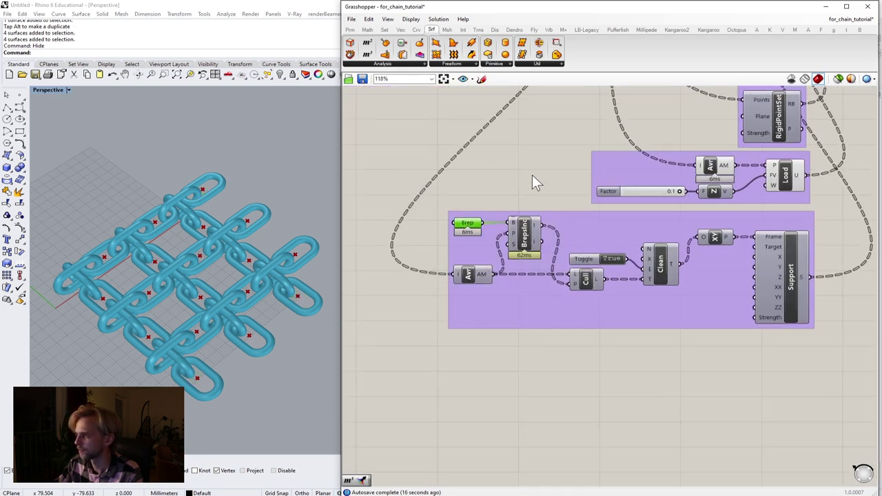
pyautogui.click(534, 175)
pyautogui.scroll(-4, 536, 175)
pyautogui.scroll(4, 508, 195)
pyautogui.middleClick(502, 207)
pyautogui.click(544, 169)
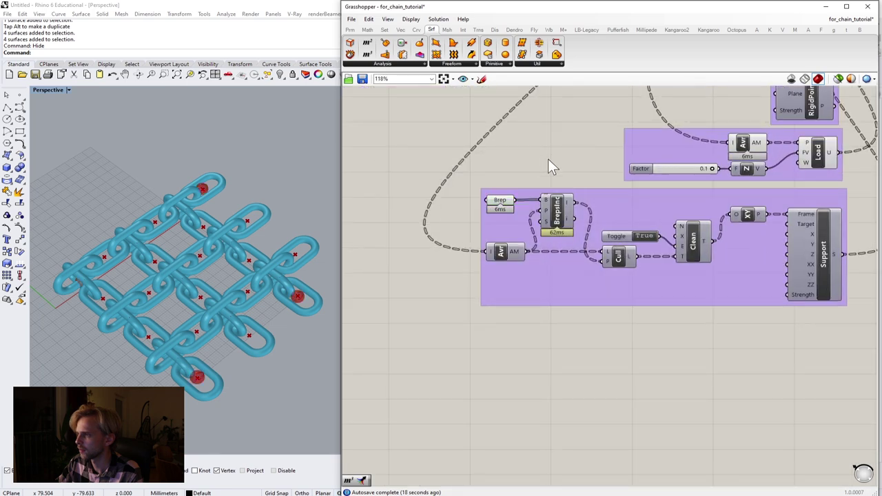
# Turn off the preview of the Average component that supplies the link centres to Load
pyautogui.scroll(-4, 562, 221)
pyautogui.scroll(4, 520, 281)
pyautogui.moveTo(697, 300); pyautogui.dragTo(507, 262)
pyautogui.middleClick(502, 261)
pyautogui.click(531, 228)
pyautogui.click(531, 224)
pyautogui.scroll(-5, 557, 236)
pyautogui.moveTo(743, 217); pyautogui.dragTo(605, 254, button='right')
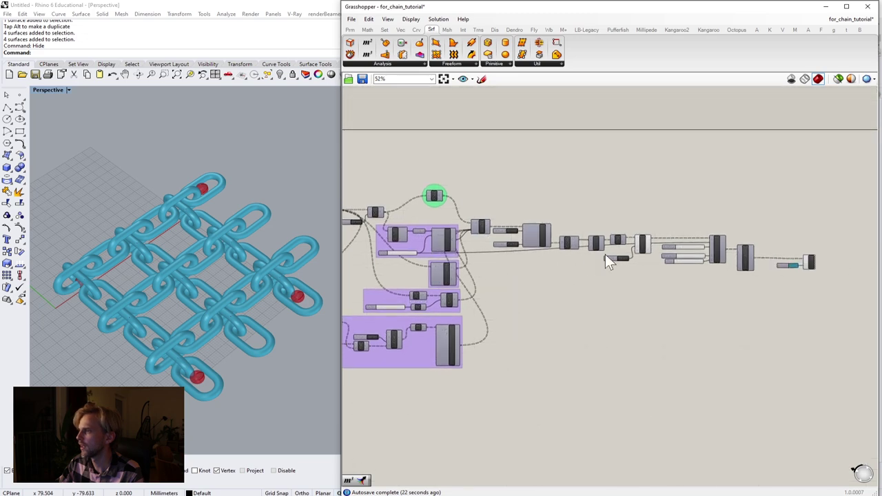
# Reset the Kangaroo solver, run it as a test of the chain mesh, and stop and reset it again
pyautogui.moveTo(218, 234); pyautogui.dragTo(165, 252, button='right')
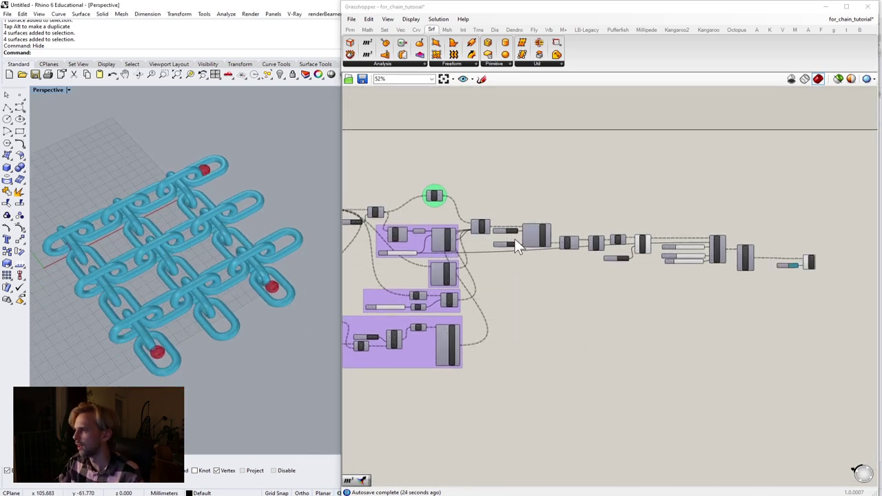
pyautogui.scroll(5, 495, 232)
pyautogui.click(529, 226)
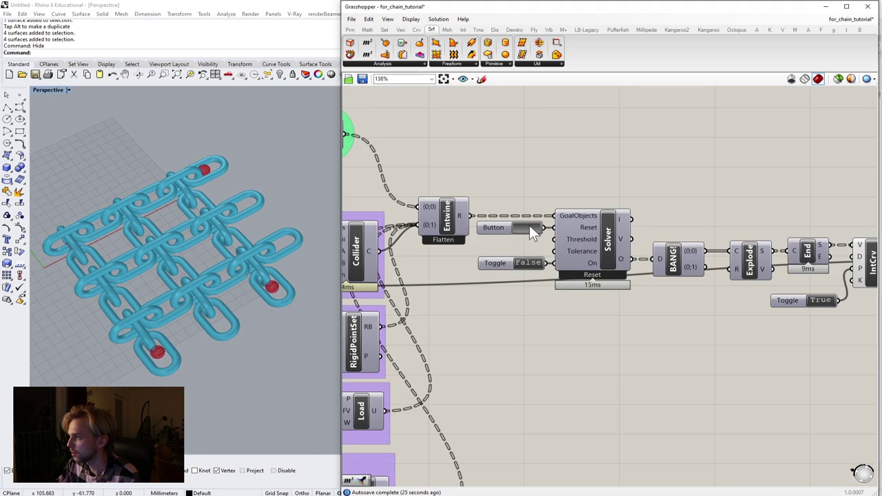
pyautogui.doubleClick(528, 264)
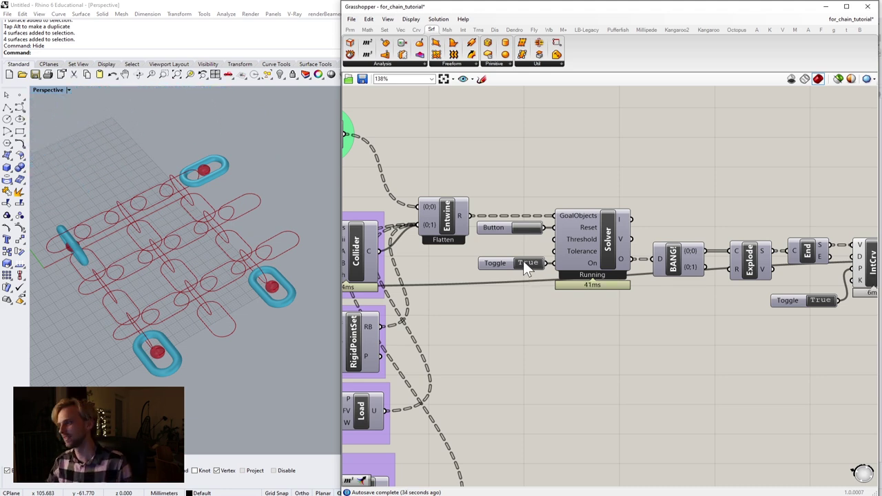
pyautogui.click(524, 263)
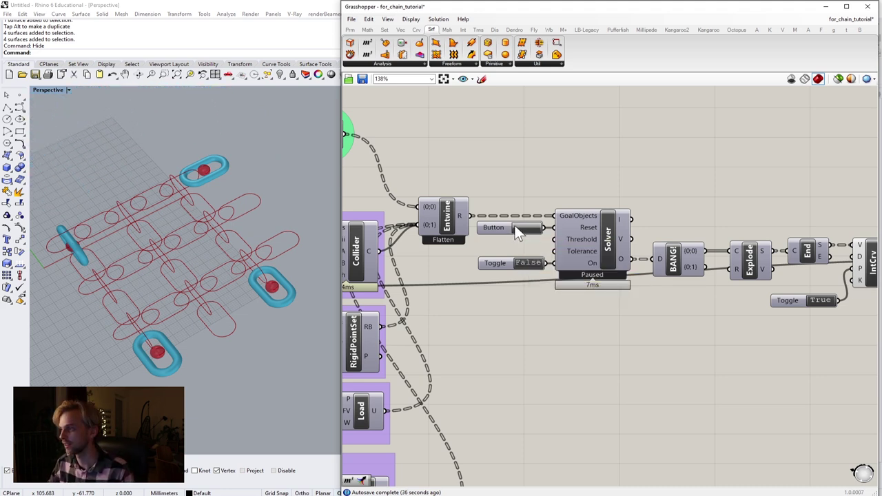
pyautogui.click(517, 230)
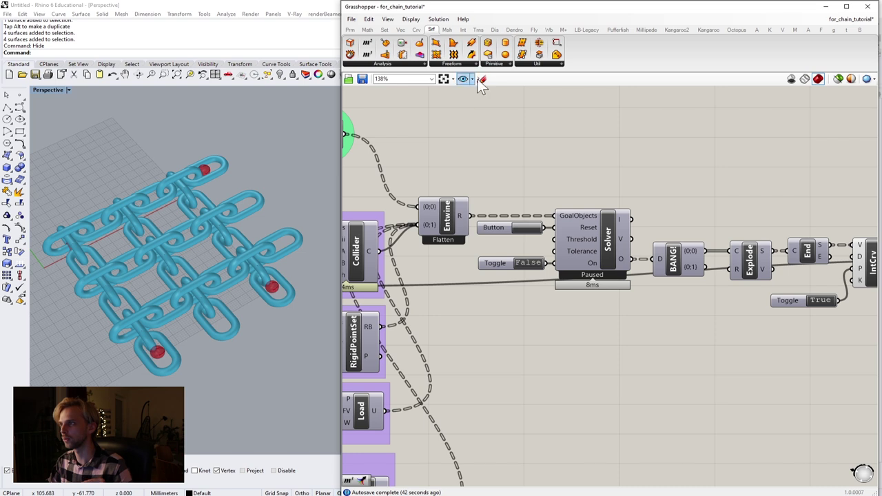
# Look through the Kangaroo2 six-degrees-of-freedom goal components, including RigidBody
pyautogui.click(563, 30)
pyautogui.click(617, 29)
pyautogui.click(647, 30)
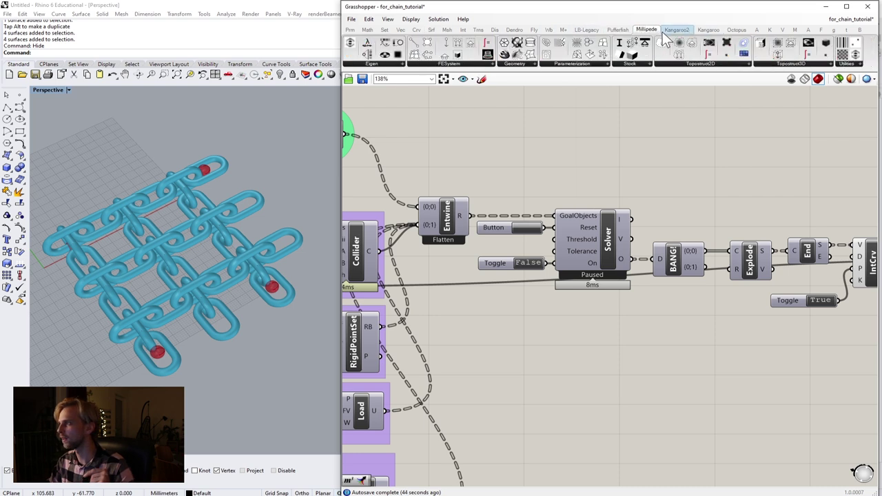
pyautogui.click(672, 31)
pyautogui.click(366, 63)
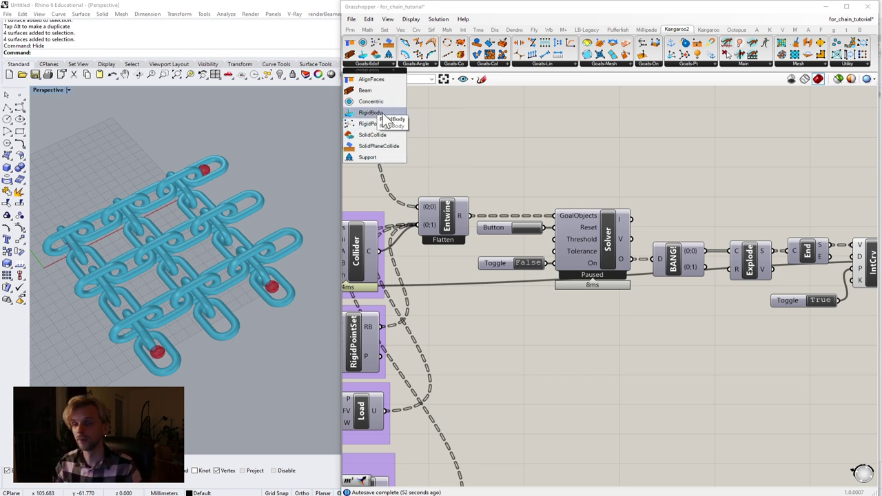
pyautogui.click(486, 161)
# Delete the load's 0.1 Factor slider and create a new number slider with the value 0.01
pyautogui.scroll(-4, 487, 176)
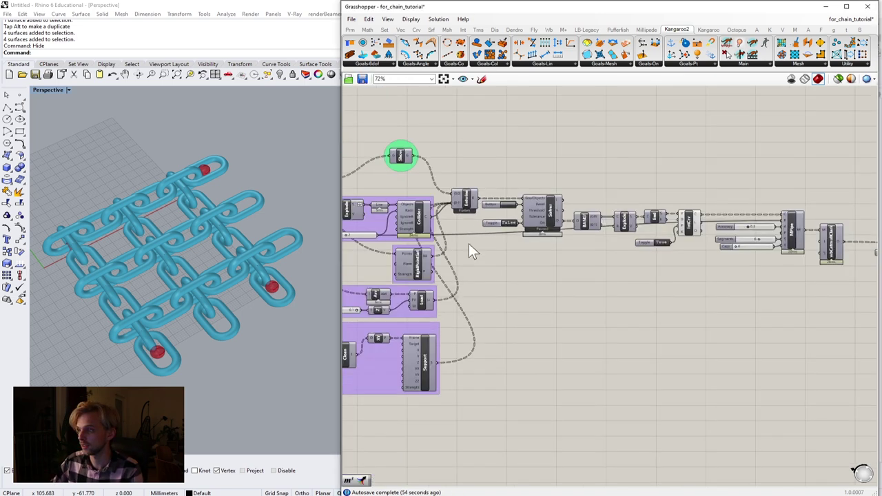
pyautogui.moveTo(459, 277); pyautogui.dragTo(607, 249, button='right')
pyautogui.scroll(5, 451, 282)
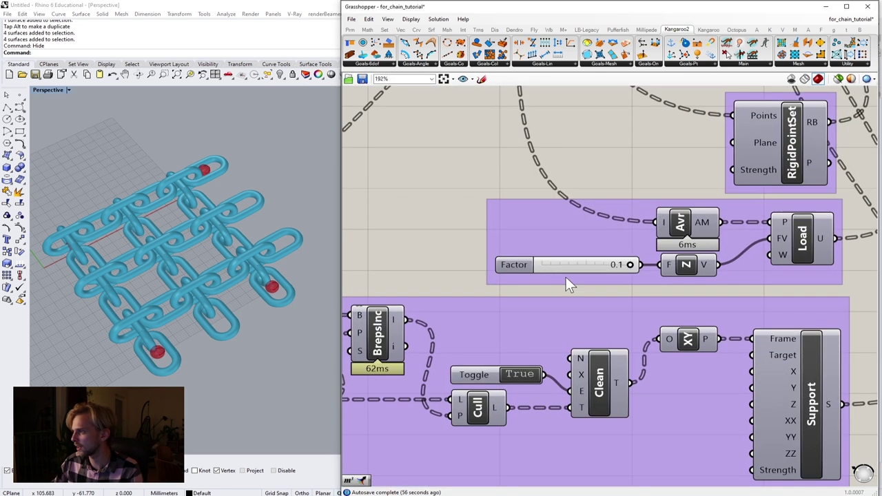
pyautogui.click(549, 275)
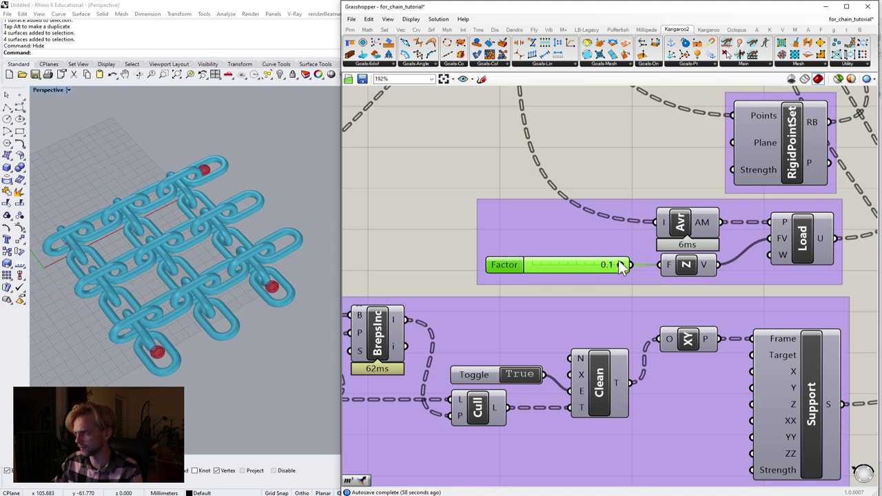
pyautogui.press('Delete')
pyautogui.doubleClick(444, 245)
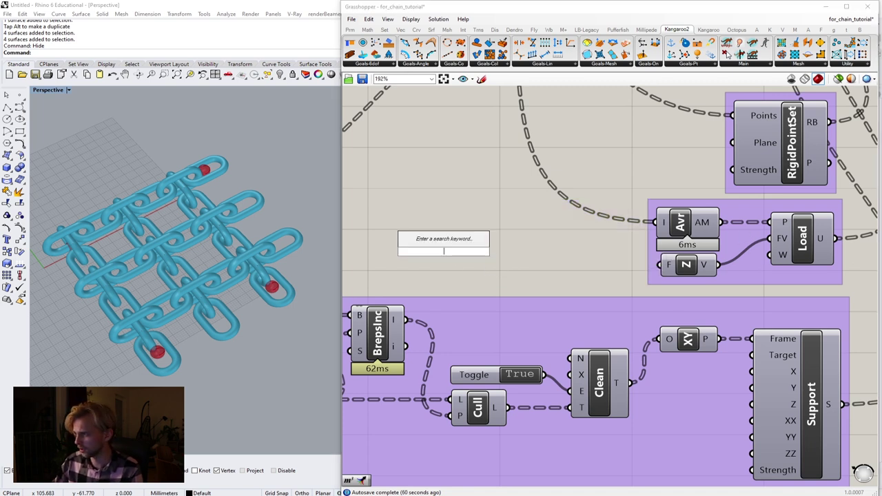
pyautogui.write('0.01')
pyautogui.press('Return')
# Place the 0.01 slider beside the load's Unit Z component and connect it to the Factor input
pyautogui.moveTo(444, 252); pyautogui.dragTo(572, 264)
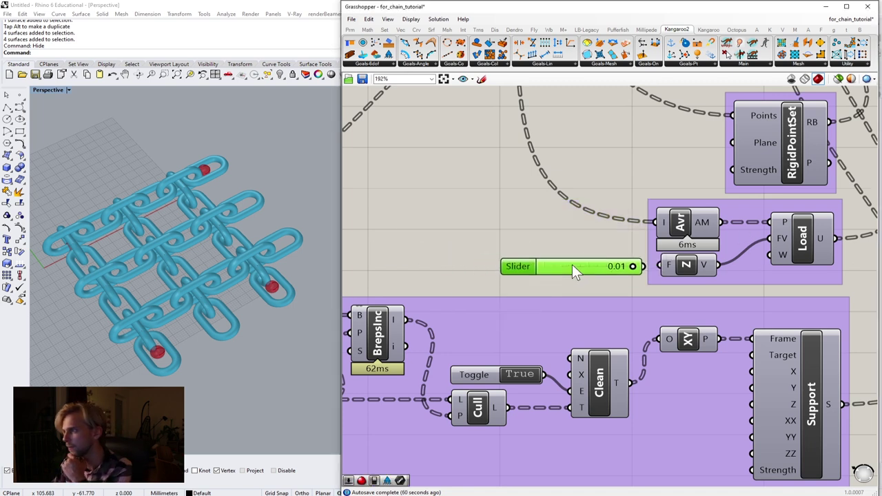
pyautogui.scroll(1, 653, 271)
pyautogui.moveTo(659, 265); pyautogui.dragTo(638, 268)
pyautogui.moveTo(602, 270); pyautogui.dragTo(584, 267)
# Set the solver's On toggle to True and watch the simulated chain mesh from several angles
pyautogui.scroll(-6, 586, 266)
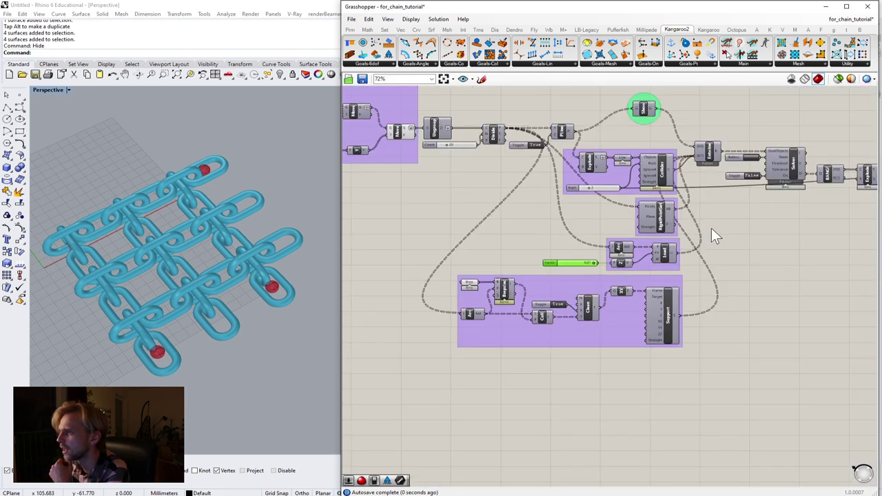
pyautogui.moveTo(765, 174); pyautogui.dragTo(563, 228, button='right')
pyautogui.scroll(2, 563, 228)
pyautogui.scroll(1, 564, 234)
pyautogui.doubleClick(531, 233)
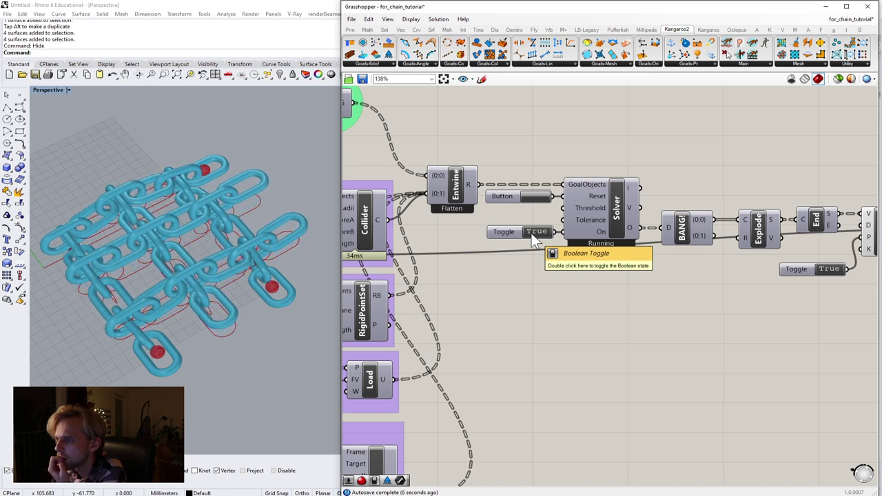
pyautogui.moveTo(253, 303); pyautogui.dragTo(238, 250, button='right')
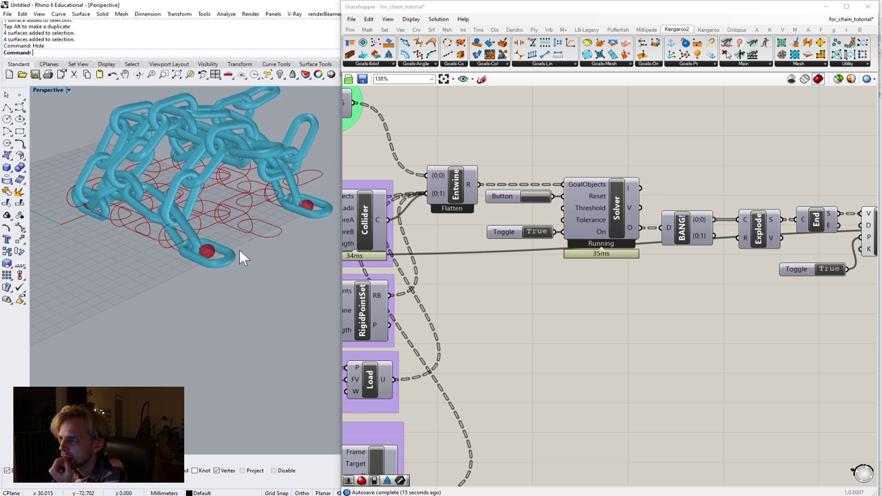
pyautogui.moveTo(260, 234); pyautogui.dragTo(249, 278, button='right')
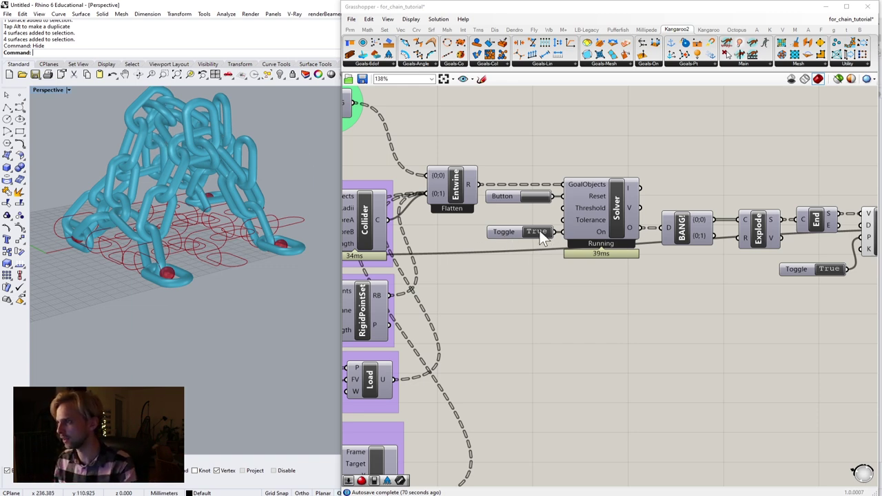
# Set the solver's On toggle to False and reset the simulation to the flat chain mesh
pyautogui.scroll(-5, 561, 289)
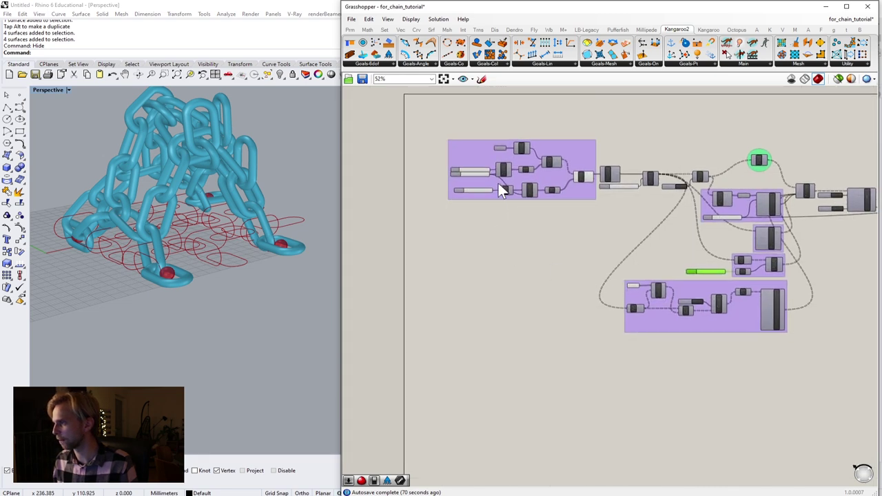
pyautogui.scroll(4, 503, 183)
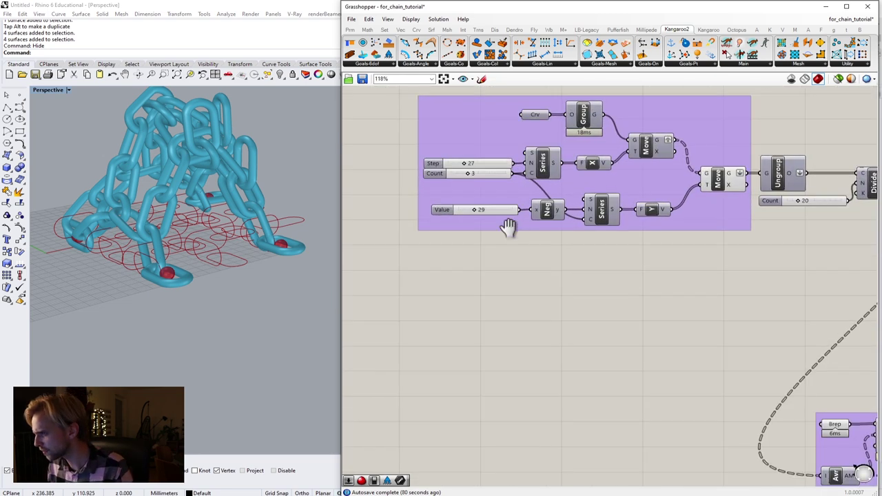
pyautogui.moveTo(508, 227); pyautogui.dragTo(476, 244, button='right')
pyautogui.scroll(3, 476, 244)
pyautogui.moveTo(451, 200); pyautogui.dragTo(449, 233, button='right')
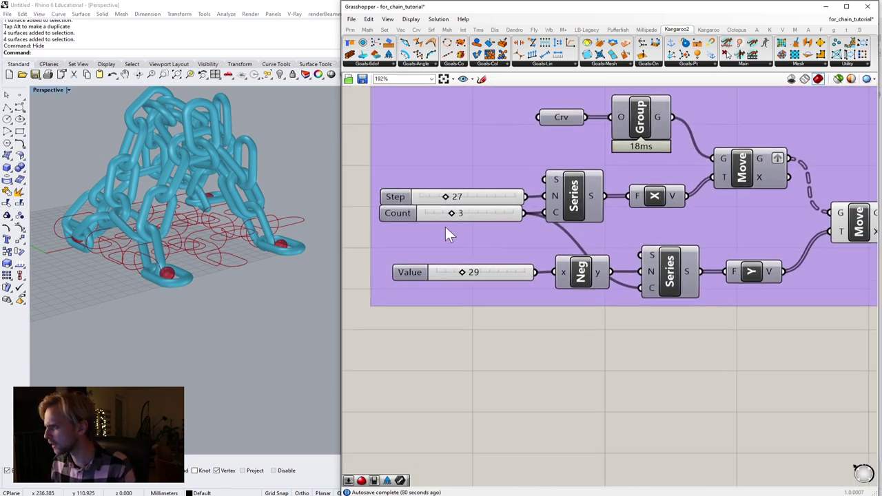
pyautogui.scroll(2, 449, 227)
pyautogui.scroll(-5, 446, 217)
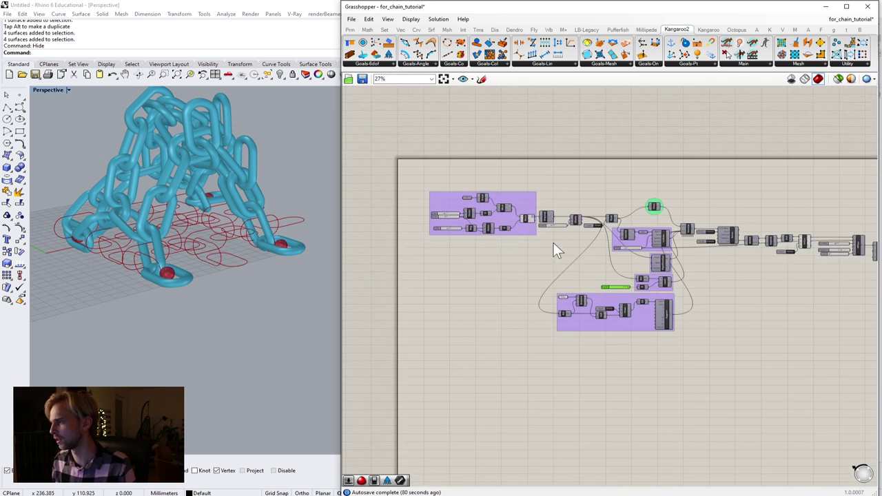
pyautogui.scroll(3, 557, 248)
pyautogui.click(571, 207)
pyautogui.moveTo(468, 263); pyautogui.dragTo(722, 253, button='right')
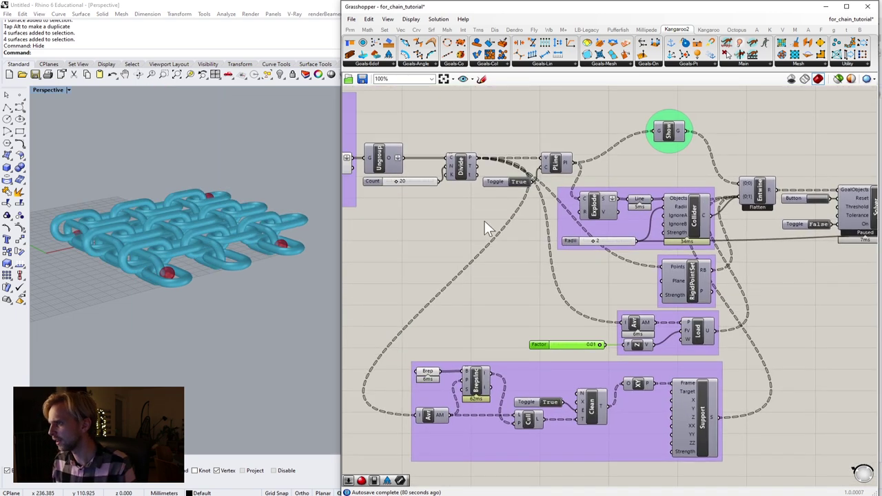
# Set the Count slider of the link array series to 7 and view the enlarged chain mesh from above
pyautogui.moveTo(484, 221); pyautogui.dragTo(827, 252, button='right')
pyautogui.moveTo(462, 191); pyautogui.dragTo(591, 200, button='right')
pyautogui.scroll(5, 591, 198)
pyautogui.doubleClick(591, 201)
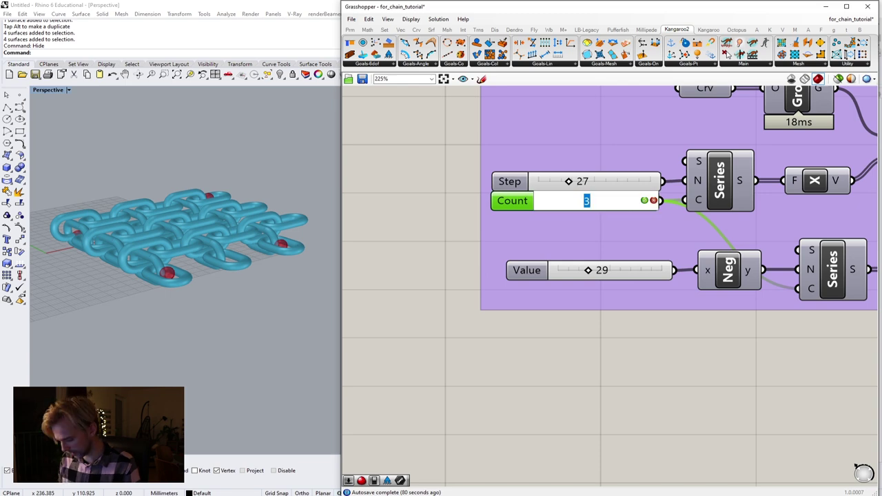
pyautogui.write('7')
pyautogui.press('Return')
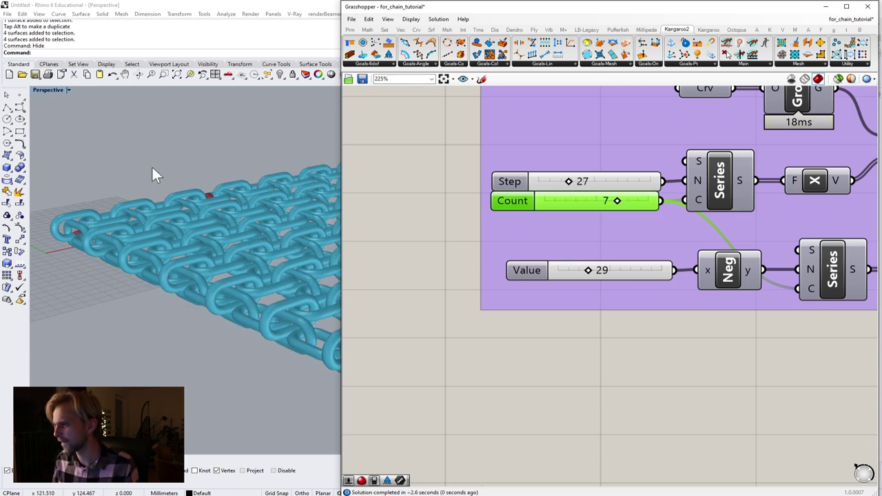
pyautogui.moveTo(152, 167); pyautogui.dragTo(238, 225, button='right')
pyautogui.scroll(-10, 165, 228)
pyautogui.scroll(8, 229, 255)
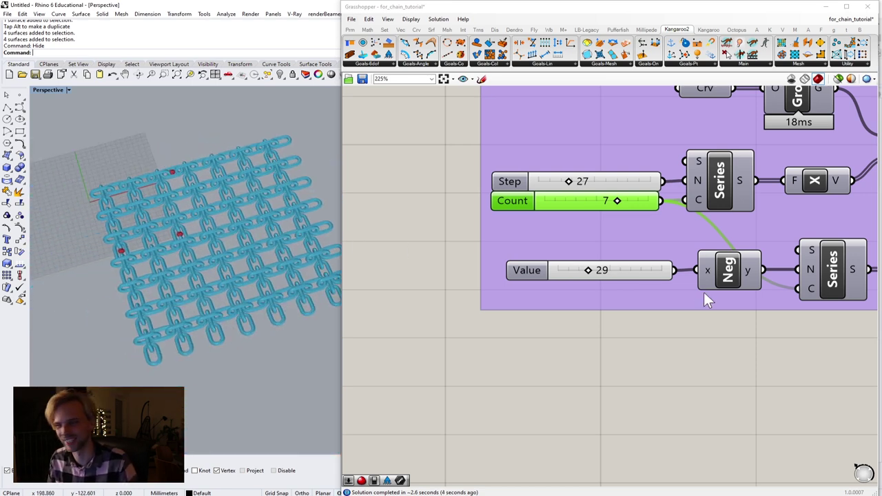
# Move the MPipe, Catmull-Clark and custom preview components with their inputs away from Interpolate Curve, leaving a gap
pyautogui.scroll(-6, 705, 299)
pyautogui.scroll(2, 753, 305)
pyautogui.moveTo(725, 255); pyautogui.dragTo(564, 239, button='right')
pyautogui.moveTo(768, 266); pyautogui.dragTo(568, 211, button='right')
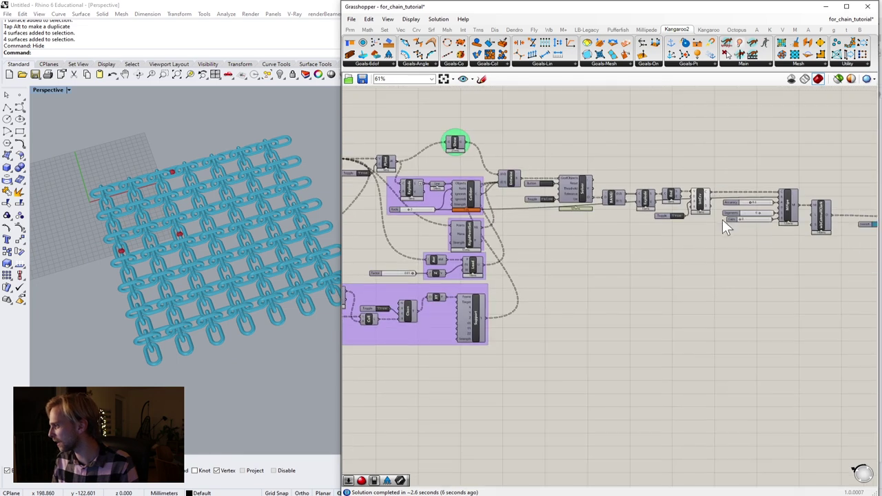
pyautogui.moveTo(827, 210); pyautogui.dragTo(606, 208, button='right')
pyautogui.scroll(2, 676, 216)
pyautogui.scroll(4, 501, 239)
pyautogui.scroll(-5, 465, 236)
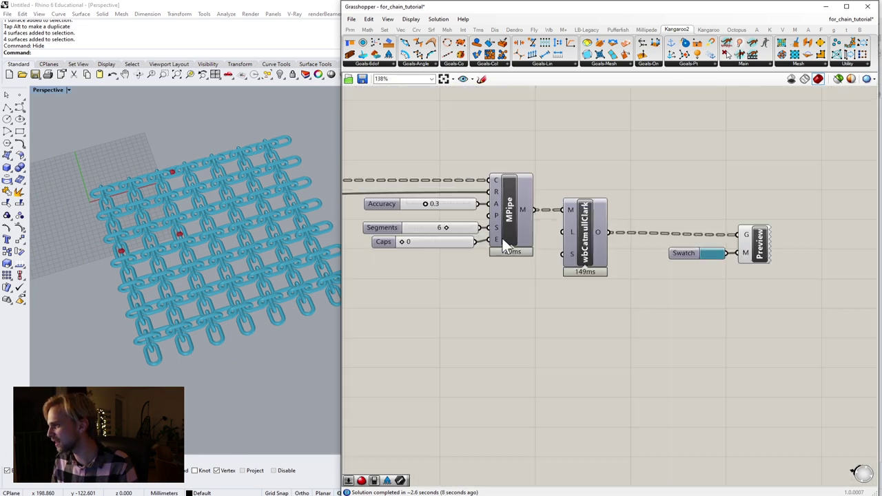
pyautogui.scroll(-2, 716, 305)
pyautogui.moveTo(773, 328); pyautogui.dragTo(447, 194)
pyautogui.moveTo(568, 238); pyautogui.dragTo(625, 277)
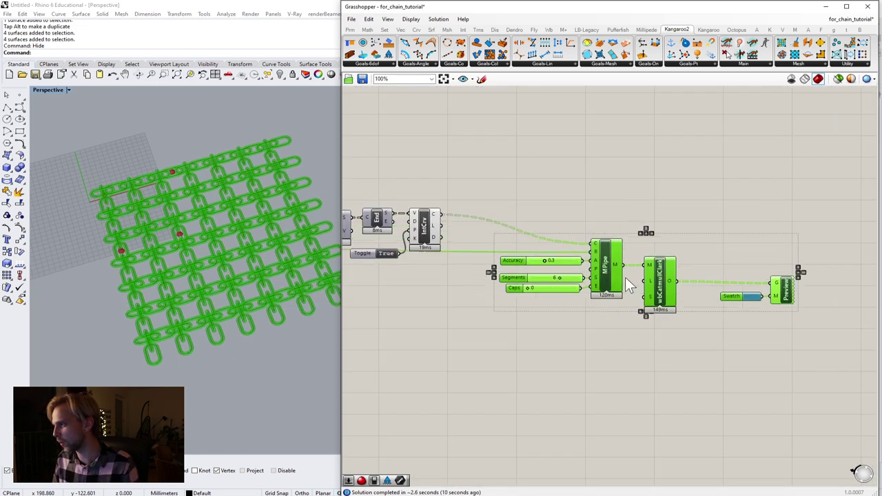
# Add a Data Dam and wire it between Interpolate Curve's C output and MPipe's C input, replacing the direct connection
pyautogui.click(468, 211)
pyautogui.scroll(3, 469, 218)
pyautogui.doubleClick(516, 184)
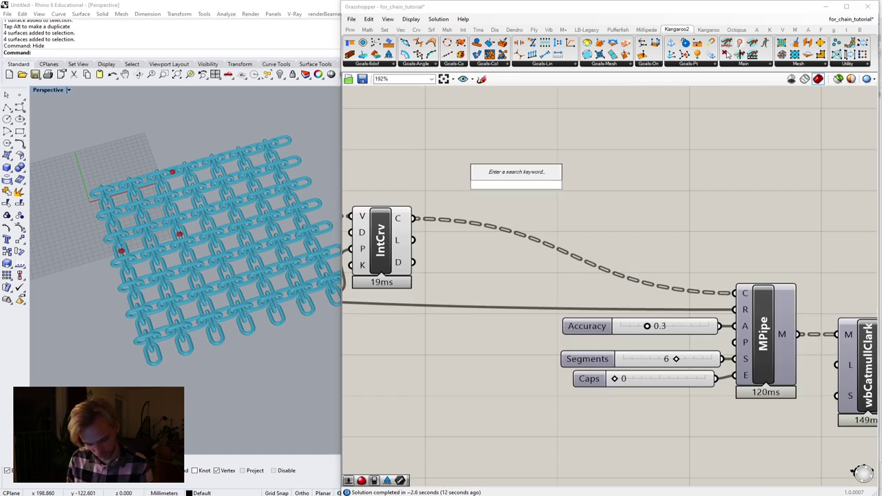
pyautogui.write('data dam')
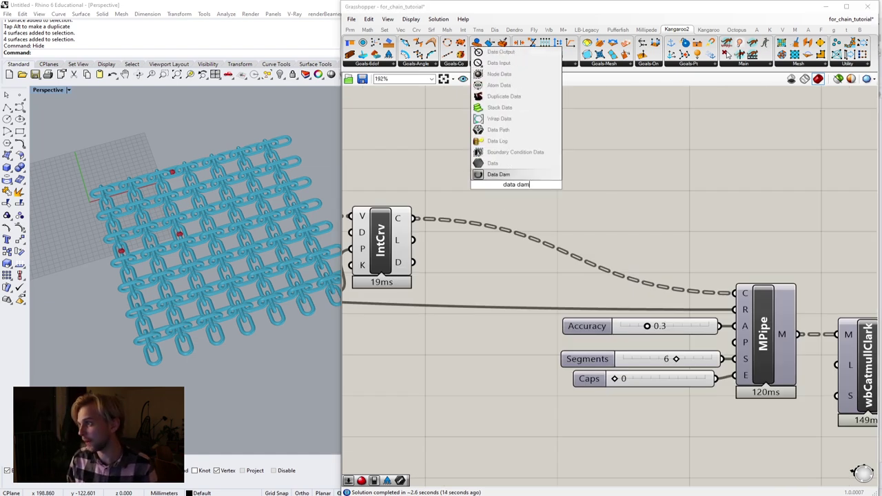
pyautogui.click(499, 174)
pyautogui.moveTo(414, 218); pyautogui.dragTo(482, 185)
pyautogui.moveTo(550, 185); pyautogui.dragTo(736, 293)
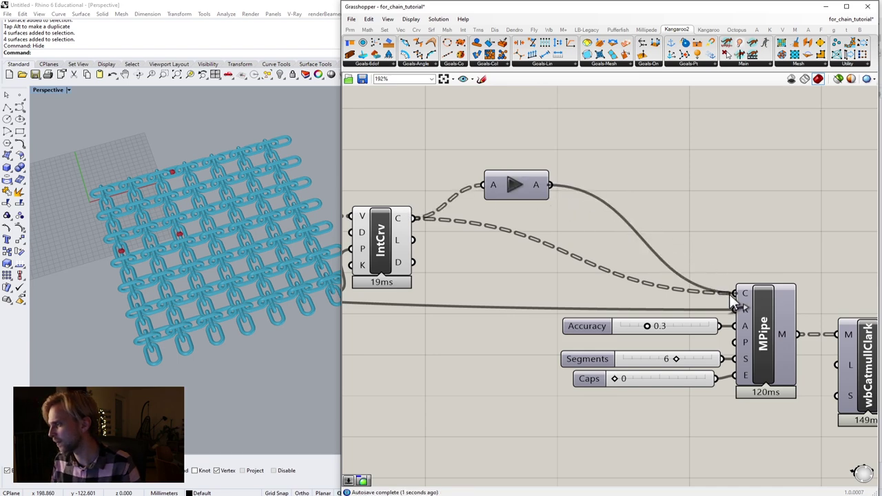
# Reposition the Data Dam so it lines up with Interpolate Curve's C output
pyautogui.moveTo(417, 131); pyautogui.dragTo(593, 253)
pyautogui.scroll(2, 518, 171)
pyautogui.moveTo(519, 172); pyautogui.dragTo(607, 219)
pyautogui.click(516, 197)
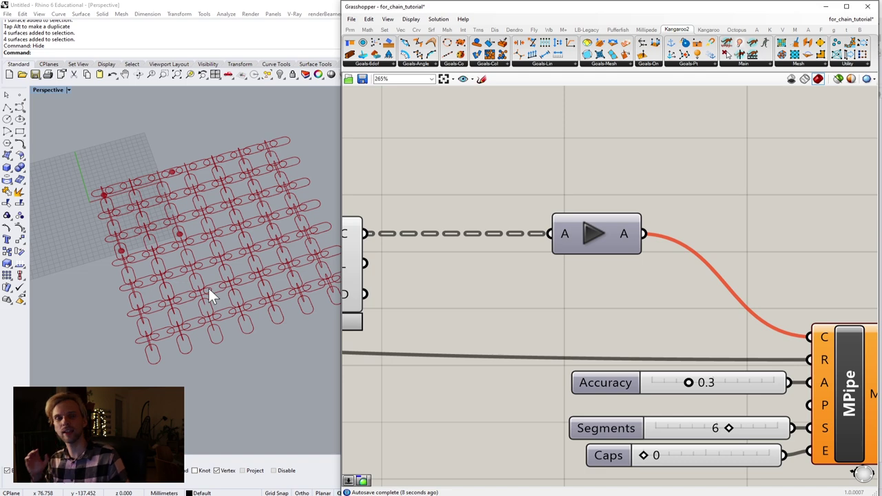
# Put the Data Dam between Interpolate Curve and MPipe into its own group
pyautogui.click(593, 229)
pyautogui.scroll(-4, 755, 293)
pyautogui.moveTo(765, 302); pyautogui.dragTo(596, 266, button='right')
pyautogui.scroll(4, 630, 286)
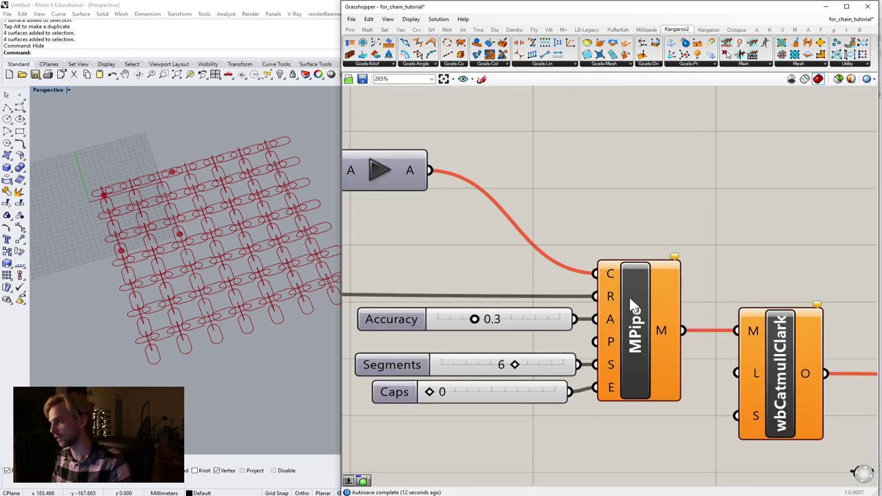
pyautogui.scroll(-2, 438, 208)
pyautogui.scroll(-1, 438, 204)
pyautogui.moveTo(514, 185); pyautogui.dragTo(613, 180, button='right')
pyautogui.scroll(-2, 612, 180)
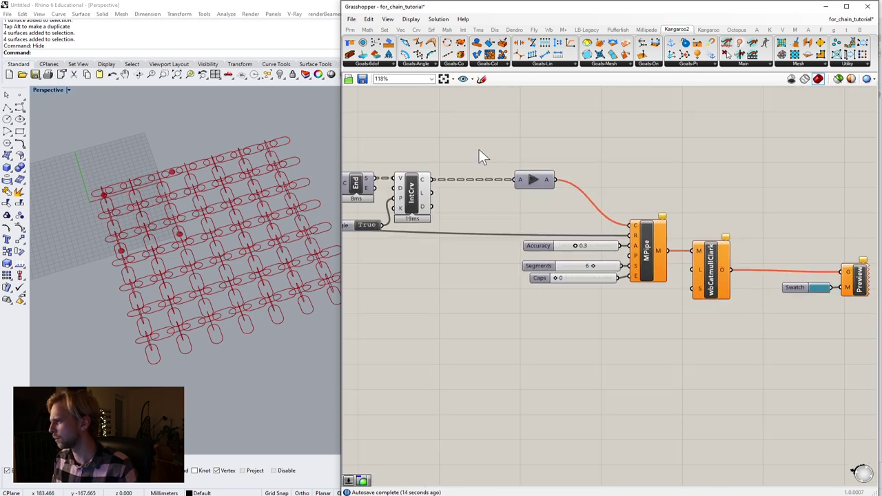
pyautogui.moveTo(479, 148); pyautogui.dragTo(565, 198)
pyautogui.middleClick(580, 206)
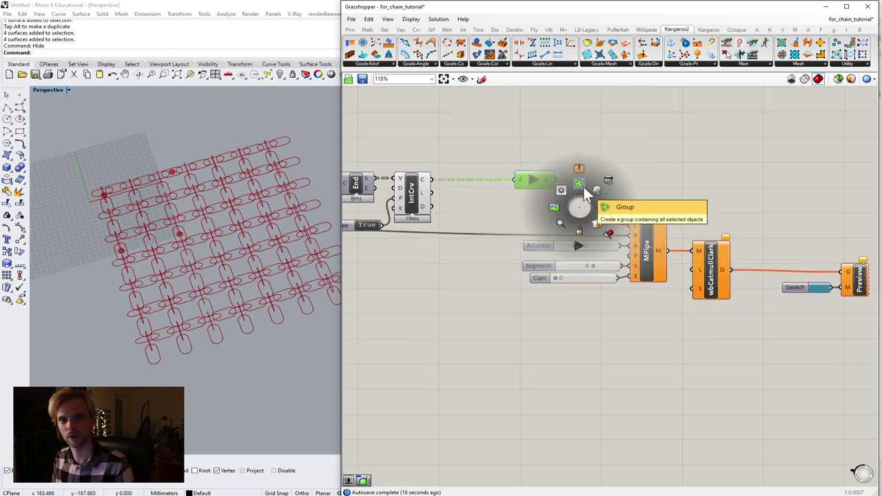
pyautogui.click(582, 187)
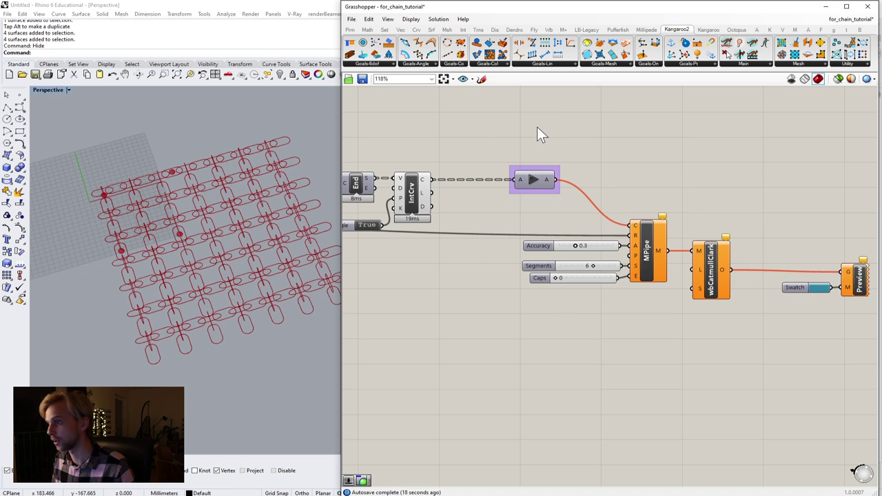
# Highlight Interpolate Curve's link curves in the Rhino viewport and examine the chain mesh
pyautogui.moveTo(521, 138); pyautogui.dragTo(558, 138, button='right')
pyautogui.click(445, 192)
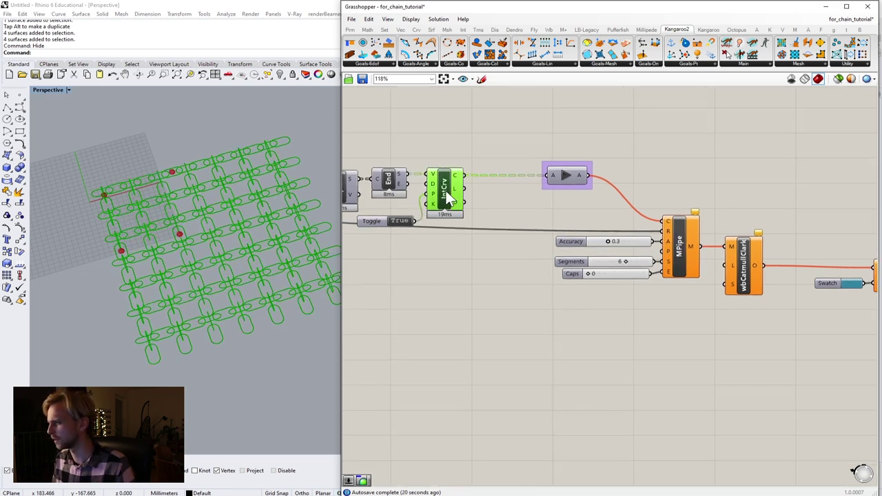
pyautogui.middleClick(447, 190)
pyautogui.scroll(-2, 502, 194)
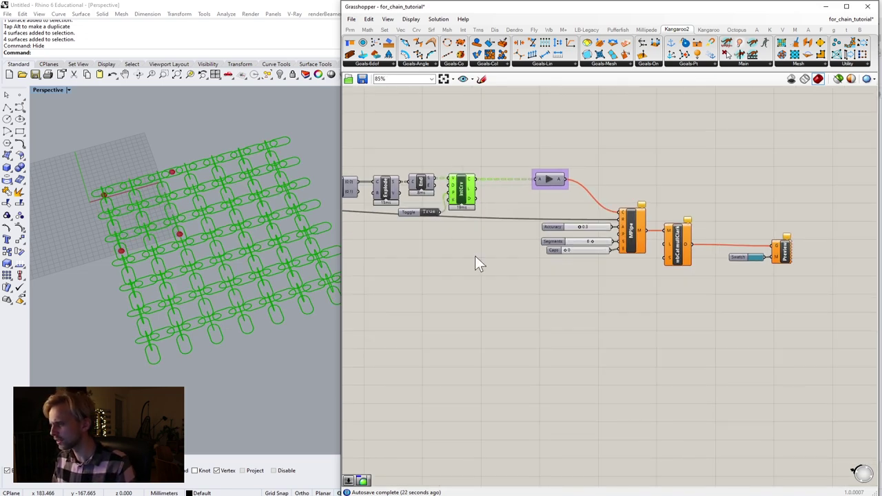
pyautogui.moveTo(475, 256); pyautogui.dragTo(574, 244, button='right')
pyautogui.moveTo(471, 235); pyautogui.dragTo(575, 229, button='right')
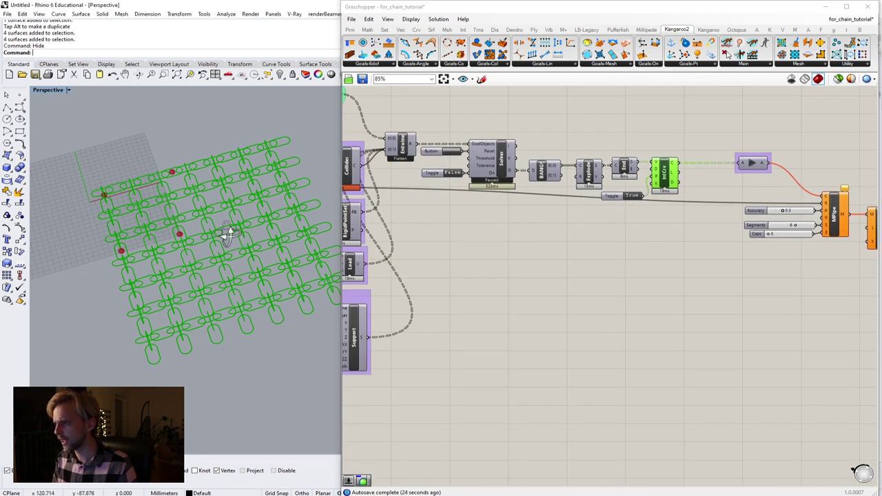
pyautogui.moveTo(227, 234); pyautogui.dragTo(190, 209, button='right')
# Turn on the preview of the Average component in the support group to display the link centre points
pyautogui.moveTo(476, 200); pyautogui.dragTo(636, 223, button='right')
pyautogui.moveTo(461, 260); pyautogui.dragTo(550, 226, button='right')
pyautogui.moveTo(435, 308); pyautogui.dragTo(490, 296, button='right')
pyautogui.scroll(4, 409, 306)
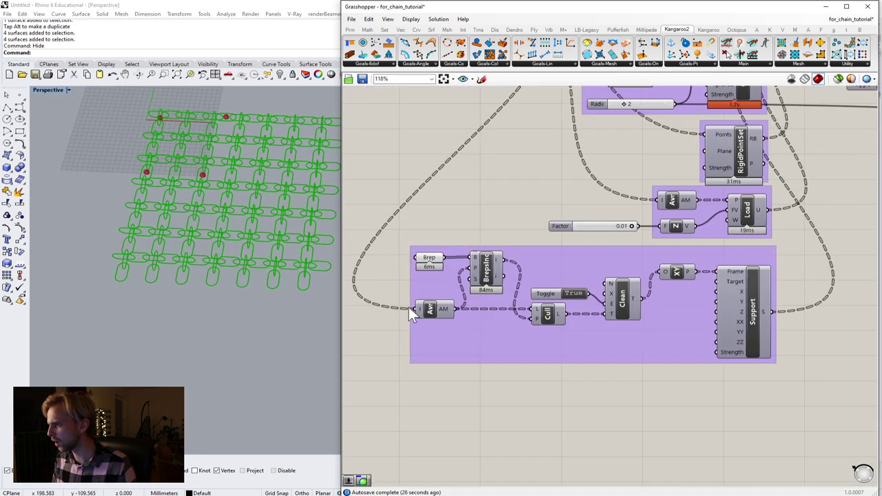
pyautogui.click(447, 311)
pyautogui.scroll(1, 446, 310)
pyautogui.middleClick(447, 310)
pyautogui.click(502, 168)
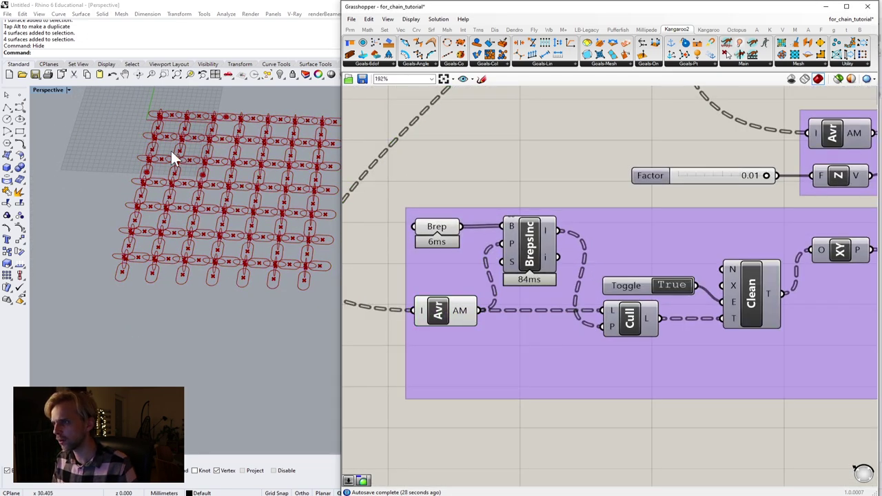
# Show the hidden support spheres in Rhino and check the one at the mesh's corner near the origin
pyautogui.moveTo(173, 158); pyautogui.dragTo(176, 178, button='right')
pyautogui.write('S')
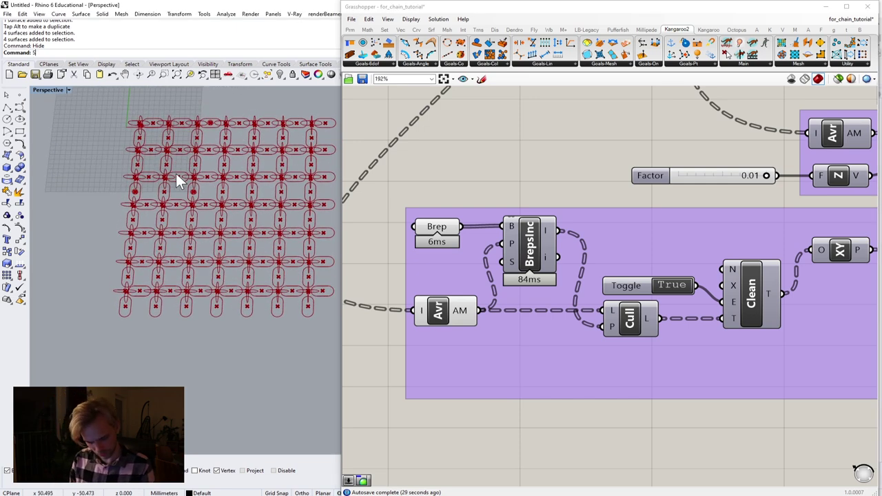
pyautogui.write('how')
pyautogui.press('Return')
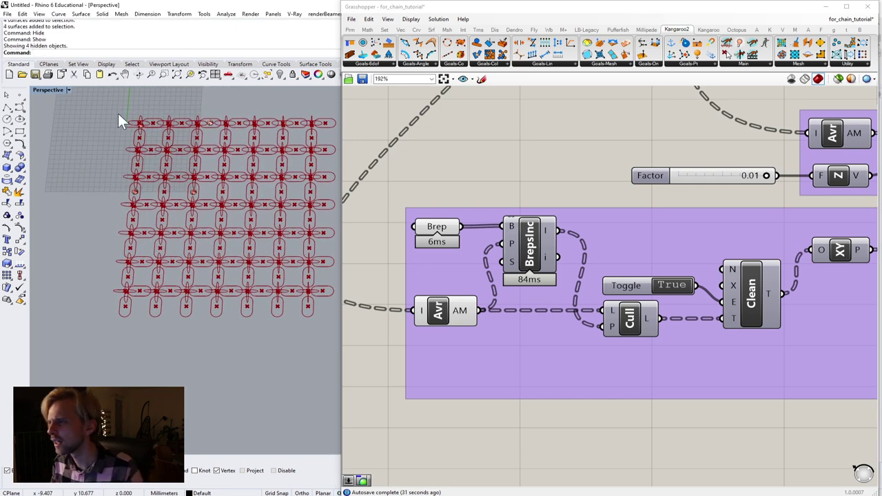
pyautogui.scroll(2, 166, 139)
pyautogui.click(166, 139)
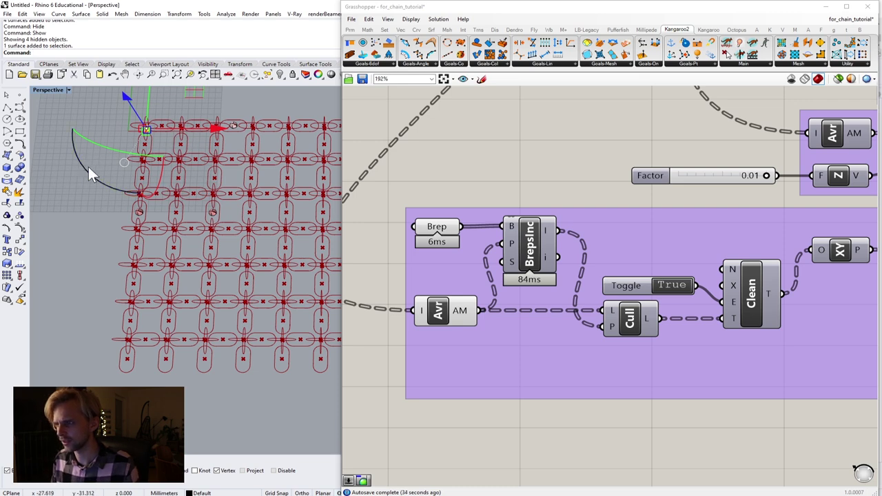
pyautogui.press('Escape')
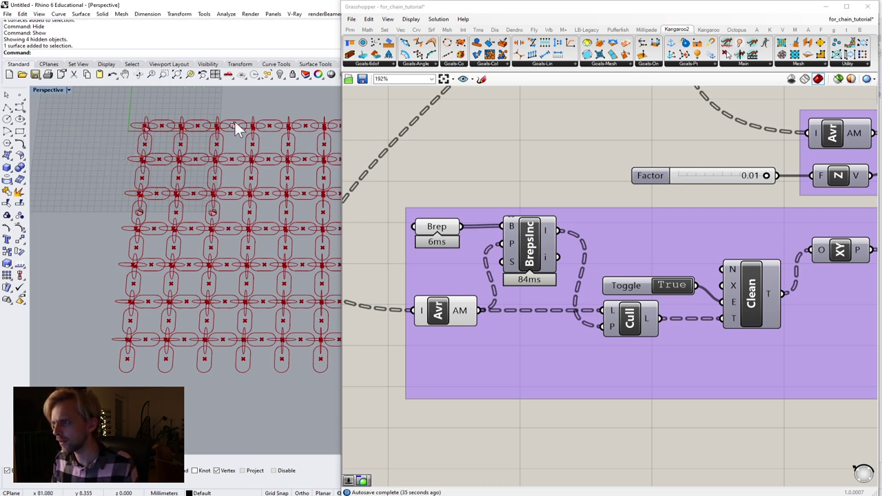
# Move two support spheres onto the centre points of the end links at the mesh's two front corners
pyautogui.click(206, 203)
pyautogui.scroll(-2, 238, 229)
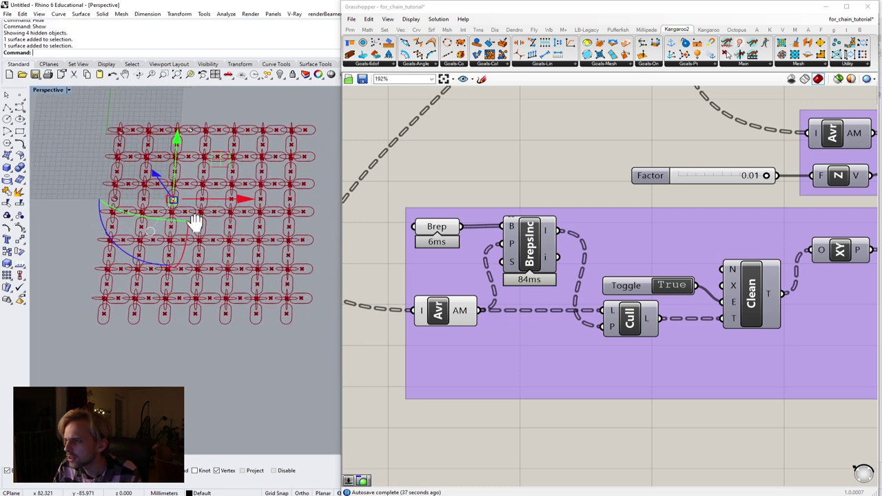
pyautogui.moveTo(214, 157); pyautogui.dragTo(329, 271)
pyautogui.moveTo(75, 178); pyautogui.dragTo(131, 211)
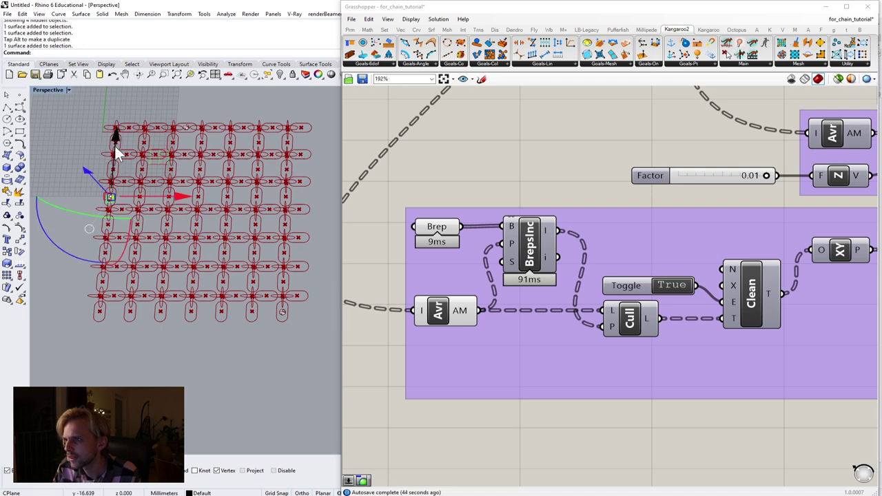
pyautogui.moveTo(115, 142); pyautogui.dragTo(126, 262)
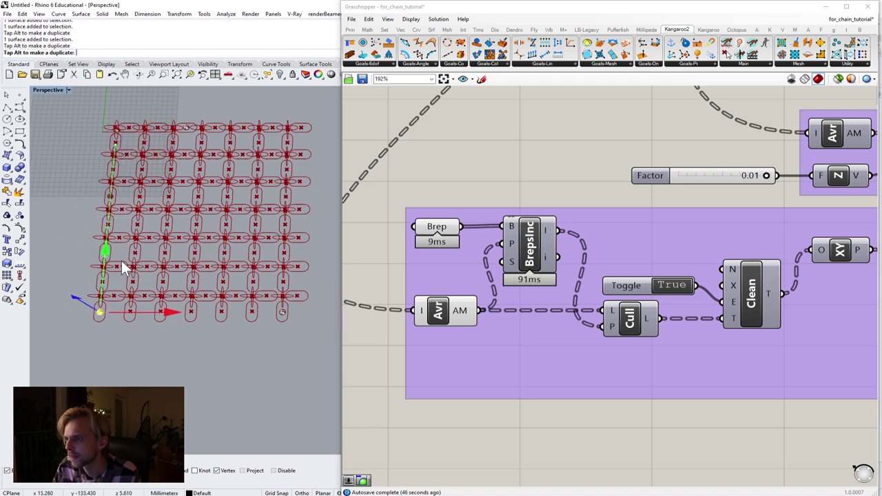
pyautogui.scroll(10, 172, 341)
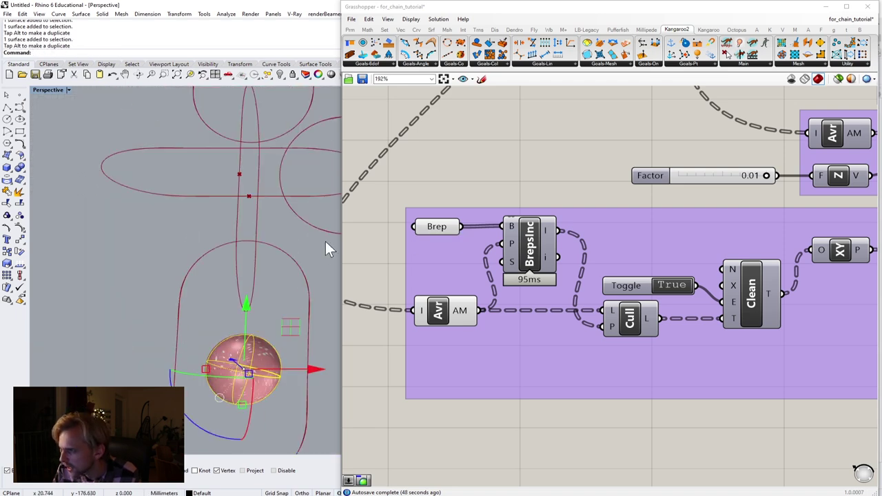
# Widen the Rhino viewport and move the remaining inner sphere along X onto the end link at the far back corner
pyautogui.moveTo(343, 246); pyautogui.dragTo(686, 255)
pyautogui.scroll(-5, 483, 279)
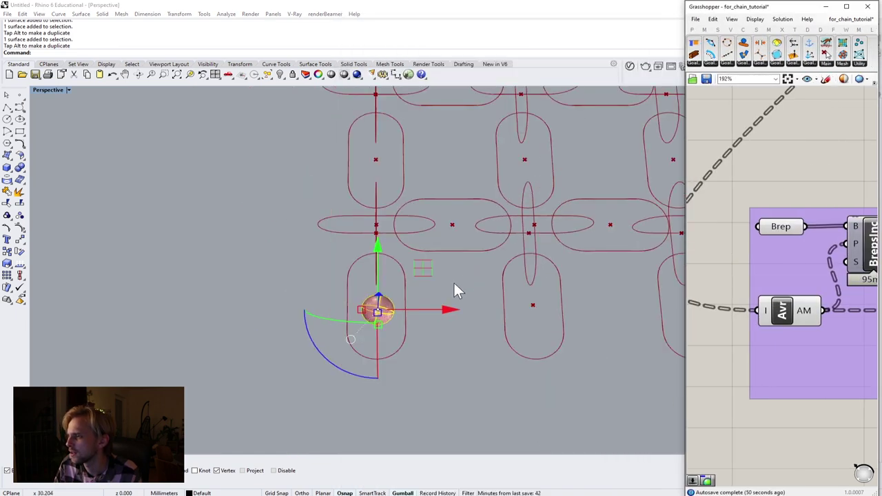
pyautogui.moveTo(455, 291); pyautogui.dragTo(319, 251, button='right')
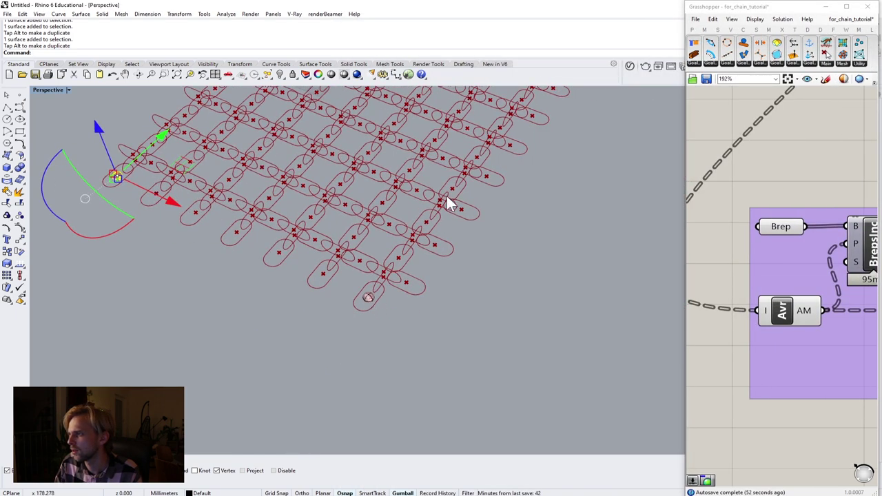
pyautogui.moveTo(448, 200); pyautogui.dragTo(299, 144, button='right')
pyautogui.click(299, 179)
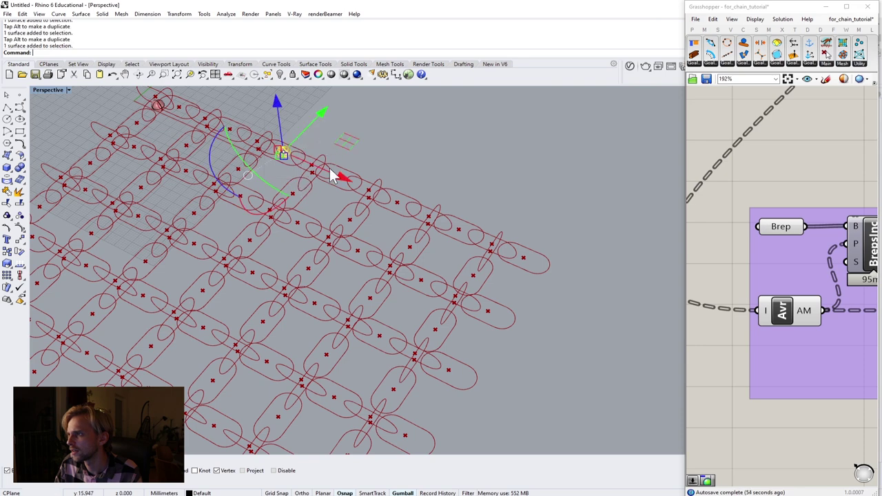
pyautogui.moveTo(333, 177); pyautogui.dragTo(600, 292)
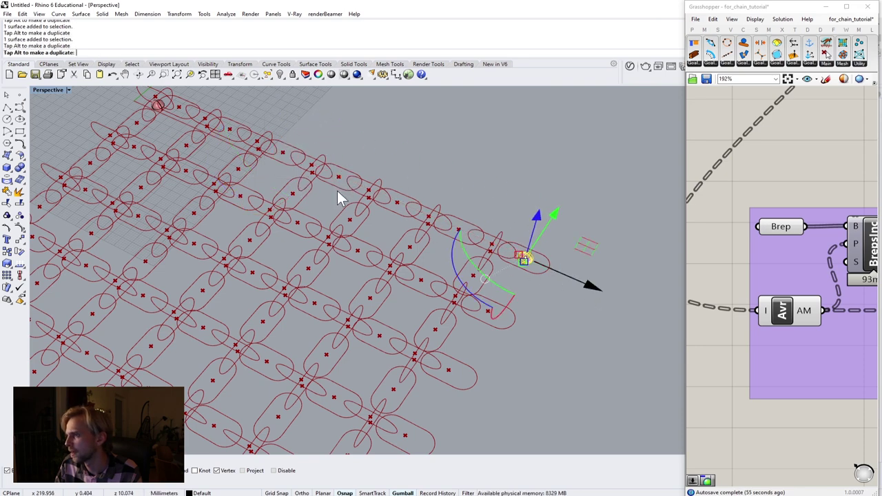
pyautogui.keyDown('shift'); pyautogui.moveTo(337, 190); pyautogui.dragTo(442, 257, button='right'); pyautogui.keyUp('shift')
pyautogui.scroll(4, 262, 177)
pyautogui.scroll(-9, 262, 177)
# Duplicate the back-corner sphere onto an end link further along the same side edge of the mesh
pyautogui.keyDown('shift'); pyautogui.moveTo(381, 258); pyautogui.dragTo(350, 202, button='right'); pyautogui.keyUp('shift')
pyautogui.moveTo(423, 228); pyautogui.dragTo(434, 229, button='right')
pyautogui.moveTo(481, 199); pyautogui.dragTo(412, 311)
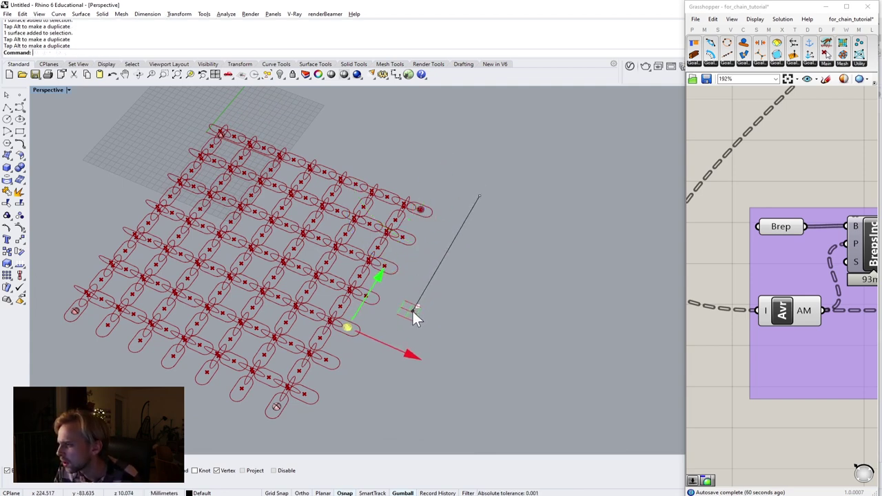
pyautogui.scroll(5, 359, 317)
pyautogui.scroll(-5, 356, 312)
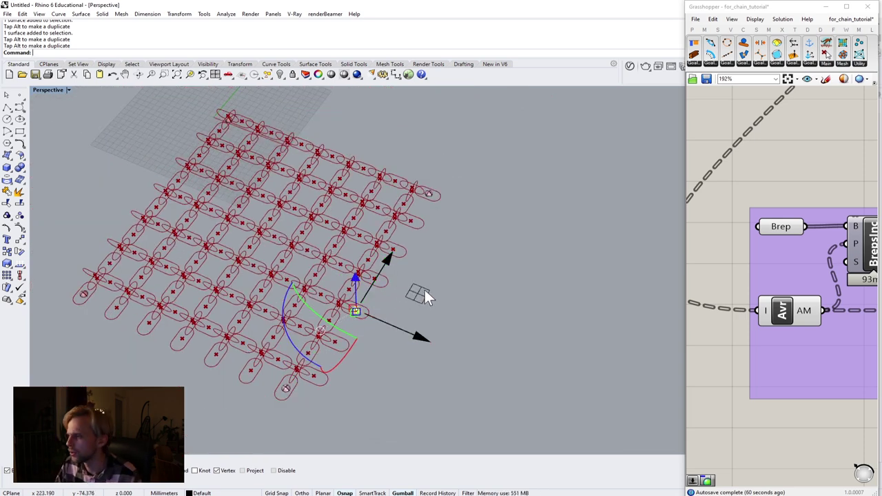
# Duplicate the side-edge sphere onto a link centre inside the mesh
pyautogui.moveTo(424, 293); pyautogui.dragTo(351, 176)
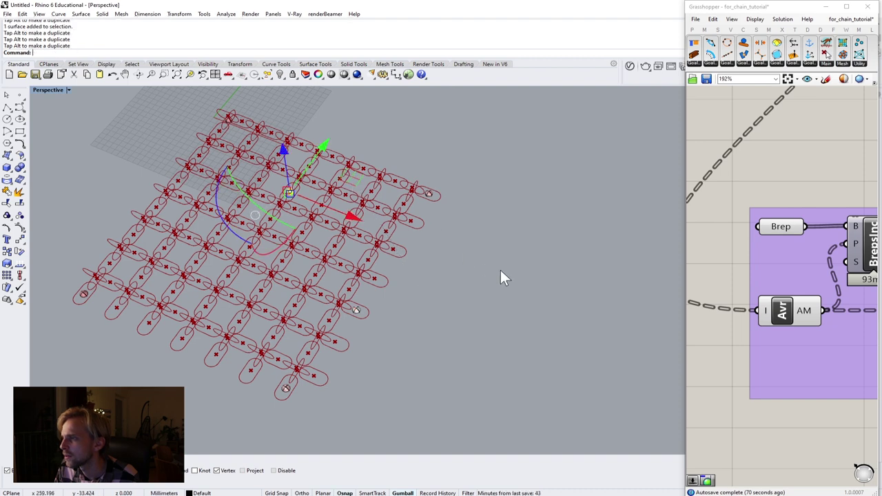
pyautogui.click(500, 269)
pyautogui.scroll(2, 287, 197)
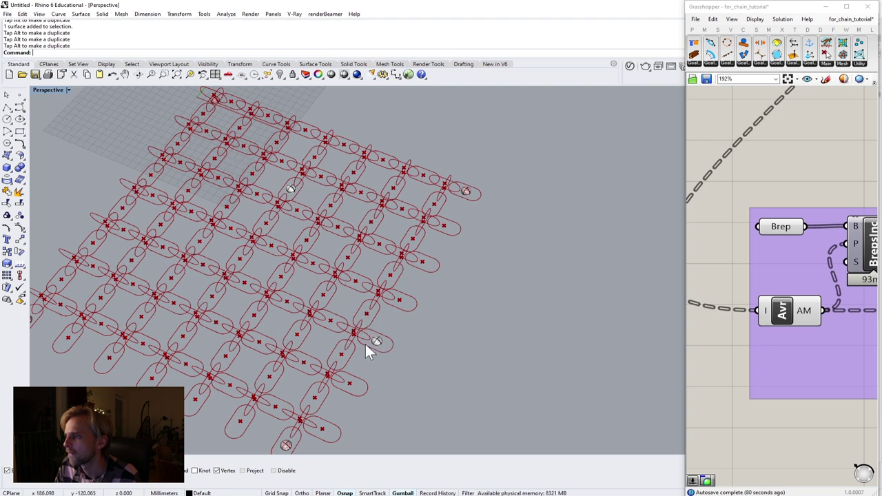
# Assign the six support spheres in the Rhino scene to the Brep parameter as multiple breps
pyautogui.scroll(-5, 421, 290)
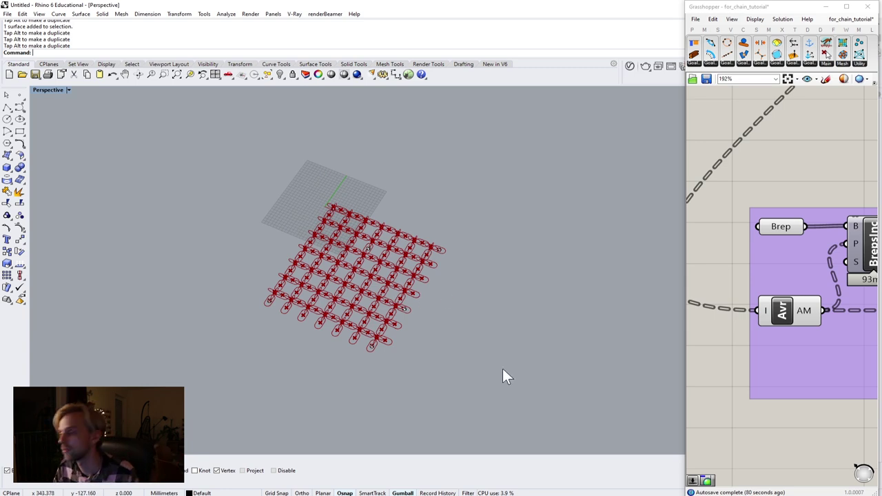
pyautogui.moveTo(502, 376); pyautogui.dragTo(238, 143)
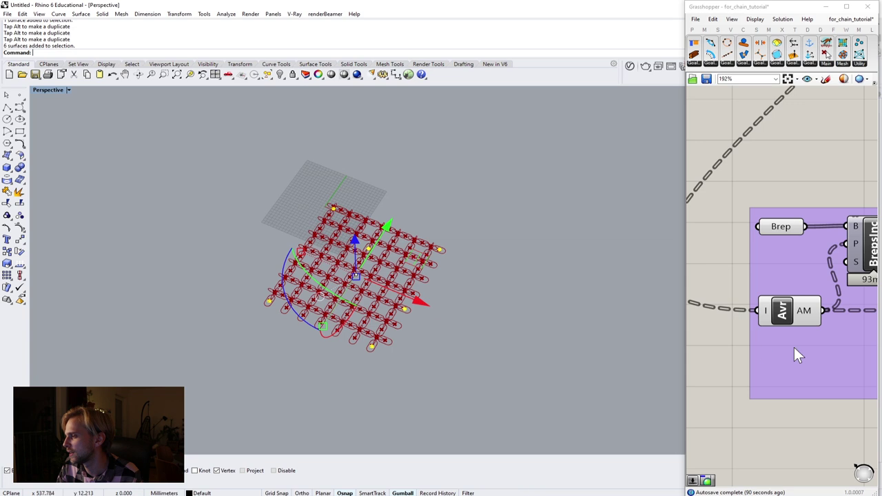
pyautogui.rightClick(780, 234)
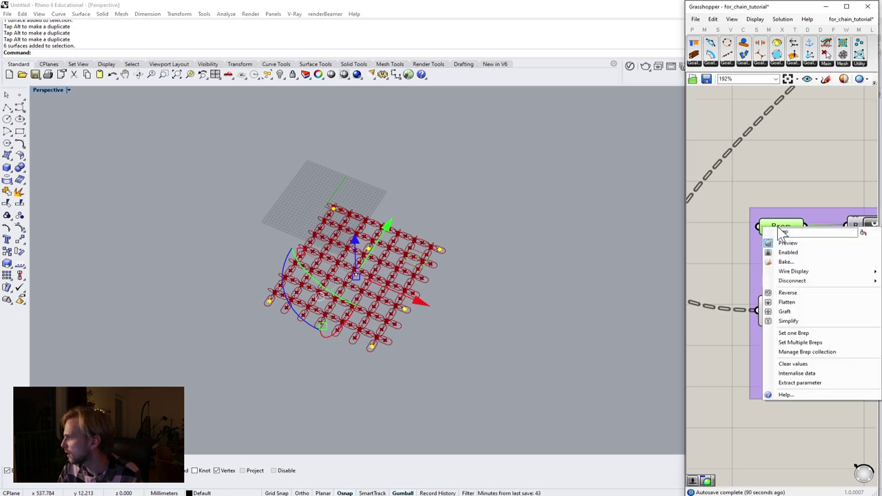
pyautogui.click(793, 343)
# Widen the Grasshopper window and hide the preview of the Average component that feeds the support group
pyautogui.scroll(-5, 746, 197)
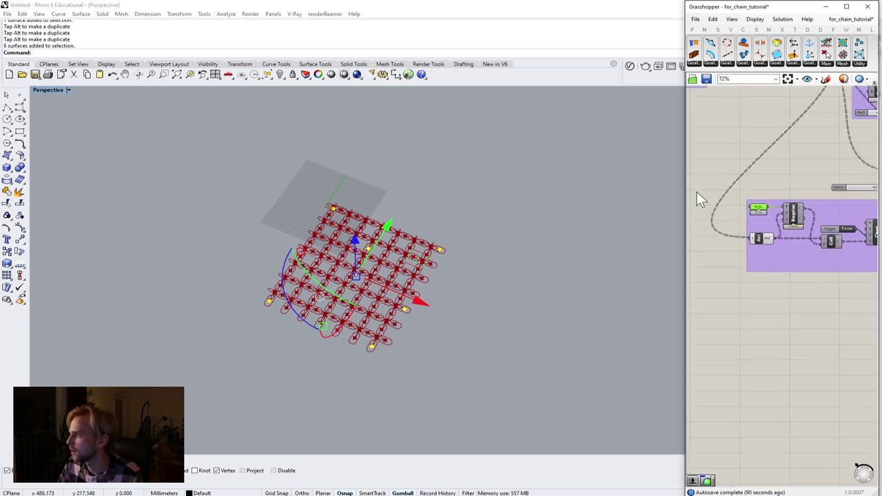
pyautogui.moveTo(682, 191); pyautogui.dragTo(583, 199)
pyautogui.click(467, 310)
pyautogui.moveTo(467, 311); pyautogui.dragTo(434, 233, button='right')
pyautogui.scroll(5, 369, 218)
pyautogui.scroll(-1, 624, 180)
pyautogui.moveTo(718, 142); pyautogui.dragTo(811, 252, button='right')
pyautogui.scroll(3, 661, 286)
pyautogui.click(600, 352)
pyautogui.middleClick(601, 352)
pyautogui.click(629, 332)
pyautogui.click(667, 188)
# Hide the preview of the Move component that feeds the Ungroup component
pyautogui.scroll(-3, 670, 200)
pyautogui.moveTo(660, 217); pyautogui.dragTo(680, 246, button='right')
pyautogui.scroll(4, 679, 245)
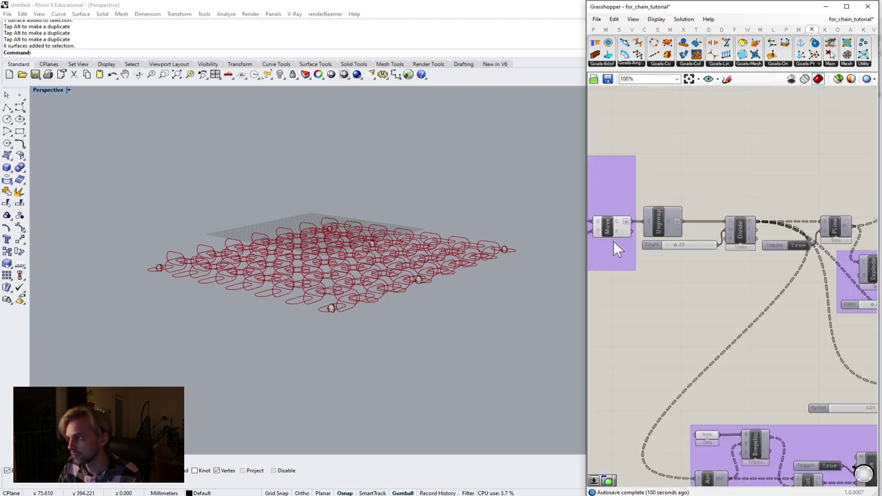
pyautogui.click(613, 240)
pyautogui.middleClick(614, 234)
pyautogui.click(638, 198)
pyautogui.click(708, 308)
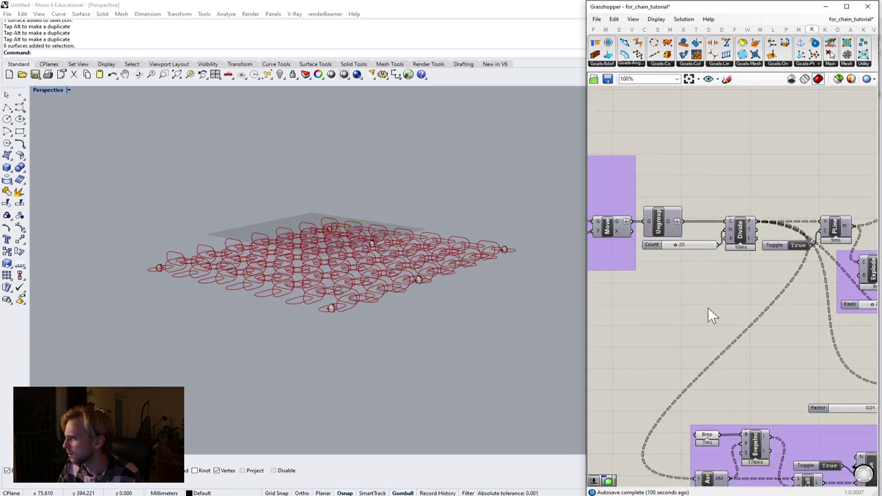
# Start the Kangaroo solver by setting its On toggle to True, and check the chain at a front support sphere
pyautogui.scroll(-4, 710, 304)
pyautogui.moveTo(739, 284); pyautogui.dragTo(598, 245, button='right')
pyautogui.scroll(3, 718, 262)
pyautogui.scroll(2, 744, 242)
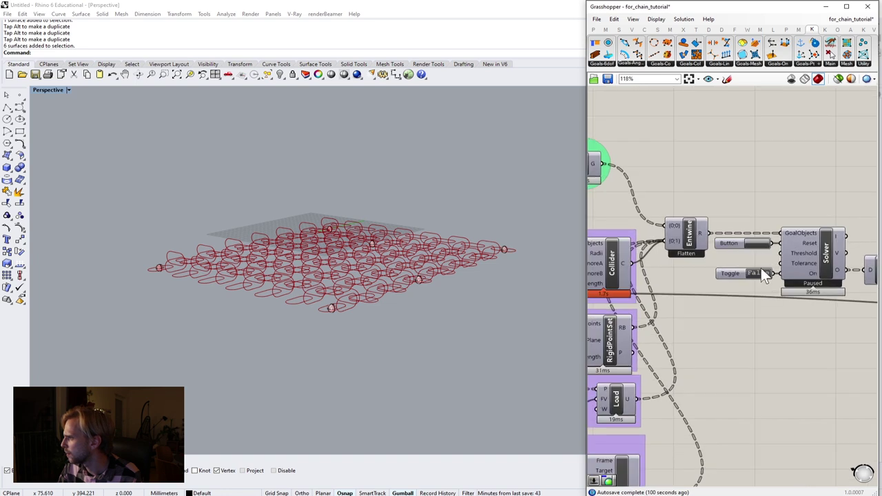
pyautogui.doubleClick(759, 274)
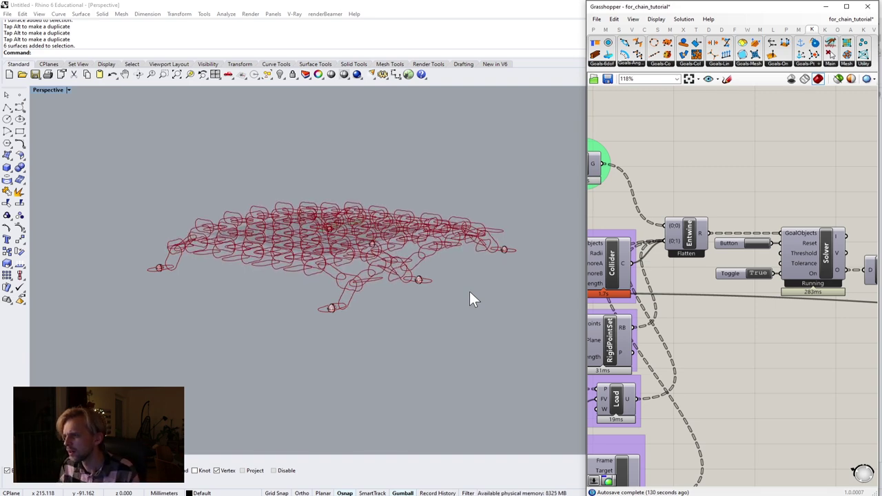
pyautogui.scroll(10, 304, 263)
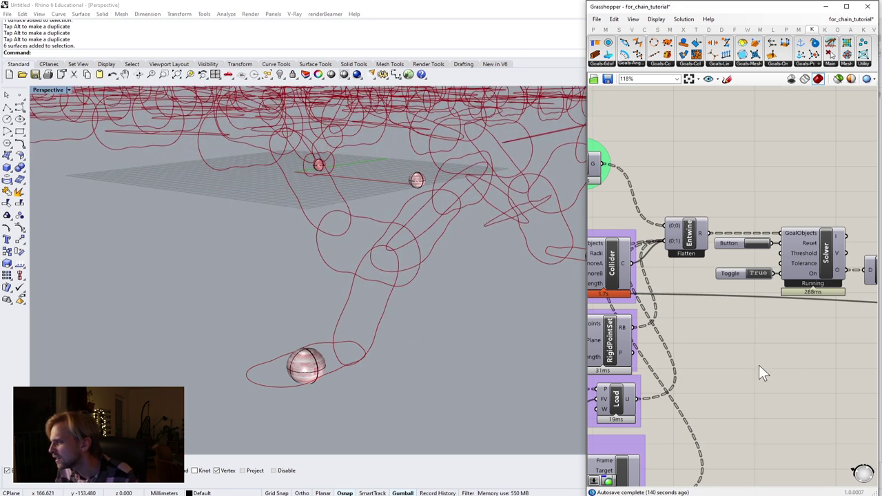
# Add a number slider with value 100 and connect it to the Strength input of RigidPointSet
pyautogui.scroll(-1, 703, 357)
pyautogui.moveTo(696, 352); pyautogui.dragTo(789, 342, button='right')
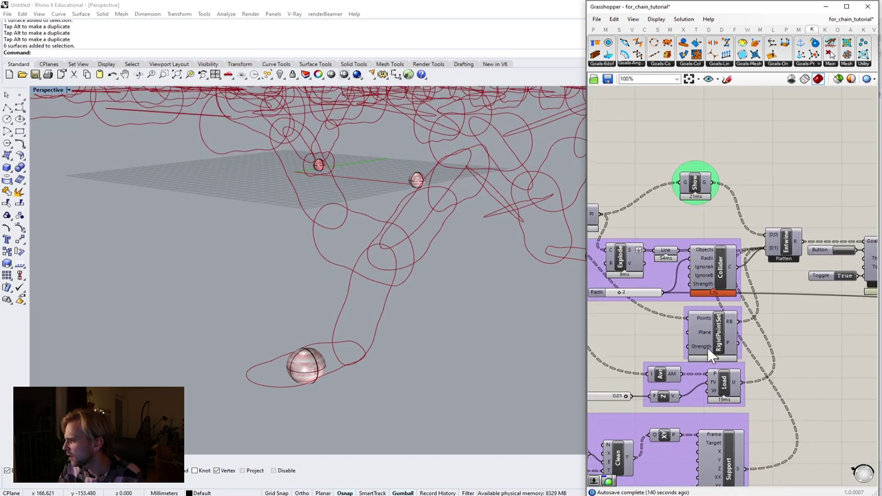
pyautogui.moveTo(709, 348)
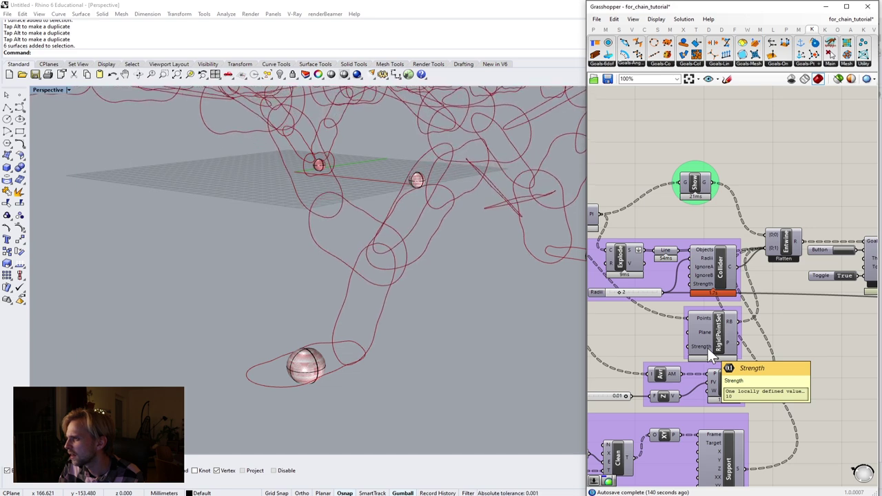
pyautogui.doubleClick(621, 337)
pyautogui.write('10')
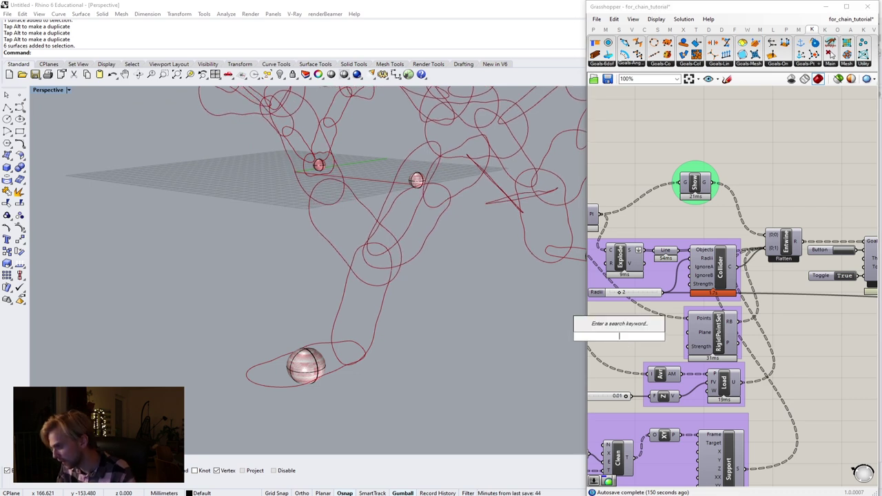
pyautogui.write('0')
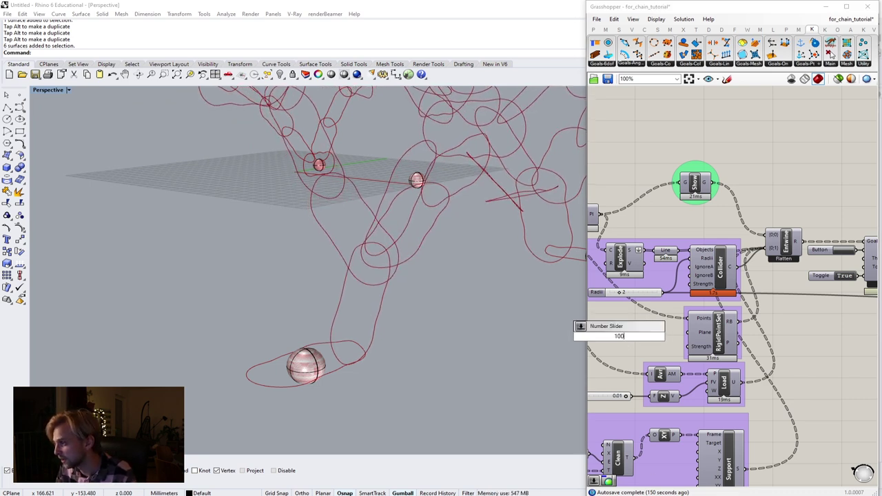
pyautogui.press('Return')
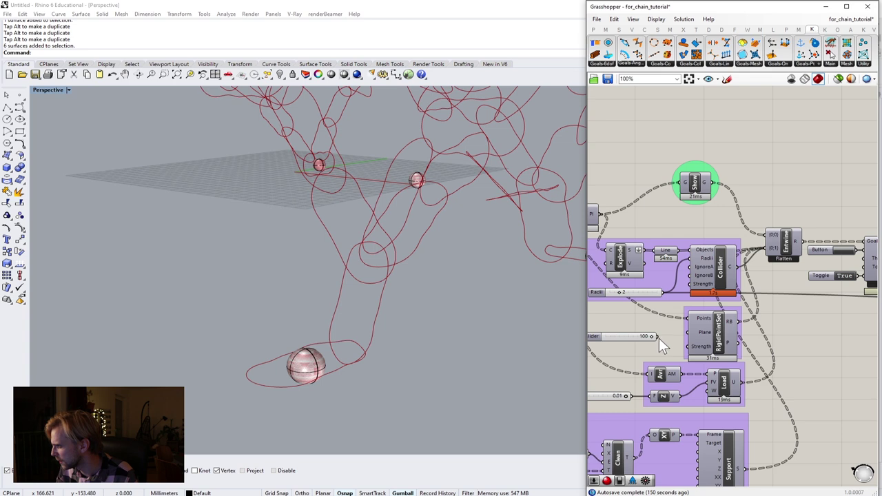
pyautogui.moveTo(658, 337); pyautogui.dragTo(694, 350)
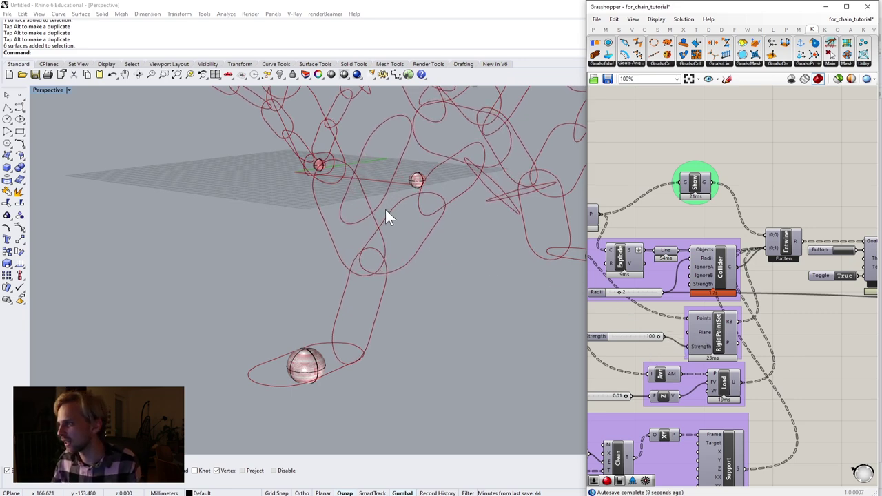
# Inspect the inflated chain vault around its supports and pause the solver by setting its On toggle to False
pyautogui.scroll(-4, 393, 181)
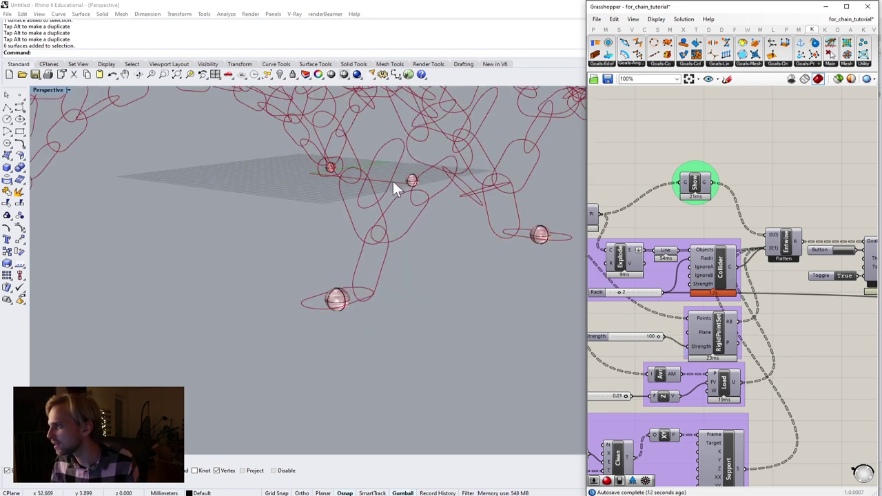
pyautogui.moveTo(306, 204); pyautogui.dragTo(333, 208, button='right')
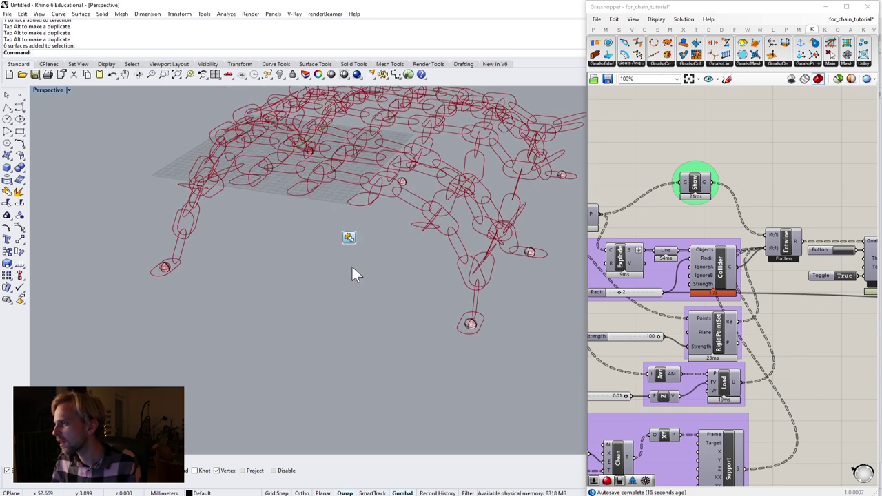
pyautogui.click(293, 256)
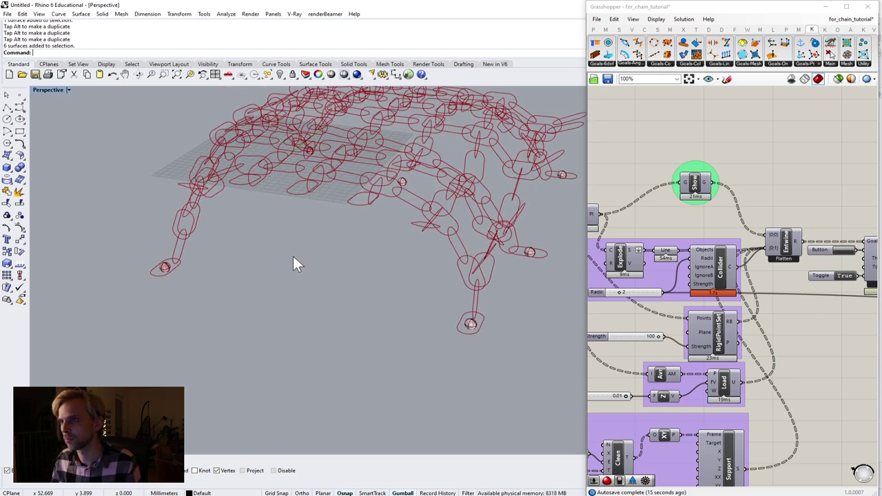
pyautogui.moveTo(304, 250); pyautogui.dragTo(320, 310, button='right')
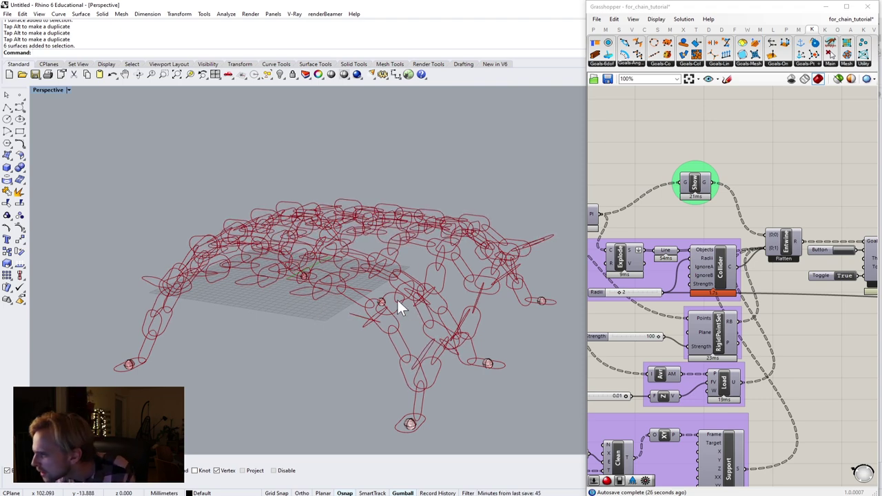
pyautogui.scroll(3, 381, 299)
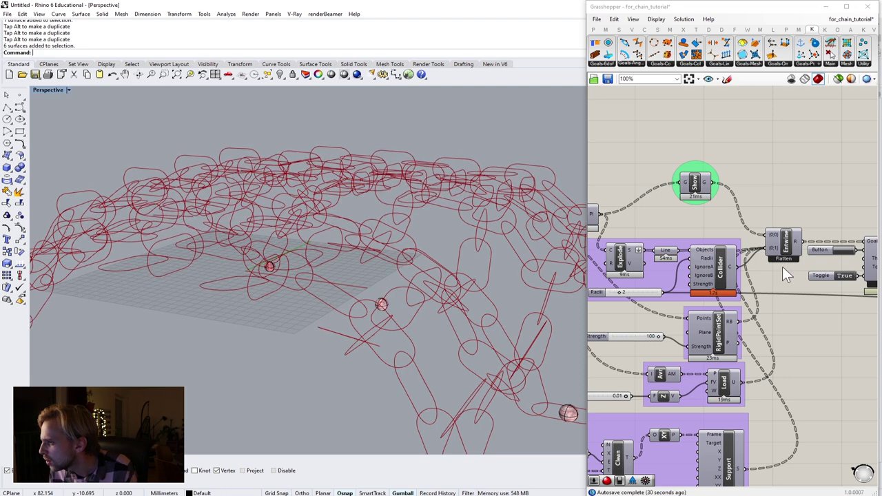
pyautogui.doubleClick(844, 276)
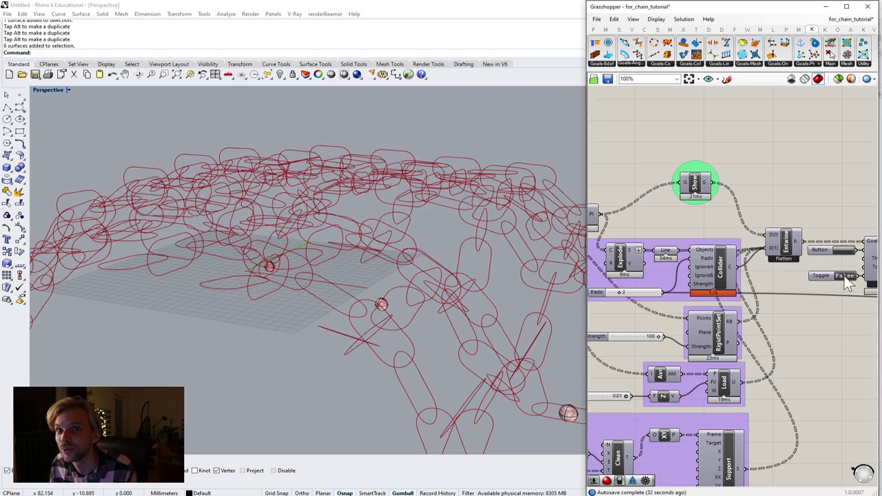
# Turn on the preview of the support group's Average points and examine them around the unattached inner sphere
pyautogui.moveTo(444, 303); pyautogui.dragTo(328, 310, button='right')
pyautogui.scroll(5, 346, 305)
pyautogui.scroll(-7, 337, 301)
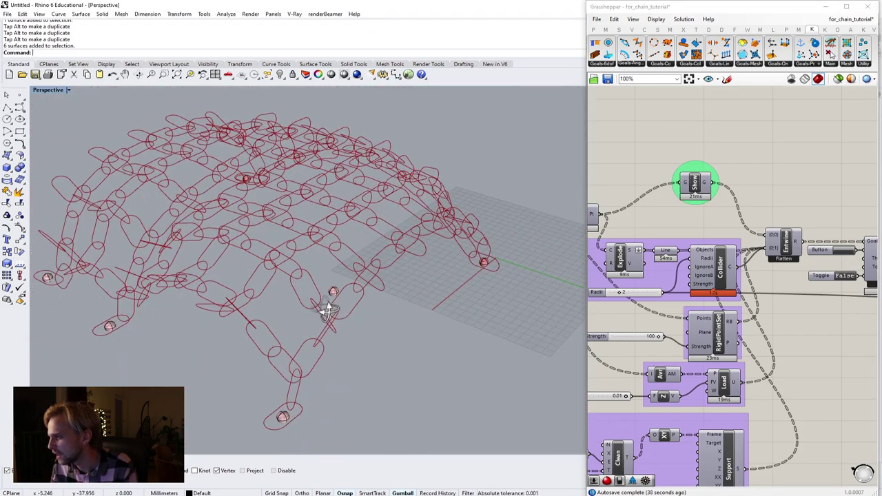
pyautogui.moveTo(683, 285); pyautogui.dragTo(790, 242, button='right')
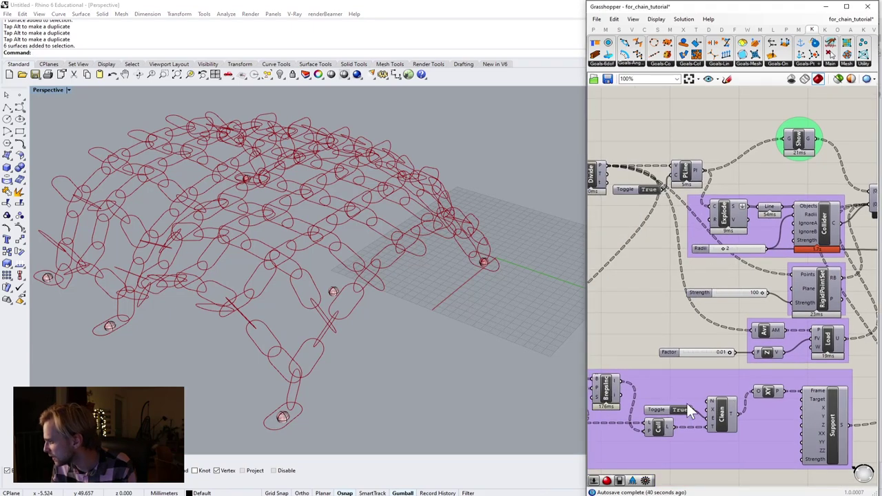
pyautogui.moveTo(703, 399); pyautogui.dragTo(744, 362, button='right')
pyautogui.moveTo(626, 376); pyautogui.dragTo(732, 373, button='right')
pyautogui.click(715, 383)
pyautogui.middleClick(715, 382)
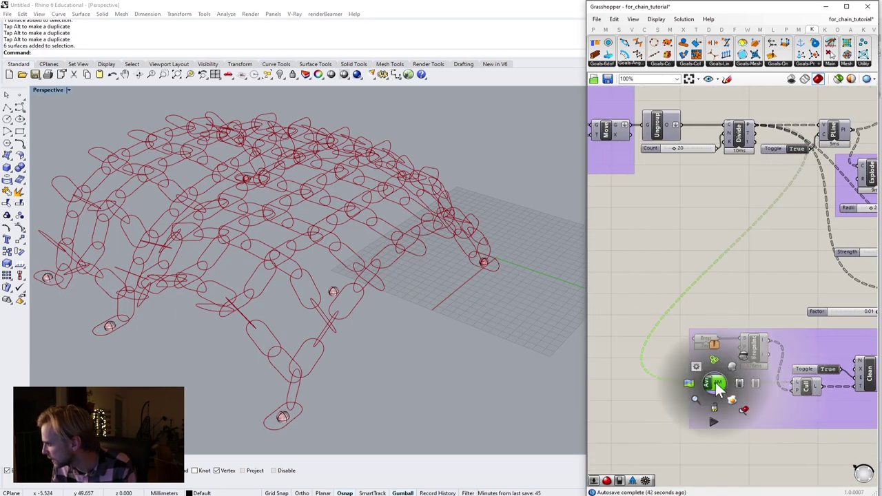
pyautogui.click(731, 366)
pyautogui.click(647, 314)
pyautogui.scroll(4, 378, 289)
pyautogui.scroll(3, 297, 303)
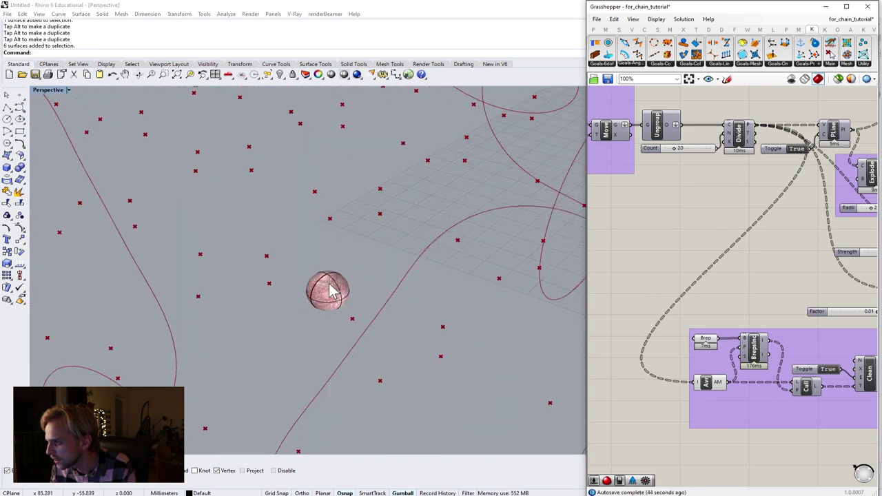
# Nudge the inner support sphere slightly upward and reset the solver to the flat chain mesh
pyautogui.click(327, 291)
pyautogui.moveTo(327, 240)
pyautogui.mouseDown()
pyautogui.moveTo(329, 293)
pyautogui.moveTo(324, 227)
pyautogui.mouseUp()
pyautogui.scroll(-4, 763, 290)
pyautogui.moveTo(762, 290); pyautogui.dragTo(598, 313, button='right')
pyautogui.scroll(4, 727, 261)
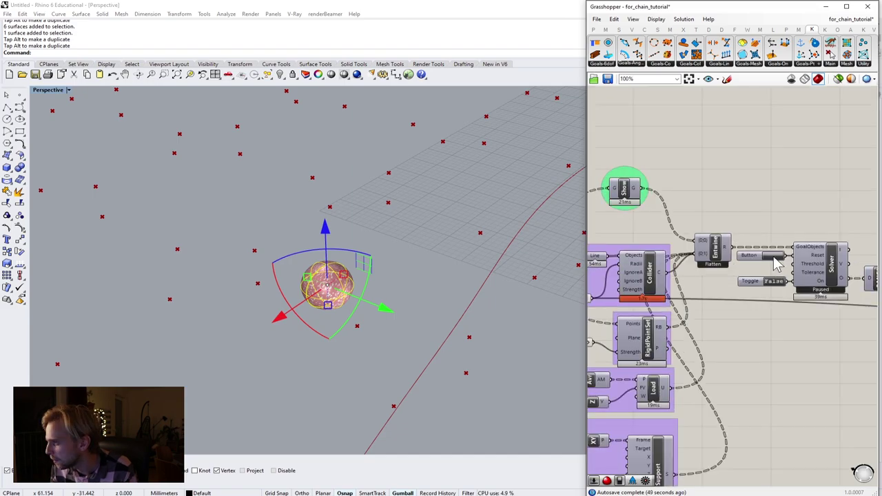
pyautogui.click(775, 256)
# Move the inner support sphere down along Z and slightly along Y onto the nearest link's centre point
pyautogui.moveTo(351, 264); pyautogui.dragTo(372, 252, button='right')
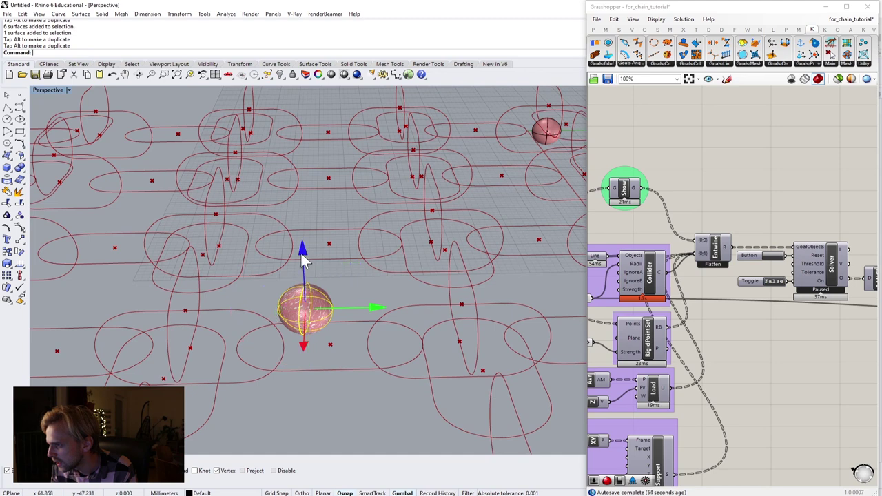
pyautogui.moveTo(304, 258); pyautogui.dragTo(306, 291)
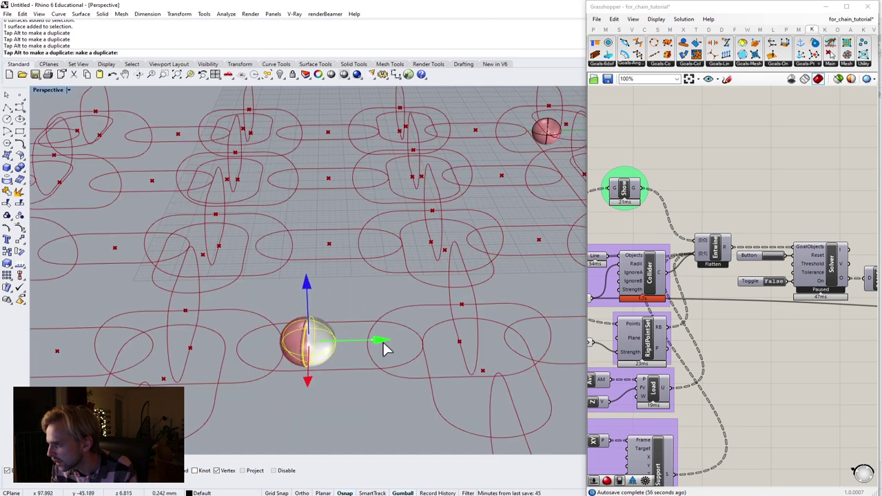
pyautogui.moveTo(383, 343); pyautogui.dragTo(392, 341)
pyautogui.click(392, 401)
pyautogui.scroll(-10, 391, 384)
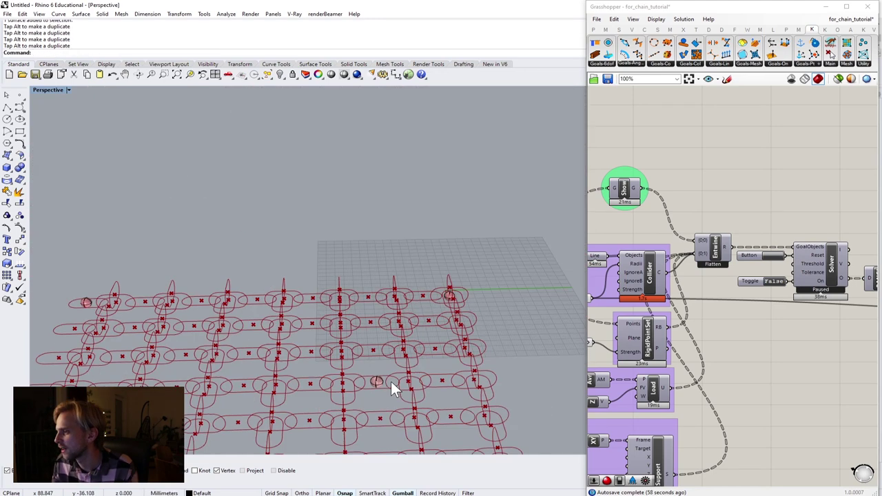
# Hide the previews of the Brep parameter and the Average component in the support group
pyautogui.keyDown('shift'); pyautogui.moveTo(385, 405); pyautogui.dragTo(387, 266, button='right'); pyautogui.keyUp('shift')
pyautogui.moveTo(329, 216); pyautogui.dragTo(407, 251, button='right')
pyautogui.moveTo(735, 284); pyautogui.dragTo(827, 242, button='right')
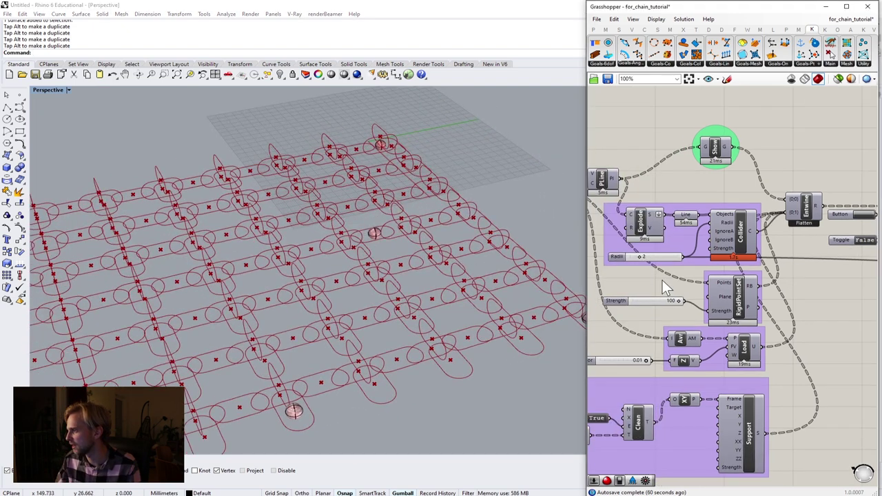
pyautogui.moveTo(634, 355); pyautogui.dragTo(779, 245, button='right')
pyautogui.moveTo(639, 387); pyautogui.dragTo(621, 240)
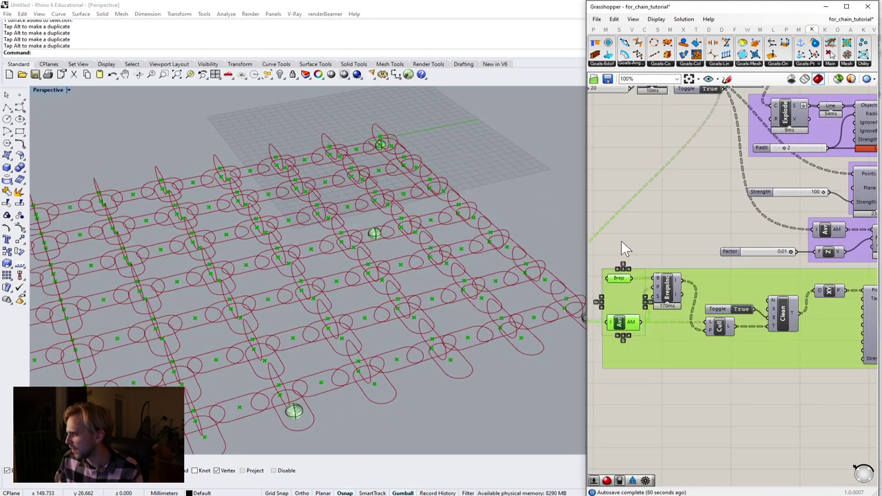
pyautogui.middleClick(630, 242)
pyautogui.click(659, 215)
pyautogui.click(714, 231)
# Restart the simulation by setting the solver's On toggle to True
pyautogui.scroll(-5, 714, 230)
pyautogui.moveTo(771, 239); pyautogui.dragTo(764, 244, button='right')
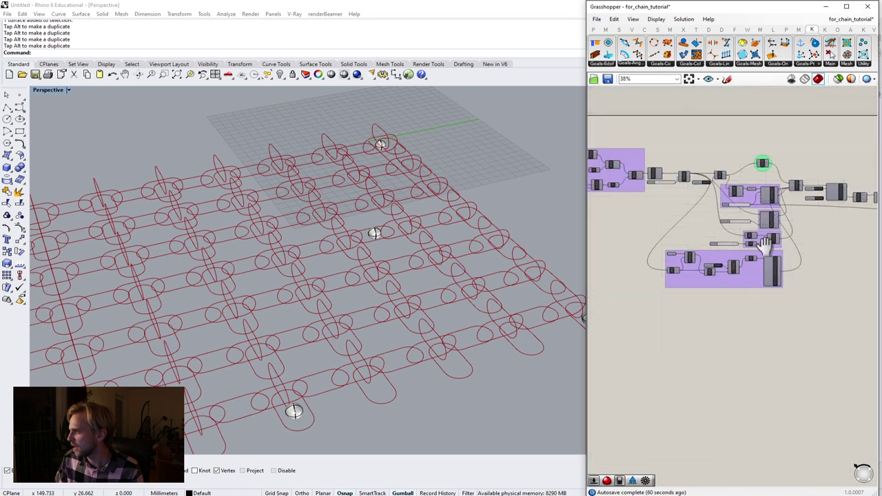
pyautogui.scroll(8, 750, 227)
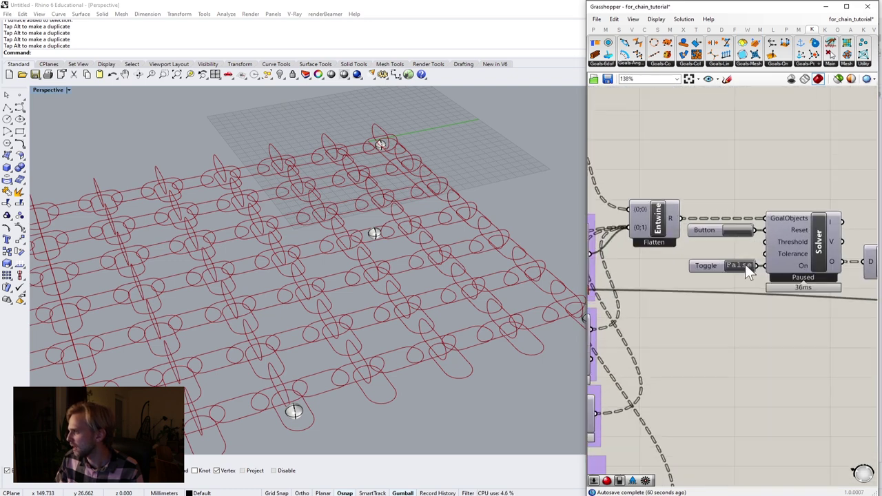
pyautogui.doubleClick(746, 265)
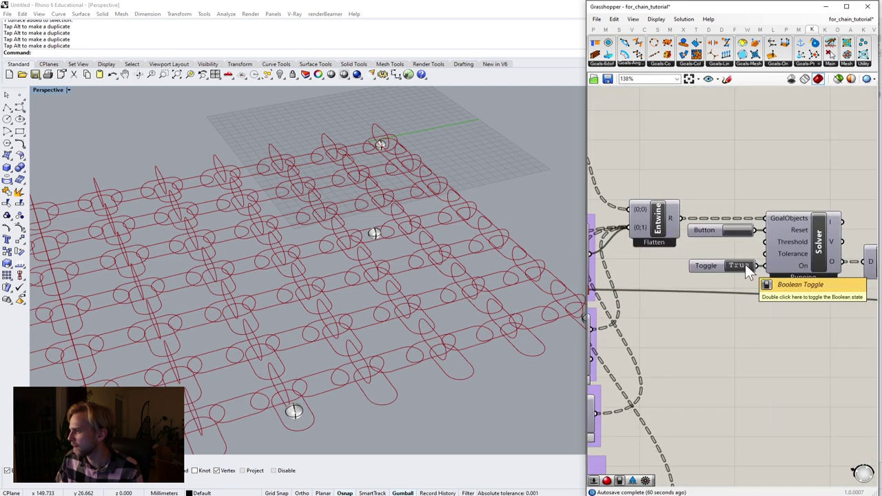
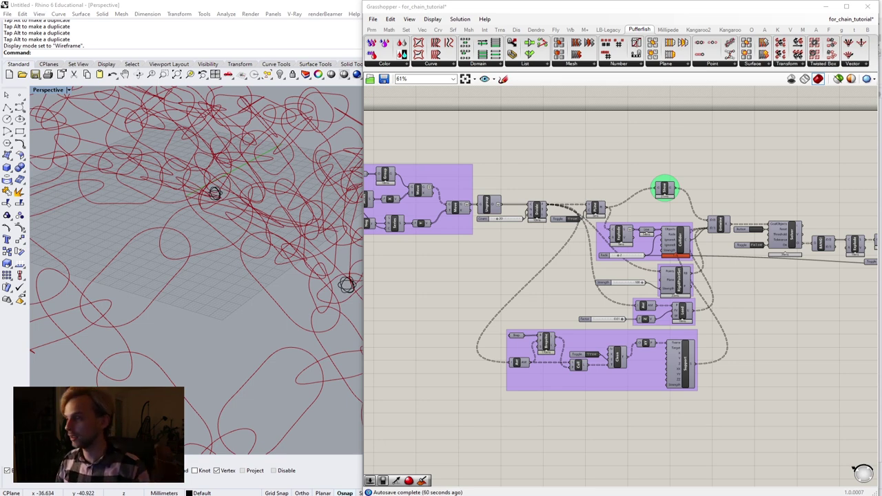
# Bring the whole simulated chain mesh into view and widen the Rhino viewport beside the Grasshopper window
pyautogui.scroll(-10, 257, 168)
pyautogui.moveTo(255, 165); pyautogui.dragTo(222, 163, button='right')
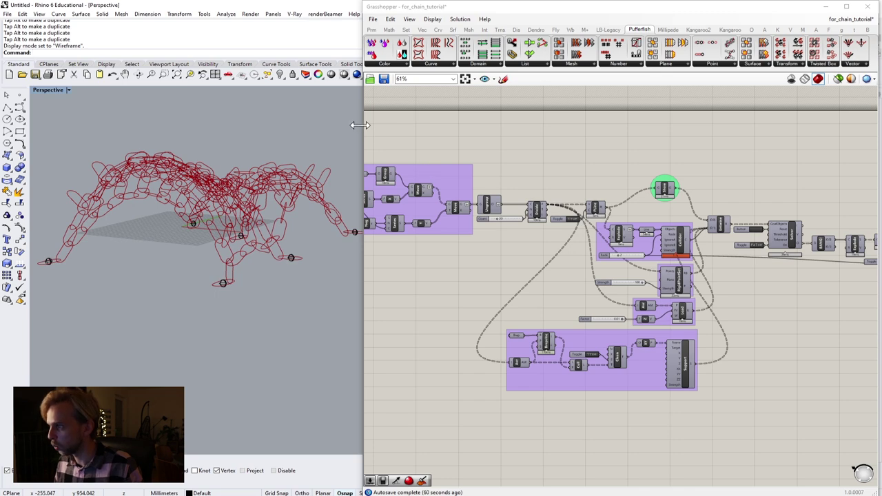
pyautogui.moveTo(363, 128); pyautogui.dragTo(486, 134)
# Examine the simulated chain mesh on its sphere supports from several angles and distances
pyautogui.moveTo(359, 209); pyautogui.dragTo(326, 193, button='right')
pyautogui.scroll(3, 327, 192)
pyautogui.scroll(-2, 327, 192)
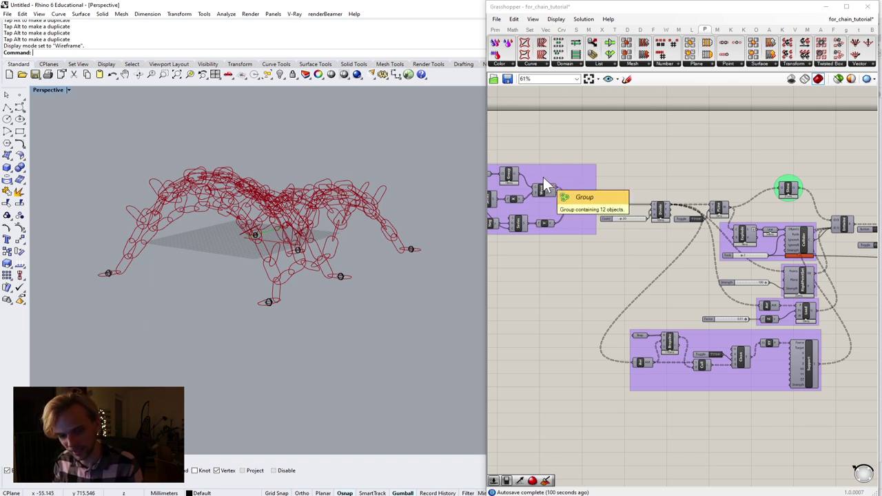
pyautogui.moveTo(616, 262); pyautogui.dragTo(591, 269, button='right')
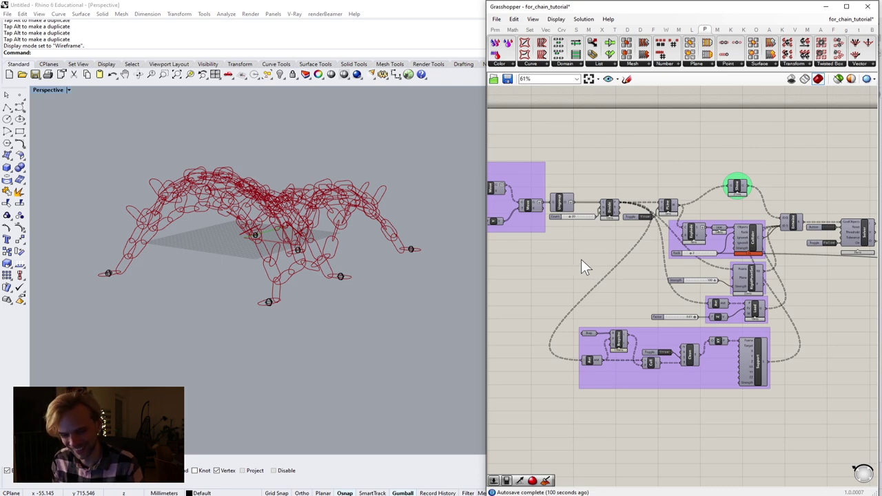
pyautogui.moveTo(291, 244); pyautogui.dragTo(339, 247, button='right')
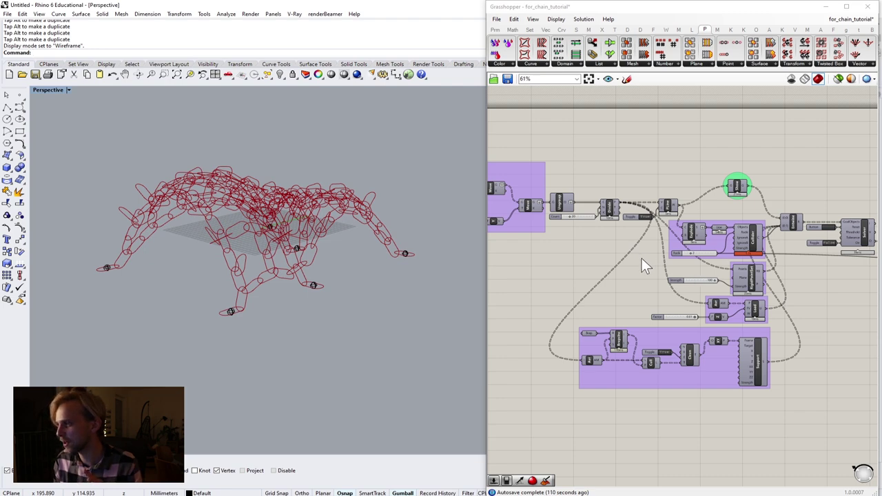
pyautogui.moveTo(324, 248); pyautogui.dragTo(342, 251, button='right')
pyautogui.scroll(8, 238, 234)
pyautogui.scroll(-11, 239, 233)
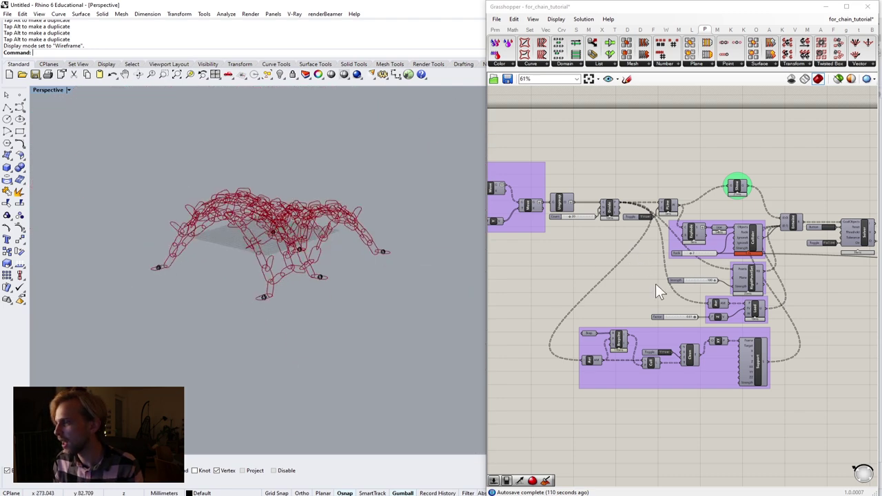
# Release the simulated curves through the Data Dam into the piping components
pyautogui.moveTo(763, 279); pyautogui.dragTo(639, 283, button='right')
pyautogui.scroll(-3, 639, 284)
pyautogui.scroll(-1, 638, 283)
pyautogui.moveTo(711, 266); pyautogui.dragTo(604, 270, button='right')
pyautogui.scroll(5, 604, 270)
pyautogui.moveTo(706, 312); pyautogui.dragTo(575, 288, button='right')
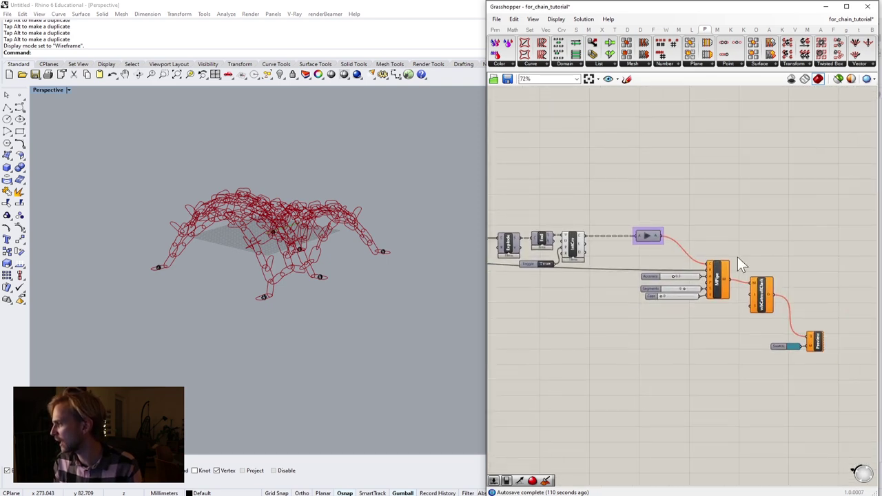
pyautogui.moveTo(741, 324); pyautogui.dragTo(675, 268, button='right')
pyautogui.scroll(5, 586, 181)
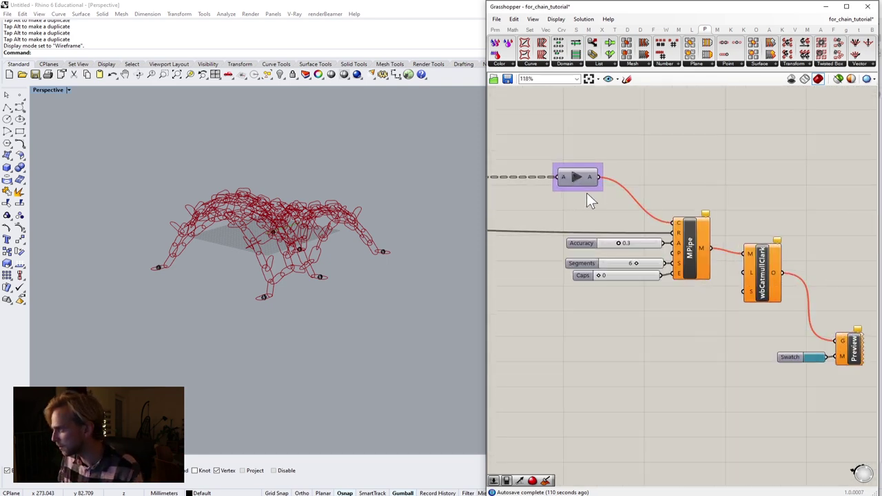
pyautogui.click(575, 176)
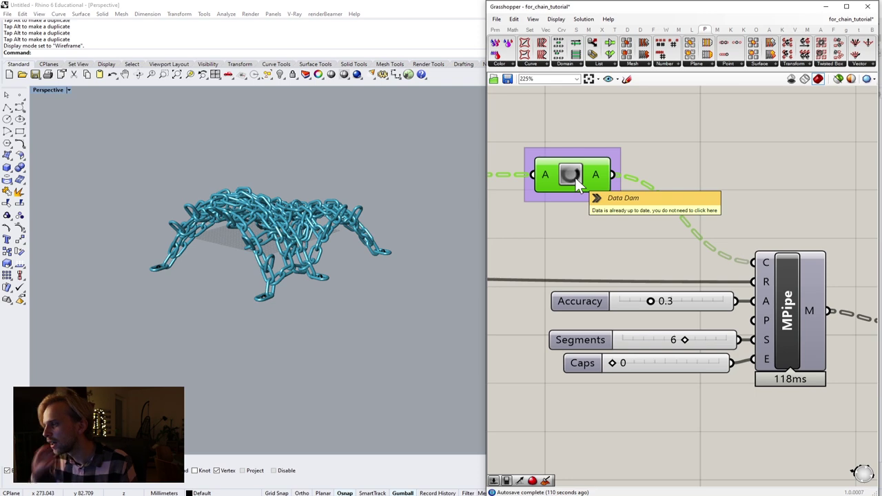
# Inspect the piped chain mesh from different angles and examine a single link's pipe seams up close
pyautogui.moveTo(234, 206); pyautogui.dragTo(232, 231, button='right')
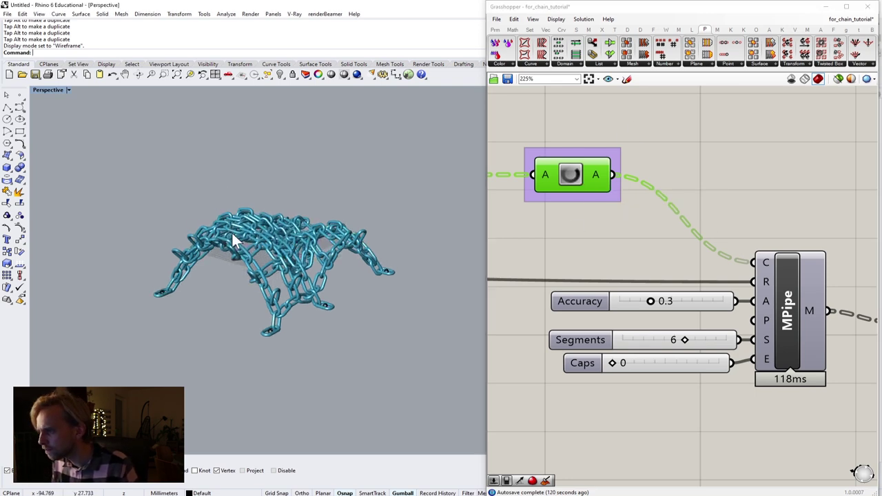
pyautogui.scroll(5, 272, 239)
pyautogui.scroll(-5, 273, 239)
pyautogui.keyDown('shift'); pyautogui.moveTo(274, 252); pyautogui.dragTo(310, 216, button='right'); pyautogui.keyUp('shift')
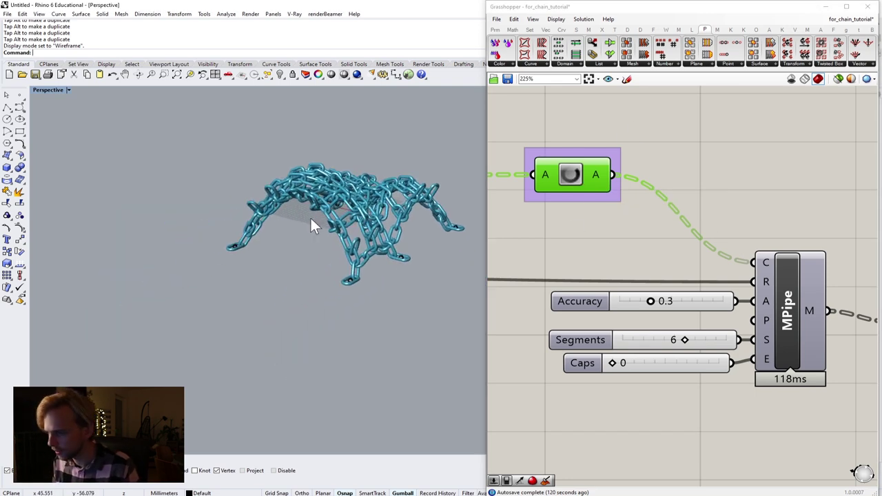
pyautogui.scroll(10, 248, 241)
pyautogui.scroll(8, 318, 304)
pyautogui.keyDown('shift'); pyautogui.moveTo(322, 310); pyautogui.dragTo(322, 292, button='right'); pyautogui.keyUp('shift')
pyautogui.scroll(-3, 319, 289)
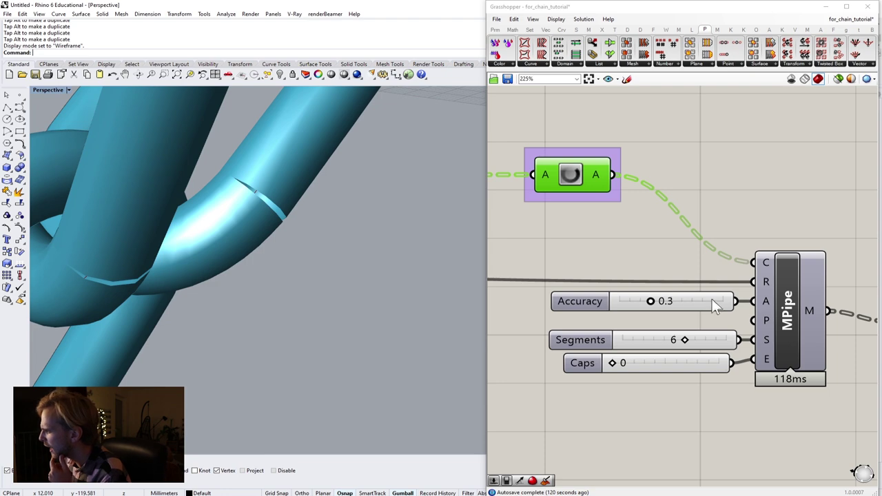
# Review the definition from the goal groups to the custom preview and examine the whole piped chain mesh
pyautogui.scroll(-3, 675, 258)
pyautogui.moveTo(498, 241); pyautogui.dragTo(789, 211, button='right')
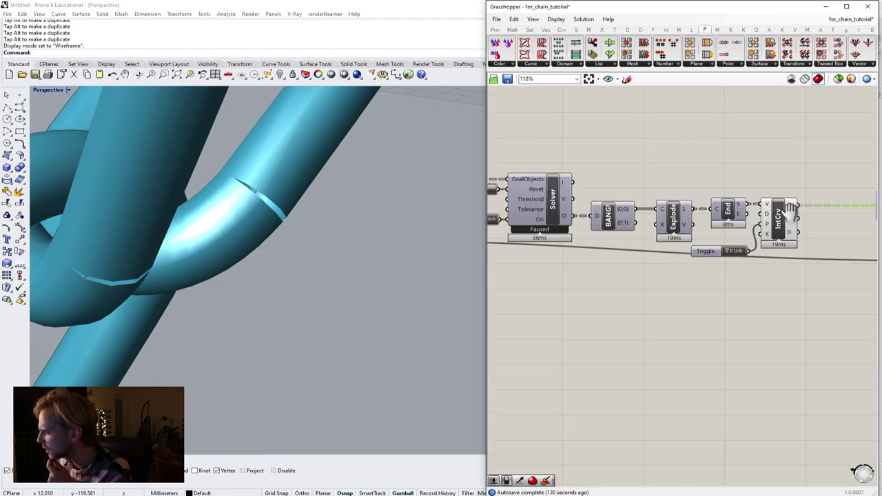
pyautogui.scroll(-2, 790, 211)
pyautogui.moveTo(688, 248); pyautogui.dragTo(830, 272, button='right')
pyautogui.scroll(4, 627, 256)
pyautogui.scroll(-3, 626, 256)
pyautogui.moveTo(625, 270); pyautogui.dragTo(794, 267, button='right')
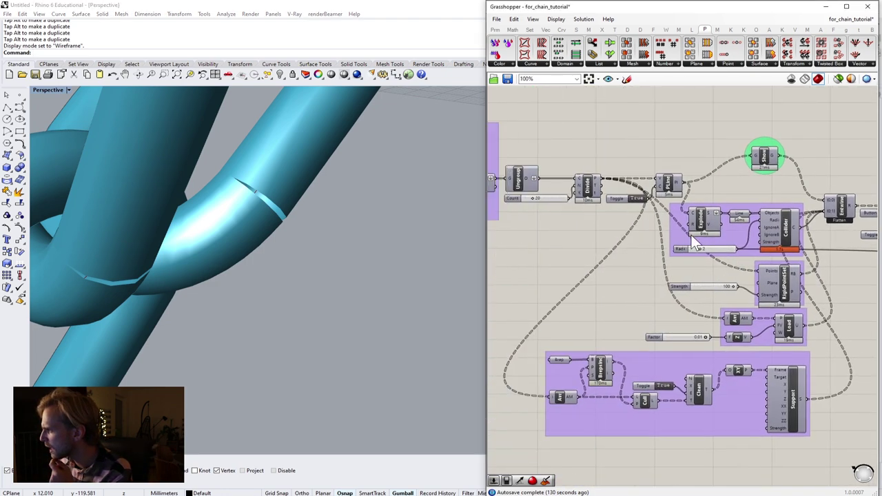
pyautogui.scroll(2, 692, 235)
pyautogui.scroll(-5, 746, 247)
pyautogui.moveTo(694, 256); pyautogui.dragTo(657, 261, button='right')
pyautogui.moveTo(794, 295); pyautogui.dragTo(609, 278, button='right')
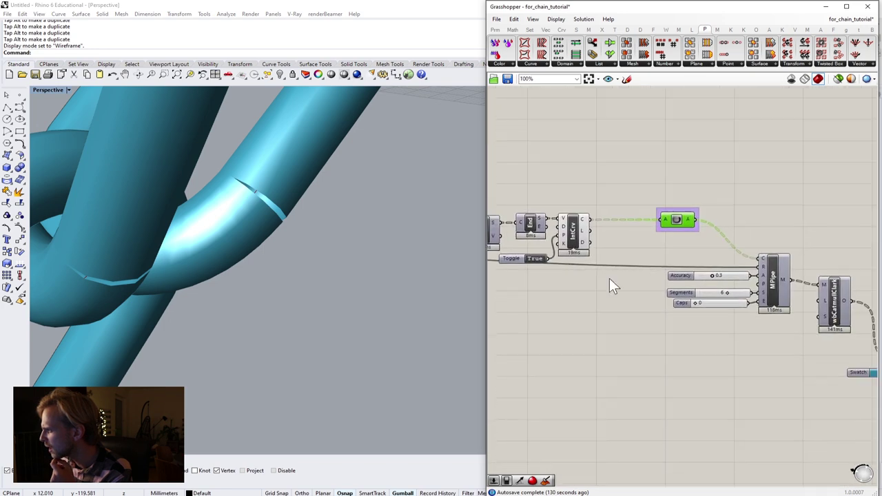
pyautogui.moveTo(758, 312); pyautogui.dragTo(868, 267, button='right')
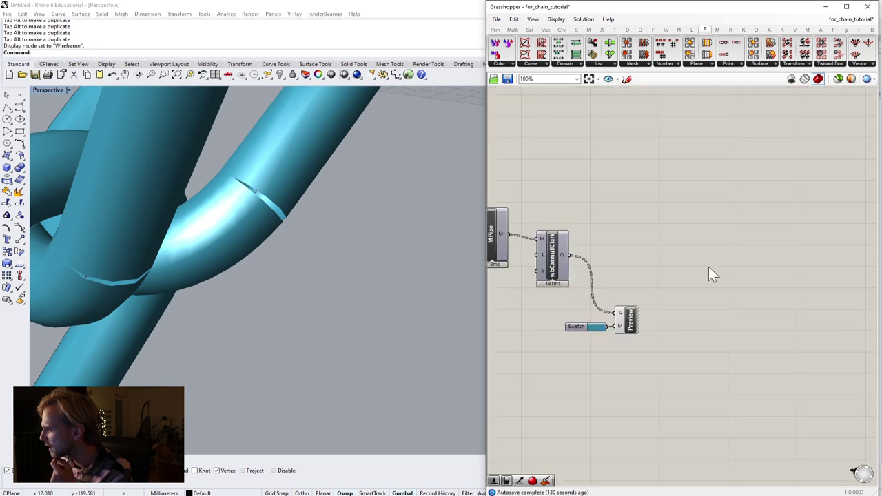
pyautogui.moveTo(661, 243); pyautogui.dragTo(873, 256, button='right')
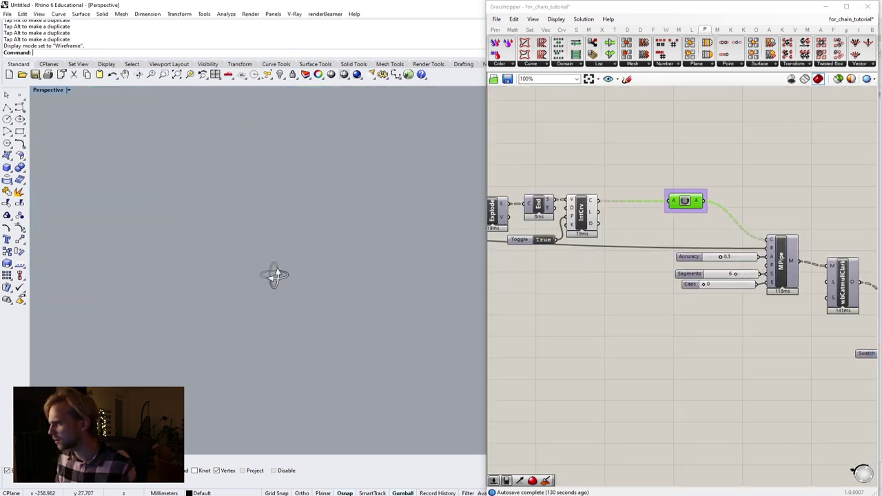
pyautogui.moveTo(275, 276); pyautogui.dragTo(208, 256, button='right')
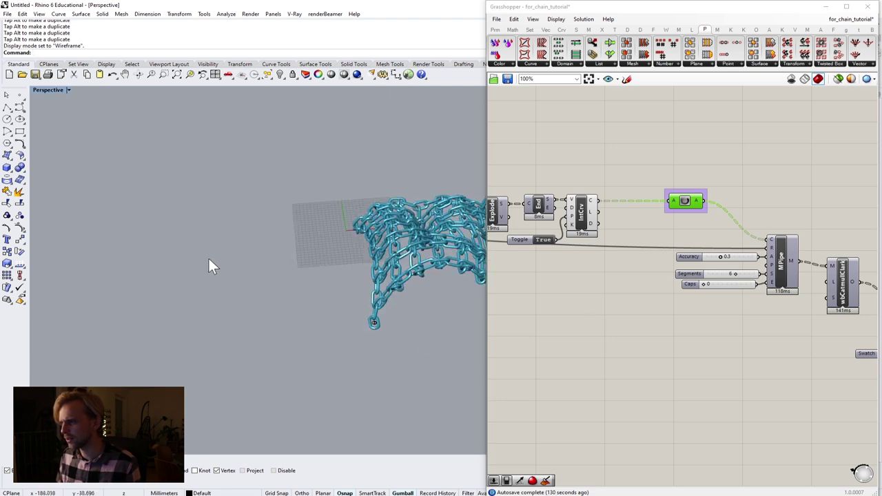
pyautogui.moveTo(353, 273); pyautogui.dragTo(276, 255, button='right')
pyautogui.scroll(3, 638, 228)
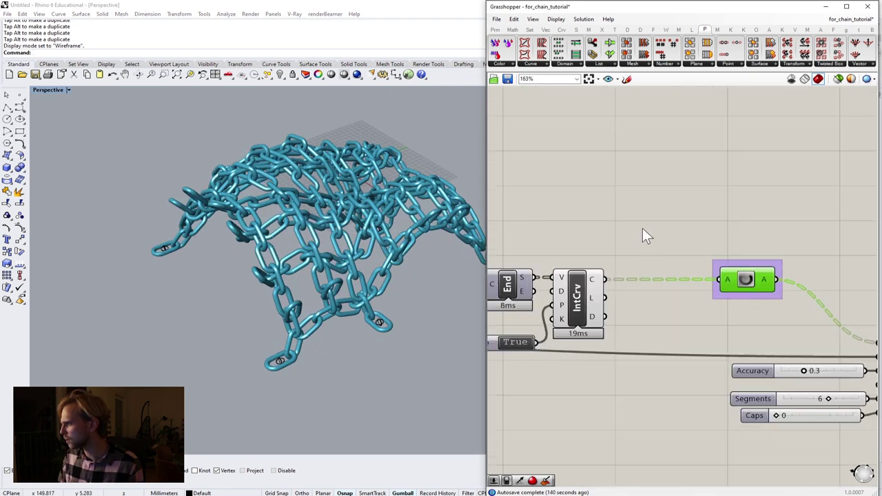
# Add a Closed component and feed it the curves from the interpolated curve component
pyautogui.doubleClick(619, 190)
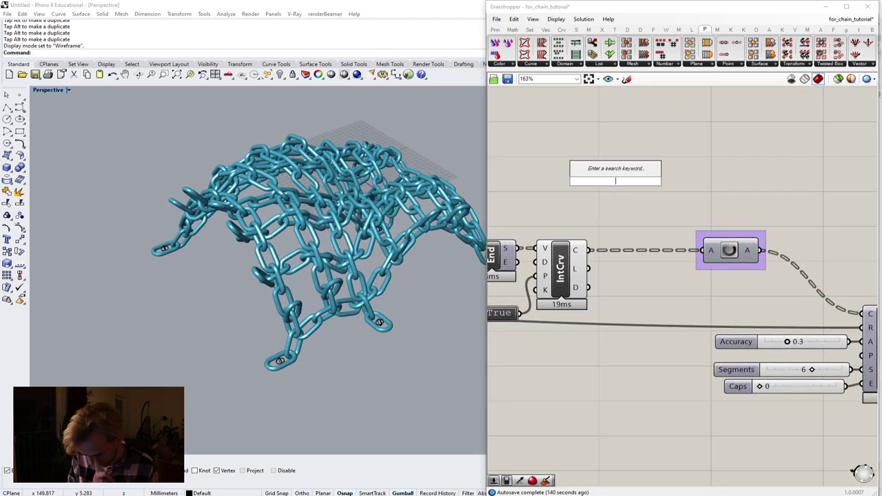
pyautogui.write('c')
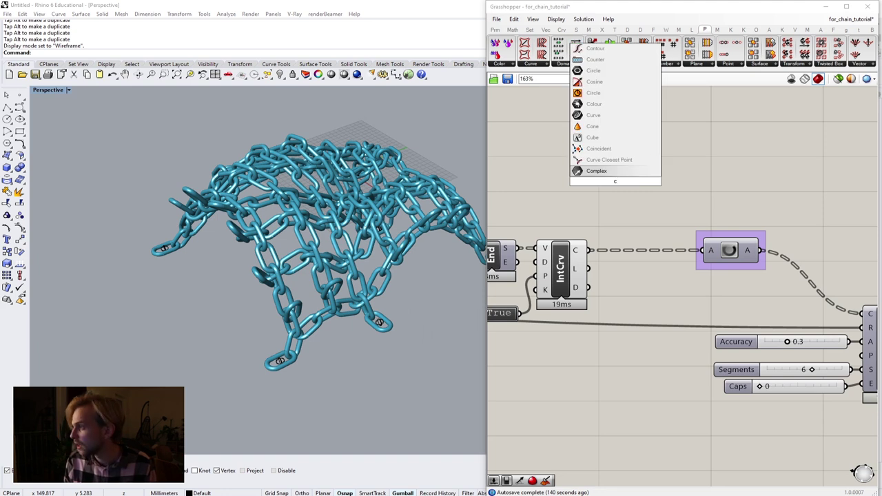
pyautogui.write('losed')
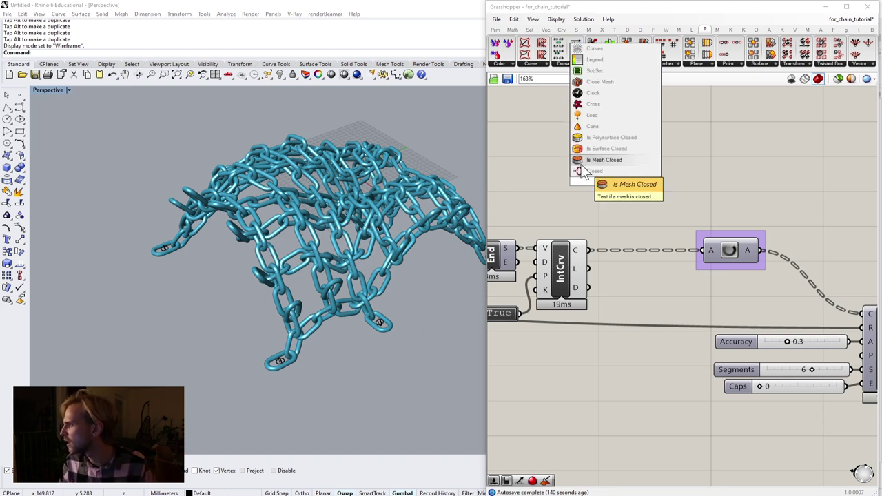
pyautogui.click(594, 172)
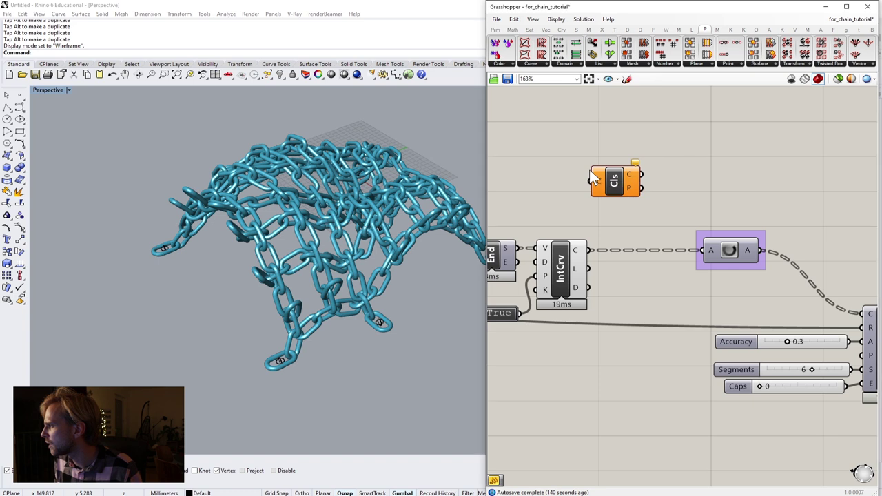
pyautogui.moveTo(586, 250); pyautogui.dragTo(589, 181)
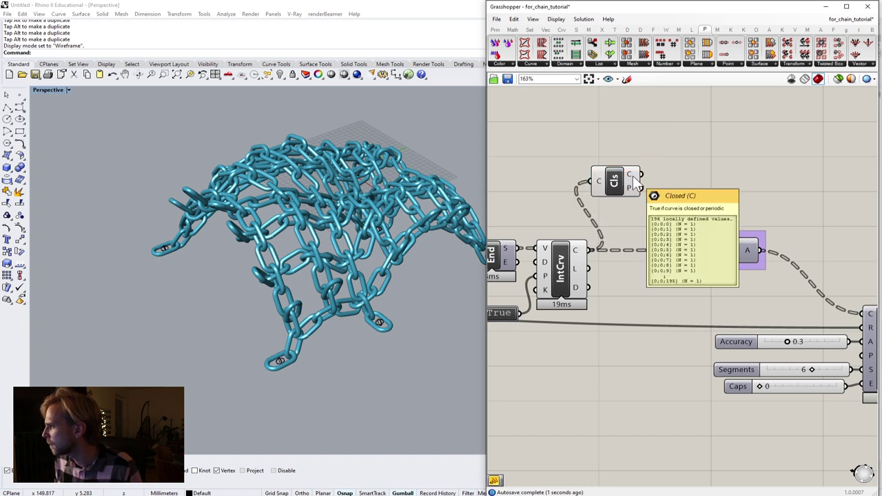
# Add a panel and read the Closed component's closed and periodic outputs in it
pyautogui.doubleClick(683, 154)
pyautogui.write('panel')
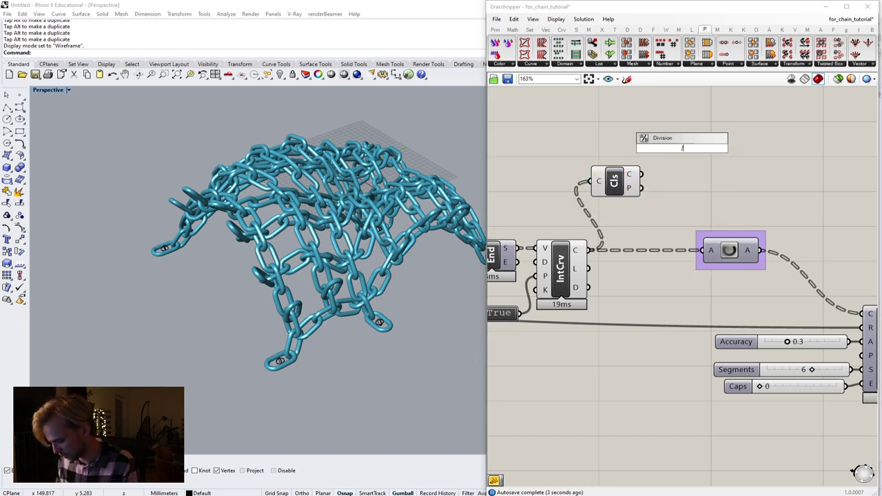
pyautogui.press('Return')
pyautogui.moveTo(682, 146); pyautogui.dragTo(735, 134)
pyautogui.moveTo(641, 187); pyautogui.dragTo(675, 135)
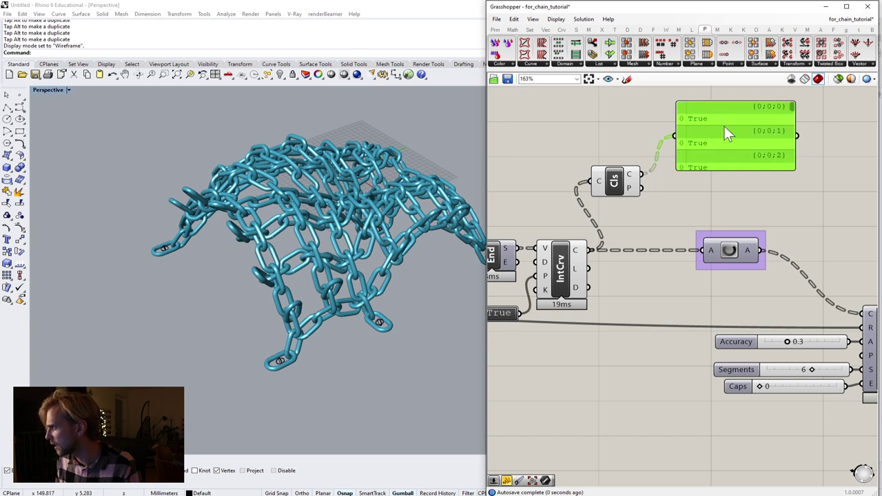
pyautogui.moveTo(641, 187); pyautogui.dragTo(674, 135)
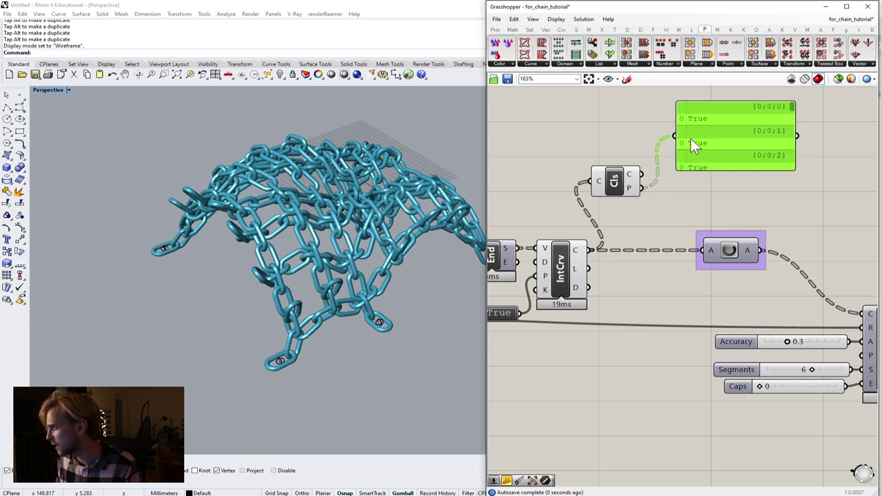
# Delete the checking panel and the Closed component
pyautogui.press('Delete')
pyautogui.click(613, 177)
pyautogui.press('Delete')
# Delete the MPipe component together with its Accuracy, Segments and Caps sliders
pyautogui.scroll(-4, 707, 217)
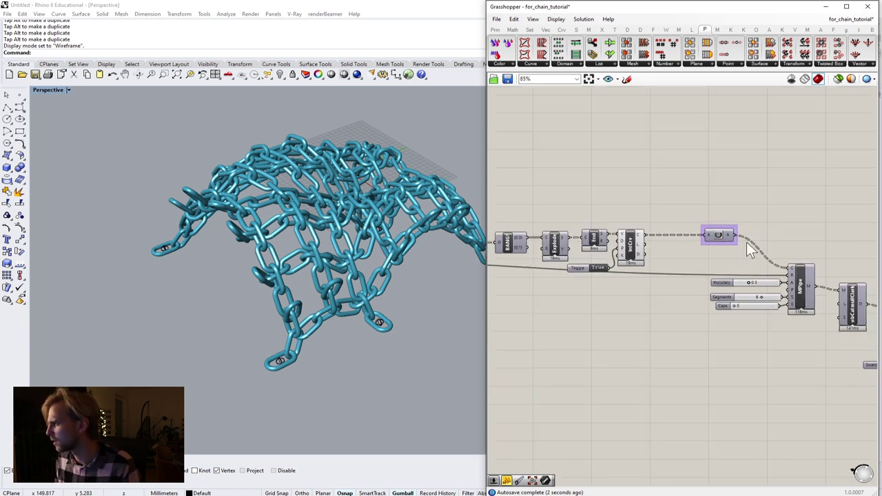
pyautogui.moveTo(813, 303); pyautogui.dragTo(665, 299, button='right')
pyautogui.scroll(2, 665, 299)
pyautogui.scroll(3, 668, 310)
pyautogui.moveTo(660, 372); pyautogui.dragTo(544, 200)
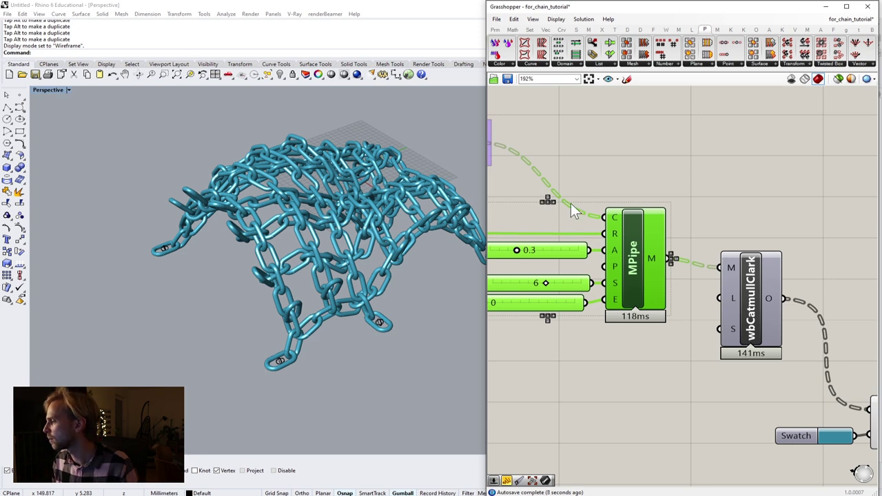
pyautogui.scroll(-5, 571, 202)
pyautogui.moveTo(760, 330); pyautogui.dragTo(574, 211)
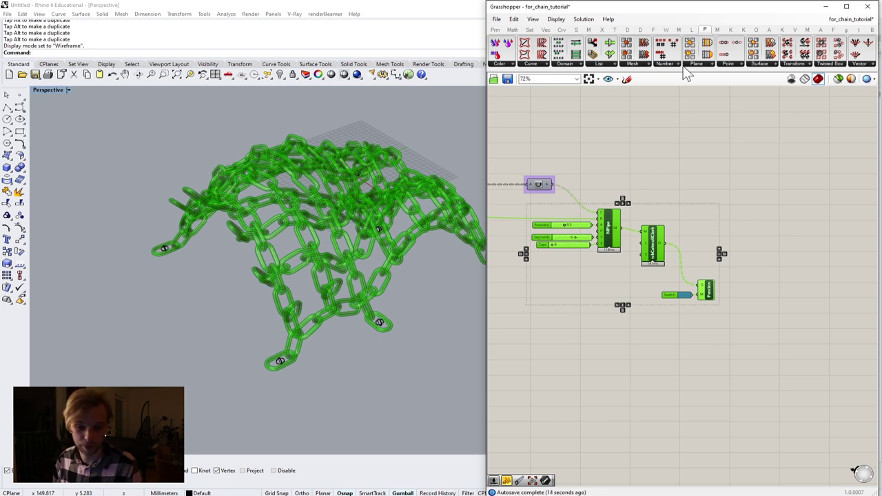
pyautogui.click(625, 136)
pyautogui.moveTo(618, 295); pyautogui.dragTo(576, 198)
pyautogui.press('Delete')
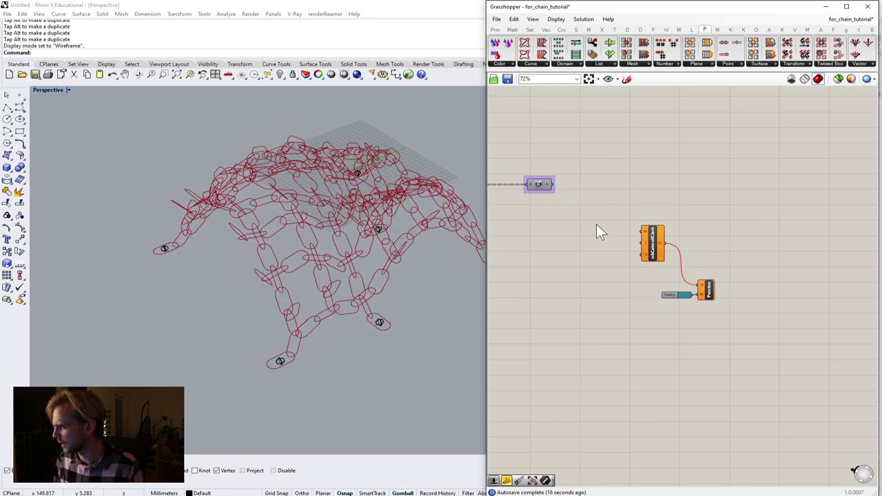
# Add a Parameter Pipe Mesh component before the Catmull-Clark subdivision and connect the Data Dam's output to its curve input
pyautogui.doubleClick(597, 224)
pyautogui.write('pipe')
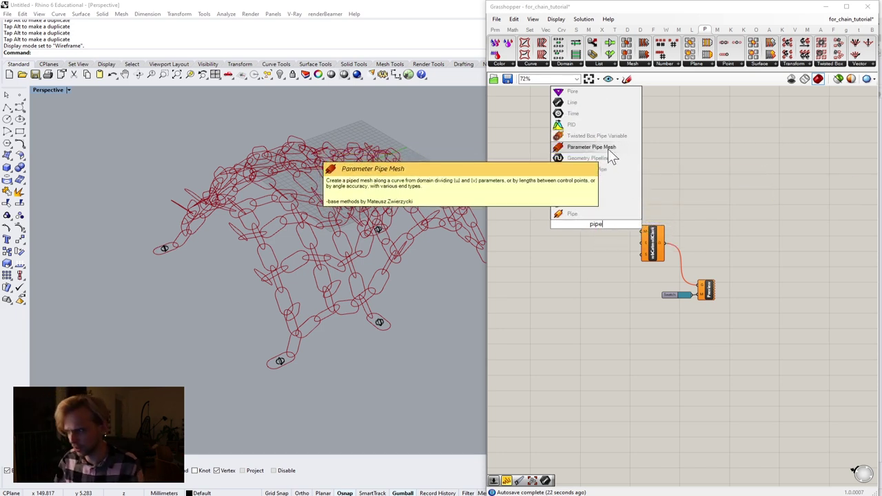
pyautogui.click(608, 148)
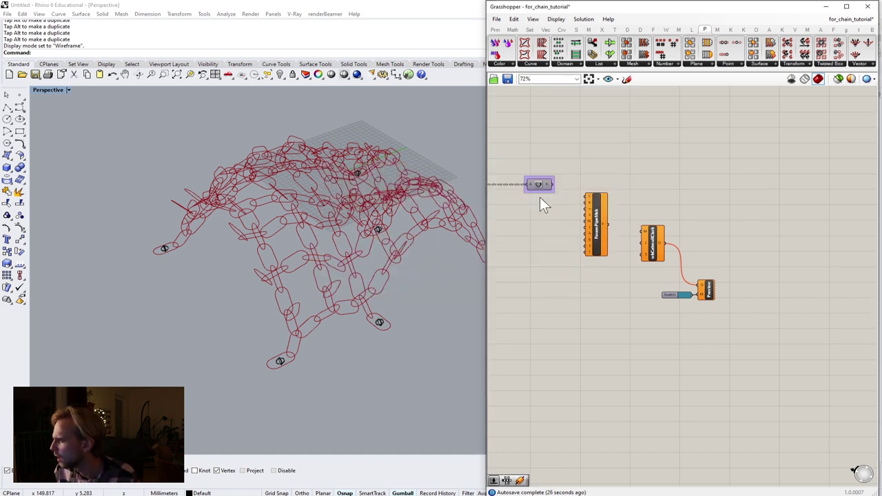
pyautogui.scroll(3, 542, 202)
pyautogui.moveTo(555, 183); pyautogui.dragTo(609, 202)
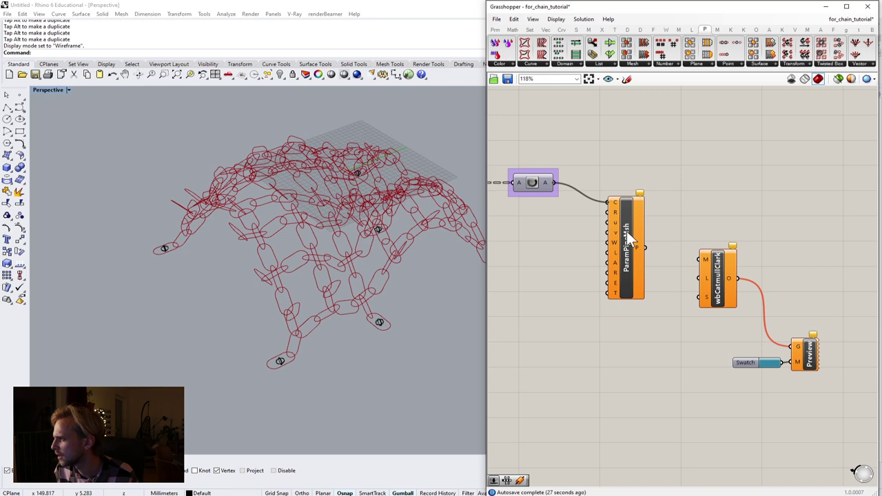
pyautogui.moveTo(627, 233); pyautogui.dragTo(620, 234)
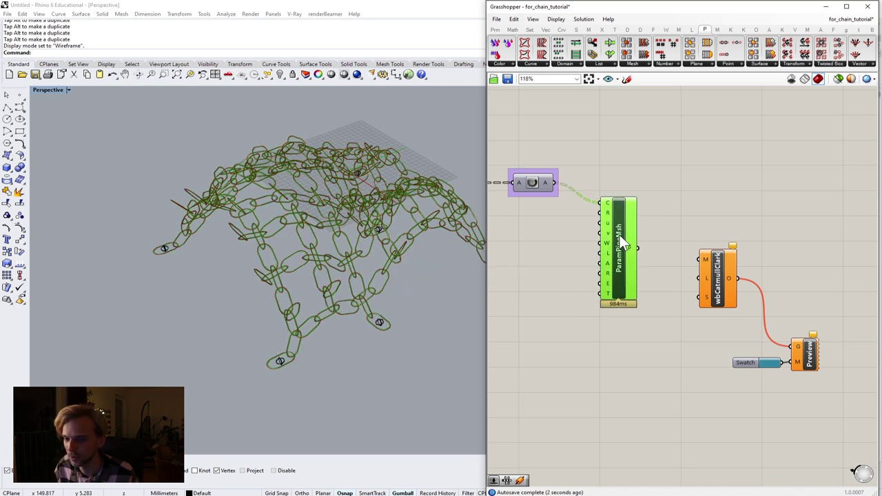
pyautogui.moveTo(580, 233); pyautogui.dragTo(633, 237, button='right')
pyautogui.click(626, 214)
pyautogui.scroll(2, 560, 173)
pyautogui.scroll(-6, 641, 211)
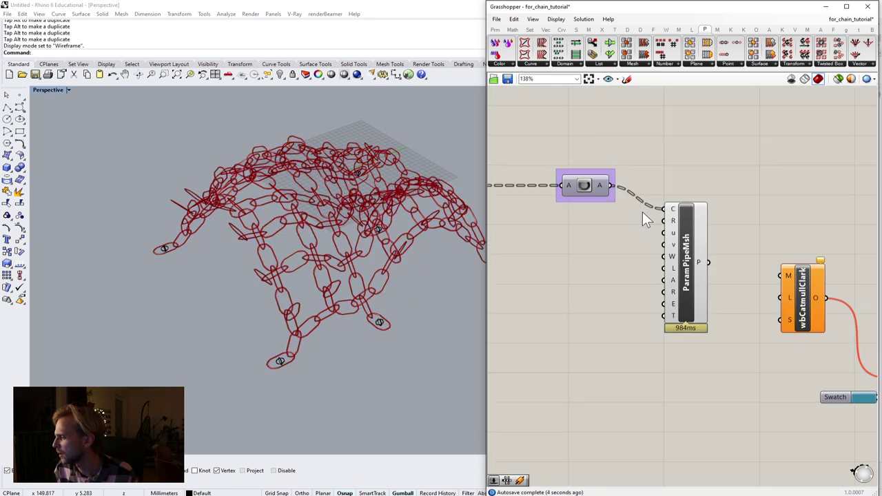
# Connect the existing radius slider from the upstream part of the definition to the Parameter Pipe Mesh's radius input
pyautogui.scroll(1, 748, 221)
pyautogui.scroll(-1, 689, 238)
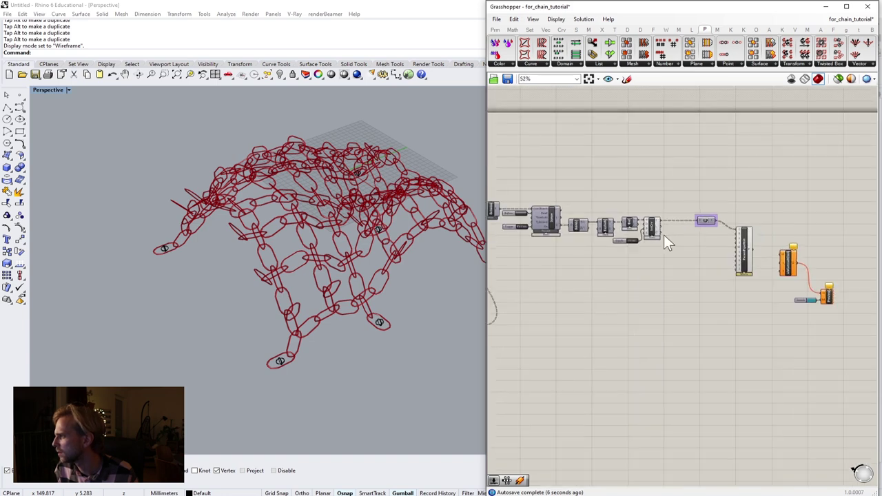
pyautogui.moveTo(533, 241); pyautogui.dragTo(664, 225, button='right')
pyautogui.scroll(1, 593, 255)
pyautogui.moveTo(522, 278); pyautogui.dragTo(552, 255, button='right')
pyautogui.scroll(-4, 534, 231)
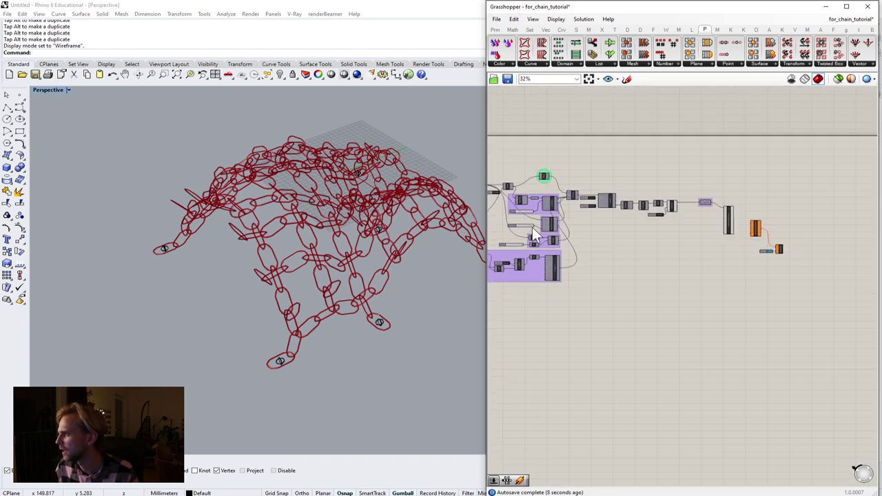
pyautogui.scroll(4, 538, 209)
pyautogui.scroll(-2, 533, 209)
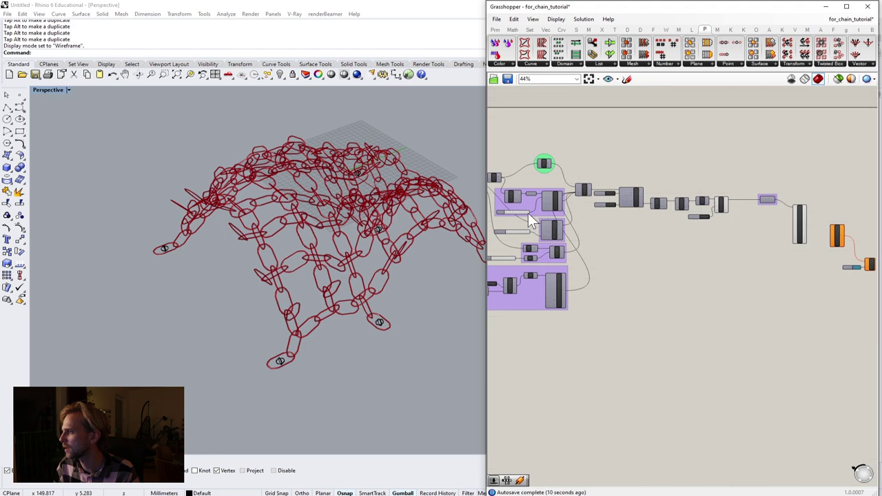
pyautogui.scroll(6, 811, 231)
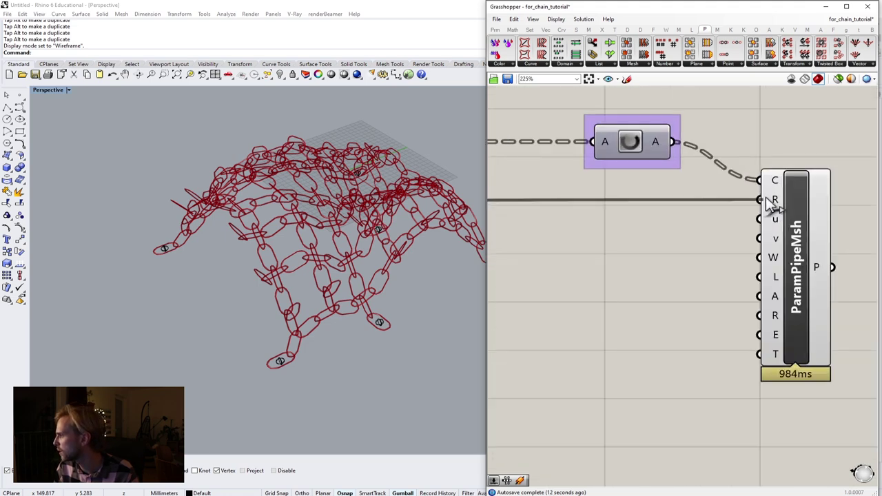
pyautogui.moveTo(691, 257); pyautogui.dragTo(574, 246, button='right')
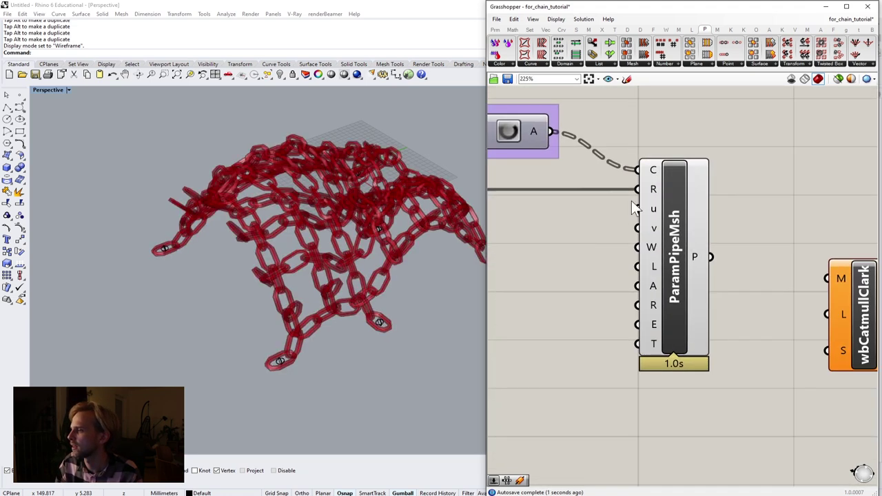
# Turn on the mesh edge preview and inspect the mesh divisions of the pipe on the lowest end link
pyautogui.scroll(3, 634, 201)
pyautogui.moveTo(667, 216)
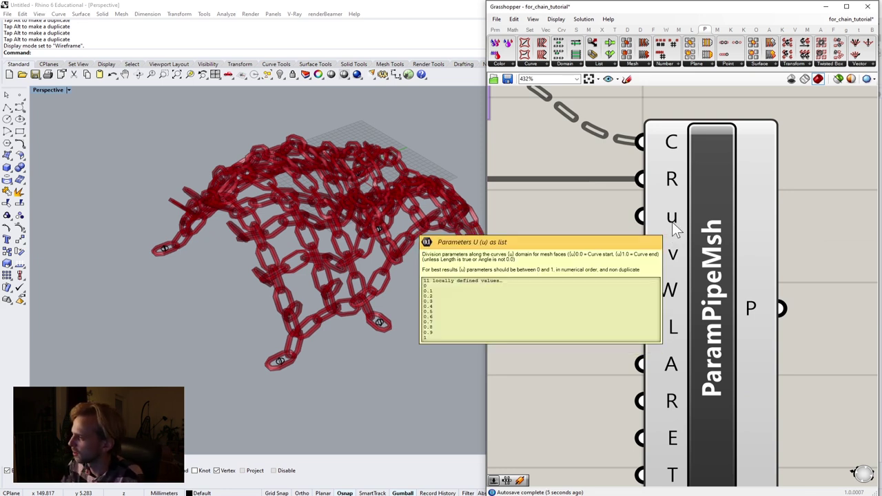
pyautogui.click(556, 19)
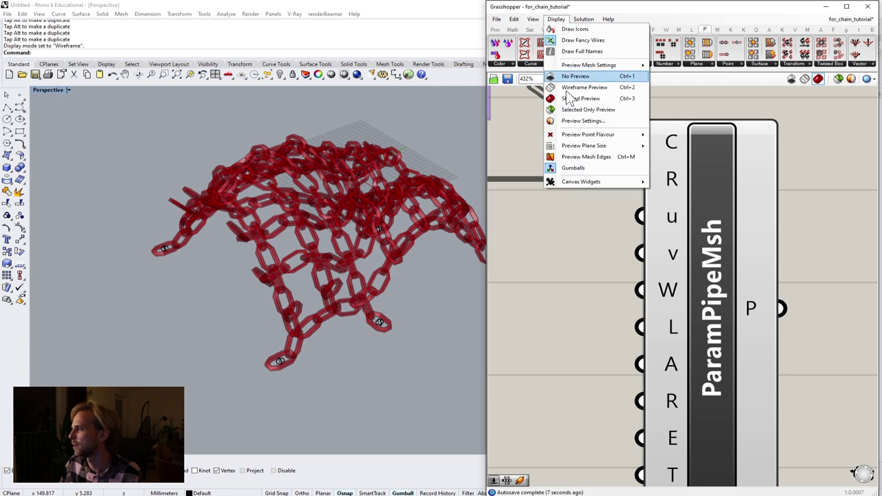
pyautogui.click(587, 157)
pyautogui.scroll(6, 345, 237)
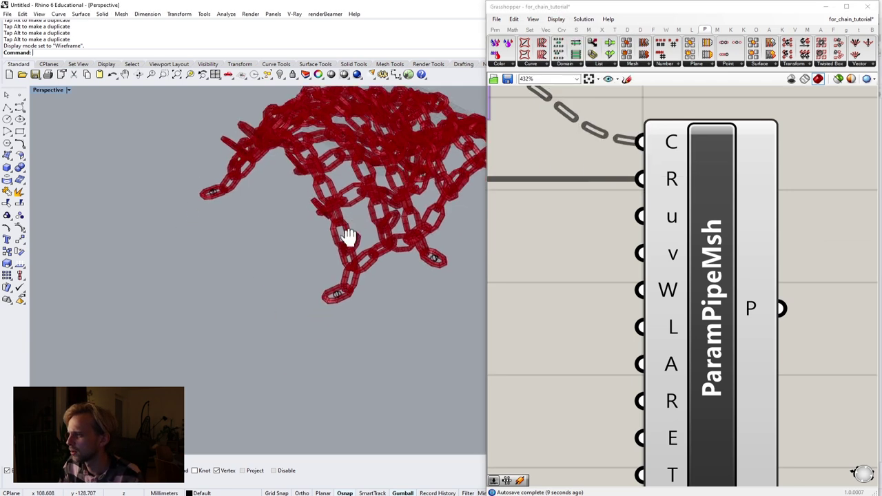
pyautogui.keyDown('shift'); pyautogui.moveTo(261, 249); pyautogui.dragTo(318, 263, button='right'); pyautogui.keyUp('shift')
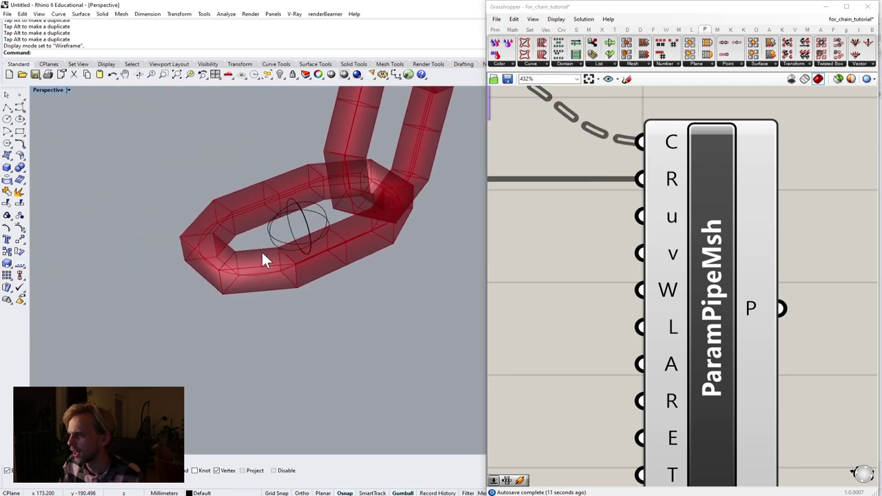
pyautogui.scroll(2, 261, 251)
pyautogui.scroll(-2, 259, 252)
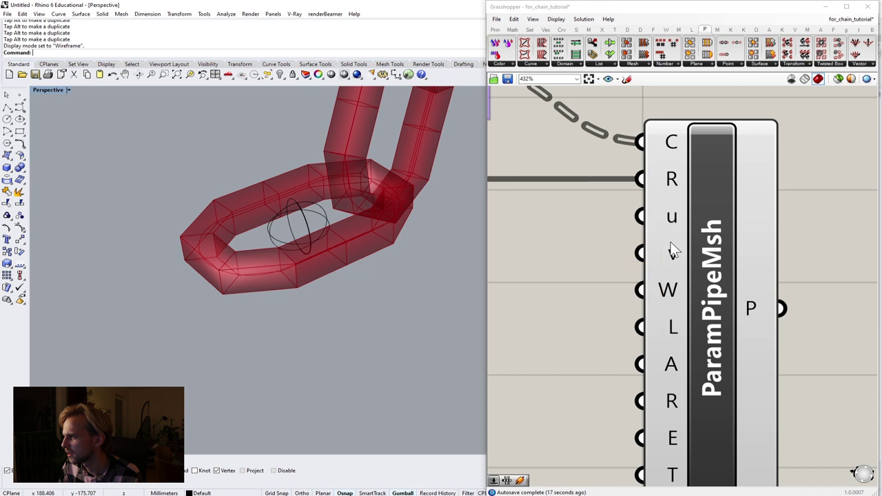
# Add a Range component beside the Parameter Pipe Mesh and connect its output to the U parameters input
pyautogui.moveTo(674, 252)
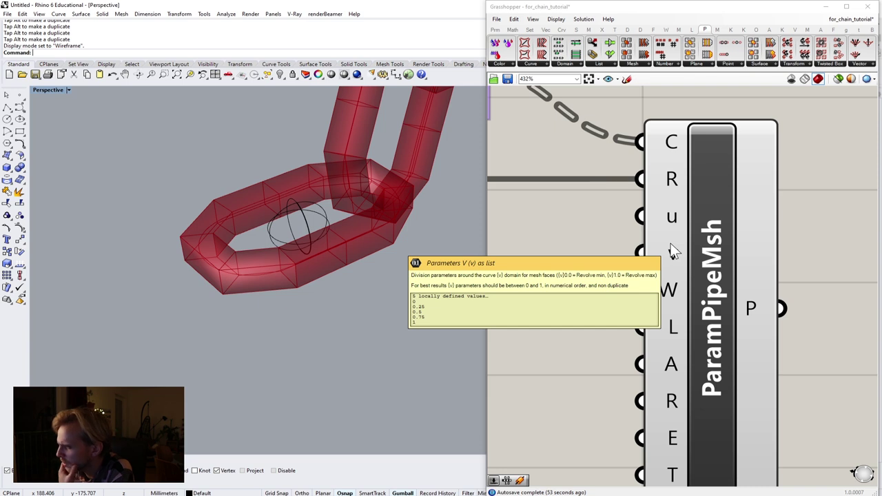
pyautogui.moveTo(681, 226)
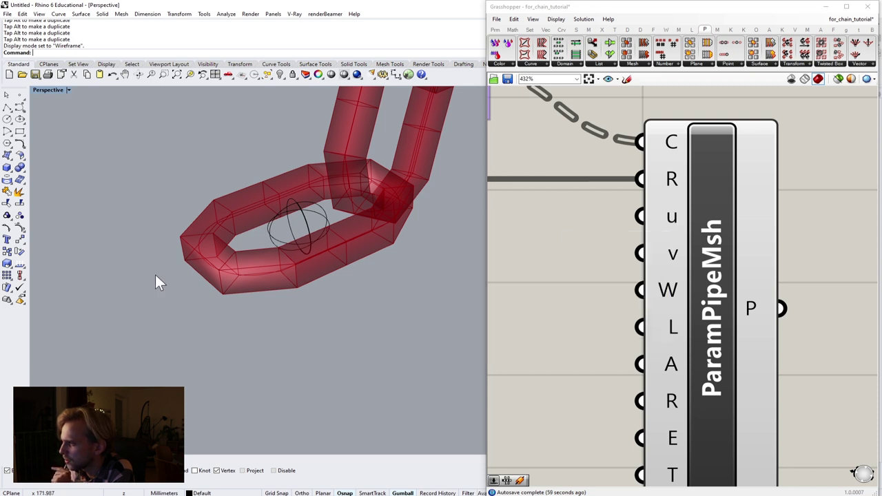
pyautogui.moveTo(640, 252); pyautogui.dragTo(709, 246, button='right')
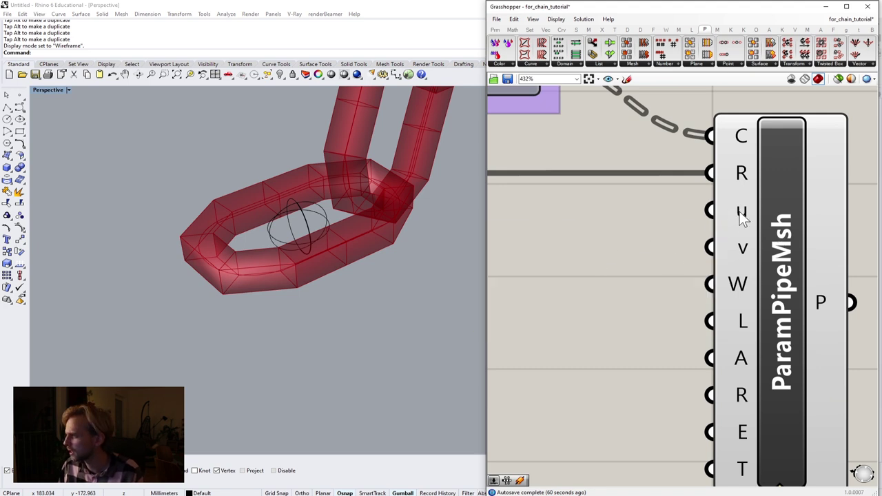
pyautogui.moveTo(741, 217)
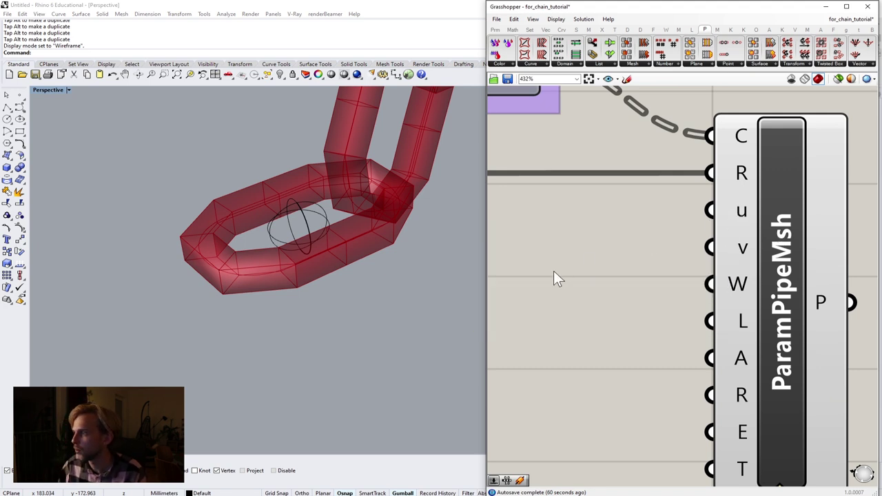
pyautogui.doubleClick(554, 271)
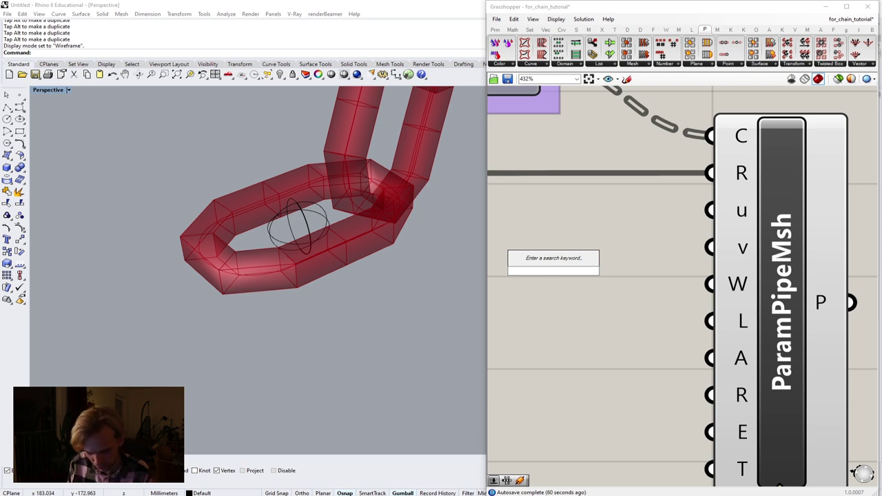
pyautogui.write('range')
pyautogui.press('Return')
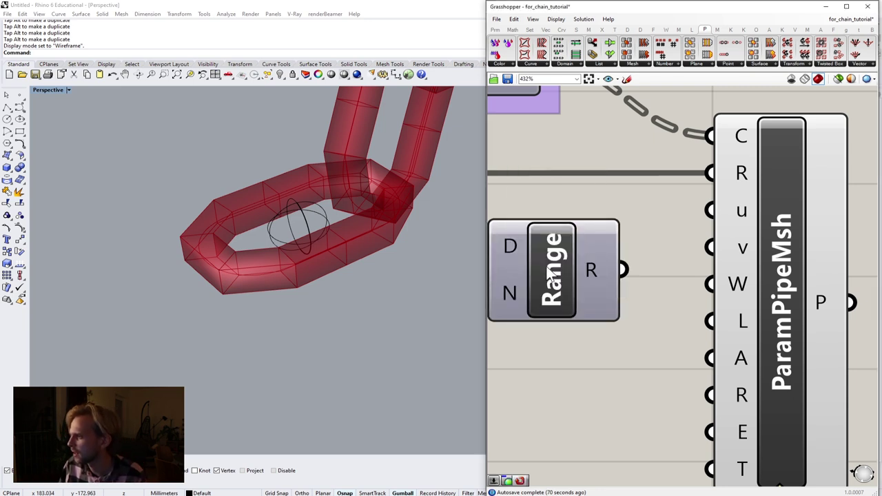
pyautogui.moveTo(552, 268); pyautogui.dragTo(579, 237)
pyautogui.moveTo(651, 239); pyautogui.dragTo(713, 211)
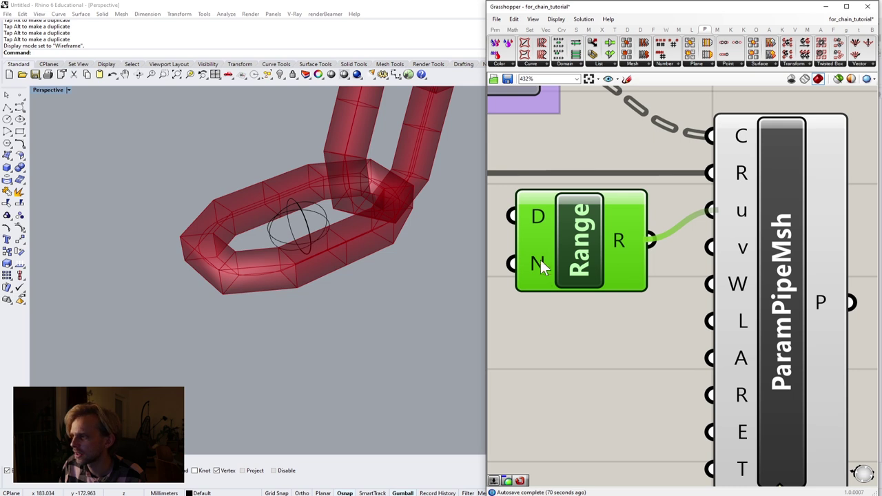
# Add a number slider with the value 20 and connect it to the Range component's steps input
pyautogui.moveTo(692, 228); pyautogui.dragTo(782, 218, button='right')
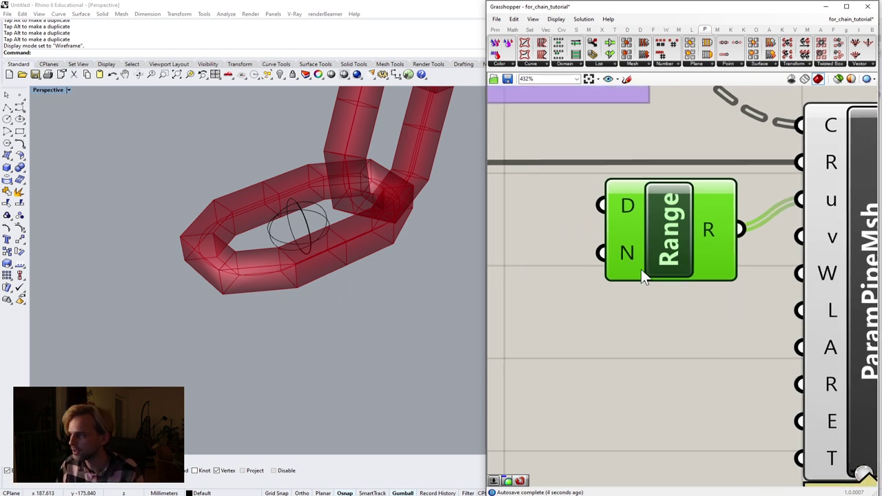
pyautogui.moveTo(637, 258)
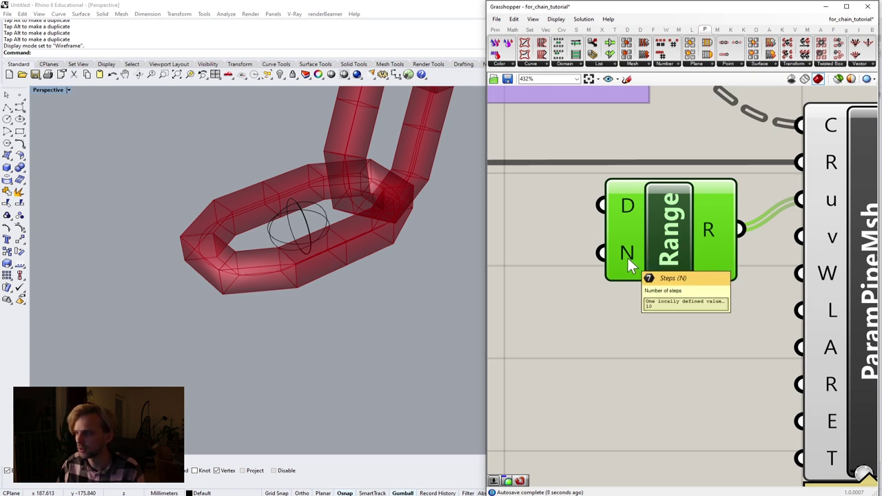
pyautogui.moveTo(519, 277); pyautogui.dragTo(622, 275, button='right')
pyautogui.doubleClick(621, 266)
pyautogui.write('20')
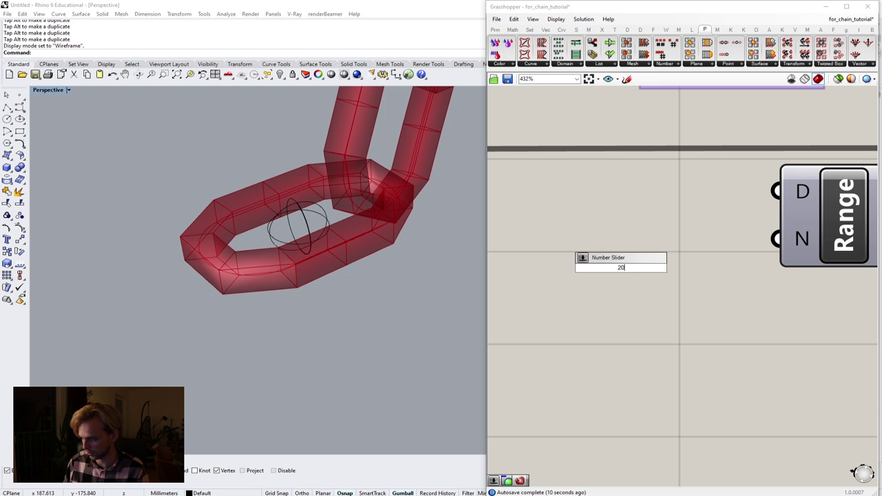
pyautogui.press('Return')
pyautogui.moveTo(639, 263); pyautogui.dragTo(602, 248)
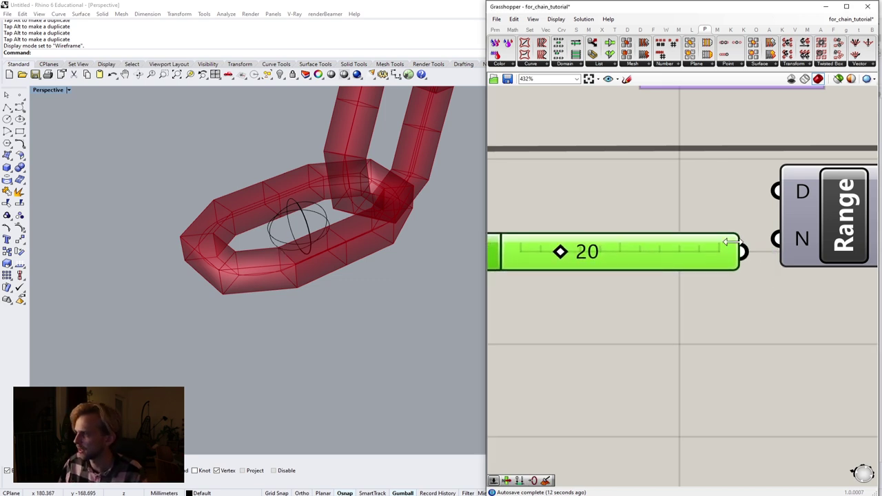
pyautogui.moveTo(743, 252); pyautogui.dragTo(717, 252)
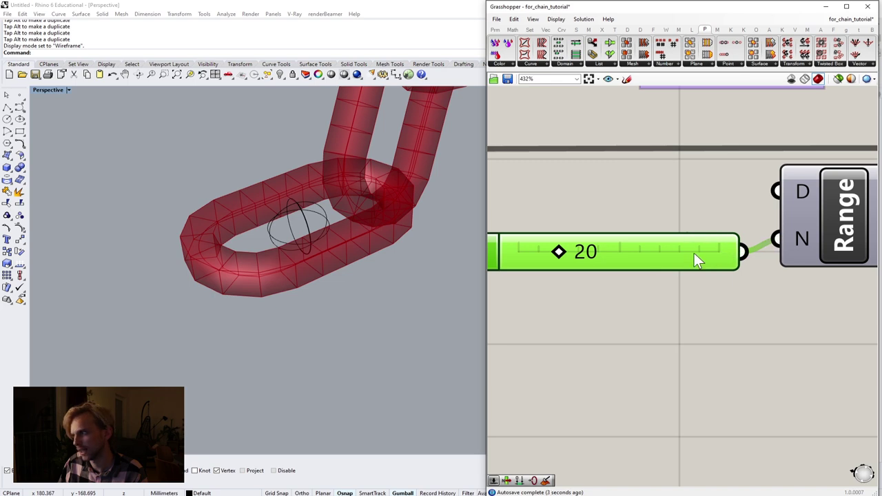
# Check the Parameter Pipe Mesh's computing time and read the descriptions of its weighting, rotation, end type and triangulate inputs
pyautogui.scroll(-5, 691, 241)
pyautogui.scroll(4, 786, 237)
pyautogui.scroll(2, 690, 311)
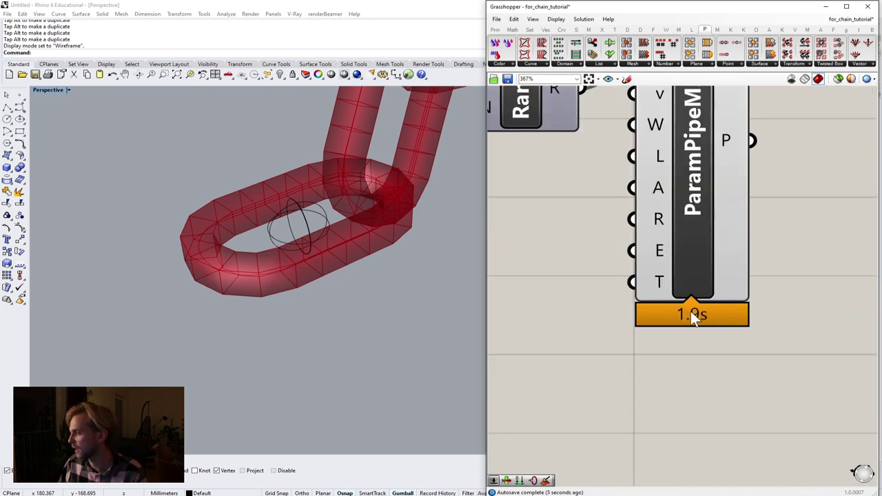
pyautogui.scroll(-4, 683, 303)
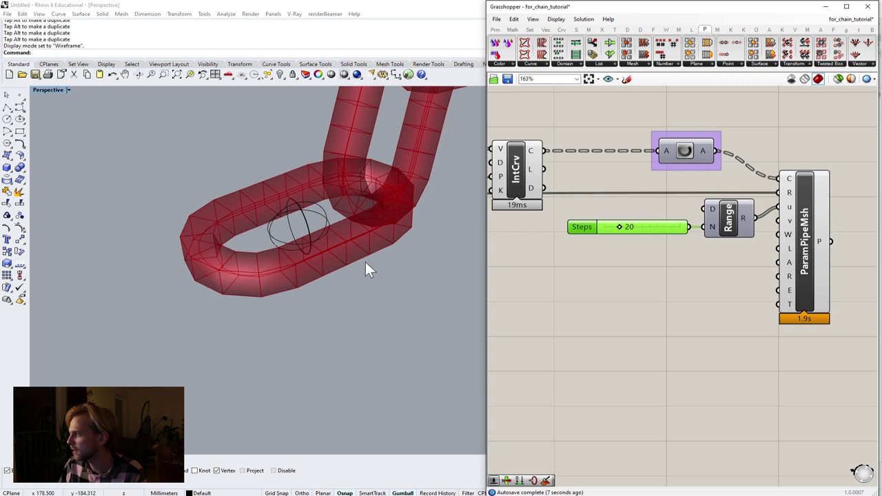
pyautogui.scroll(4, 813, 237)
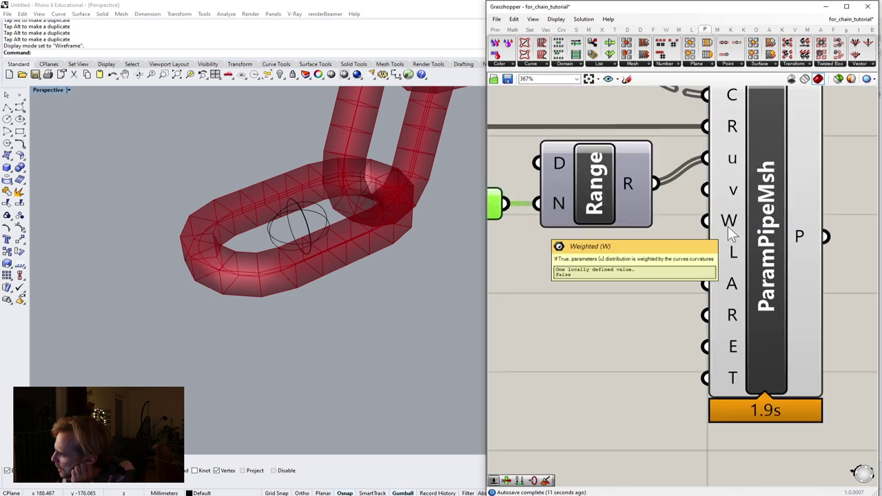
pyautogui.moveTo(729, 245)
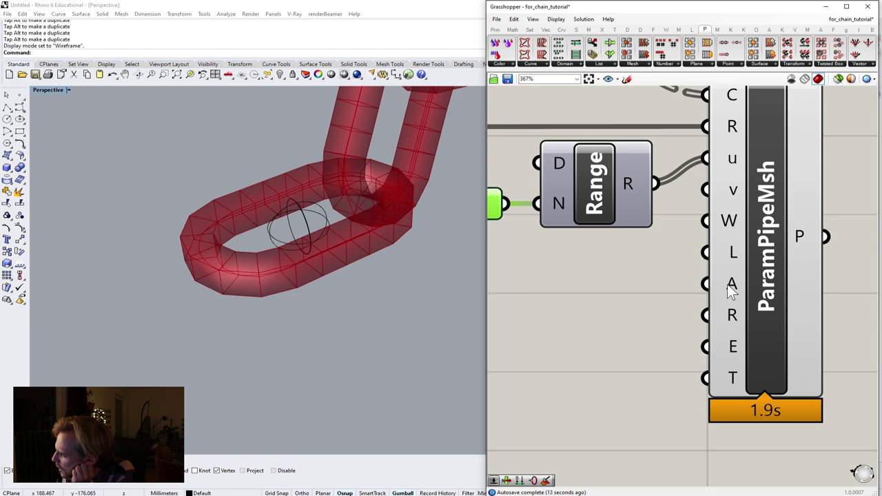
pyautogui.moveTo(728, 323)
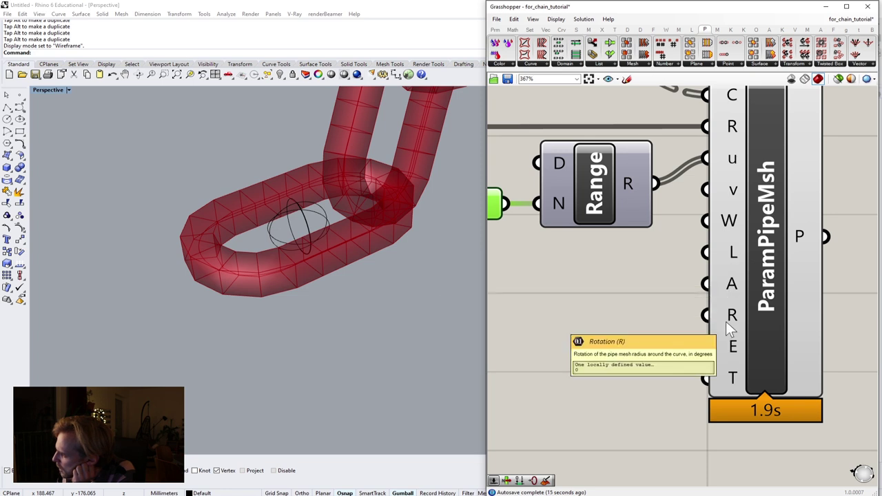
pyautogui.moveTo(727, 348)
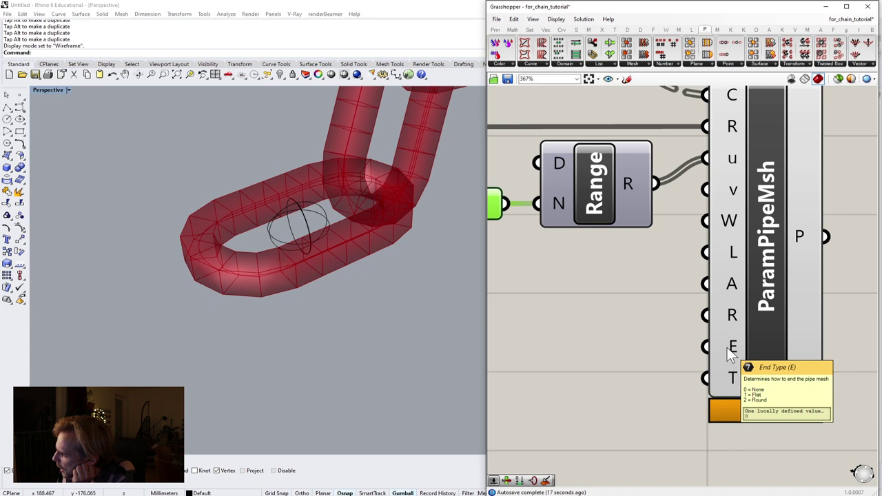
pyautogui.moveTo(731, 384)
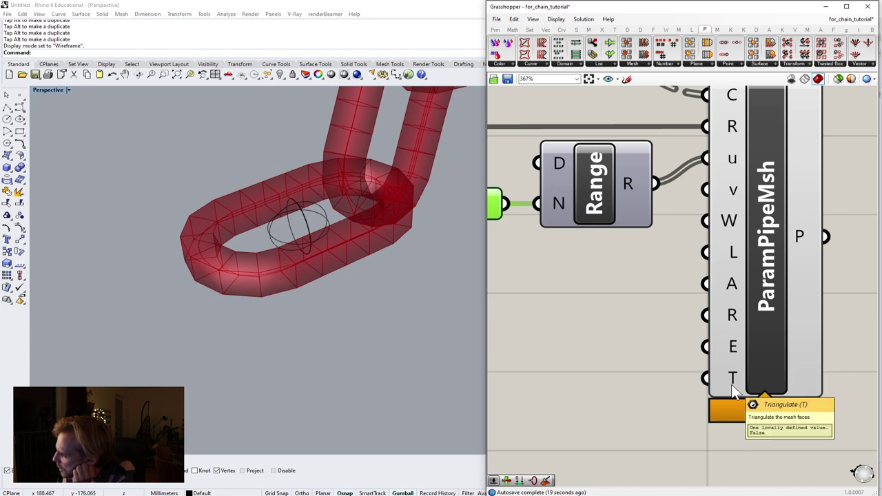
pyautogui.scroll(-4, 760, 304)
pyautogui.moveTo(763, 301); pyautogui.dragTo(648, 320, button='right')
pyautogui.moveTo(591, 261); pyautogui.dragTo(673, 310, button='right')
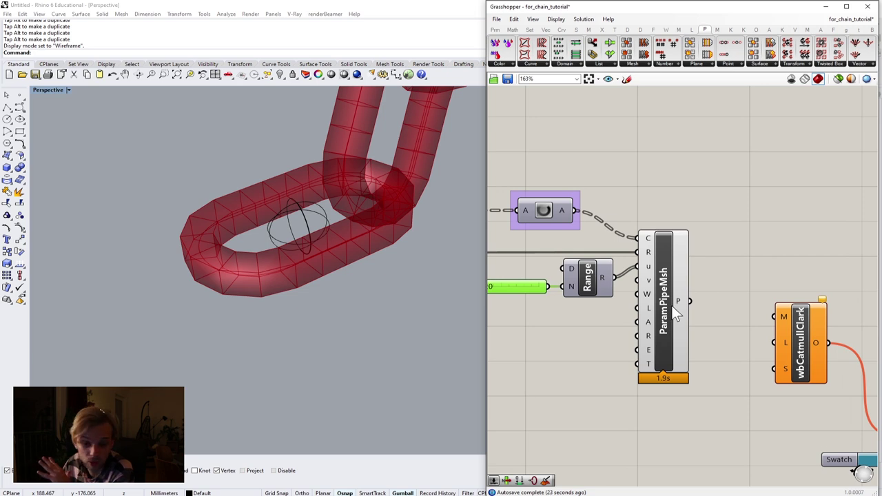
pyautogui.click(675, 314)
pyautogui.click(726, 248)
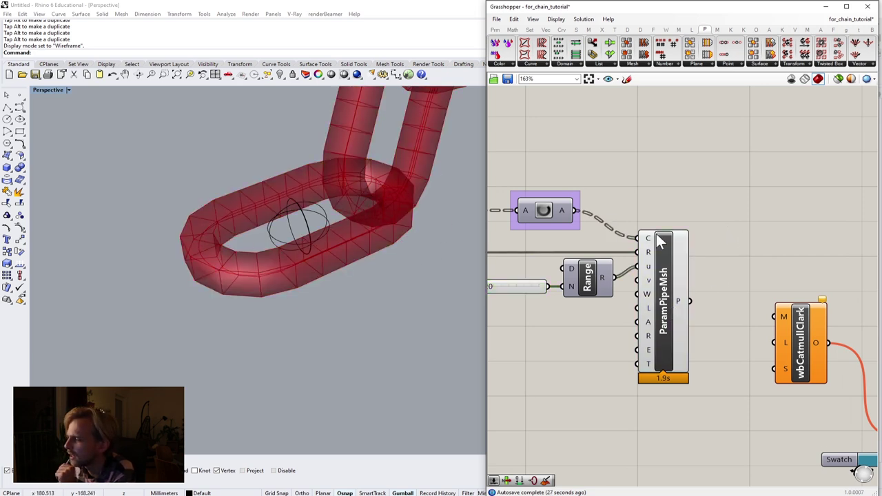
# Move the Catmull-Clark, swatch and preview components farther from the Parameter Pipe Mesh to make room
pyautogui.moveTo(656, 233); pyautogui.dragTo(545, 207, button='right')
pyautogui.scroll(-2, 541, 196)
pyautogui.moveTo(756, 398); pyautogui.dragTo(603, 235)
pyautogui.moveTo(632, 263); pyautogui.dragTo(721, 274)
pyautogui.click(606, 128)
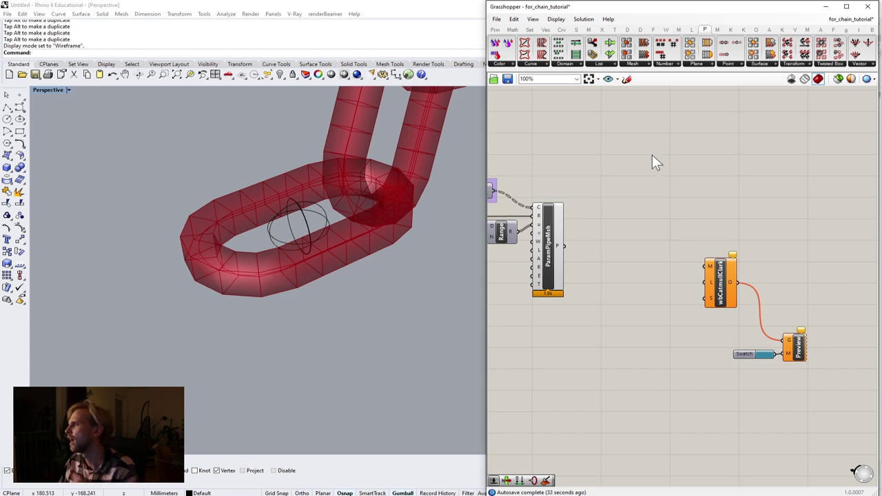
# Add a Rebuild Mesh component between the Parameter Pipe Mesh and the Catmull-Clark subdivision
pyautogui.click(641, 64)
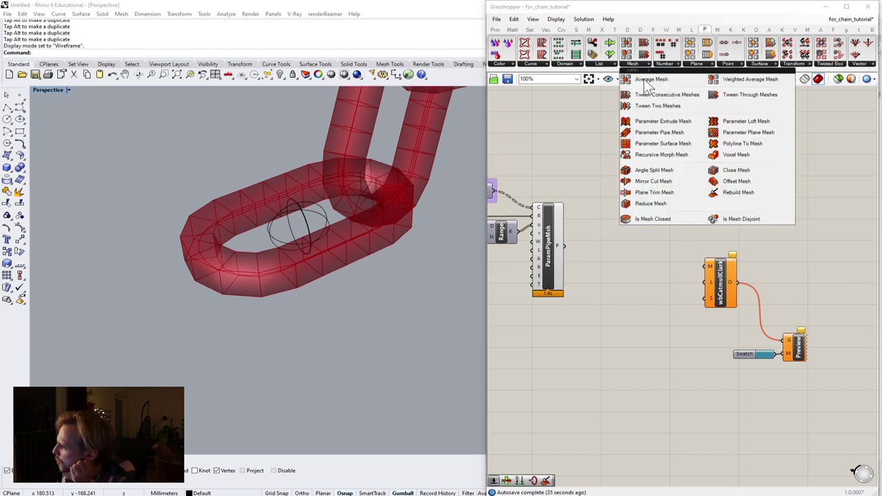
pyautogui.click(739, 198)
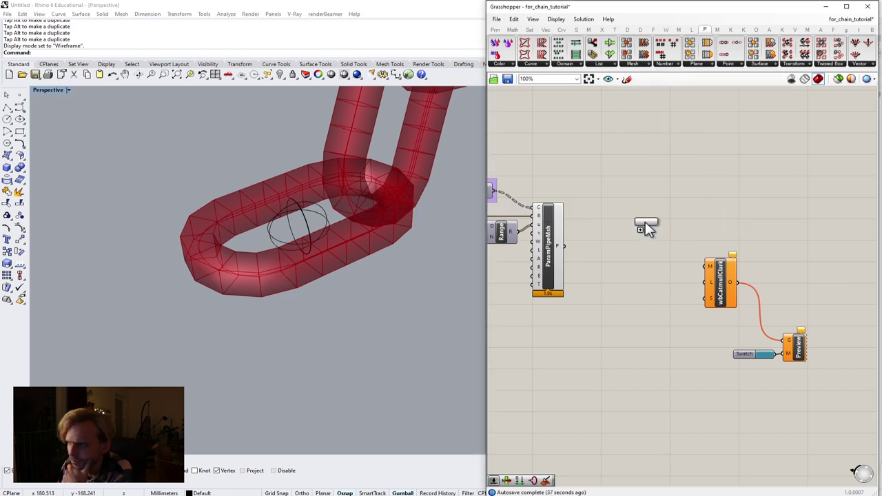
pyautogui.click(645, 222)
pyautogui.scroll(3, 646, 224)
pyautogui.moveTo(651, 226); pyautogui.dragTo(632, 238)
pyautogui.moveTo(523, 247); pyautogui.dragTo(629, 244, button='right')
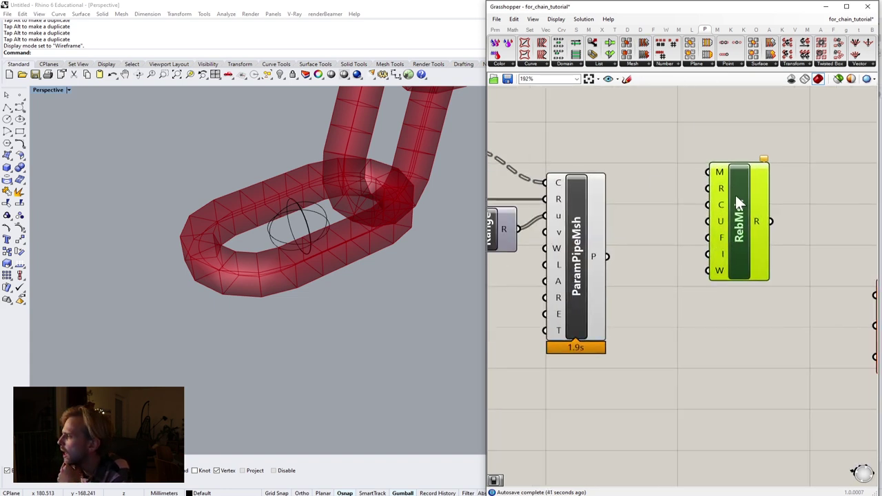
# Position the Rebuild Mesh component beside the Parameter Pipe Mesh and connect the pipe output to its mesh input
pyautogui.moveTo(736, 202); pyautogui.dragTo(731, 281)
pyautogui.moveTo(607, 257); pyautogui.dragTo(703, 253)
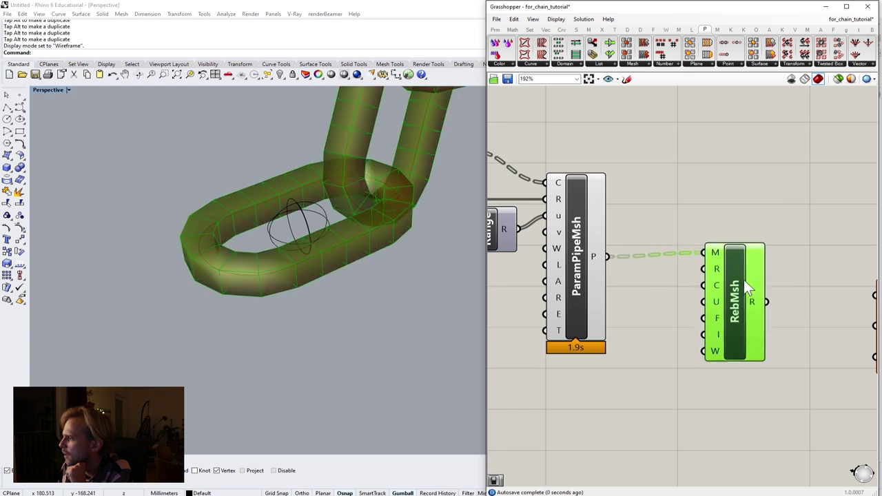
pyautogui.moveTo(744, 280); pyautogui.dragTo(735, 284)
# Turn off the preview of the Parameter Pipe Mesh component
pyautogui.click(708, 202)
pyautogui.click(579, 255)
pyautogui.middleClick(581, 255)
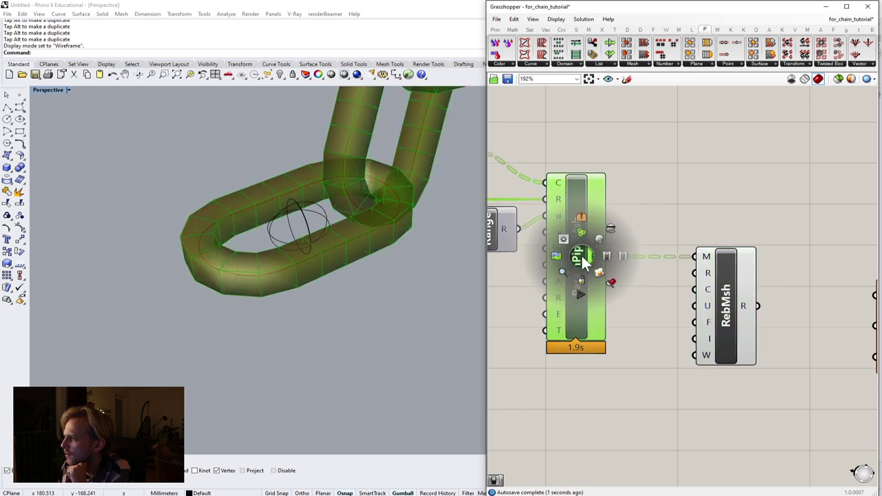
pyautogui.click(610, 229)
pyautogui.click(654, 231)
# Read the descriptions of the Rebuild Mesh inputs and move the component slightly farther from the Parameter Pipe Mesh
pyautogui.scroll(3, 696, 259)
pyautogui.moveTo(705, 262); pyautogui.dragTo(644, 191, button='right')
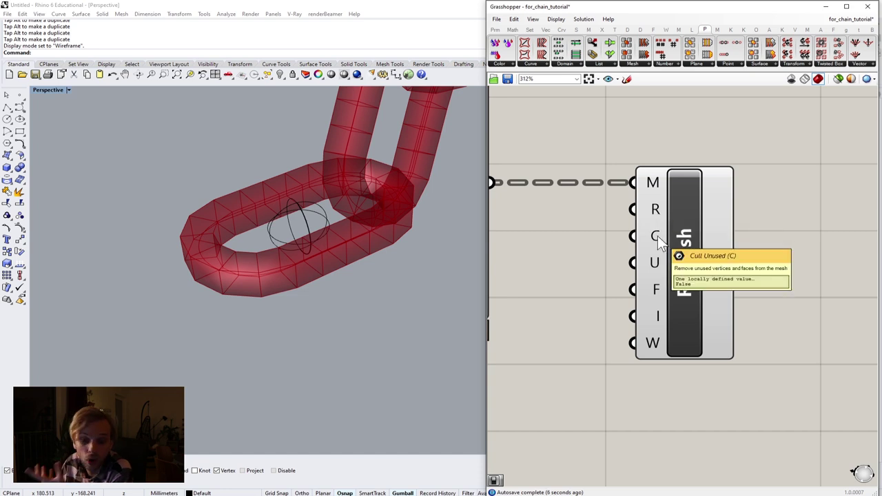
pyautogui.moveTo(690, 243); pyautogui.dragTo(705, 244)
pyautogui.scroll(-3, 757, 250)
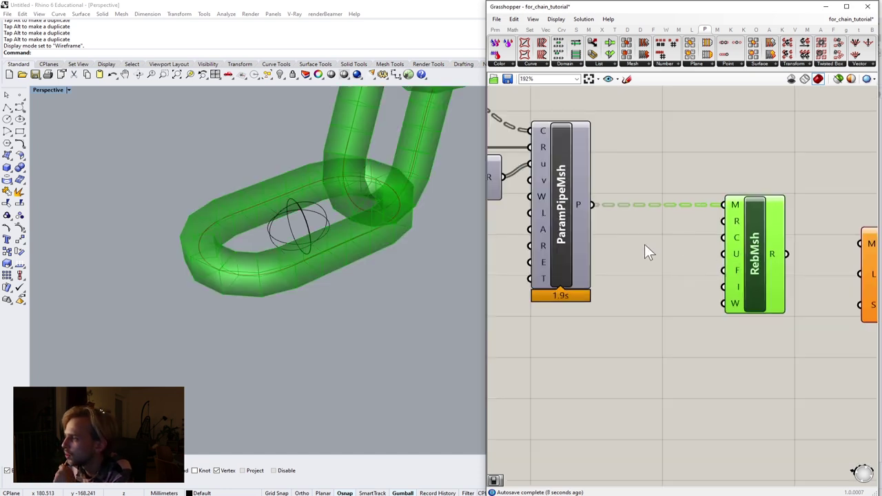
pyautogui.doubleClick(642, 246)
pyautogui.write('y')
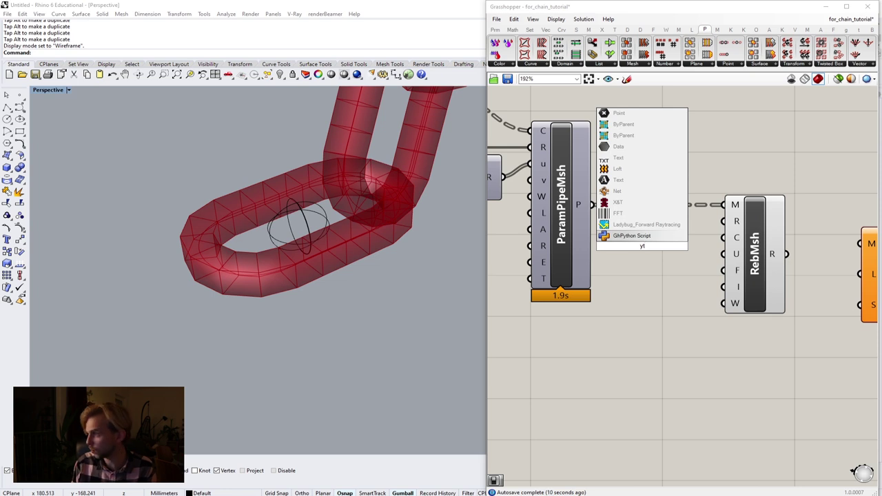
pyautogui.press('BackSpace')
pyautogui.press('Escape')
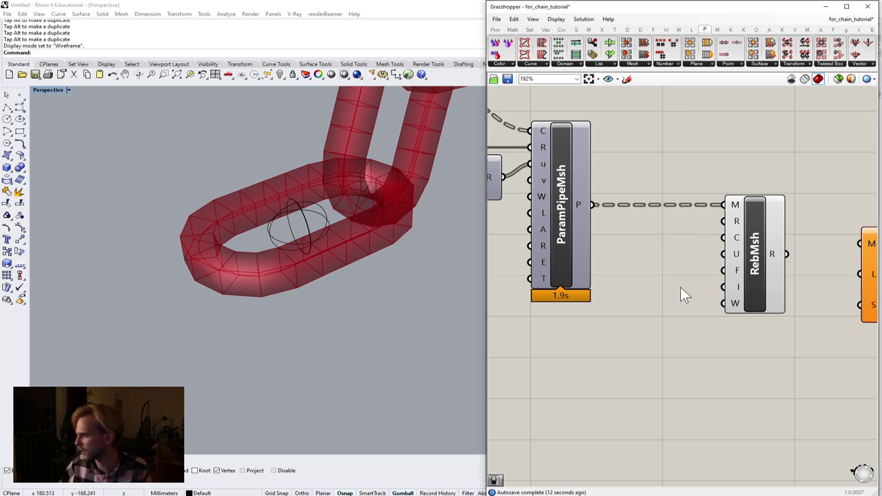
pyautogui.moveTo(738, 304)
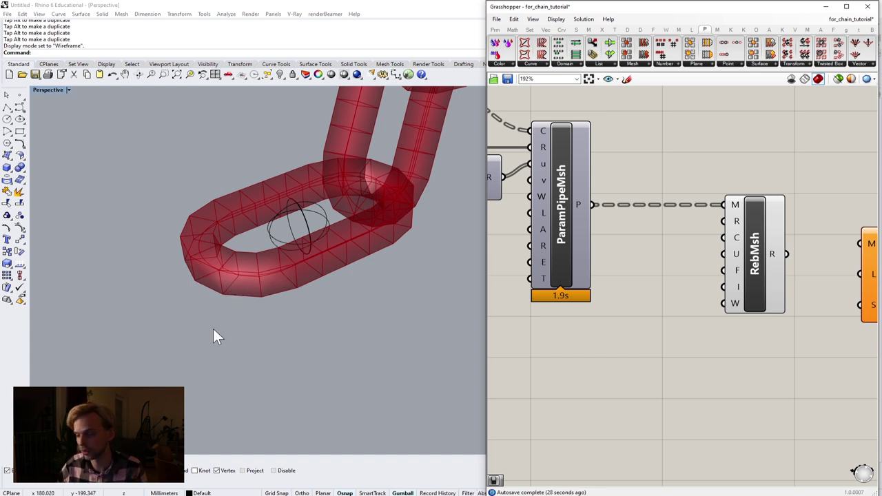
pyautogui.doubleClick(665, 355)
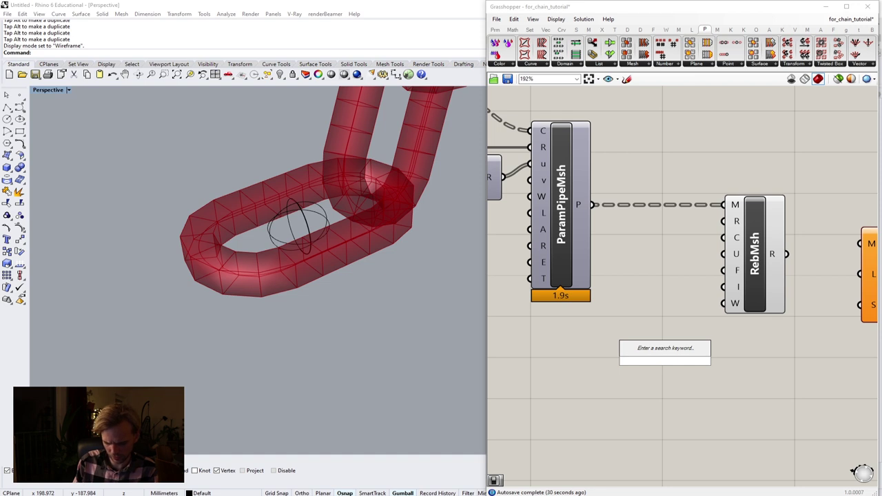
pyautogui.click(737, 317)
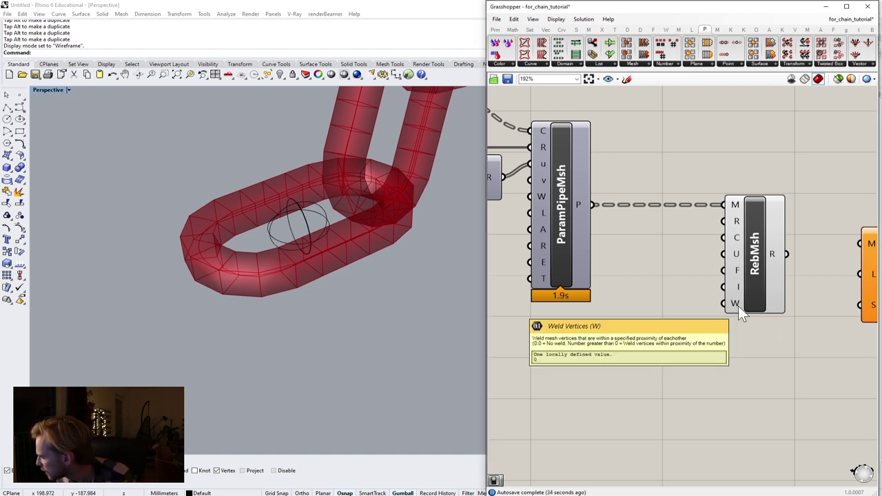
# Add a number slider with the value 0.1 and connect it to the Rebuild Mesh's Weld Vertices input
pyautogui.doubleClick(607, 365)
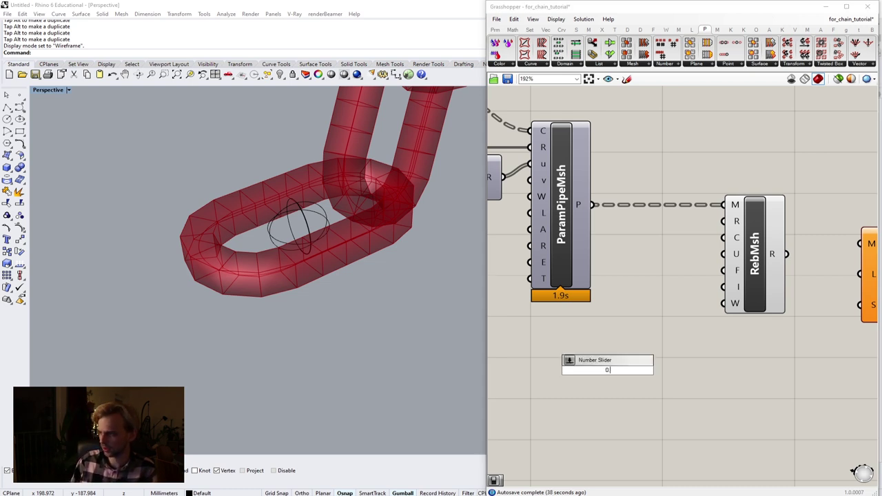
pyautogui.press('Return')
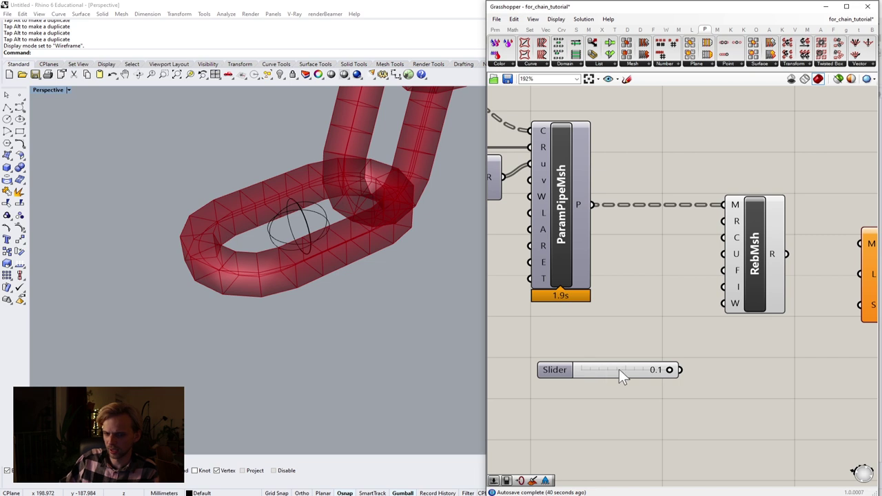
pyautogui.moveTo(619, 370); pyautogui.dragTo(659, 354)
pyautogui.scroll(3, 701, 348)
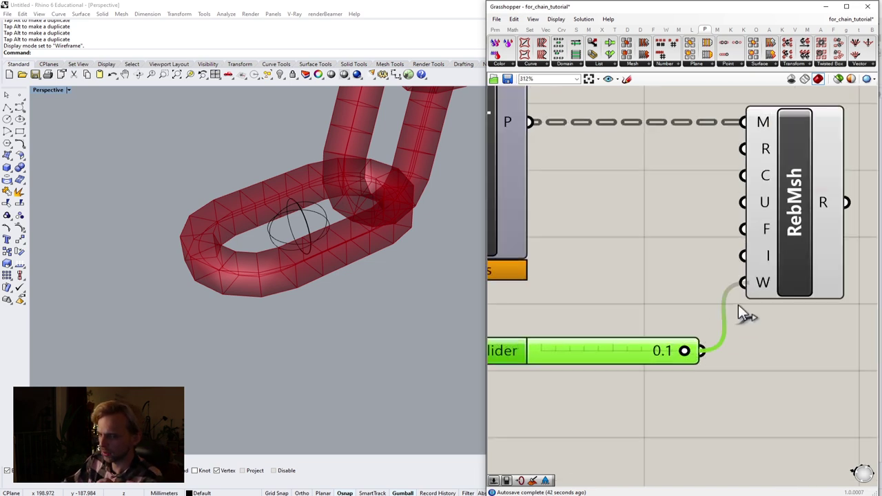
pyautogui.moveTo(738, 304); pyautogui.dragTo(738, 305)
pyautogui.moveTo(622, 346); pyautogui.dragTo(612, 325)
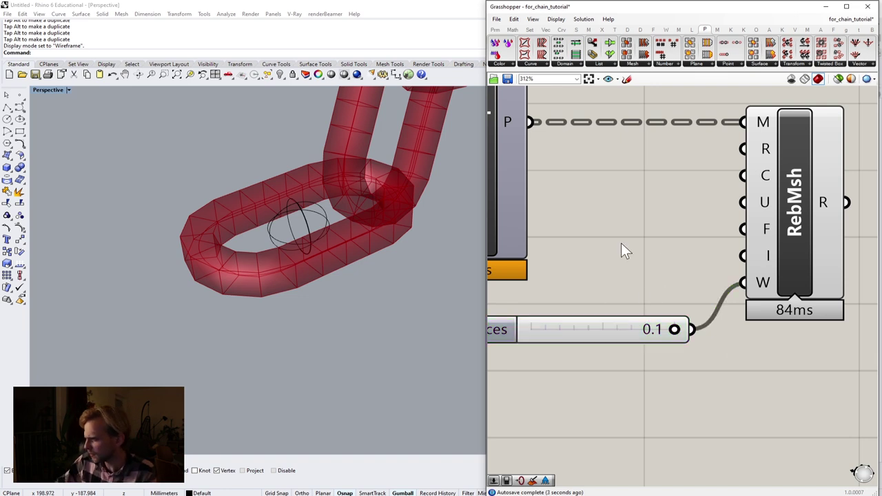
# Add a Boolean Toggle set to True and connect it to the Rebuild Mesh's R and U inputs
pyautogui.scroll(-3, 630, 276)
pyautogui.scroll(2, 620, 255)
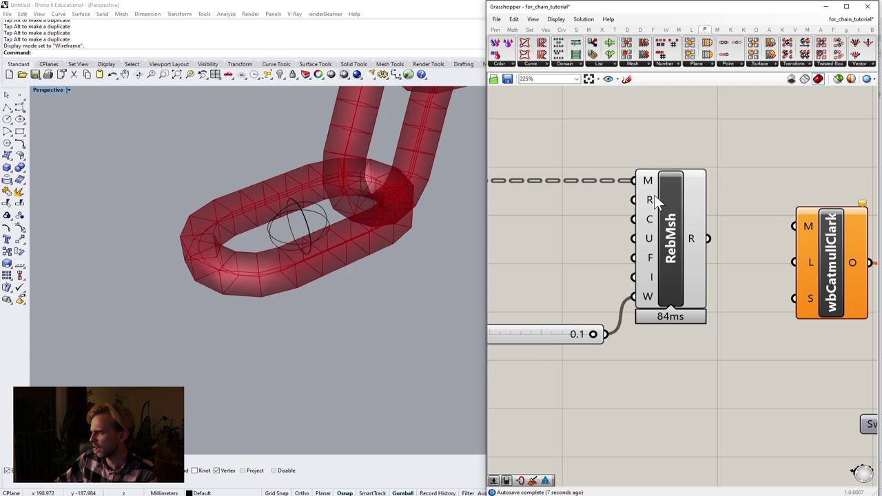
pyautogui.doubleClick(581, 245)
pyautogui.write('toggl')
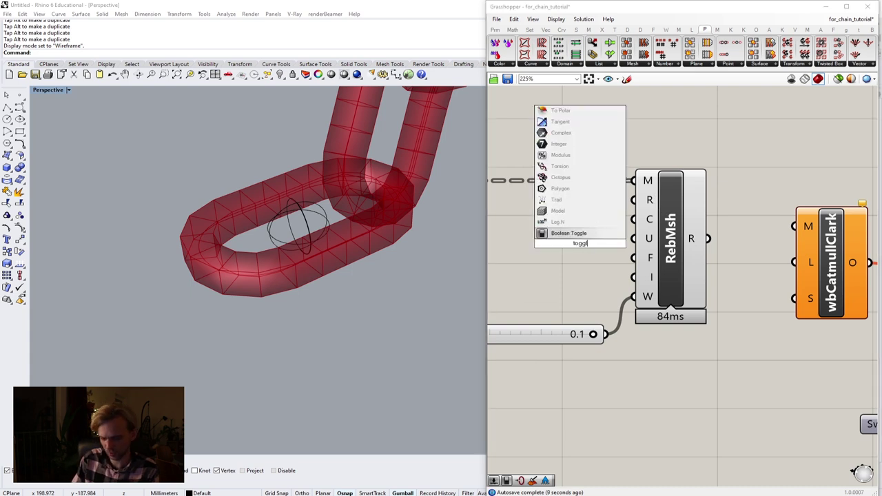
pyautogui.click(566, 233)
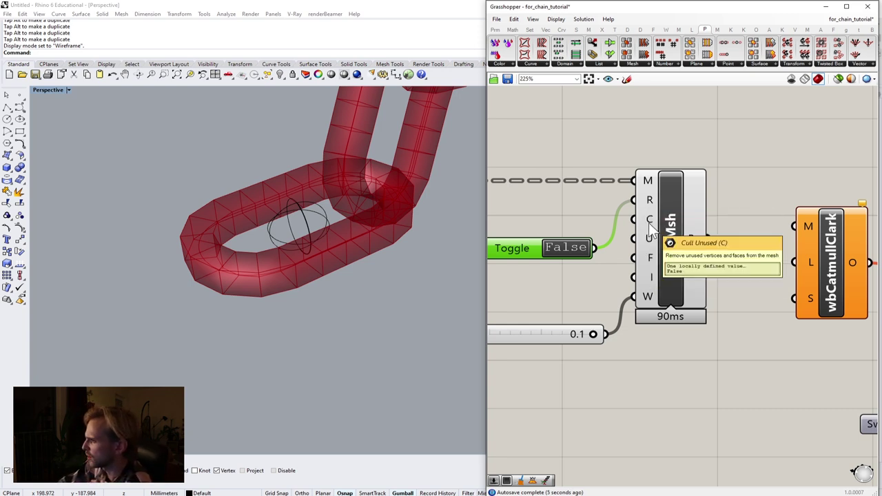
pyautogui.moveTo(539, 248)
pyautogui.mouseDown()
pyautogui.moveTo(538, 238)
pyautogui.moveTo(549, 240)
pyautogui.mouseUp()
pyautogui.scroll(-4, 562, 292)
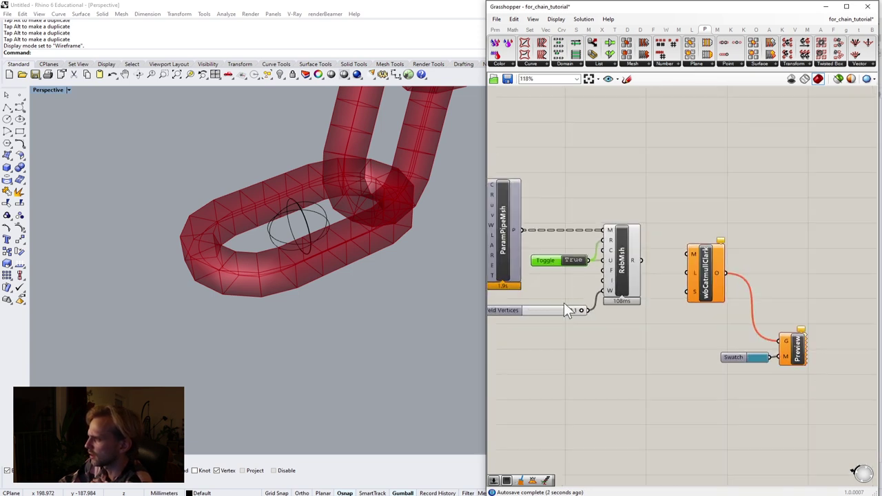
pyautogui.click(607, 317)
# Connect the Rebuild Mesh output to the Catmull-Clark component's mesh input and reposition the Catmull-Clark component
pyautogui.click(696, 266)
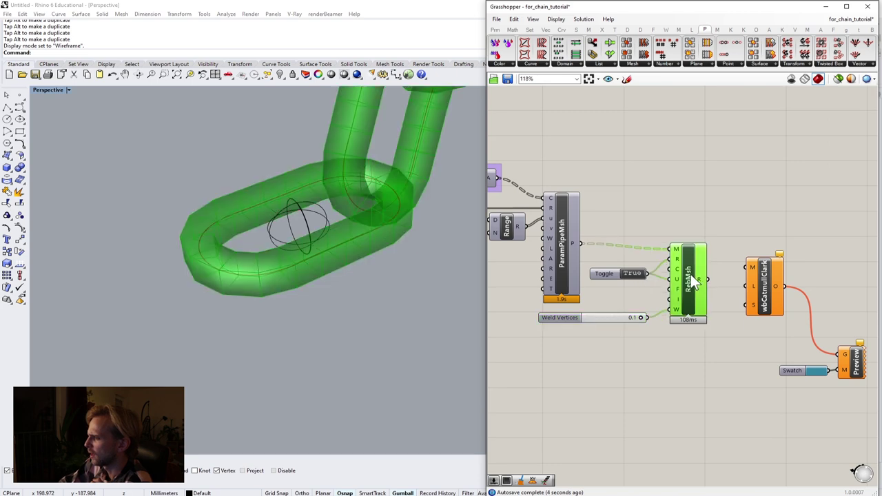
pyautogui.click(753, 232)
pyautogui.moveTo(752, 232); pyautogui.dragTo(615, 240, button='right')
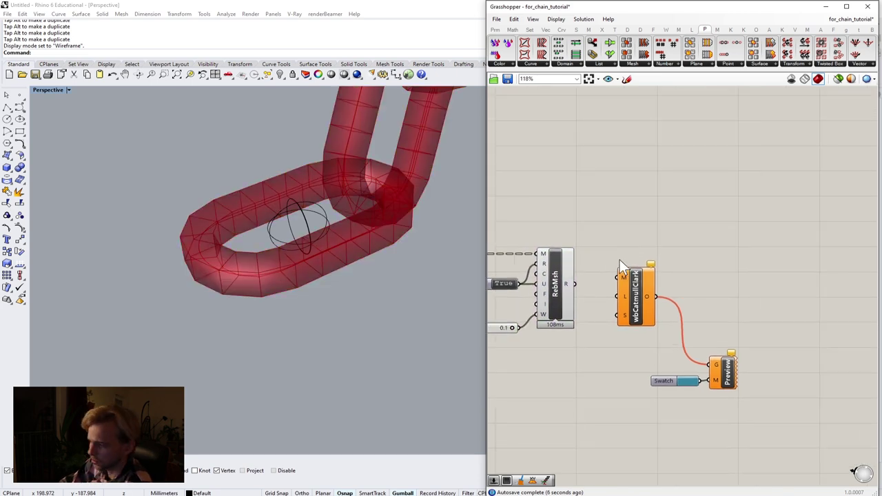
pyautogui.scroll(3, 603, 271)
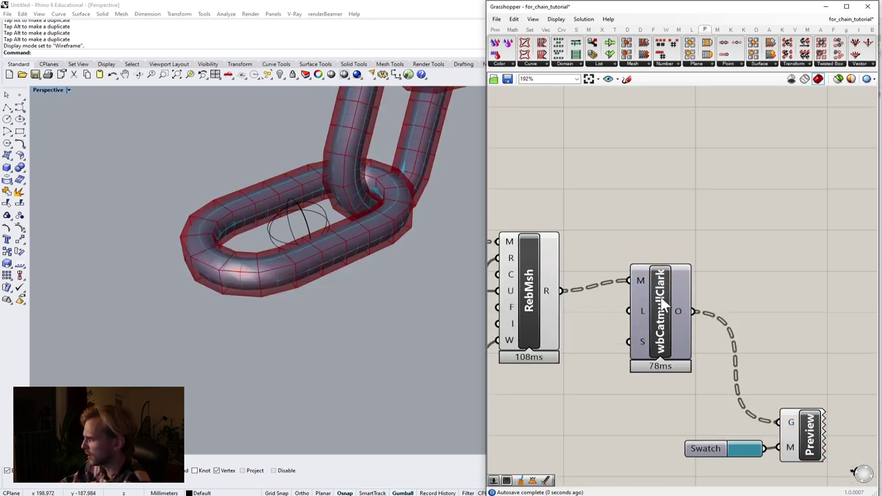
pyautogui.moveTo(661, 297); pyautogui.dragTo(659, 309)
pyautogui.click(635, 229)
pyautogui.scroll(-4, 633, 237)
pyautogui.moveTo(629, 259); pyautogui.dragTo(712, 275, button='right')
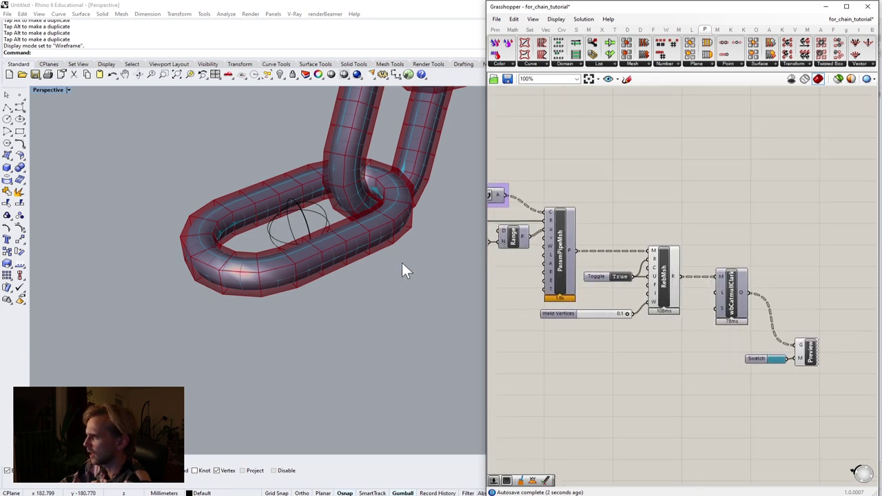
# Turn off the previews of the Rebuild Mesh and Catmull-Clark components so only the custom preview displays
pyautogui.moveTo(722, 342); pyautogui.dragTo(563, 213)
pyautogui.middleClick(563, 213)
pyautogui.click(594, 184)
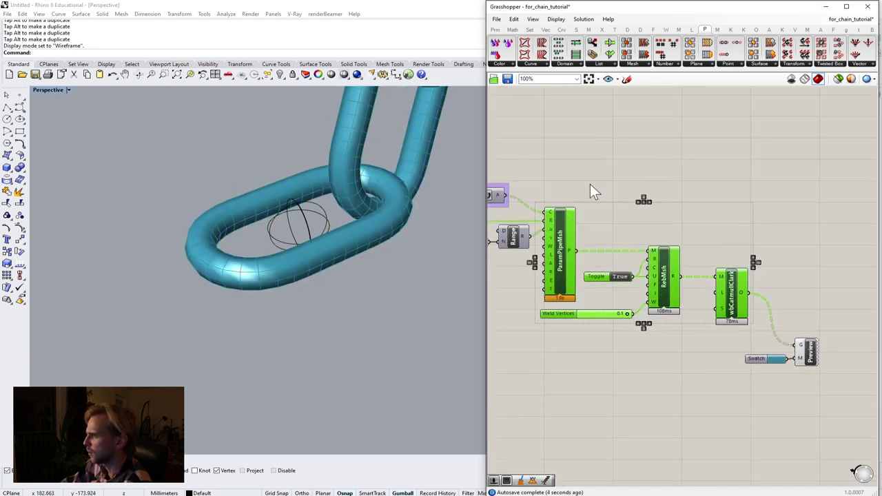
pyautogui.click(590, 184)
# Inspect the previewed chain up close and hide the mesh edges in the Grasshopper preview
pyautogui.scroll(-9, 405, 186)
pyautogui.keyDown('shift'); pyautogui.moveTo(384, 201); pyautogui.dragTo(297, 259, button='right'); pyautogui.keyUp('shift')
pyautogui.scroll(8, 249, 207)
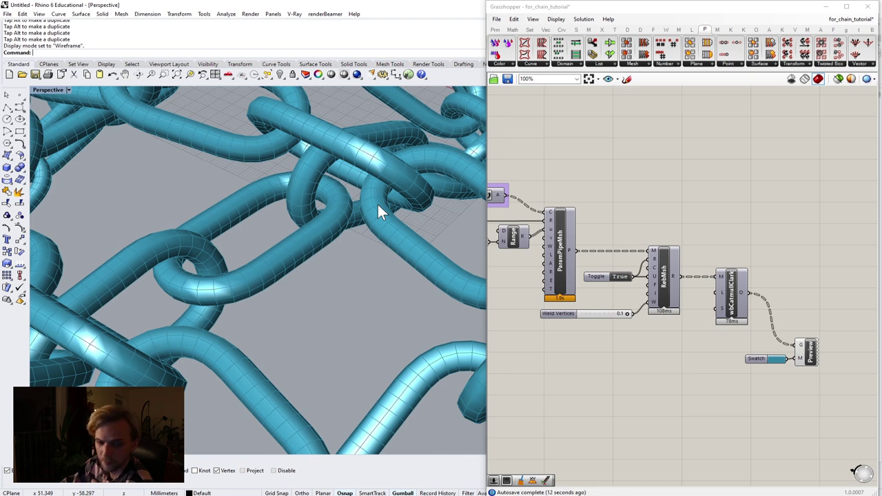
pyautogui.scroll(-6, 378, 204)
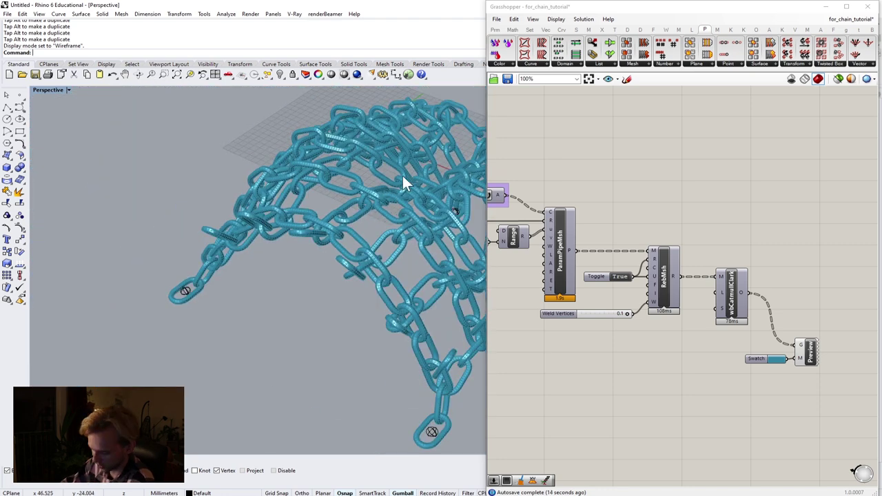
pyautogui.moveTo(402, 176); pyautogui.dragTo(338, 197, button='right')
pyautogui.scroll(-5, 341, 219)
pyautogui.click(555, 20)
pyautogui.click(595, 156)
pyautogui.scroll(4, 317, 196)
pyautogui.scroll(-3, 310, 213)
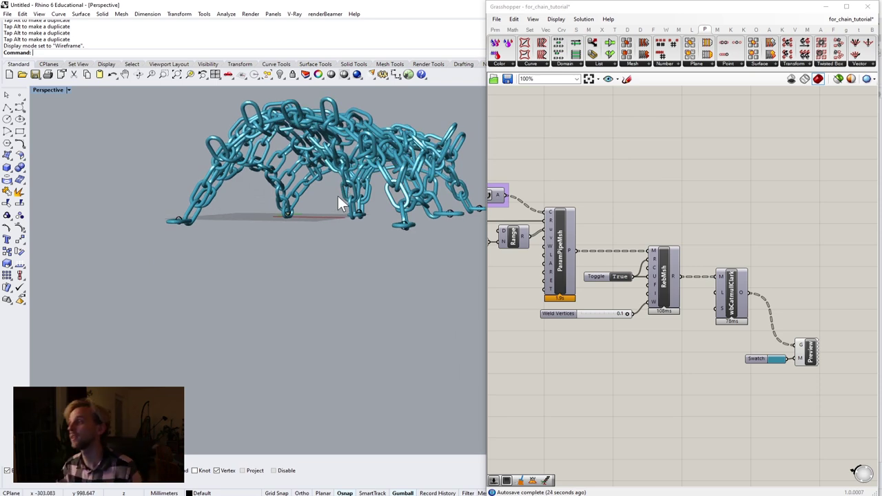
# Minimize the Grasshopper window and frame the whole chain structure in Rhino's Perspective viewport
pyautogui.moveTo(338, 196); pyautogui.dragTo(262, 222, button='right')
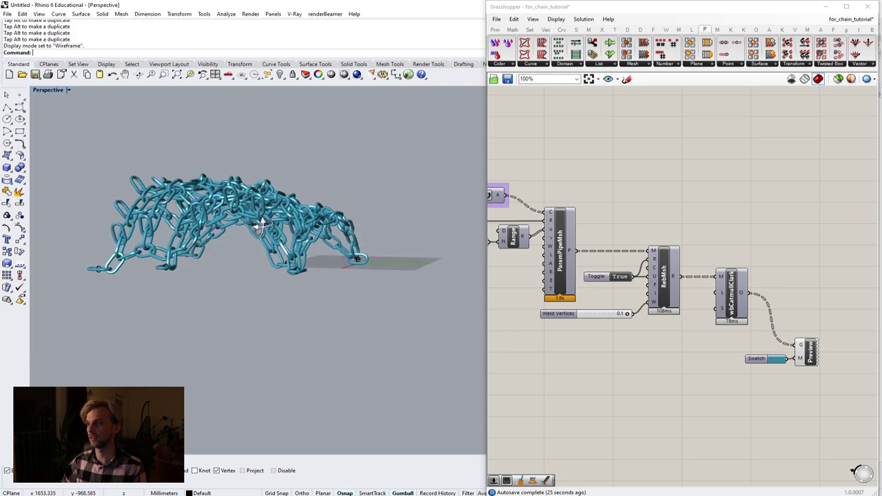
pyautogui.click(826, 6)
pyautogui.moveTo(572, 143); pyautogui.dragTo(425, 200, button='right')
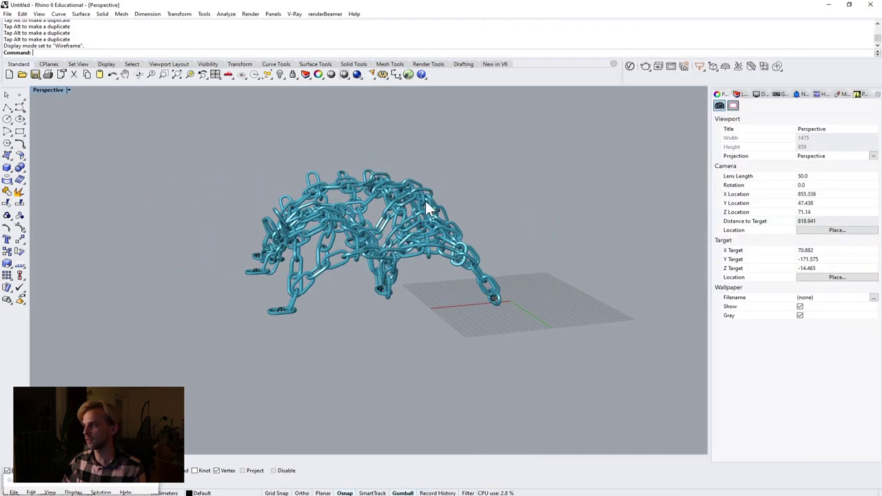
pyautogui.scroll(8, 360, 264)
pyautogui.moveTo(360, 265); pyautogui.dragTo(313, 251, button='right')
pyautogui.scroll(-4, 470, 239)
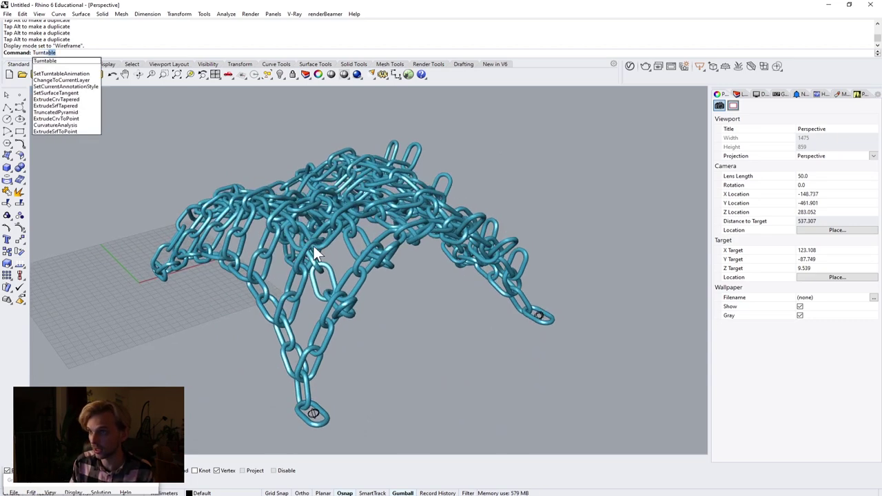
# Try to switch the Perspective viewport to Arctic display while a Turntable rotation is running
pyautogui.press('Return')
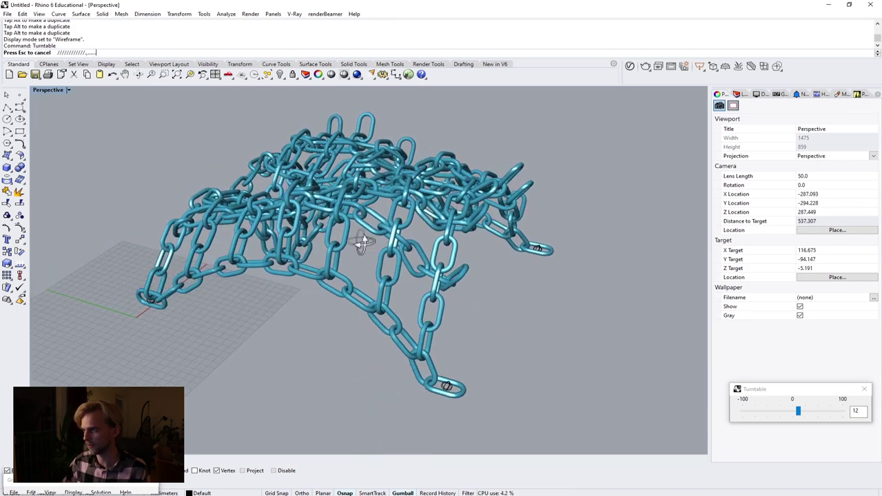
pyautogui.click(47, 89)
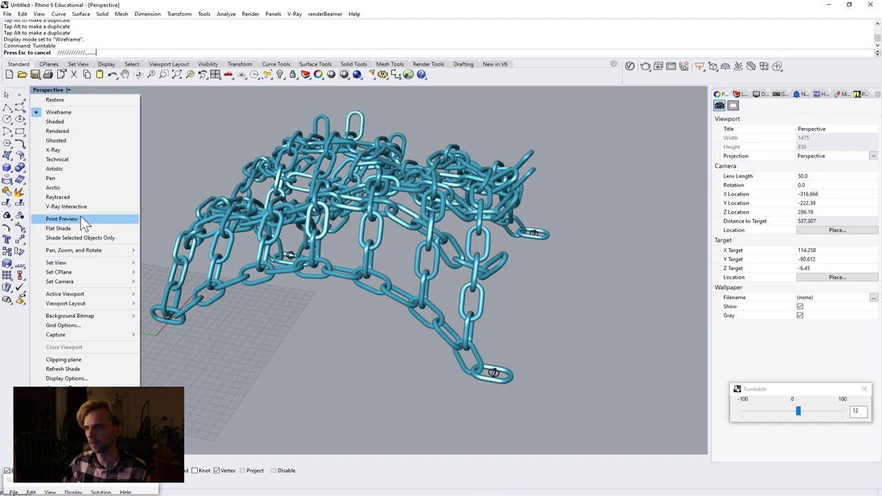
pyautogui.click(75, 186)
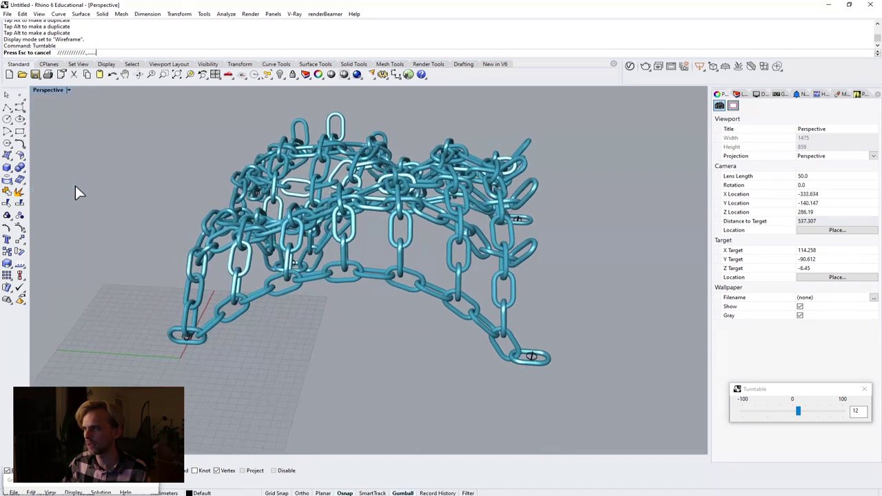
pyautogui.press('Escape')
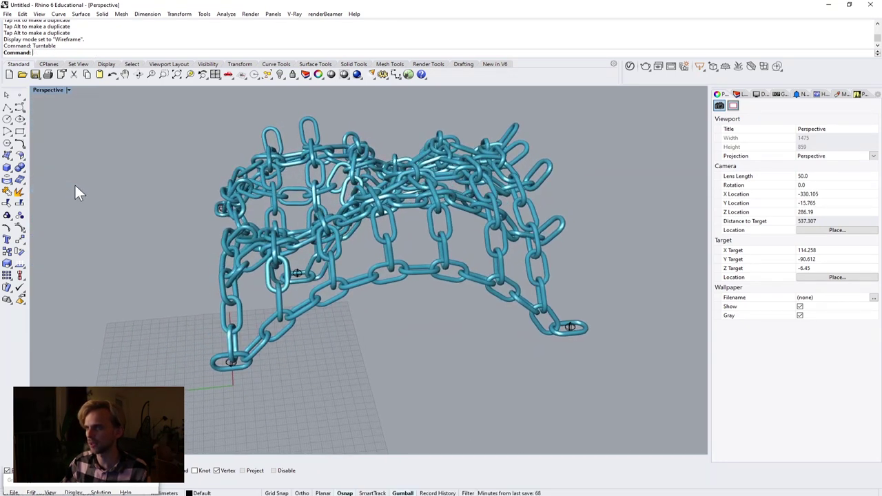
# Set the Perspective viewport to Arctic display mode with a solid black background
pyautogui.click(47, 89)
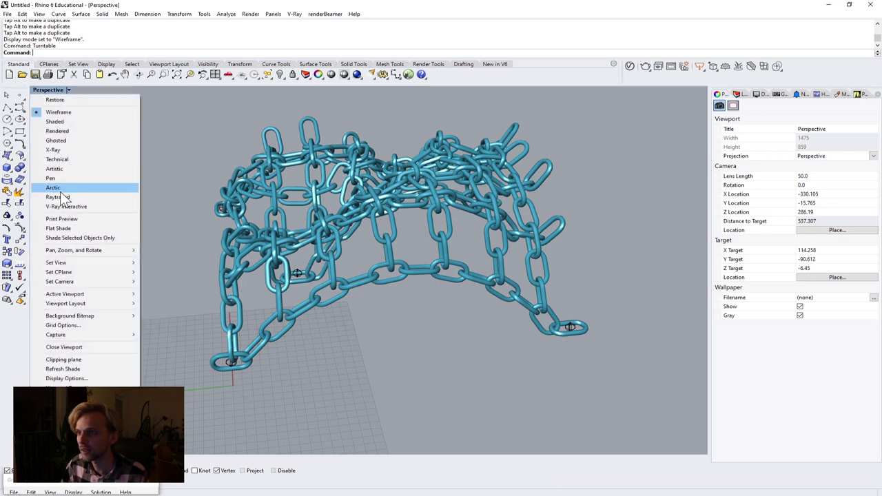
pyautogui.click(61, 187)
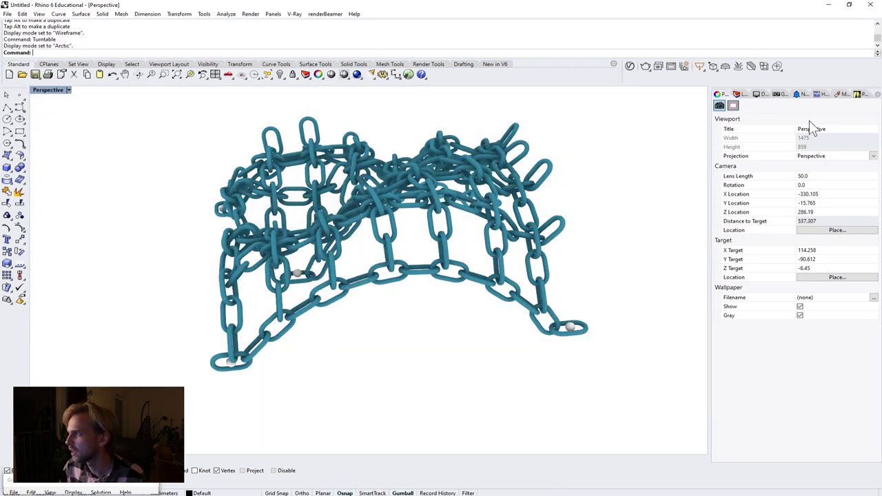
pyautogui.click(758, 95)
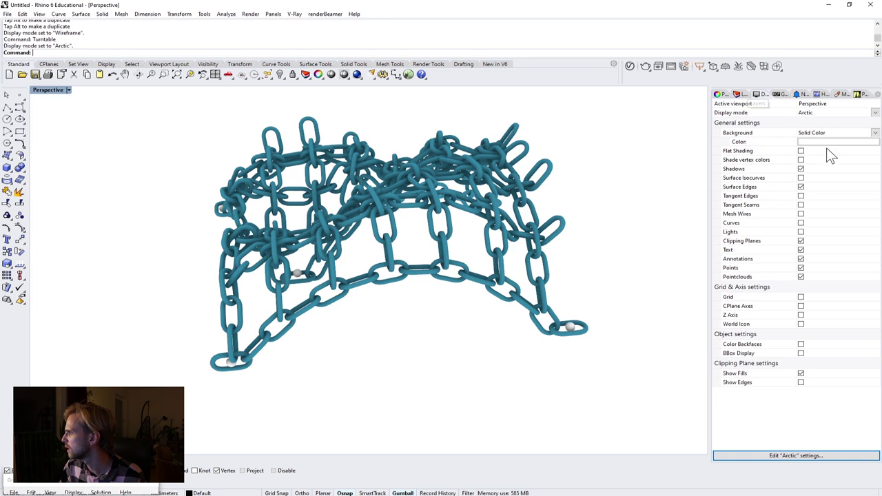
pyautogui.click(827, 141)
pyautogui.click(343, 198)
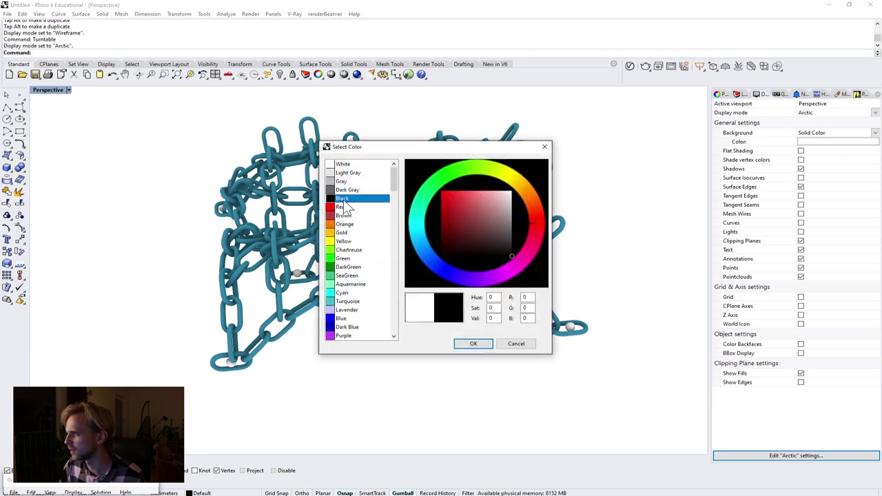
pyautogui.click(472, 344)
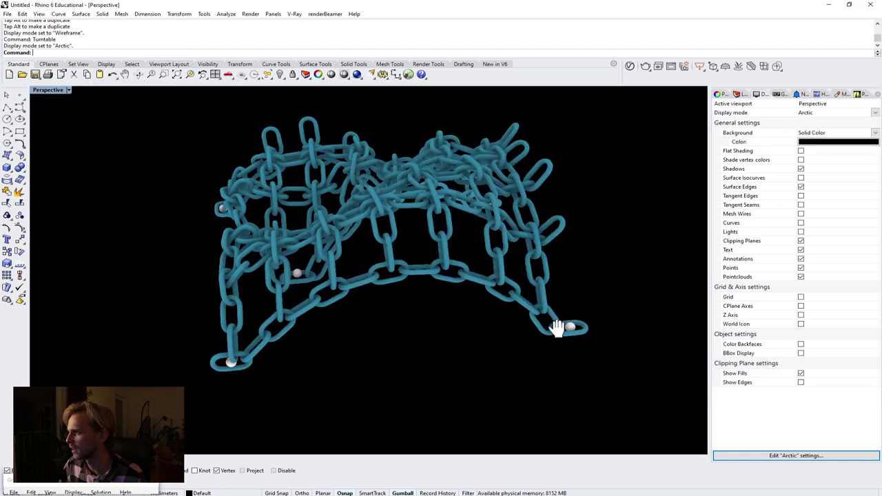
# Run the Turntable command on the Perspective view and set its rotation speed to 31
pyautogui.keyDown('shift'); pyautogui.moveTo(556, 329); pyautogui.dragTo(541, 317, button='right'); pyautogui.keyUp('shift')
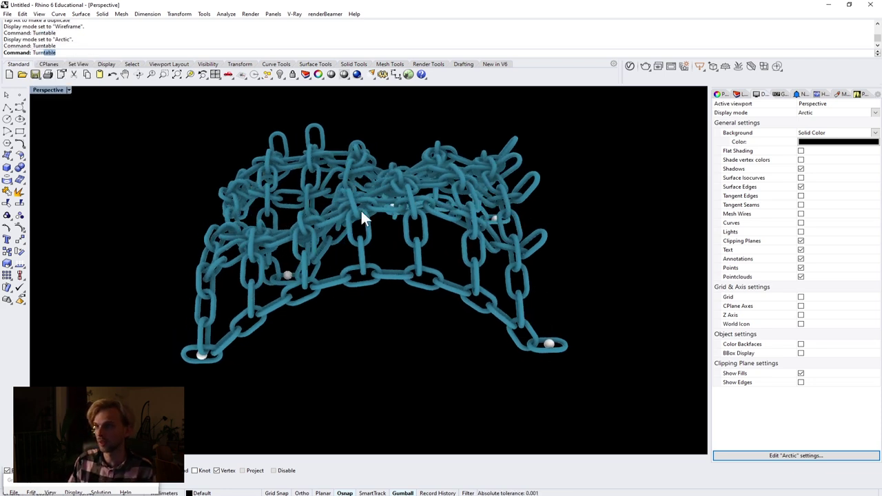
pyautogui.press('Return')
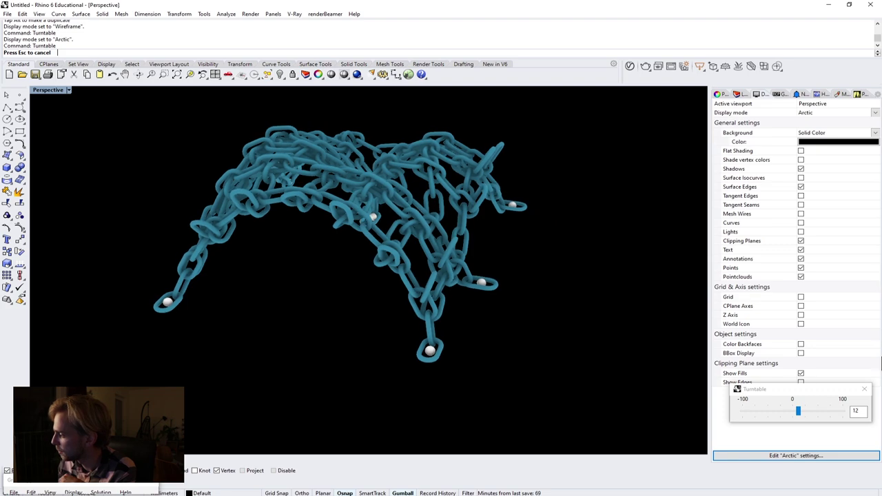
pyautogui.moveTo(803, 410)
pyautogui.mouseDown()
pyautogui.moveTo(821, 412)
pyautogui.moveTo(816, 422)
pyautogui.moveTo(808, 412)
pyautogui.mouseUp()
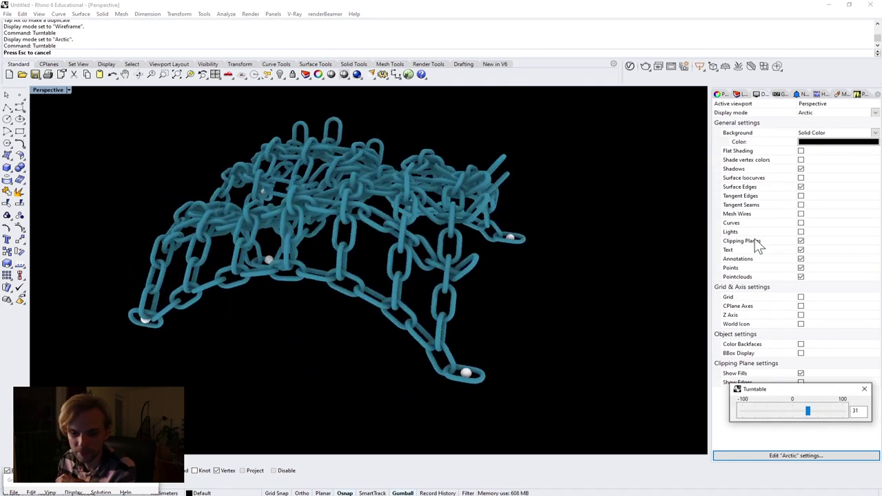